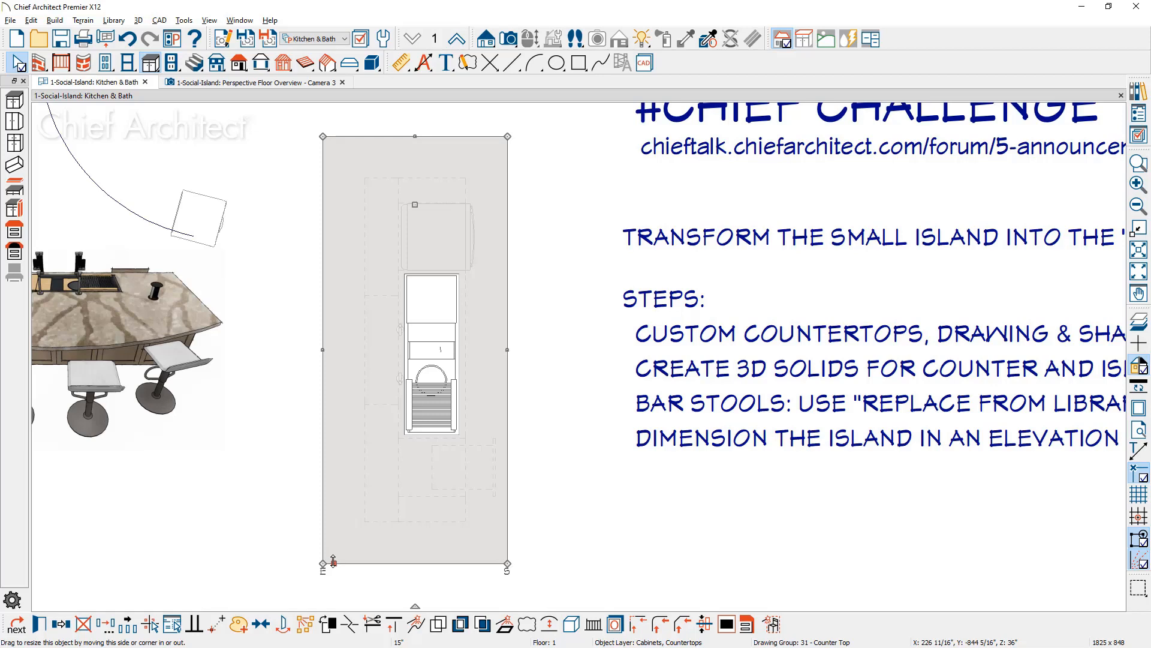
# - Reshape the custom countertop into a U by pulling its sink-side edge flush with the cabinets and notching it around them between two breaks
pyautogui.moveTo(508, 350); pyautogui.dragTo(472, 356)
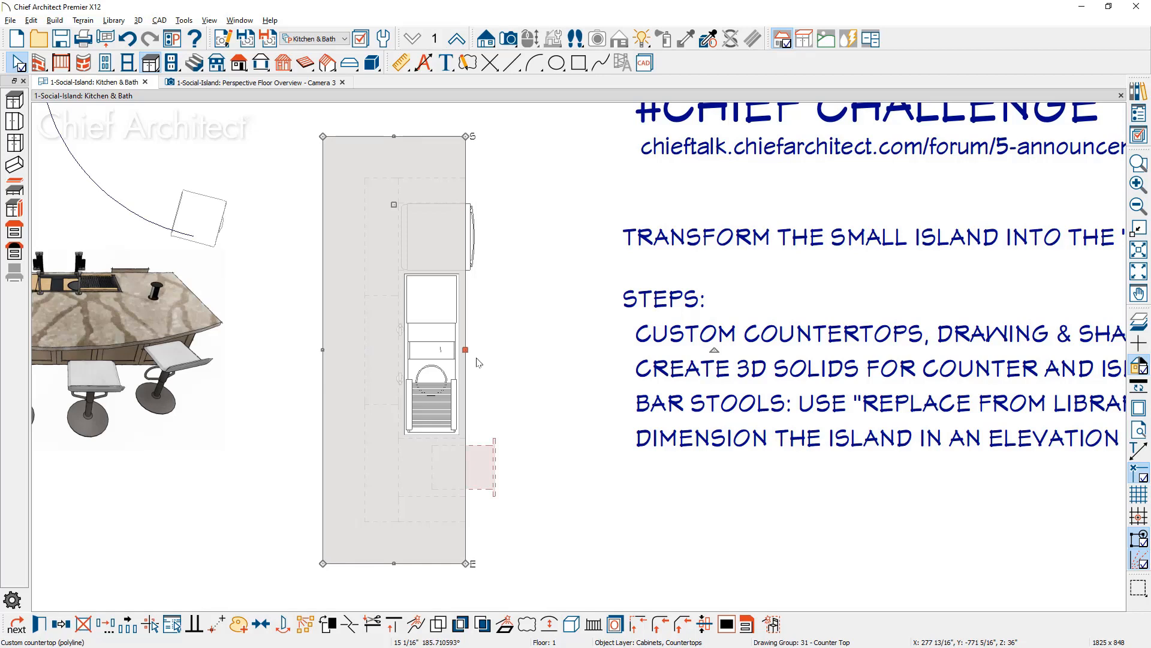
pyautogui.click(354, 626)
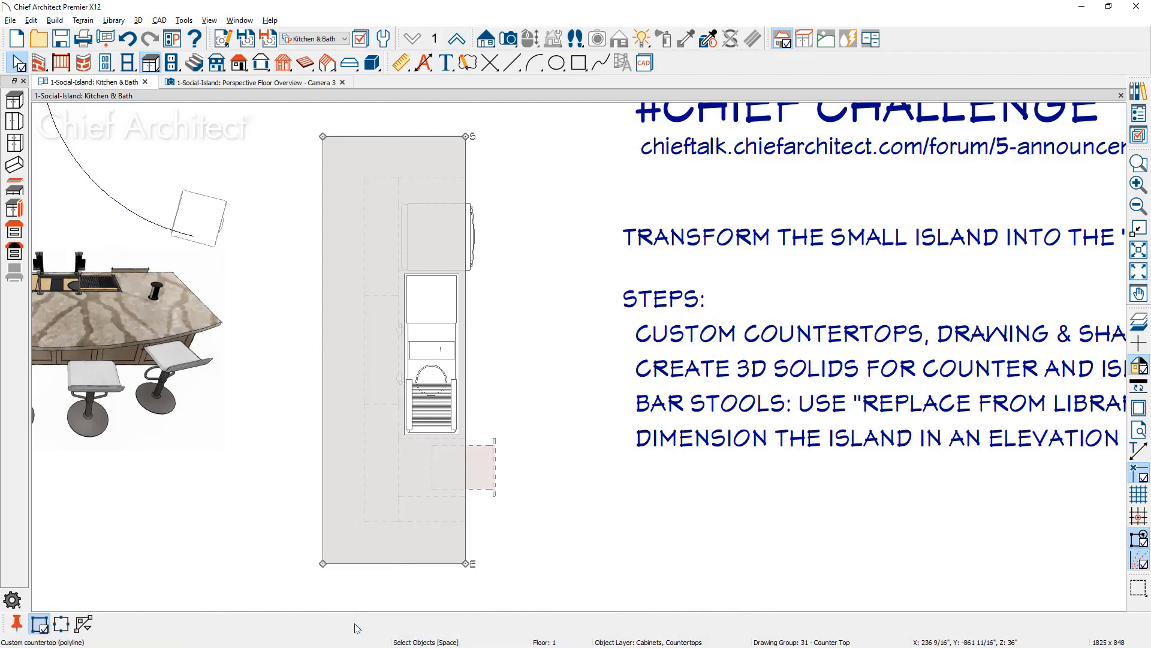
pyautogui.click(463, 522)
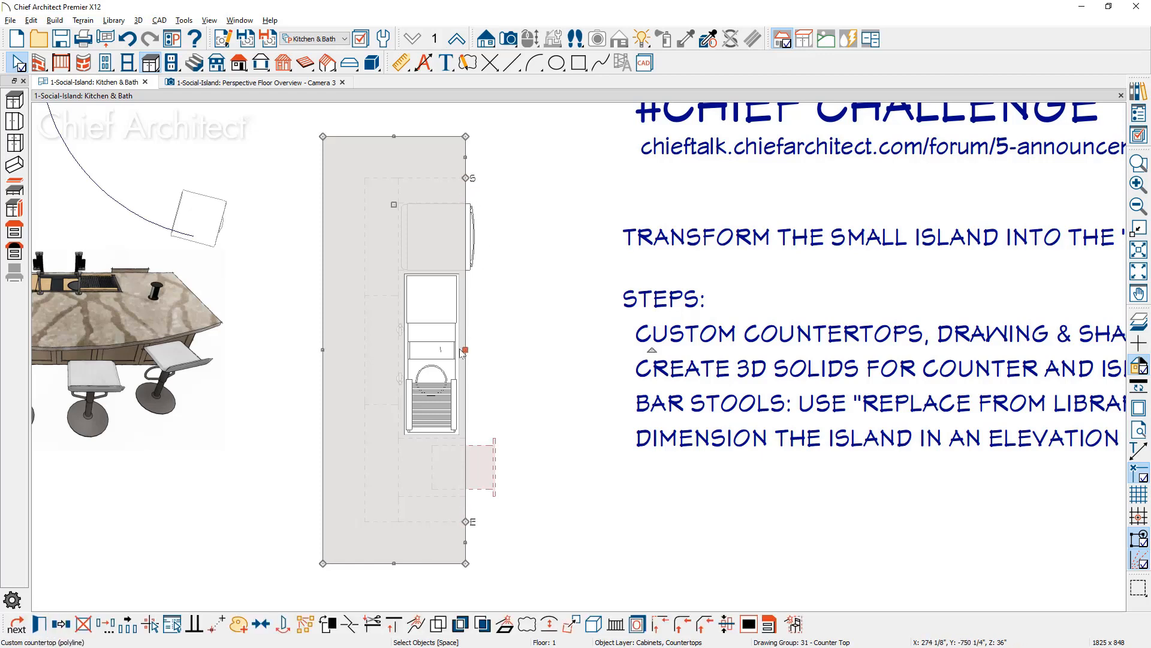
pyautogui.click(367, 348)
pyautogui.moveTo(366, 348); pyautogui.dragTo(366, 348)
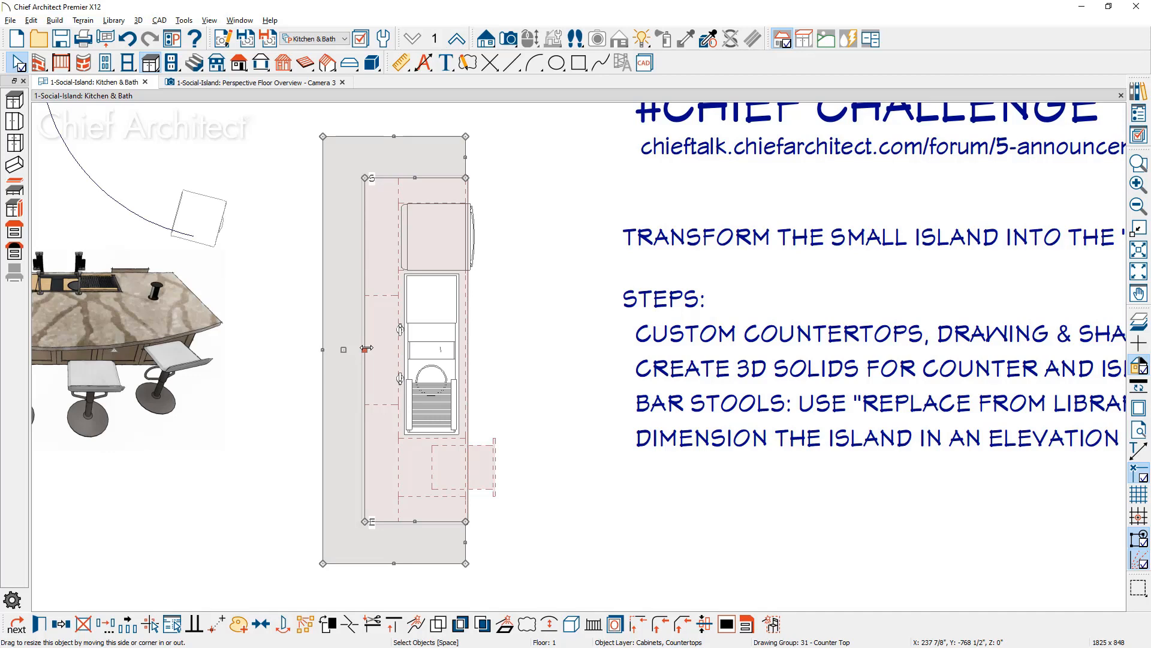
# - Stop the custom countertop from taking its height from the cabinet and set its finished floor to bottom height to 33"
pyautogui.doubleClick(367, 347)
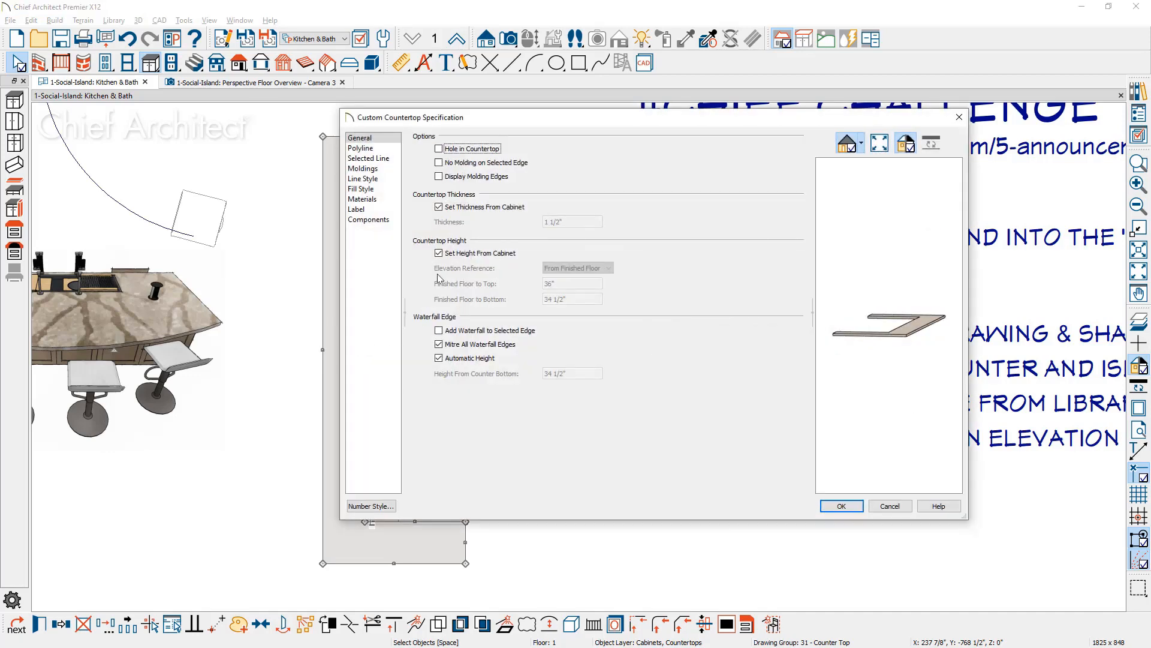
pyautogui.click(456, 259)
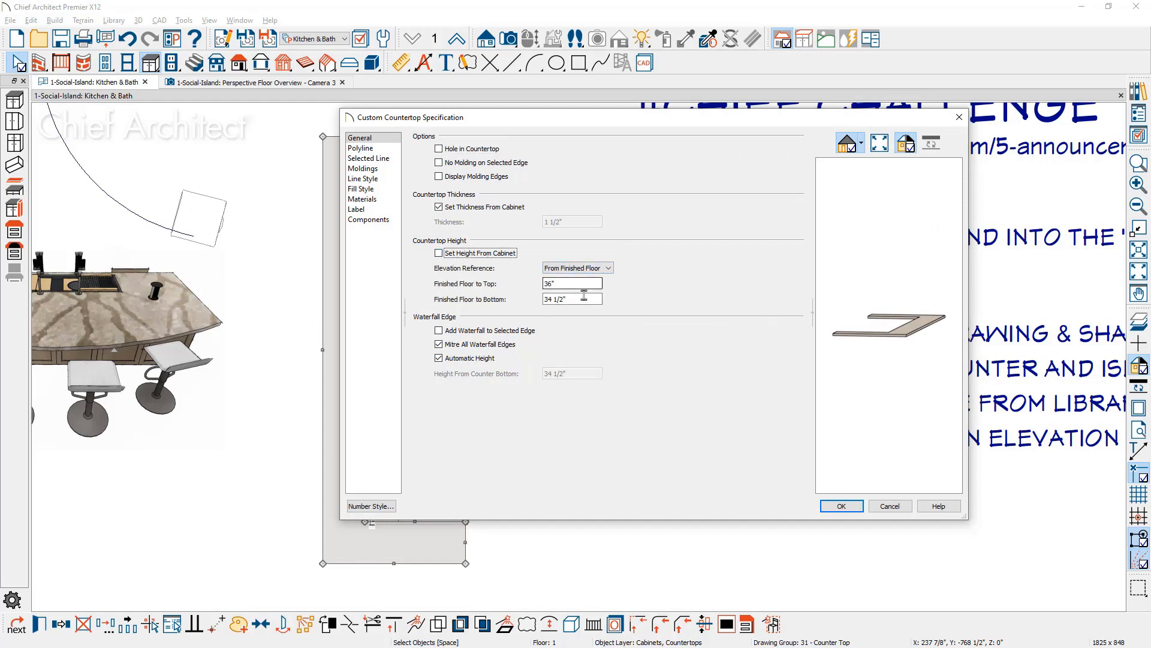
pyautogui.moveTo(585, 299); pyautogui.dragTo(488, 301)
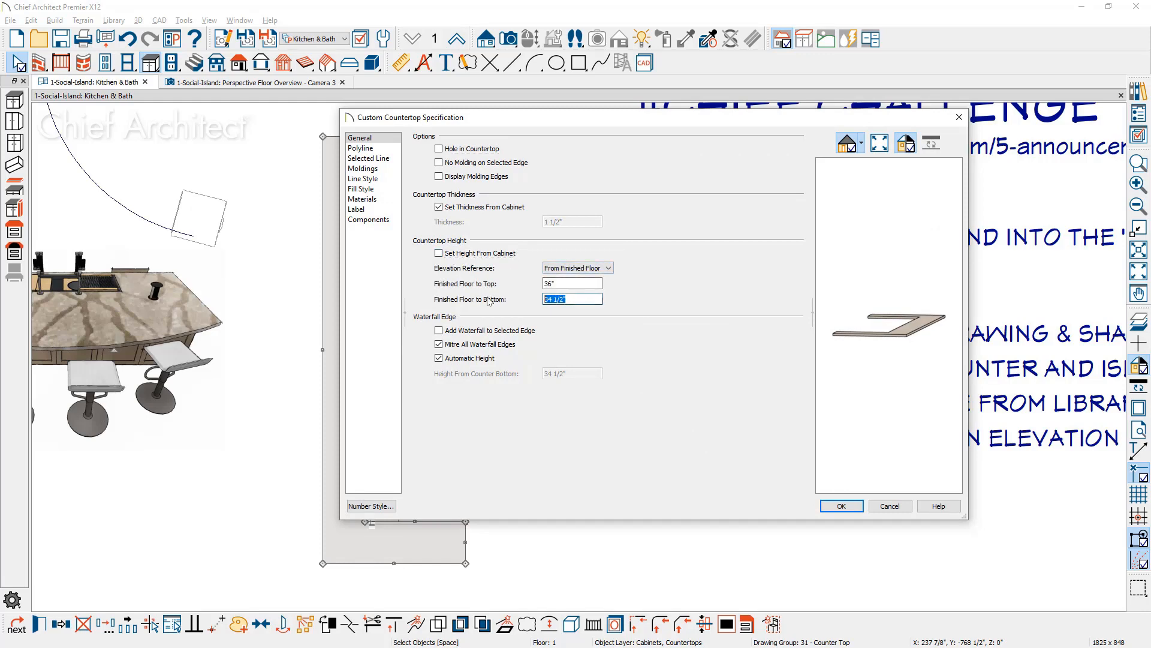
pyautogui.write('33')
pyautogui.press('Tab')
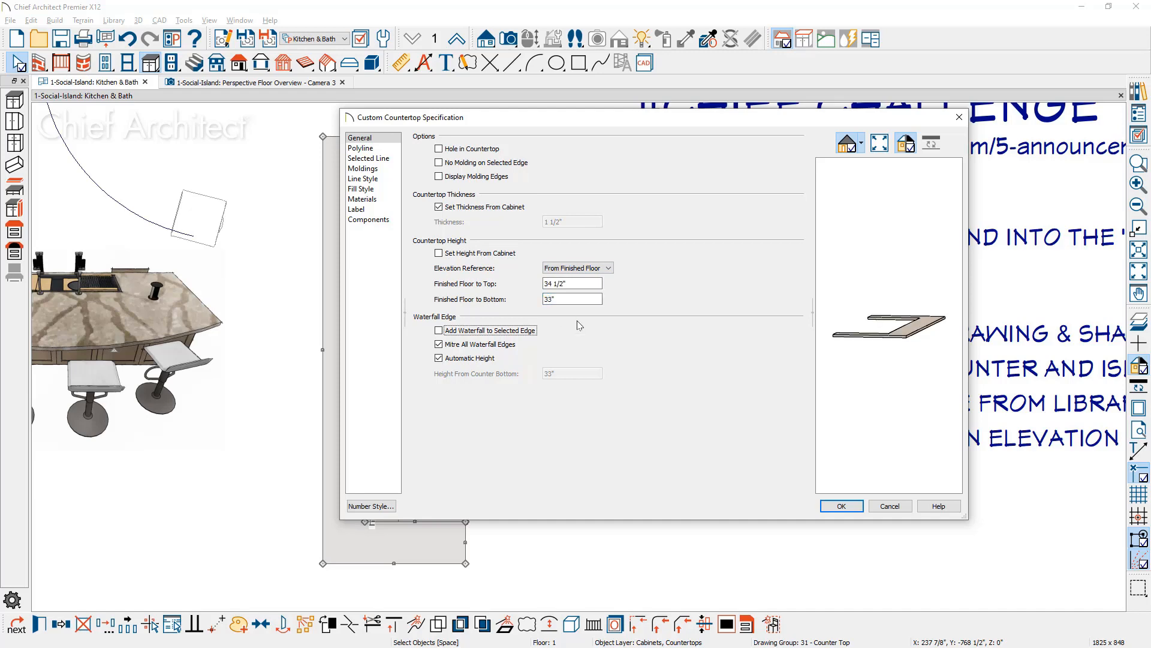
pyautogui.click(841, 505)
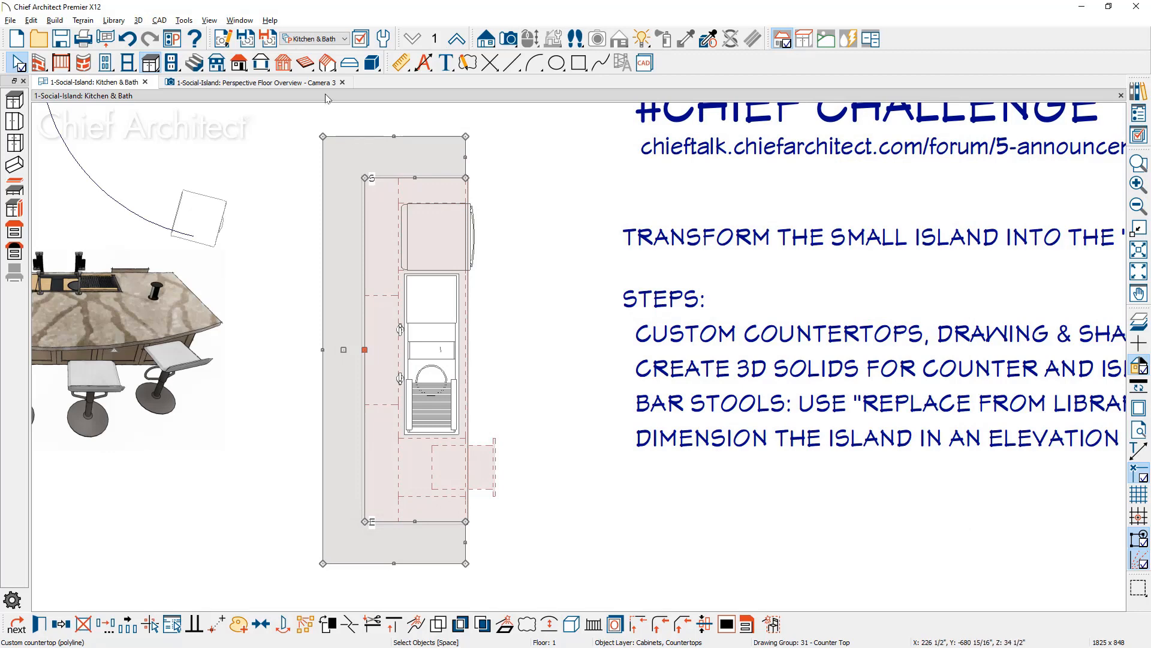
# - In the Camera 3 perspective view, find Crackle Glass in the library and apply it to the U-shaped custom countertop
pyautogui.click(258, 82)
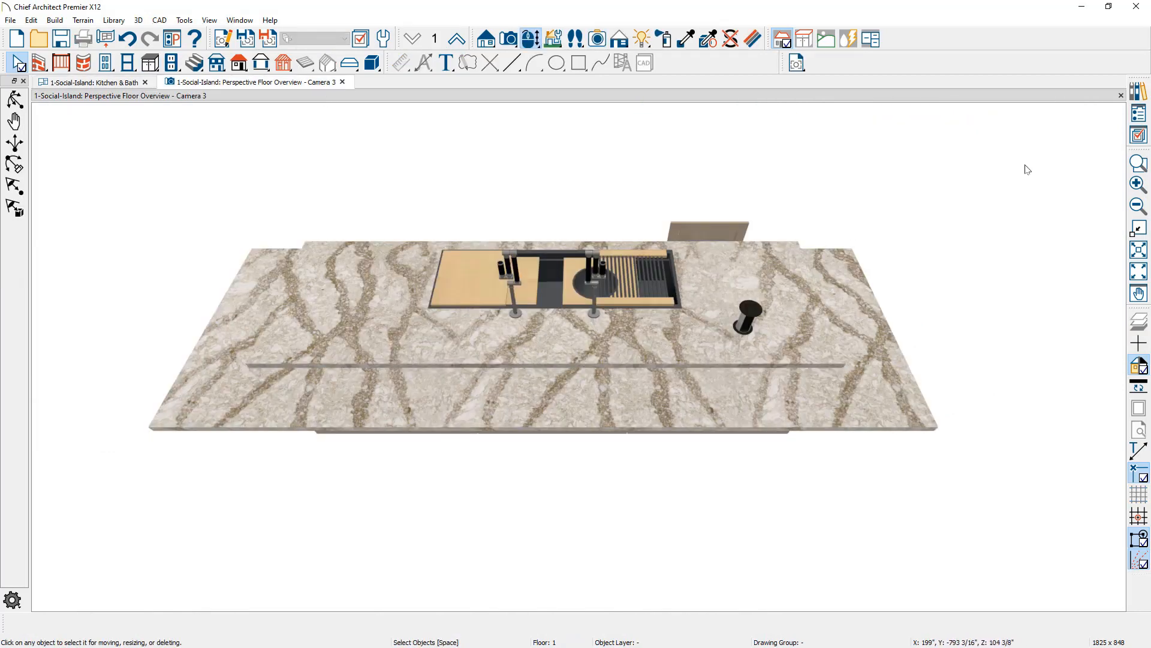
pyautogui.click(1140, 91)
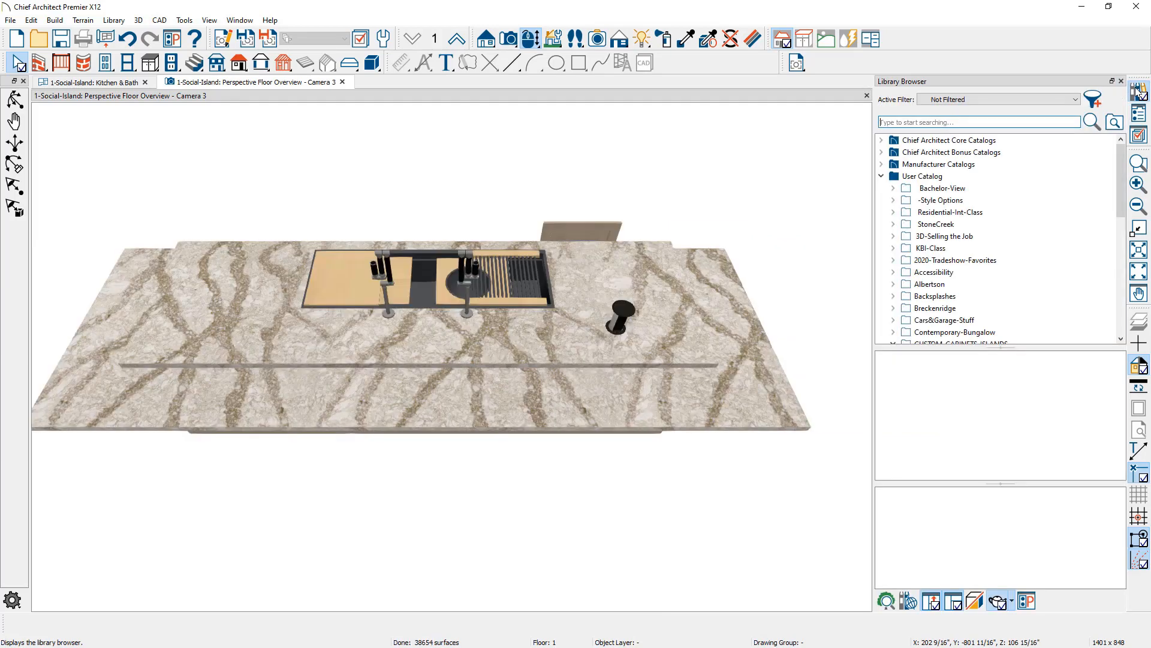
pyautogui.click(1001, 120)
pyautogui.write('crack')
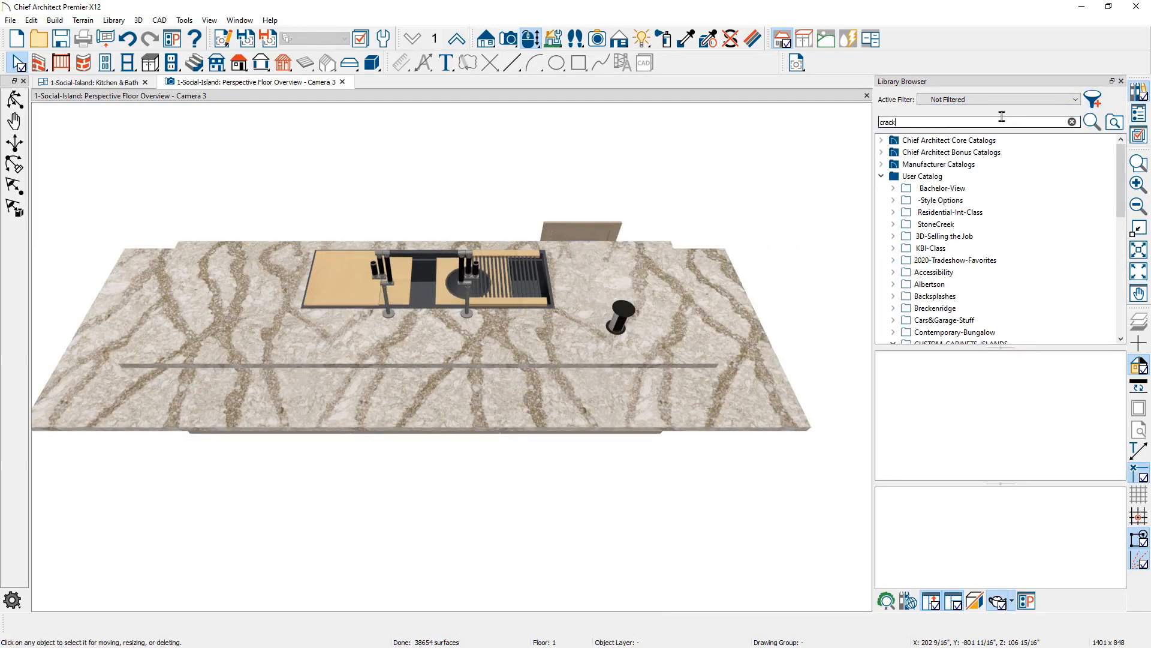
pyautogui.write('le')
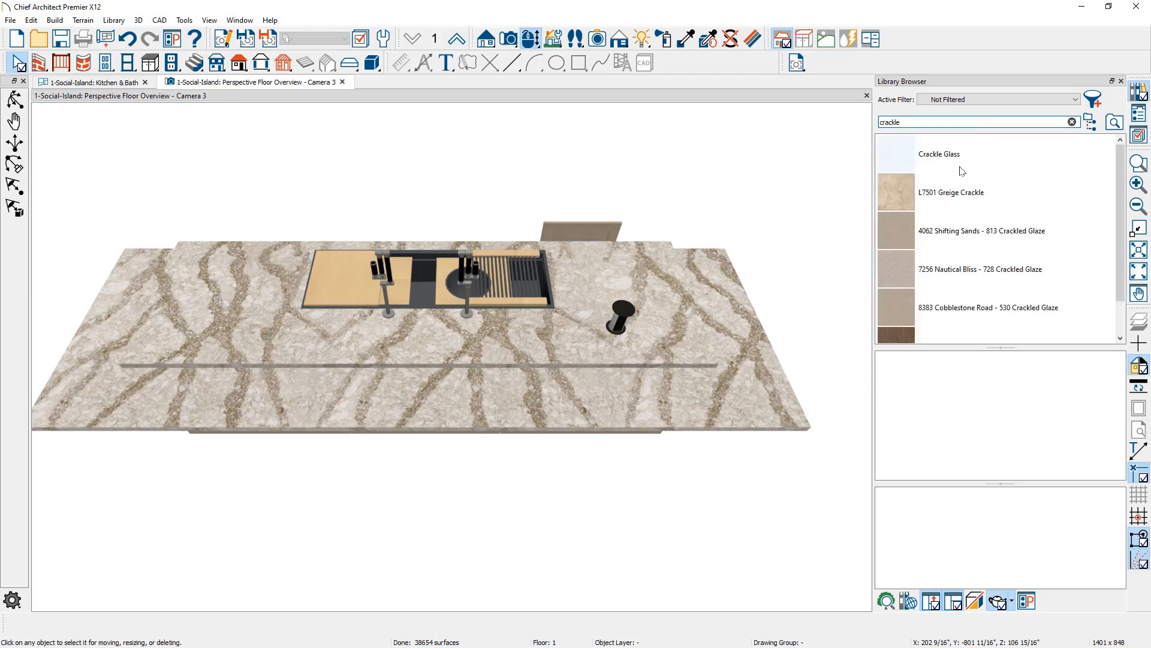
pyautogui.click(953, 157)
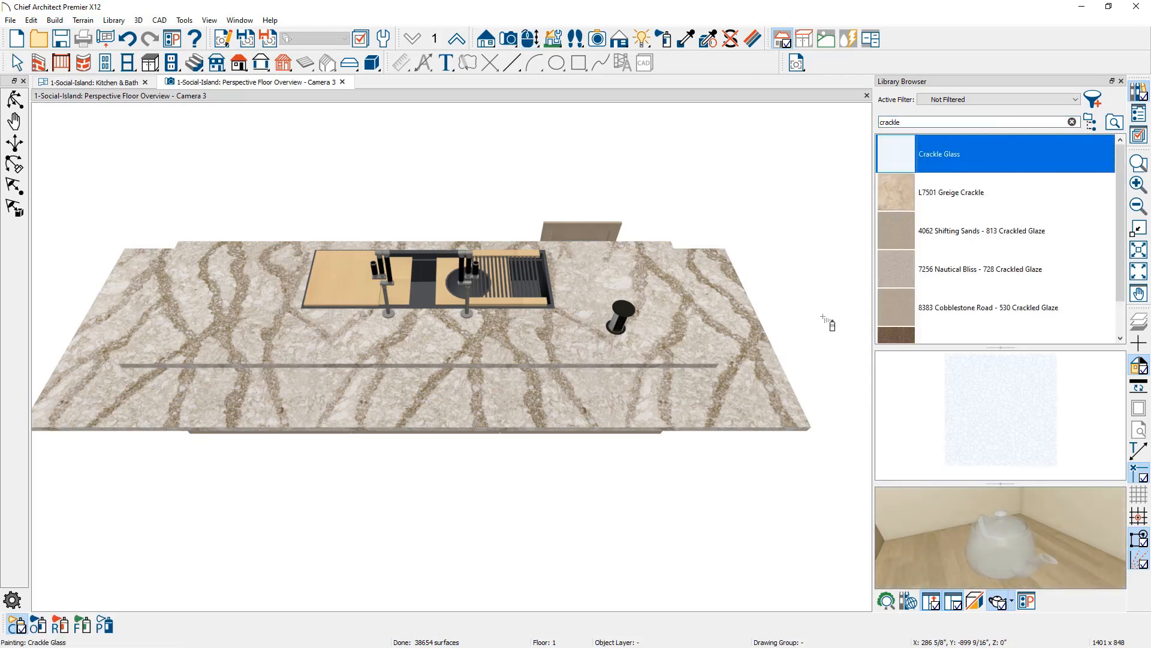
pyautogui.click(777, 393)
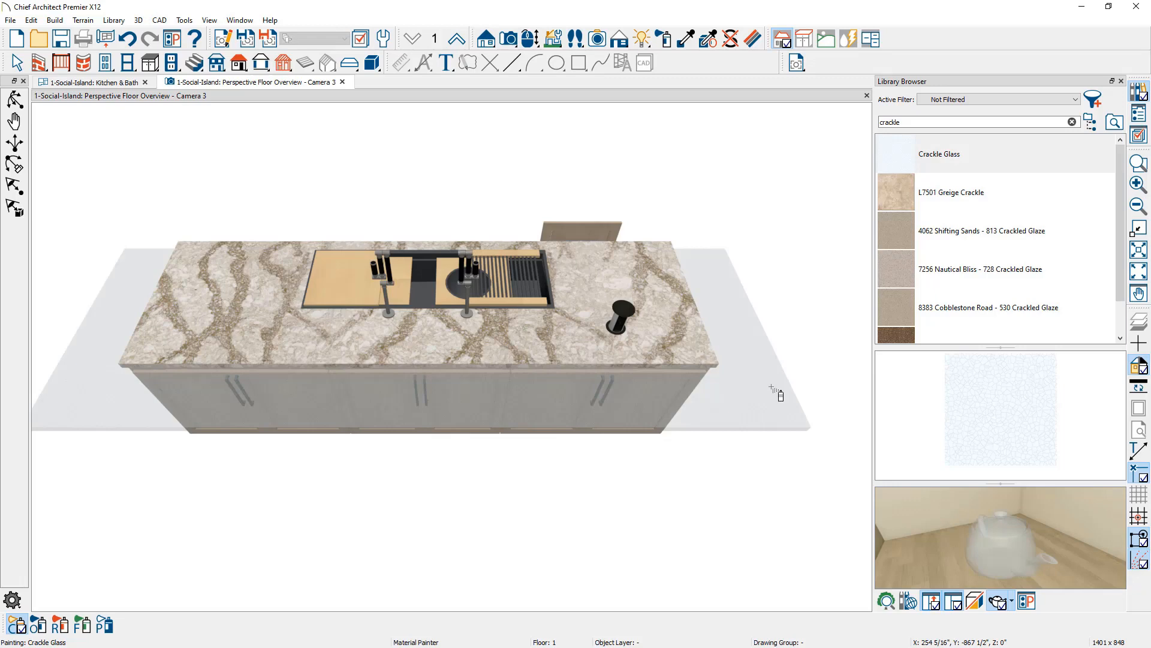
pyautogui.press('space')
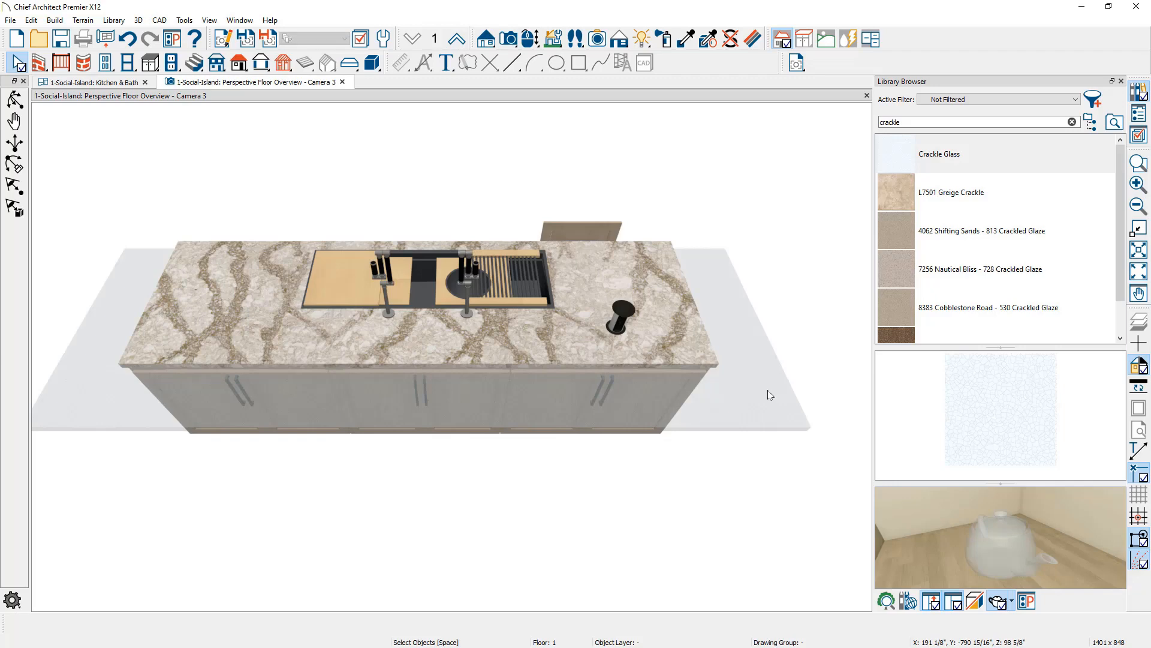
# - Set the glass countertop's finished floor to top height to 42"
pyautogui.doubleClick(768, 391)
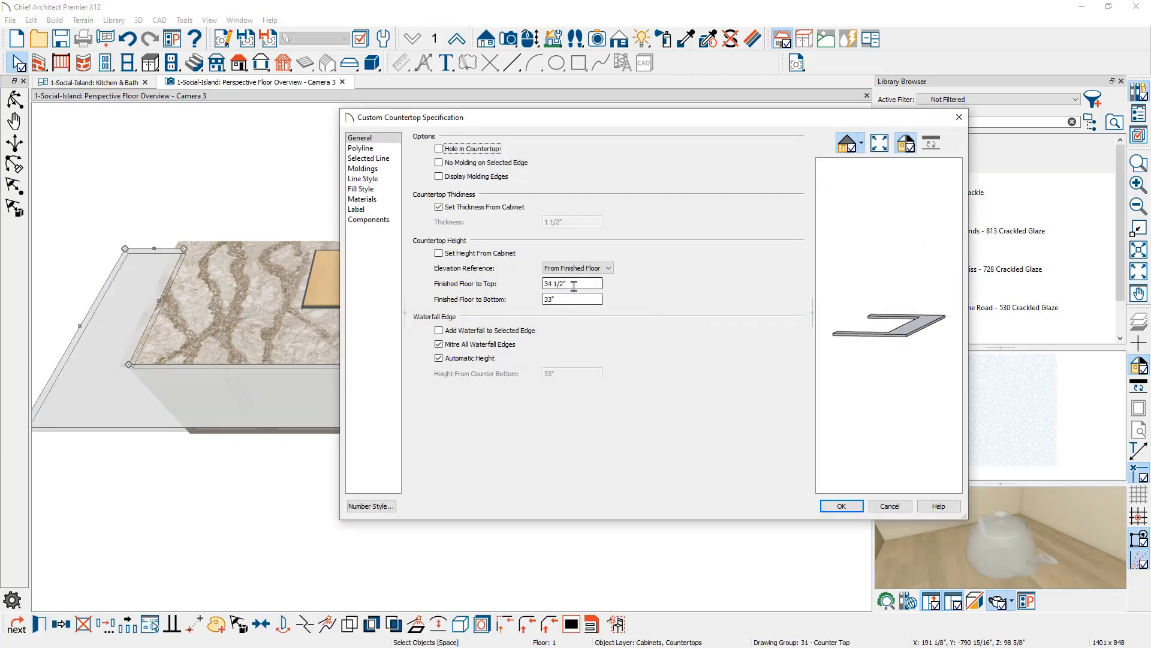
pyautogui.moveTo(567, 284); pyautogui.dragTo(532, 289)
pyautogui.write('42')
pyautogui.press('Tab')
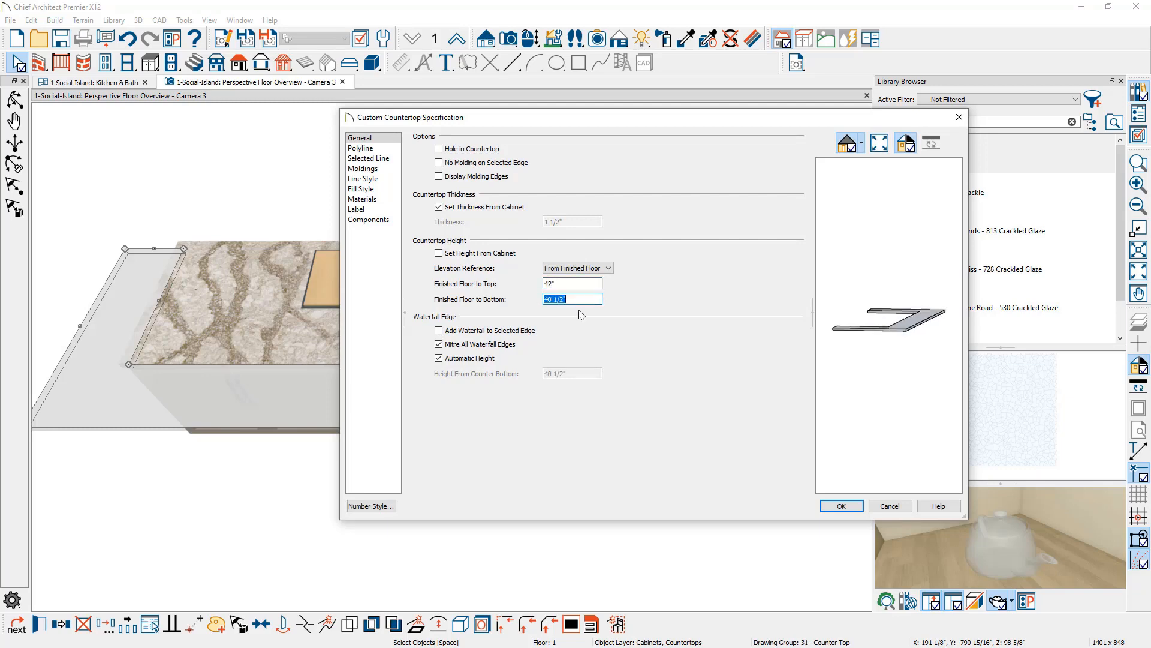
pyautogui.click(840, 507)
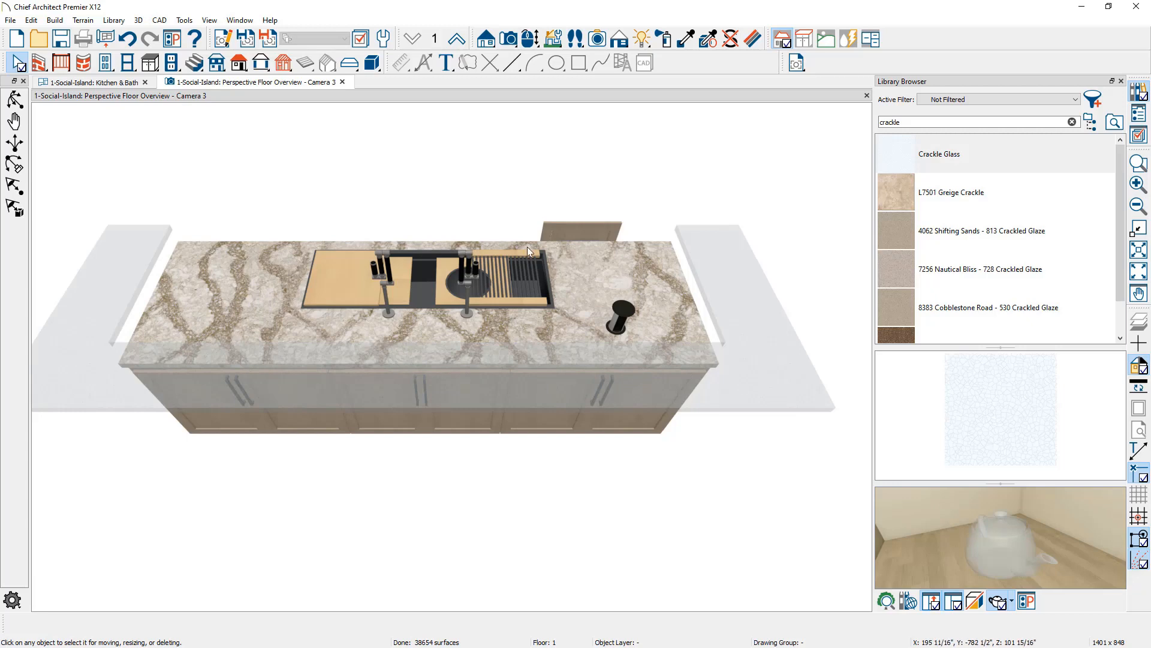
# - In the Kitchen & Bath plan view, set the glass countertop's width to 20" along the island's long side
pyautogui.click(126, 87)
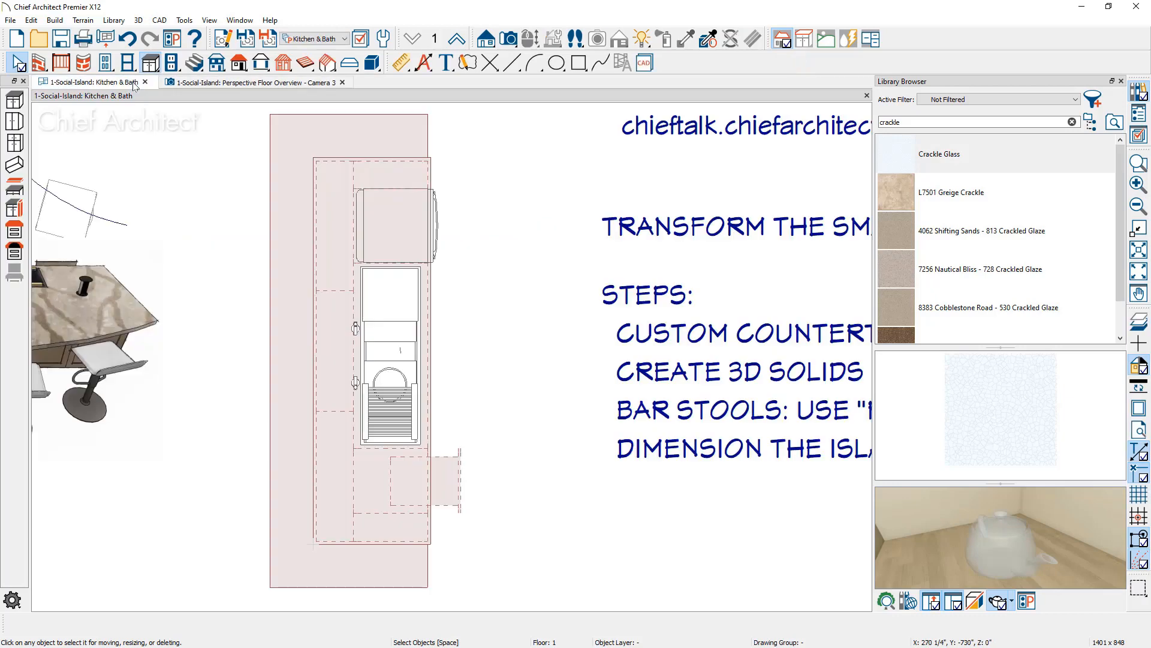
pyautogui.click(269, 139)
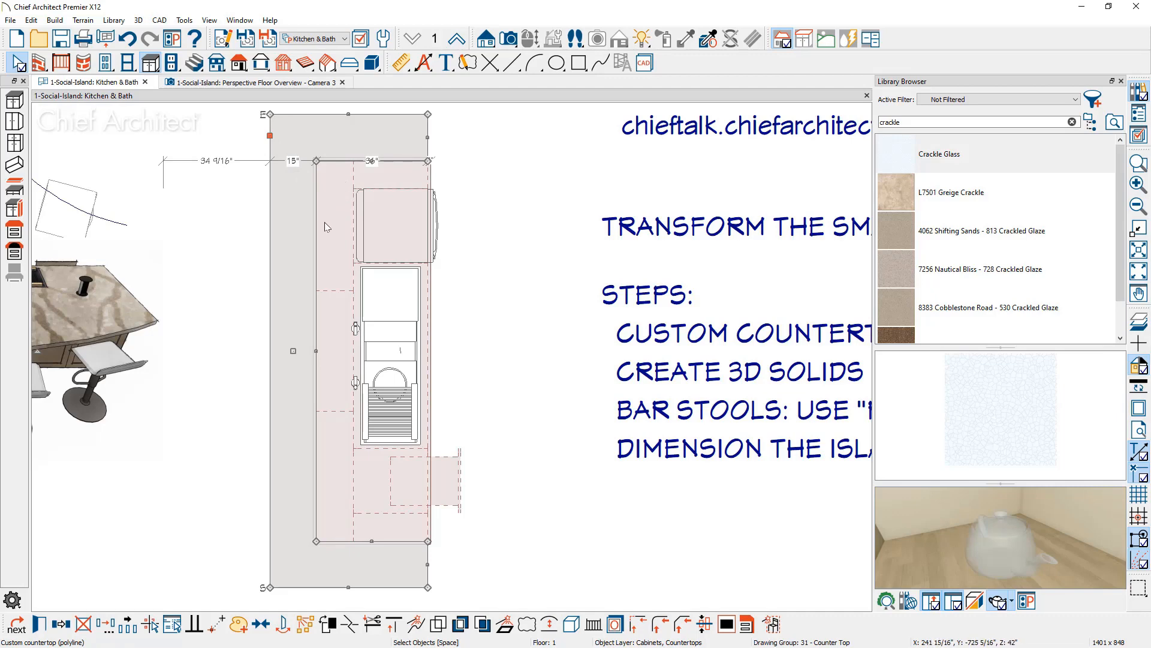
pyautogui.click(314, 356)
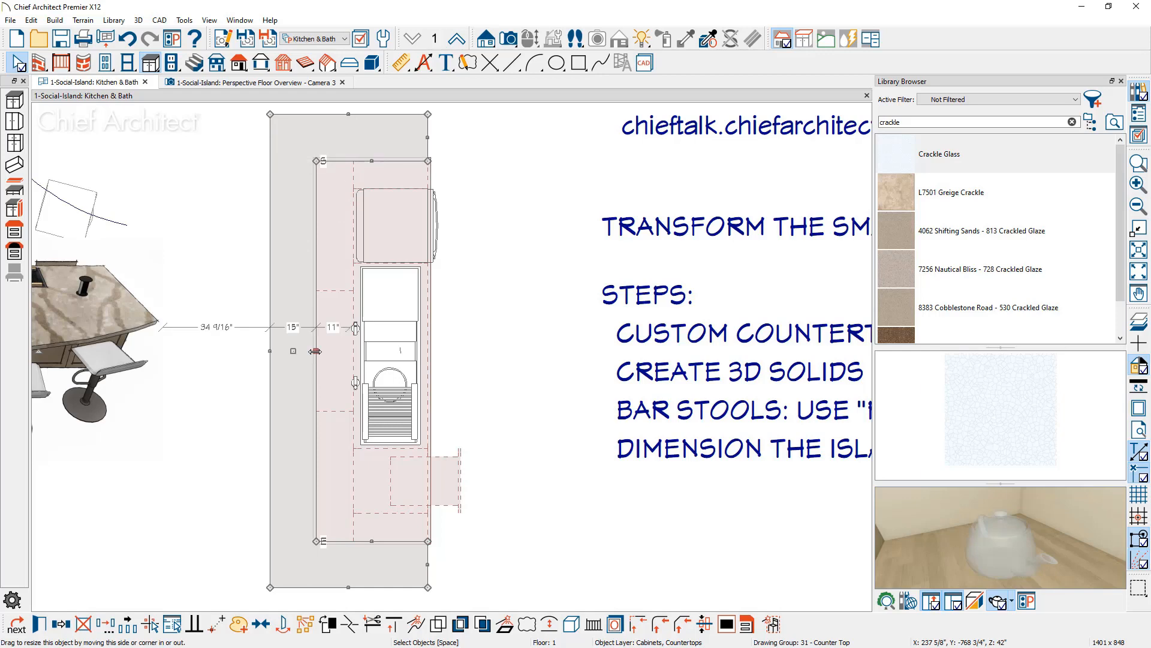
pyautogui.click(292, 329)
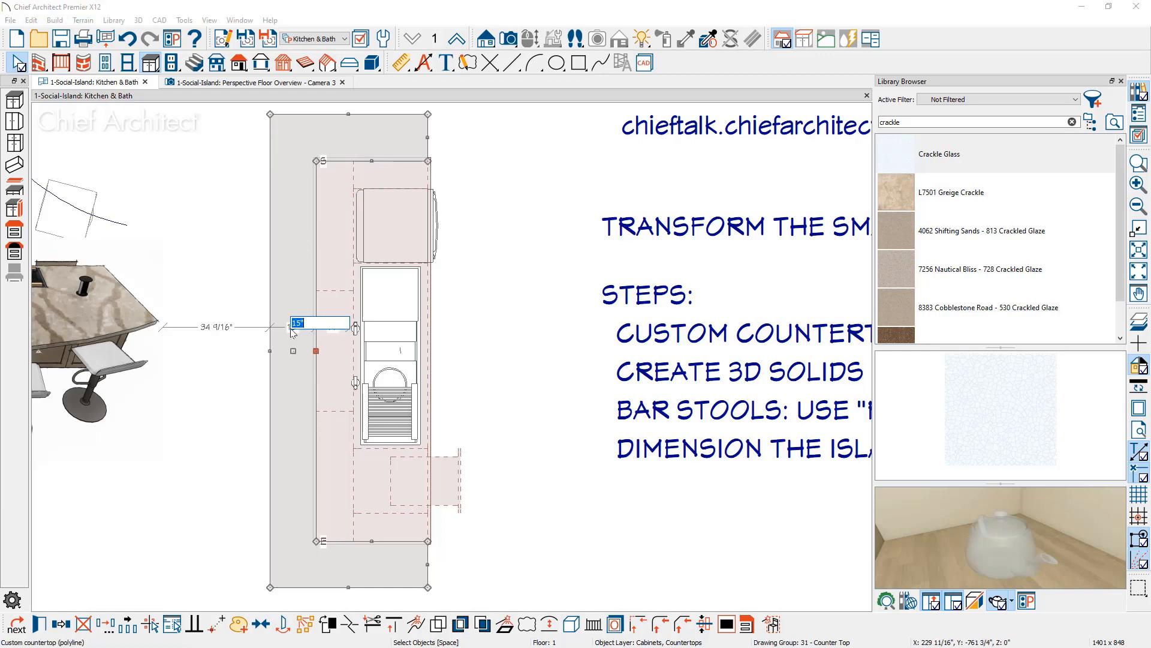
pyautogui.write('20')
pyautogui.press('Return')
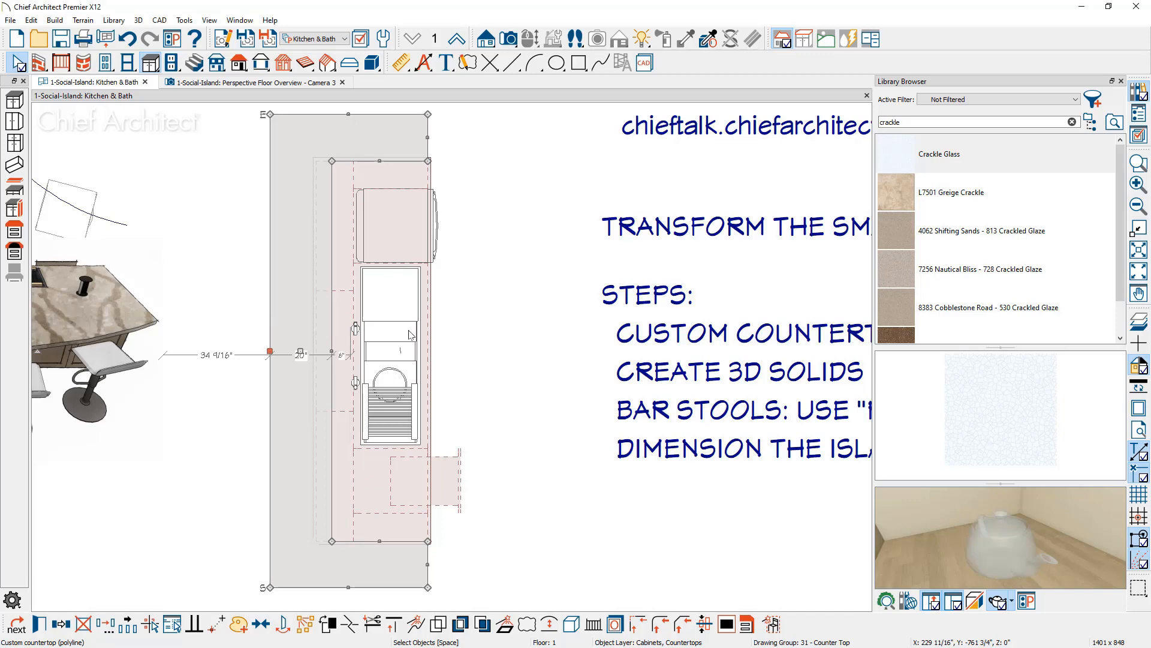
# - Set the depth of the glass countertop's lower leg, at the pull-out end of the island, to 20"
pyautogui.click(379, 537)
pyautogui.click(379, 556)
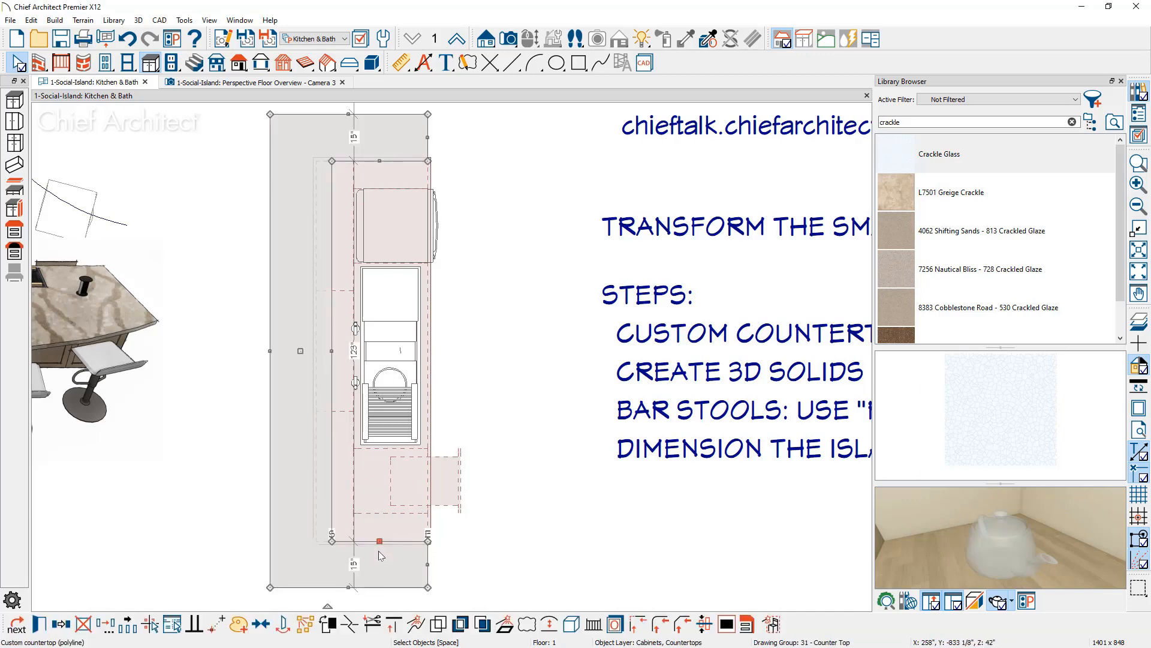
pyautogui.click(354, 564)
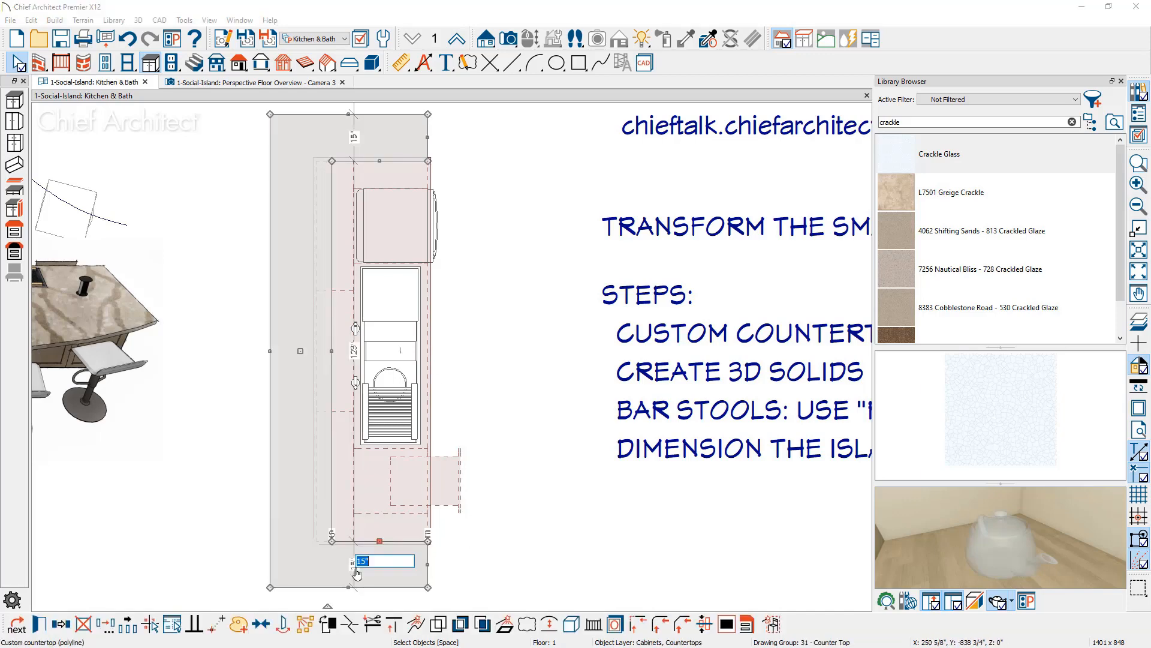
pyautogui.write('20')
pyautogui.press('Return')
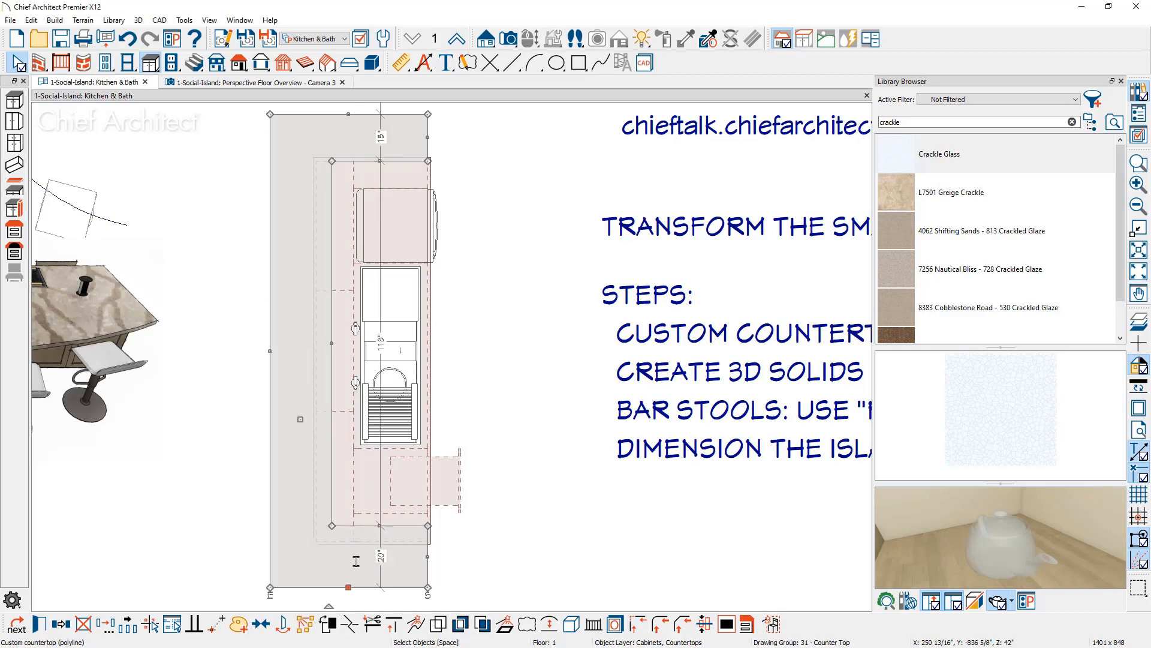
# - Set the depth of the glass countertop's upper leg, at the opposite end of the island, to 20"
pyautogui.click(401, 166)
pyautogui.click(399, 161)
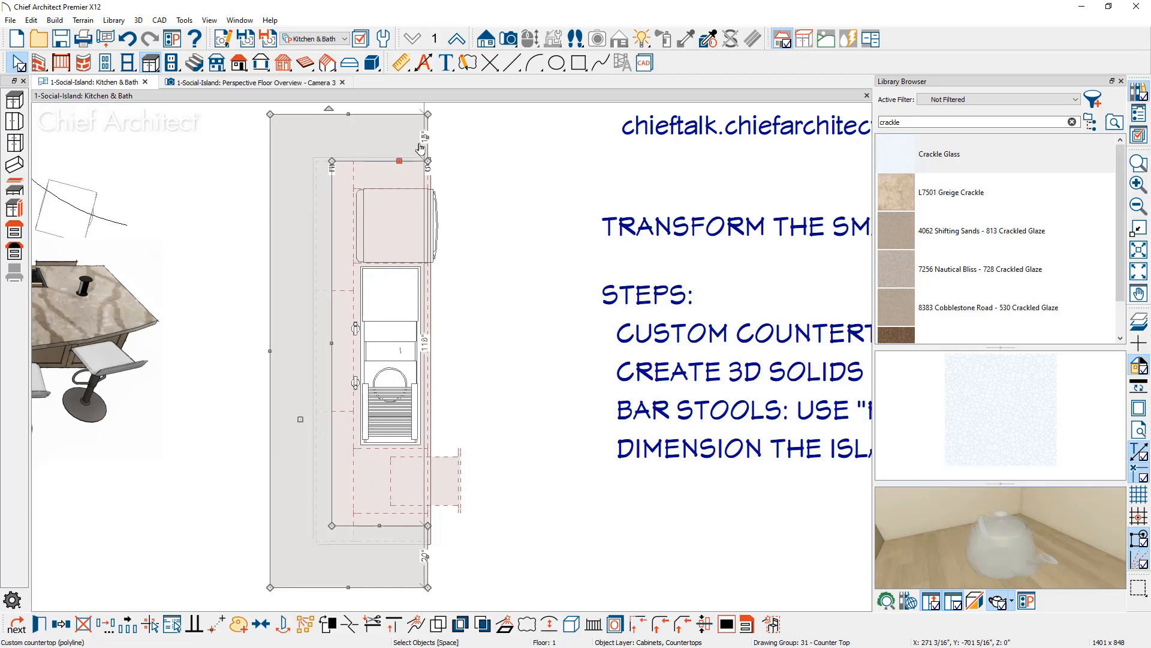
pyautogui.click(420, 144)
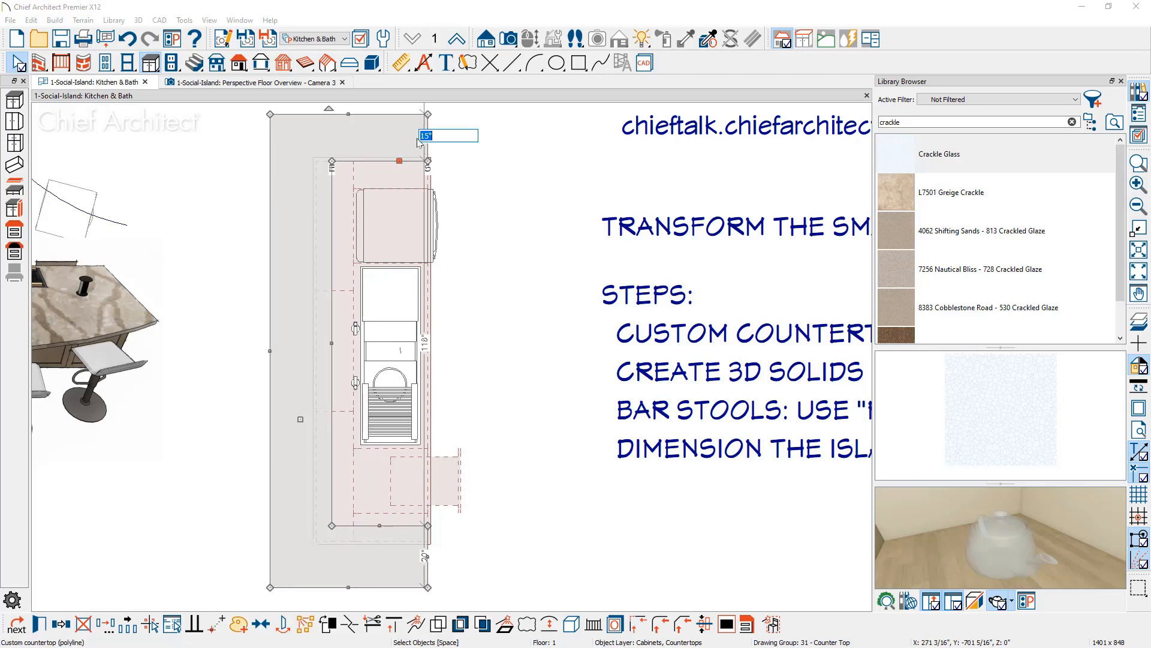
pyautogui.write('20')
pyautogui.press('Return')
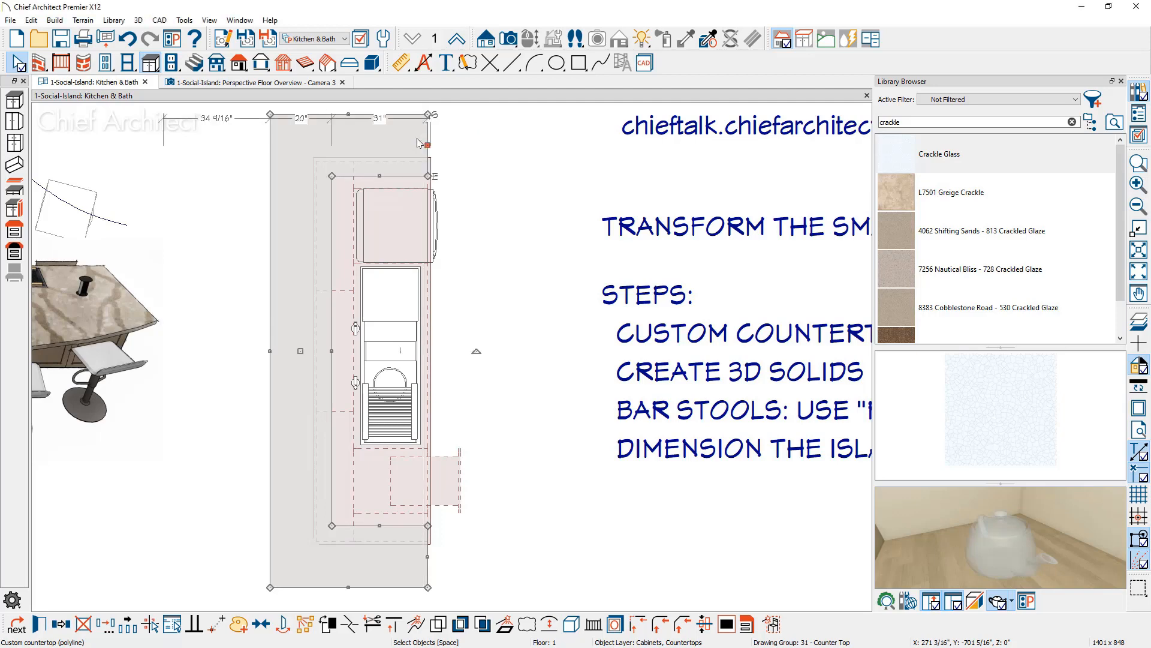
pyautogui.click(515, 213)
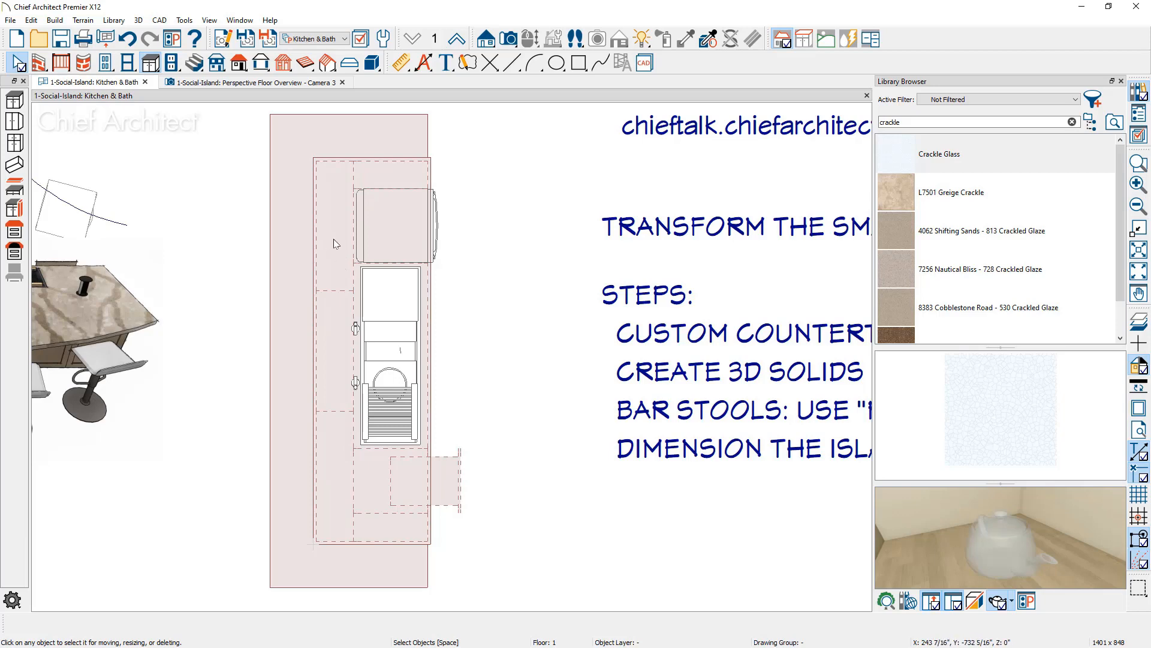
# - Turn off the temporary dimensions and check the drawing groups of the glass countertop and the base cabinet
pyautogui.press('F11')
pyautogui.click(295, 261)
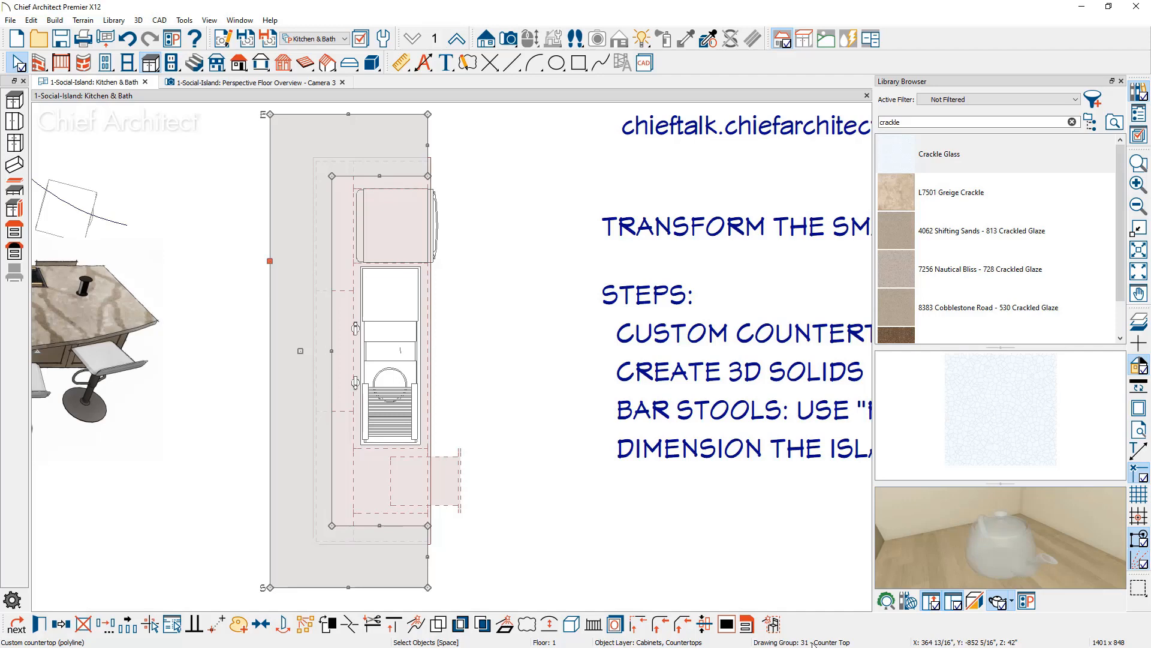
pyautogui.click(390, 493)
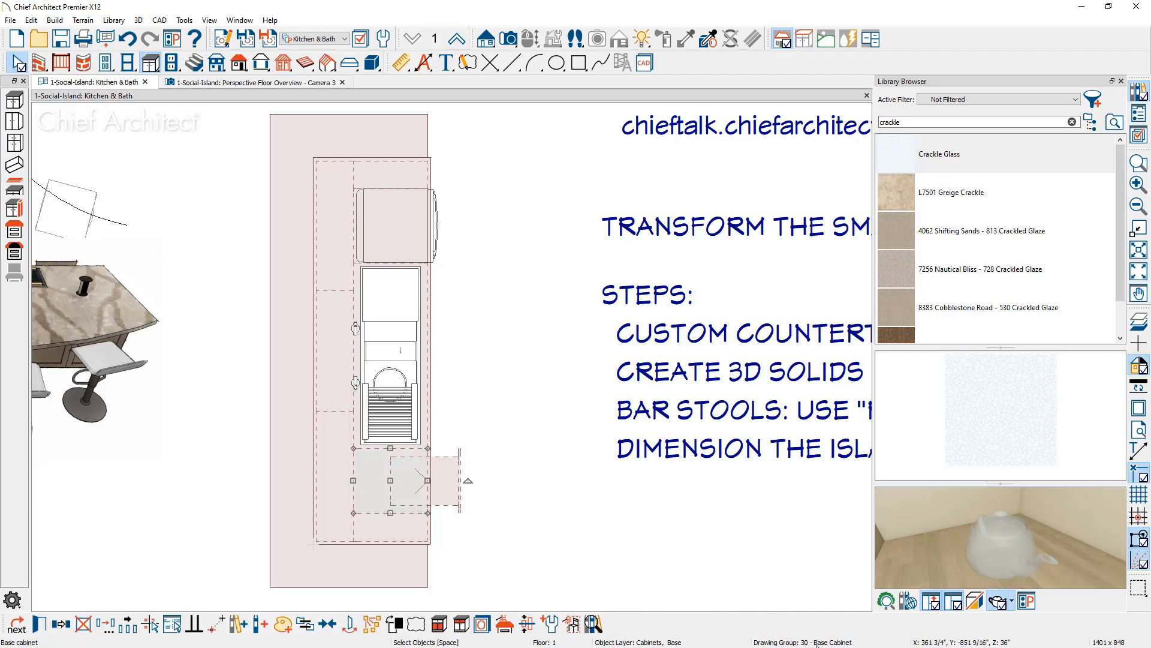
# - Move the glass countertop two drawing groups back, from Counter Top to group 29, Fixture/Furniture
pyautogui.click(276, 517)
pyautogui.click(275, 517)
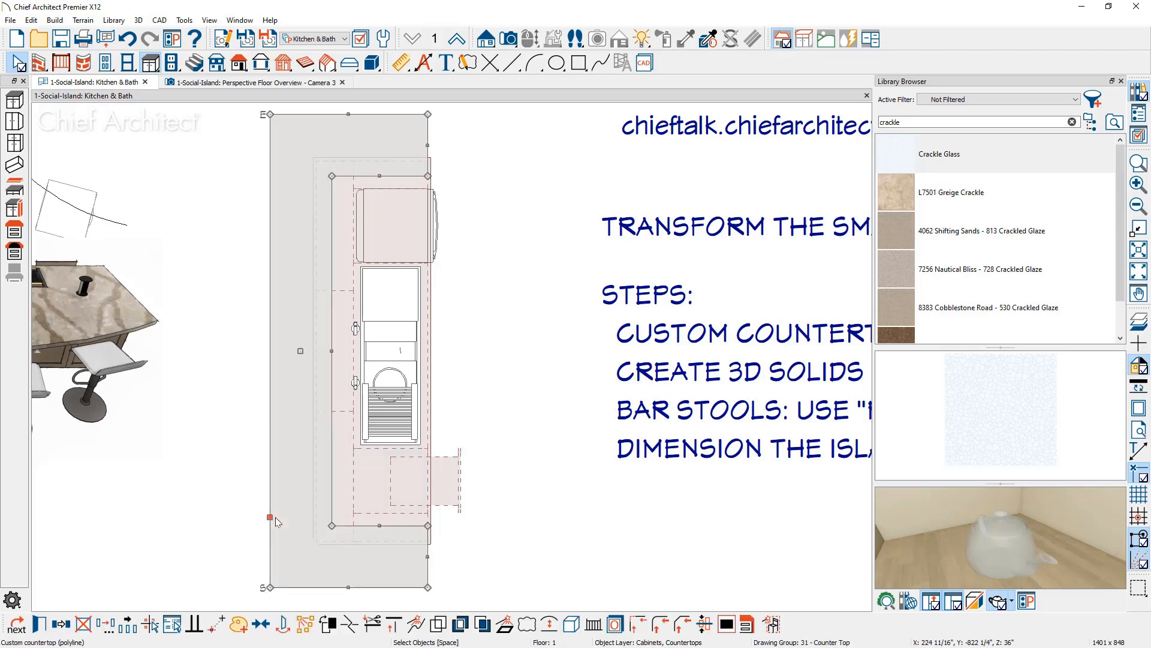
pyautogui.click(329, 624)
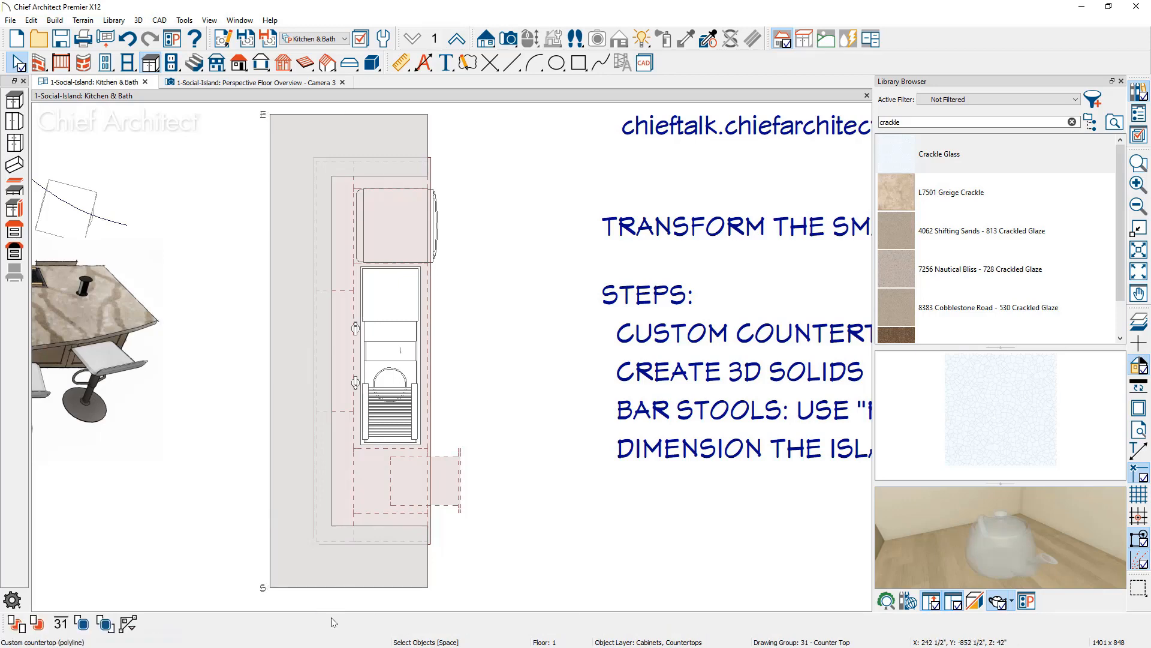
pyautogui.click(83, 624)
pyautogui.click(84, 624)
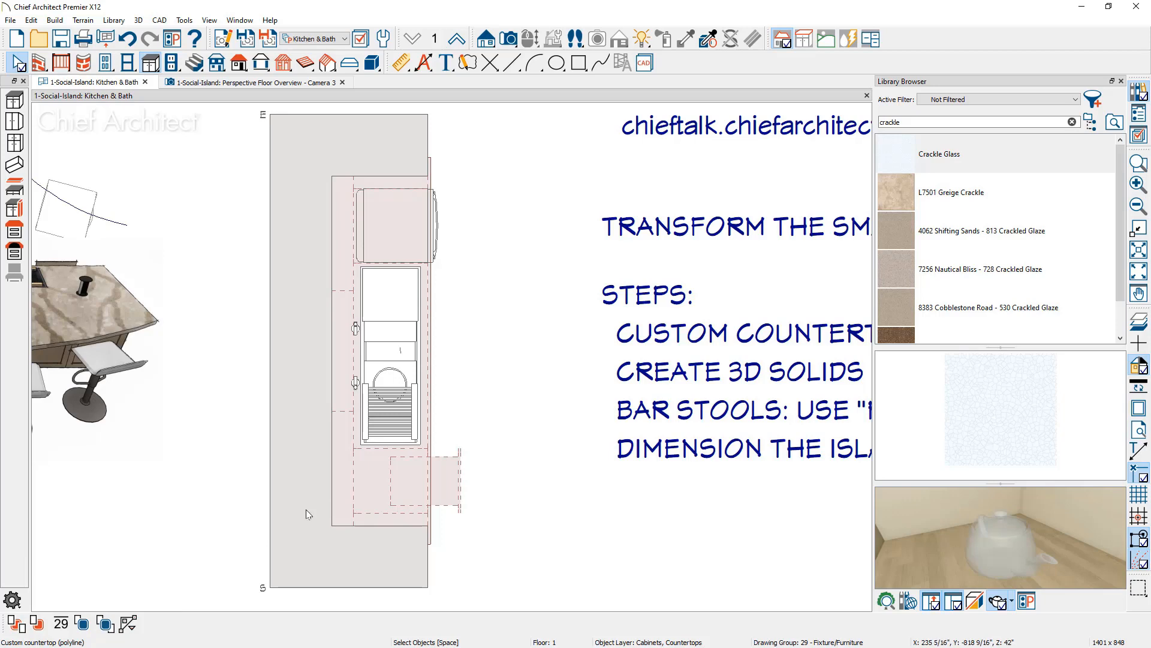
# - Increase the transparency of the glass countertop's solid plan fill in its specification
pyautogui.click(269, 541)
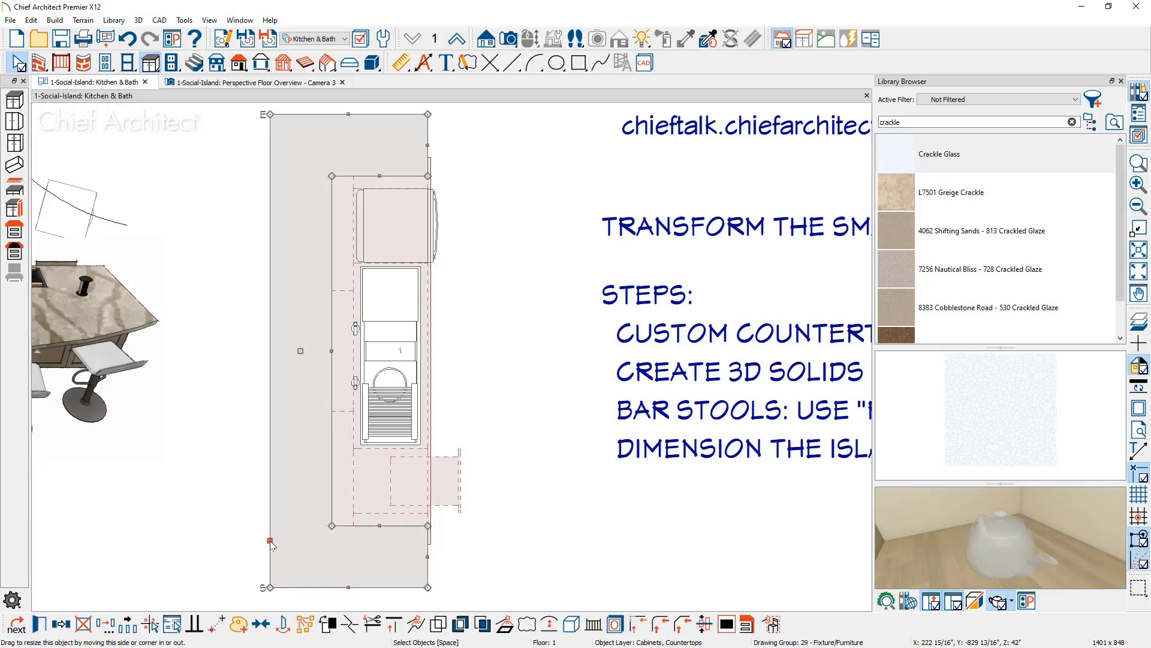
pyautogui.doubleClick(270, 541)
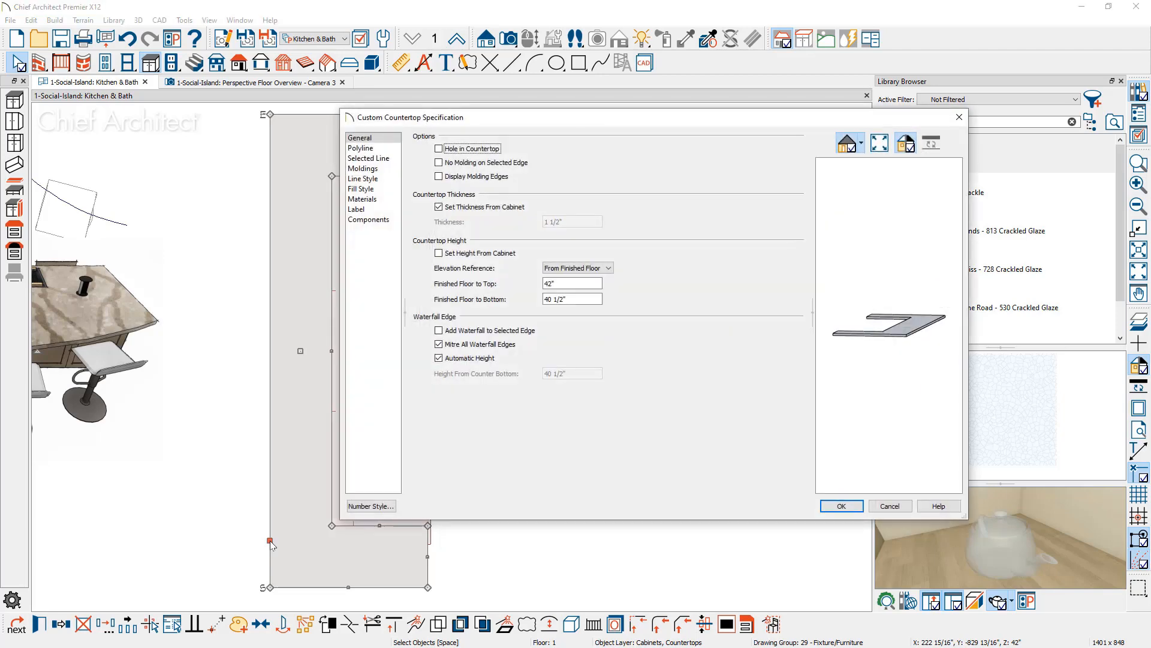
pyautogui.click(380, 189)
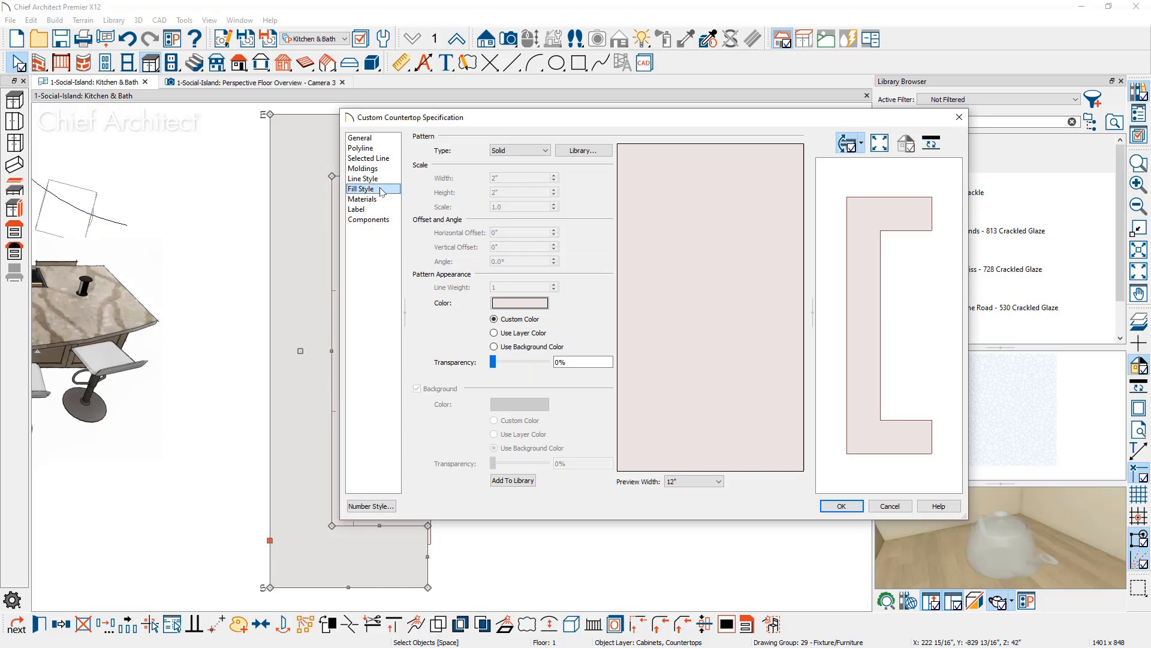
pyautogui.doubleClick(567, 362)
pyautogui.write('5')
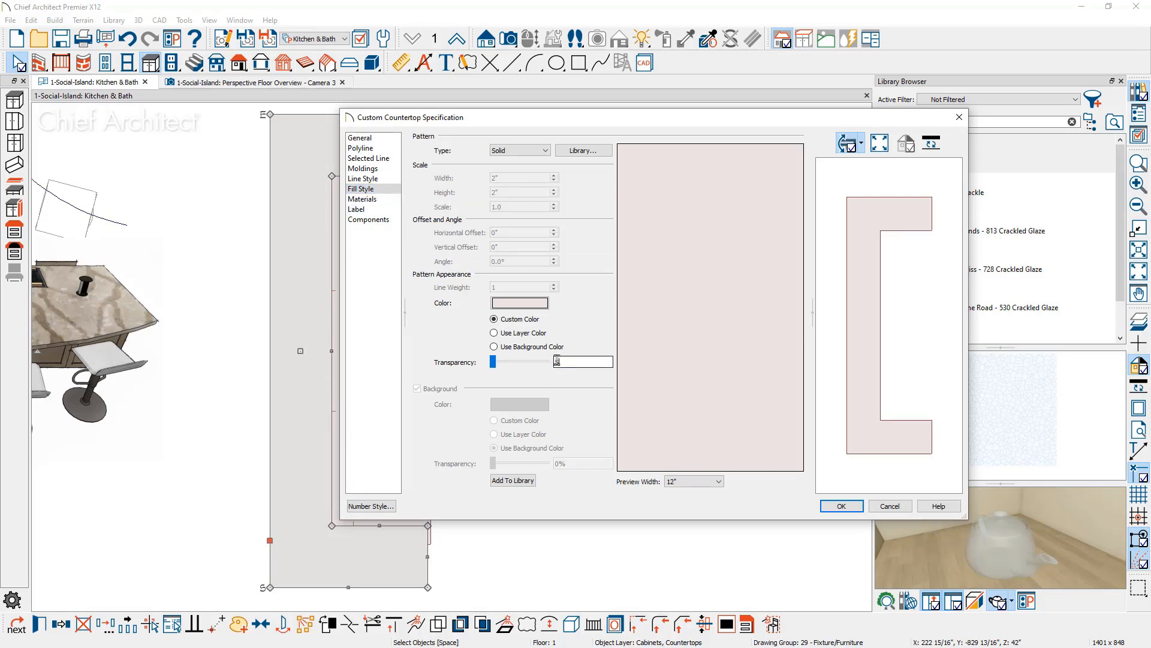
pyautogui.click(841, 505)
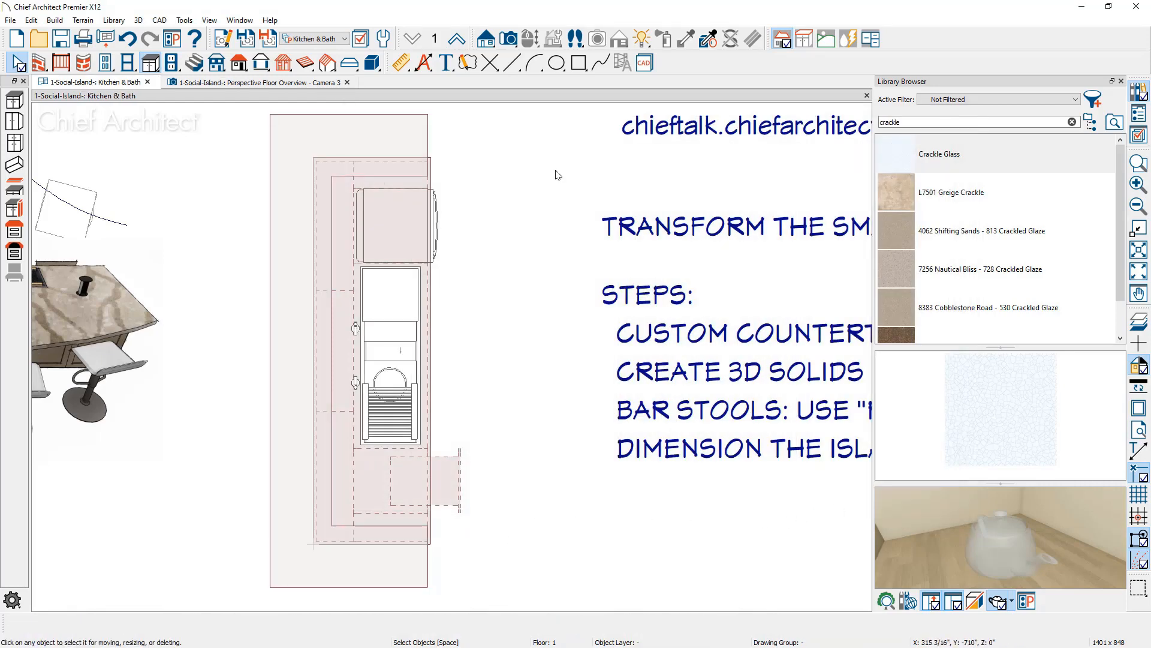
# - Close the Library Browser and draw a 1 1/2" by 1 1/2" polyline solid in the empty space beside the island's dishwasher end
pyautogui.click(1122, 81)
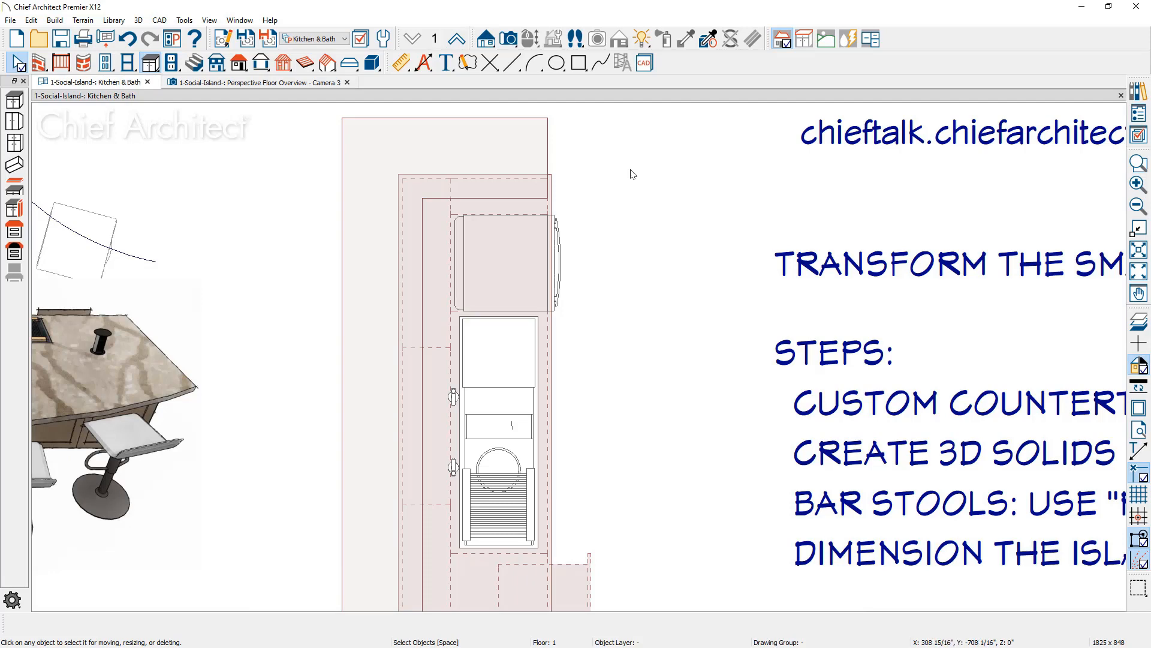
pyautogui.click(374, 66)
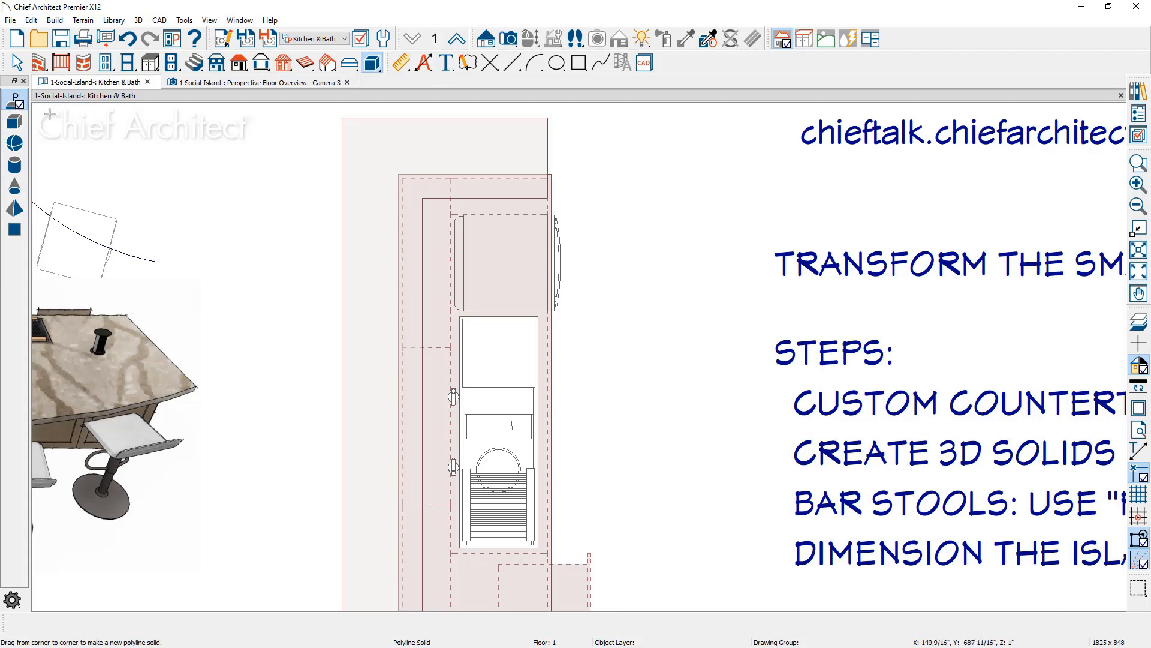
pyautogui.moveTo(597, 166); pyautogui.dragTo(633, 198)
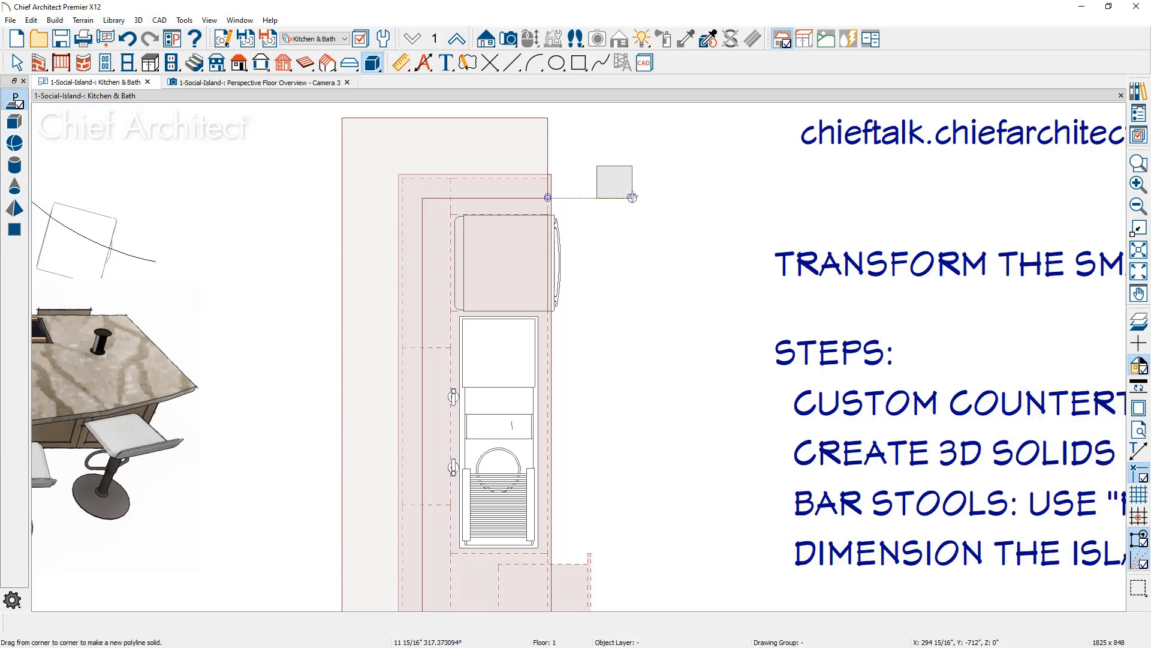
pyautogui.press('Tab')
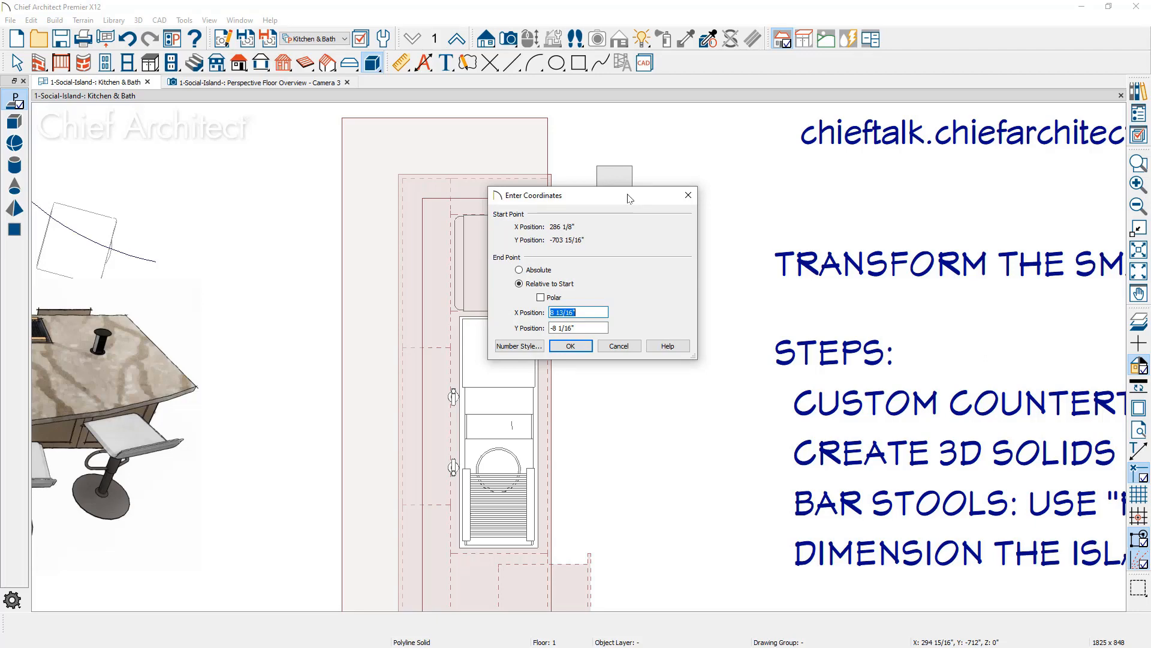
pyautogui.write('1')
pyautogui.press('Tab')
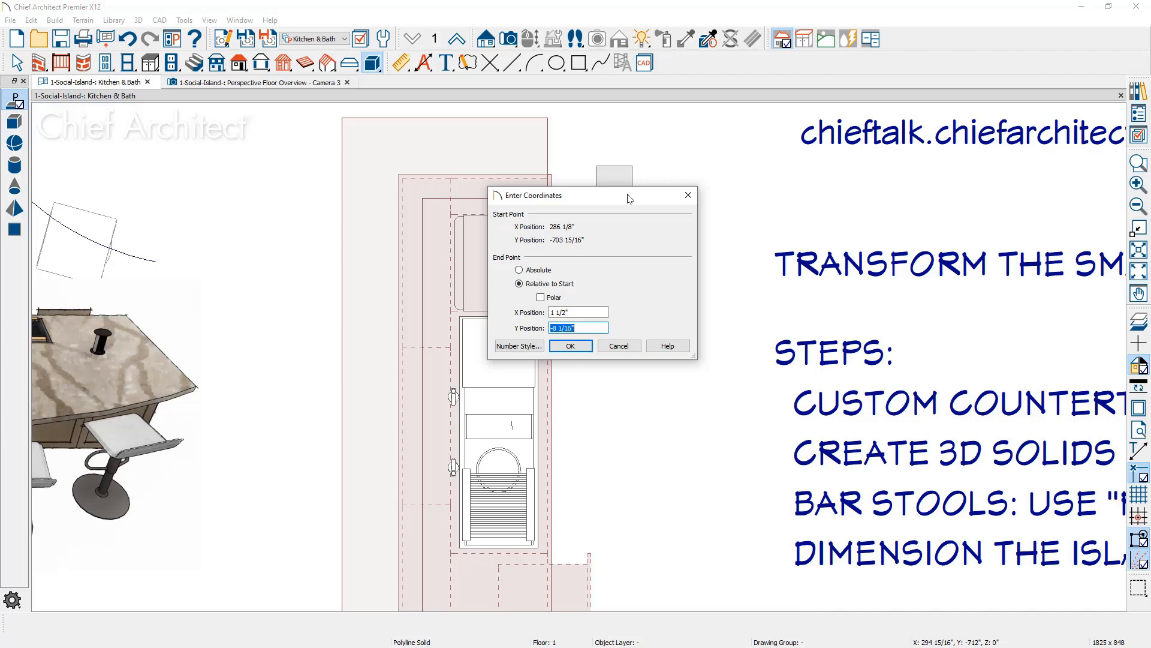
pyautogui.write('-1')
pyautogui.press('Tab')
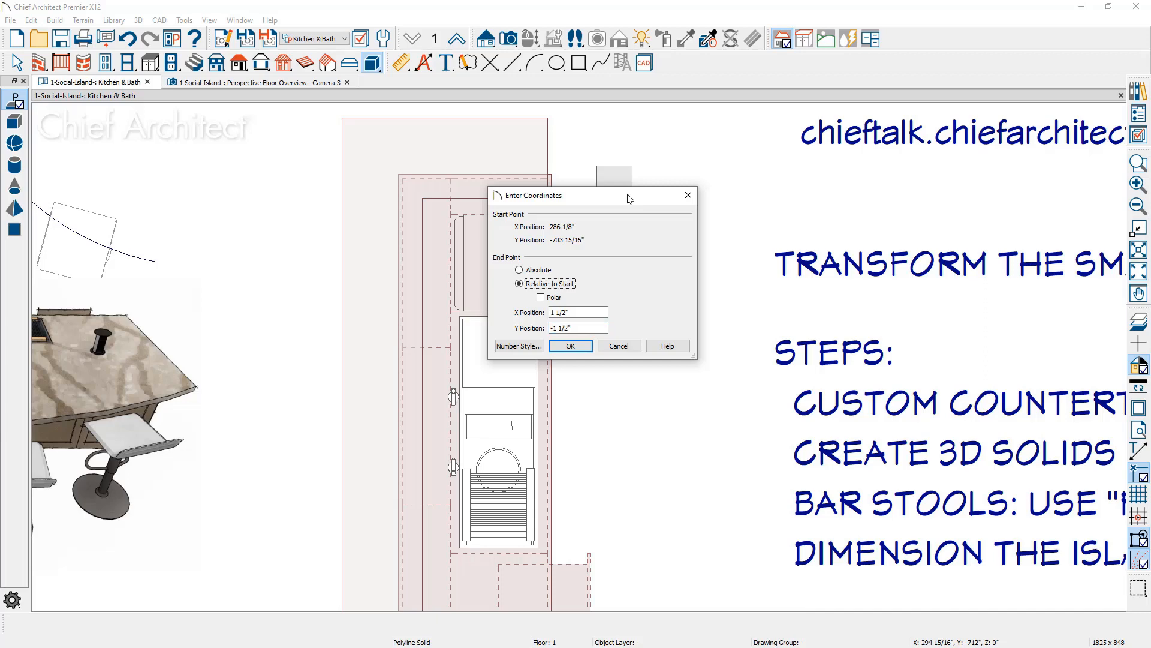
pyautogui.click(587, 347)
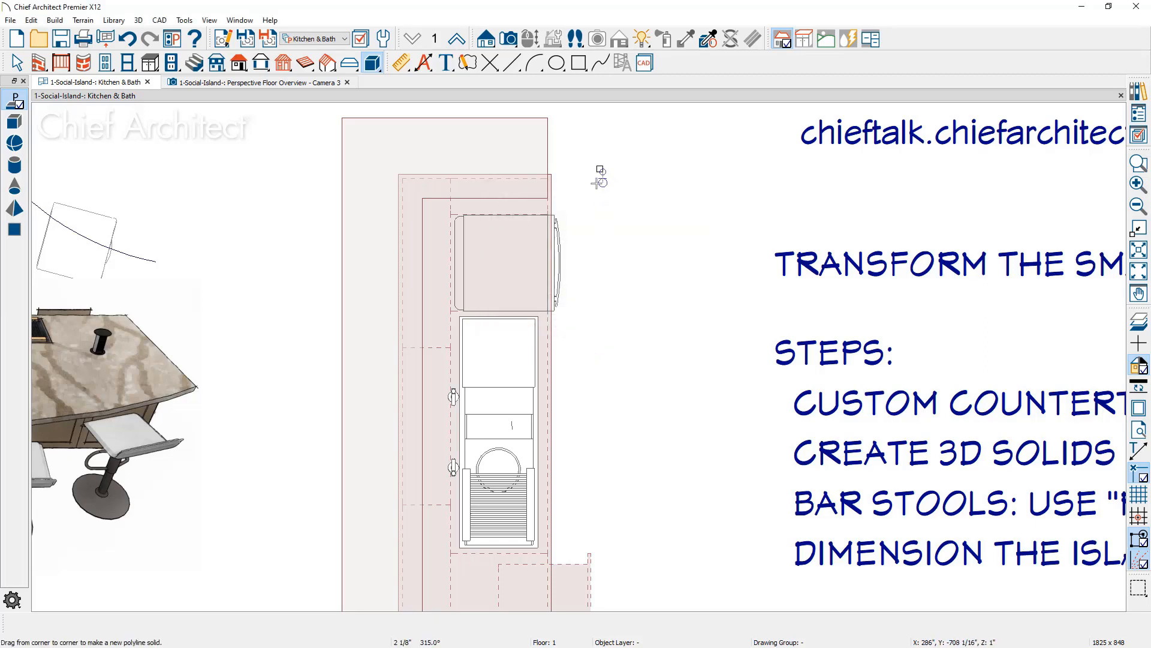
pyautogui.press('space')
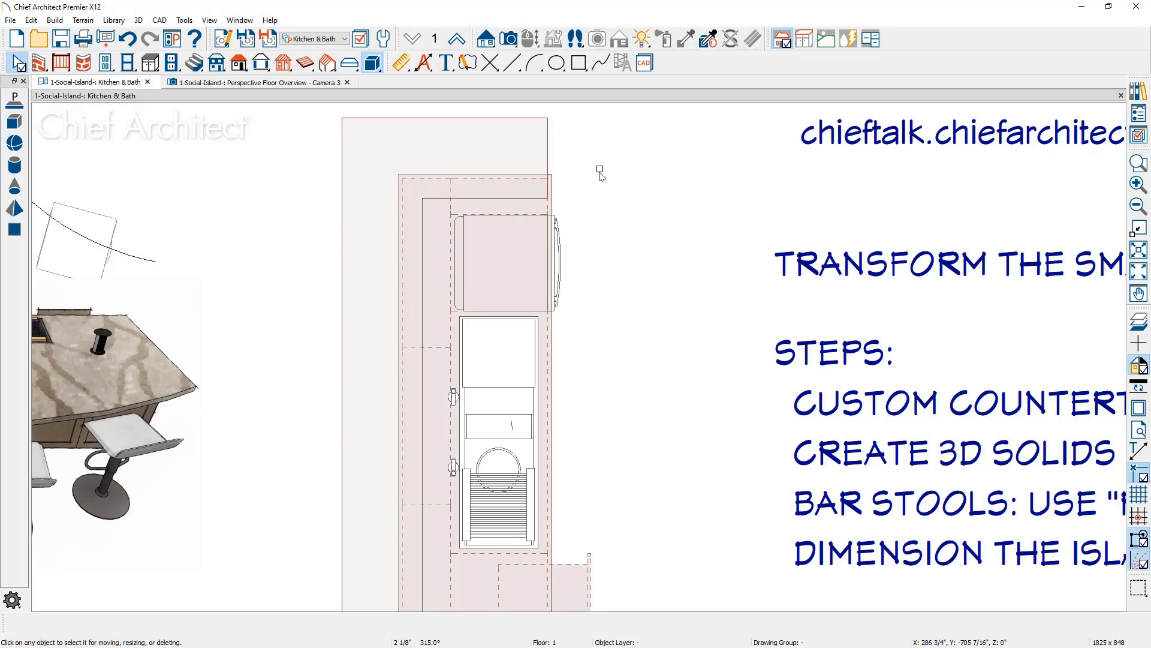
# - Set the small square solid's thickness to 4 1/2" and its bottom to 36" above the finished floor
pyautogui.doubleClick(600, 173)
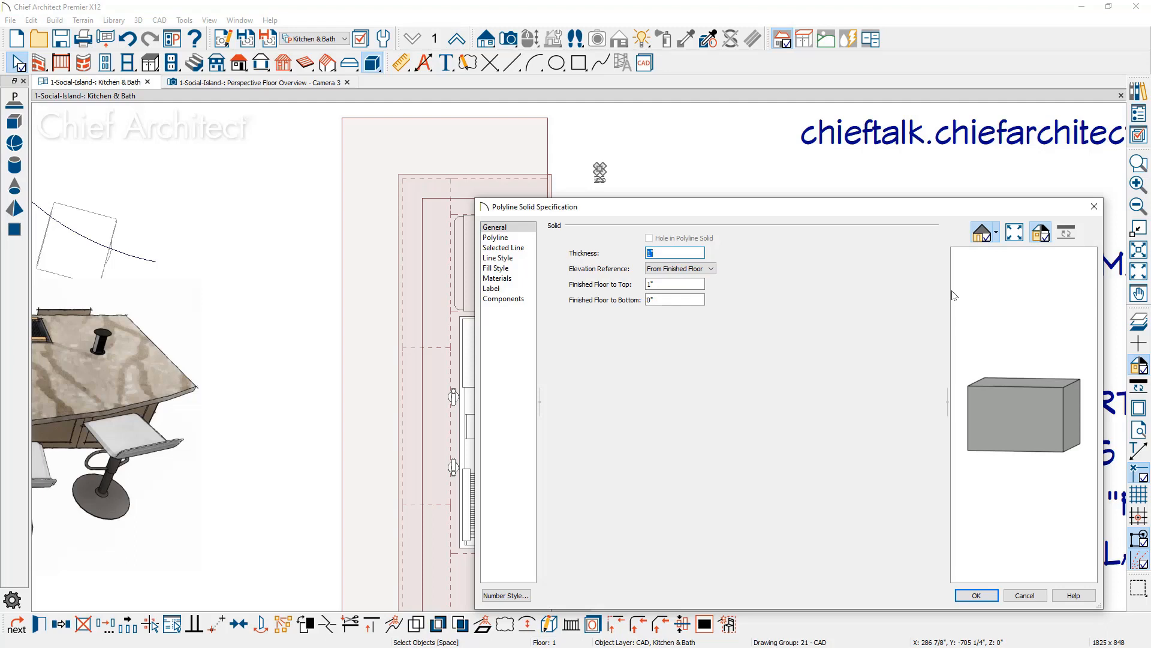
pyautogui.write('4.5')
pyautogui.press('Tab')
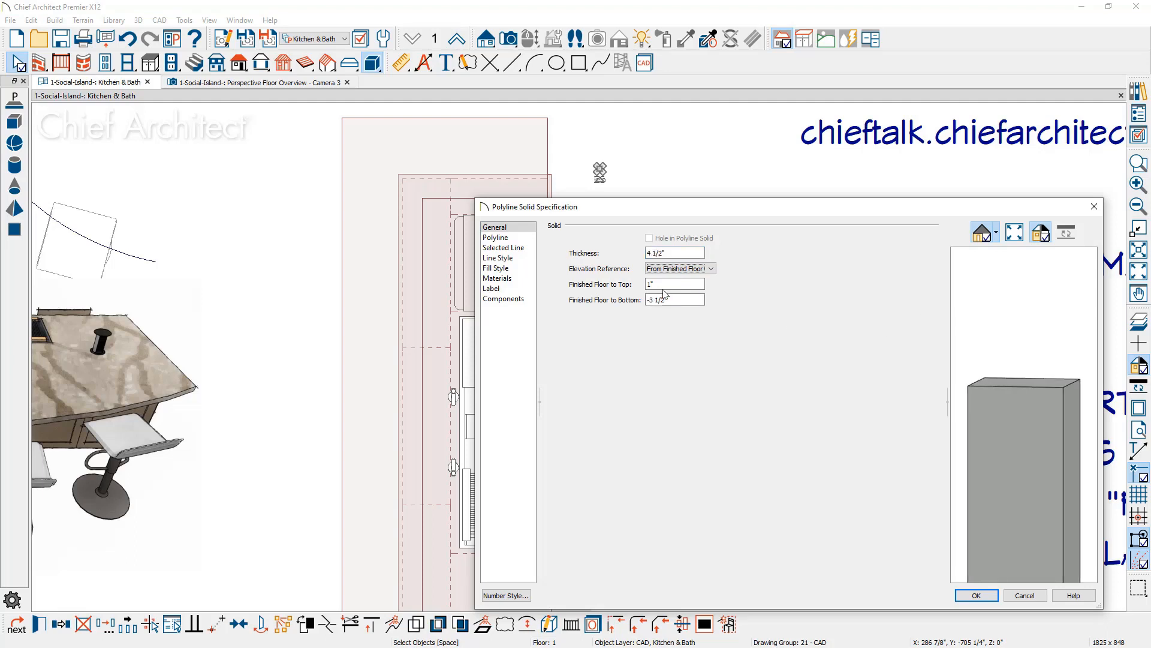
pyautogui.press('Tab')
pyautogui.press('Tab')
pyautogui.write('3')
pyautogui.press('Tab')
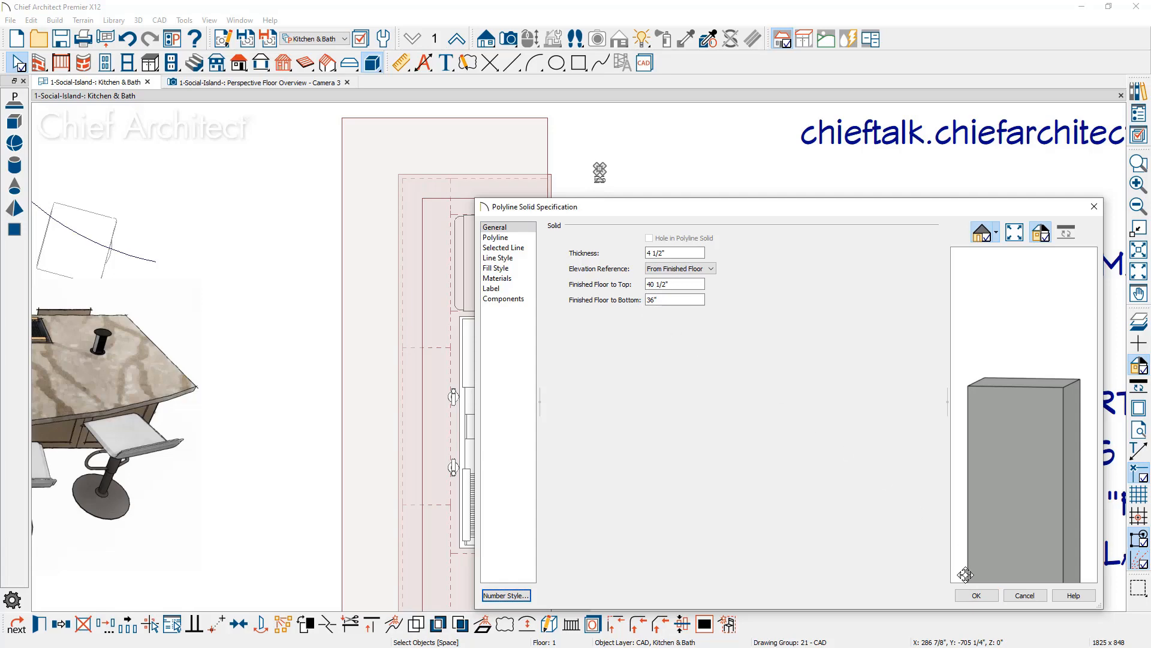
pyautogui.click(976, 595)
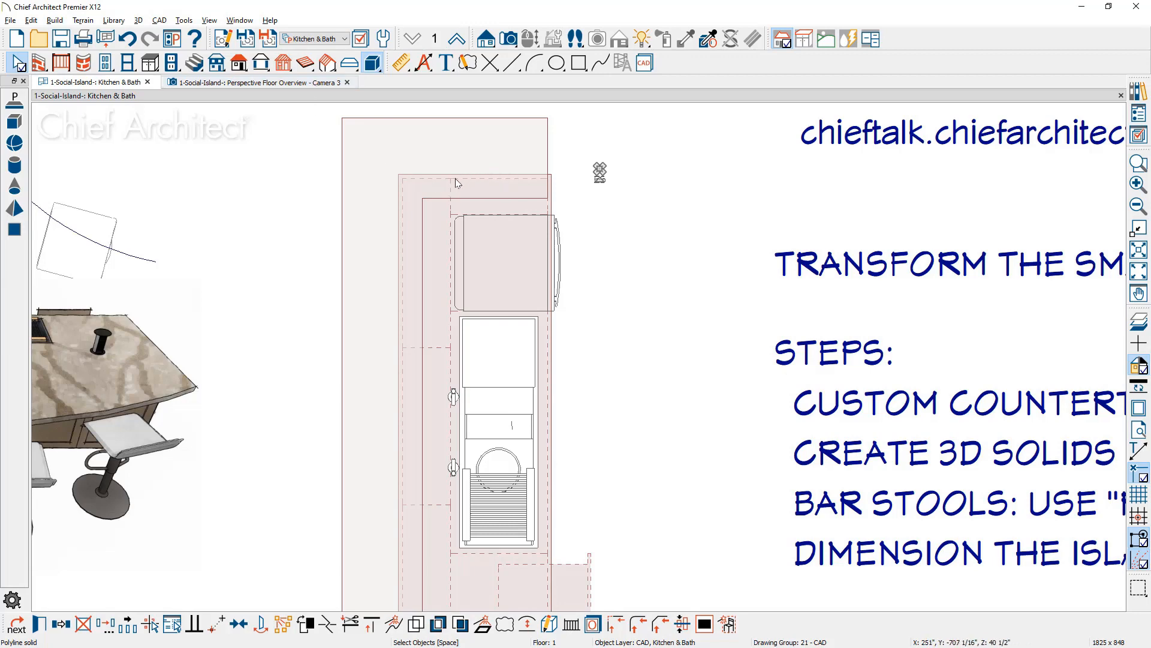
# - In the Perspective Floor Overview, pick up the Stainless Steel Brushed material from the dishwasher front and apply it to the small solid post
pyautogui.click(314, 84)
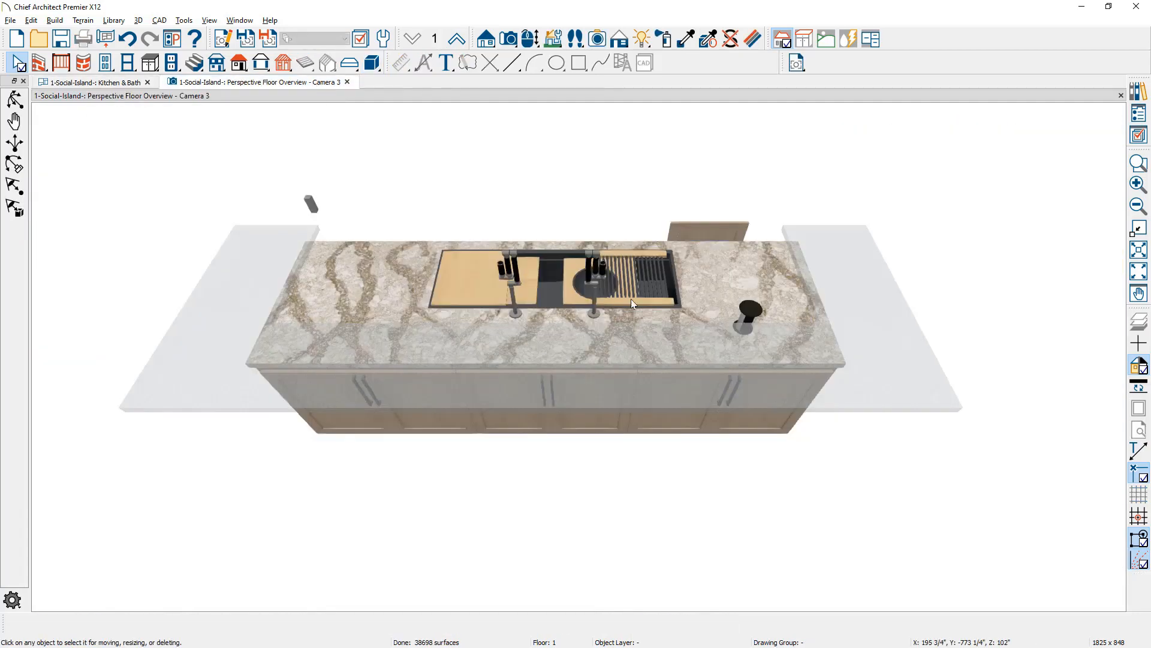
pyautogui.moveTo(287, 260); pyautogui.dragTo(671, 213, button='middle')
pyautogui.scroll(4, 900, 331)
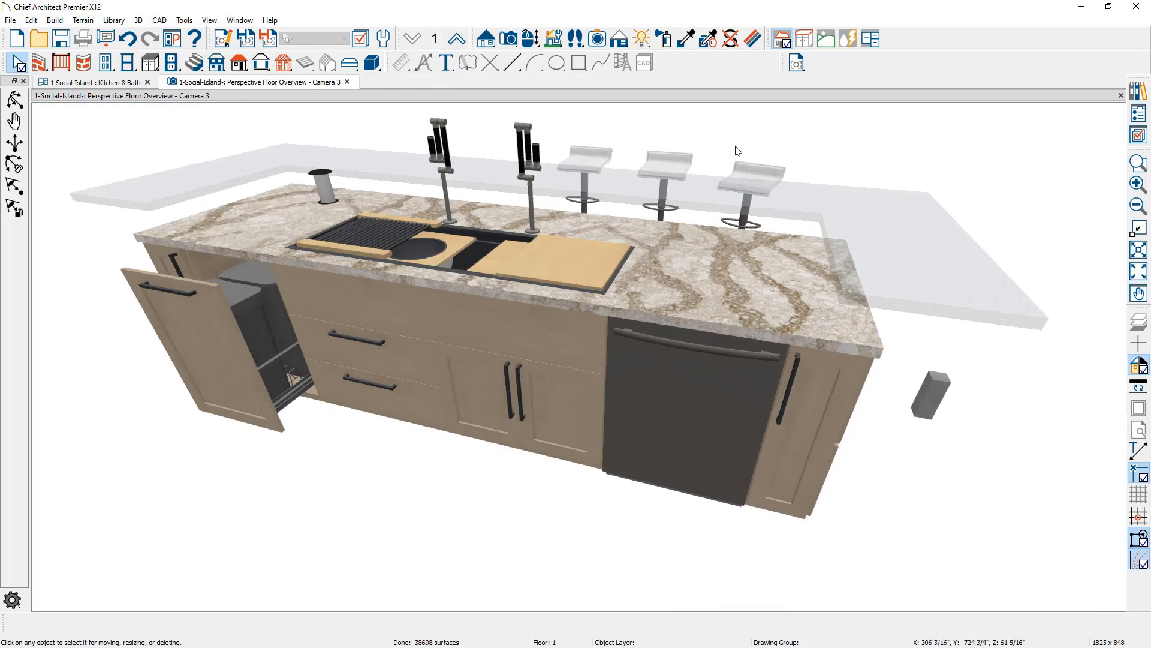
pyautogui.click(689, 42)
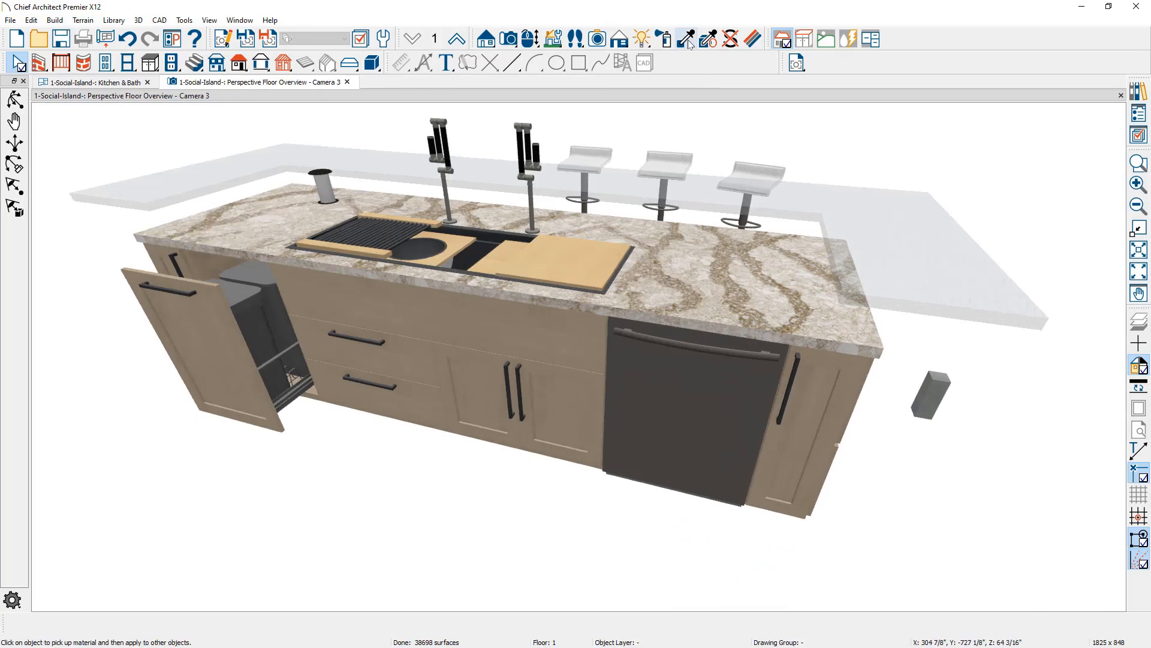
pyautogui.click(712, 359)
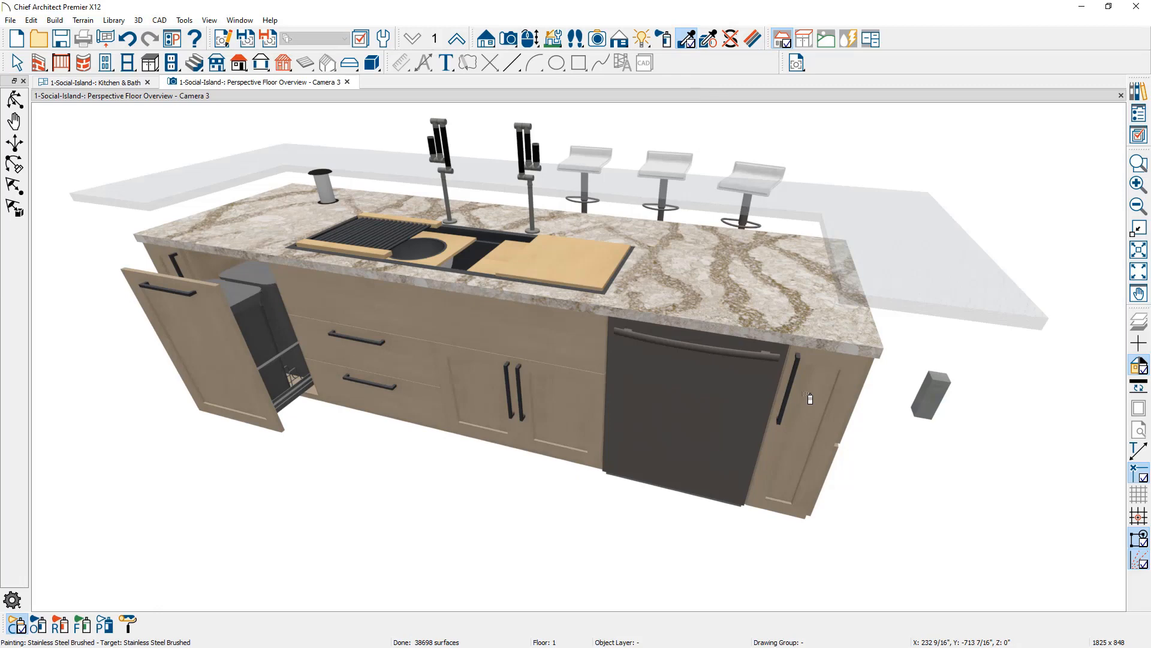
pyautogui.click(931, 413)
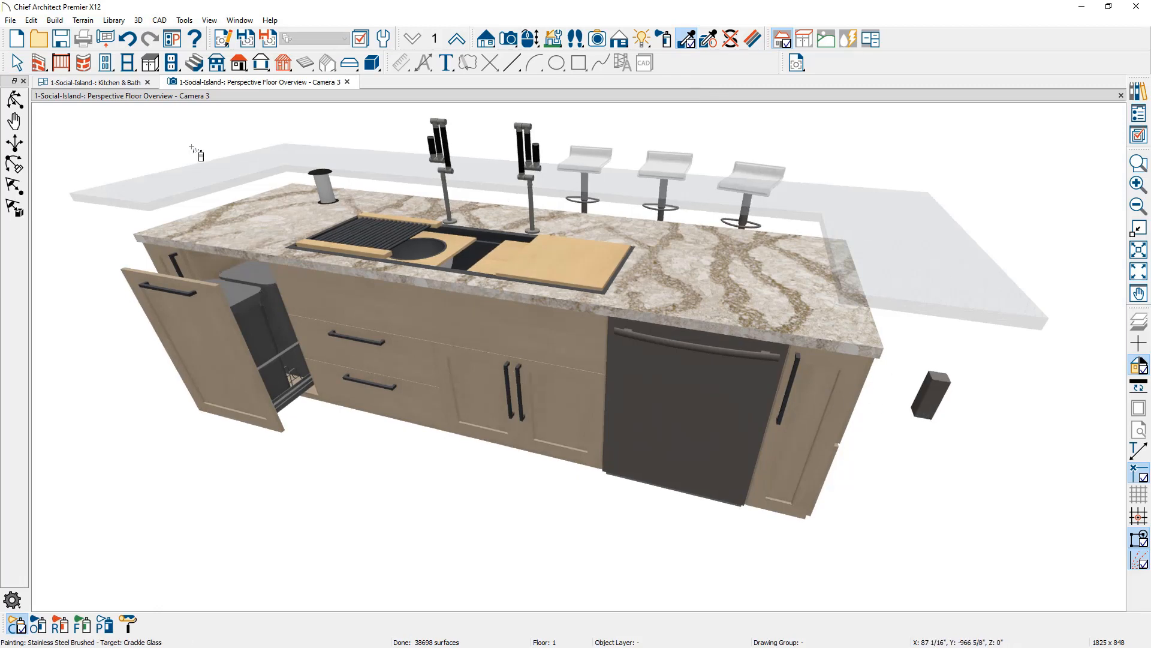
# - Back in the Kitchen & Bath plan view, move the small solid post onto the island countertop's corner just above the dishwasher
pyautogui.click(100, 82)
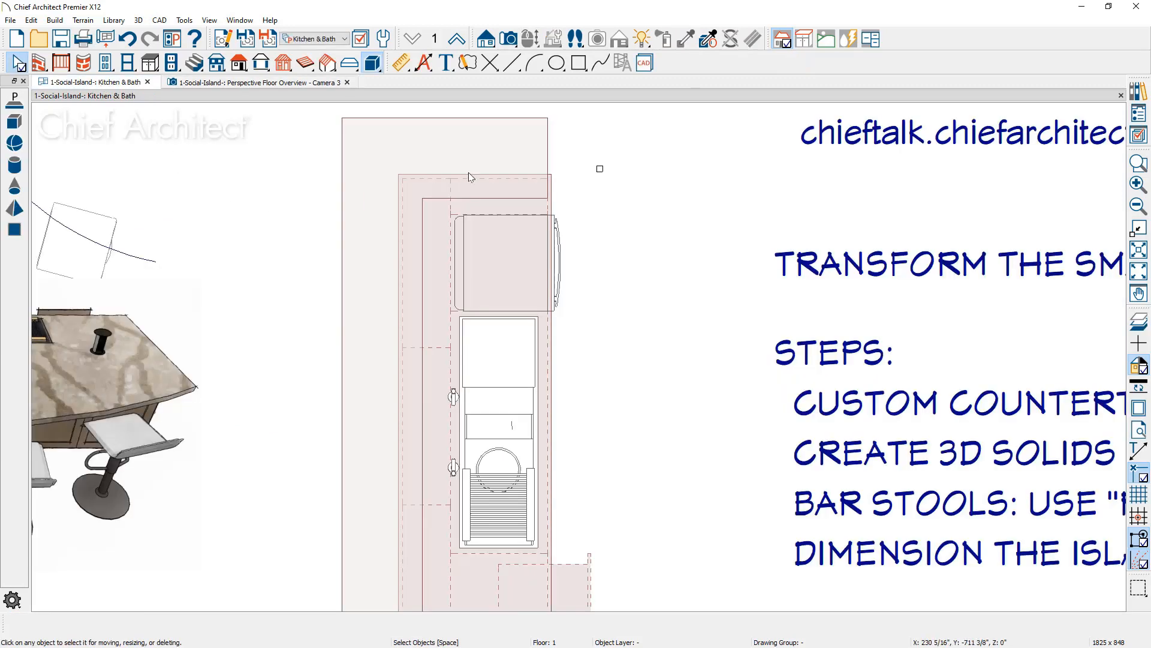
pyautogui.scroll(3, 593, 166)
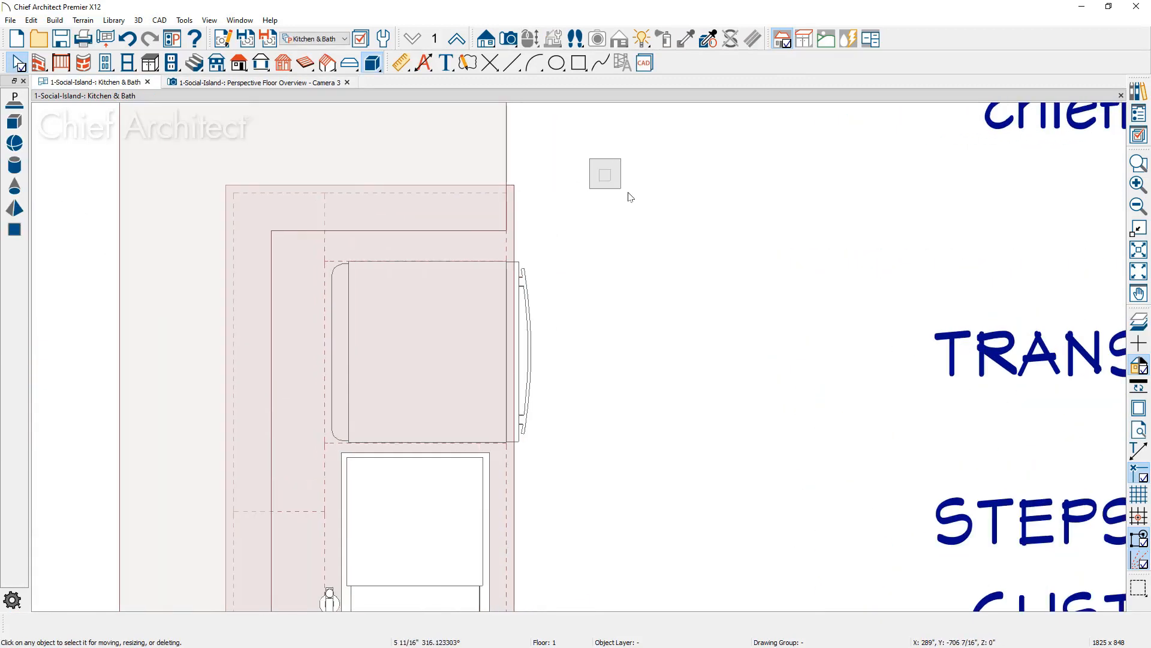
pyautogui.click(604, 175)
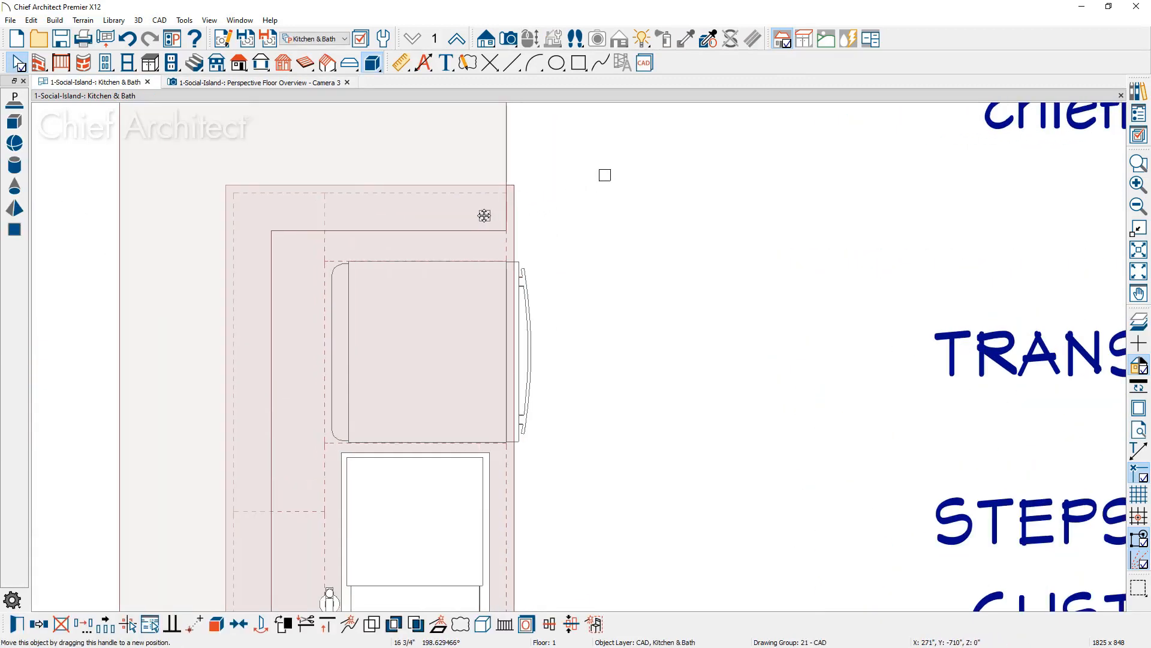
pyautogui.moveTo(485, 211); pyautogui.dragTo(487, 211)
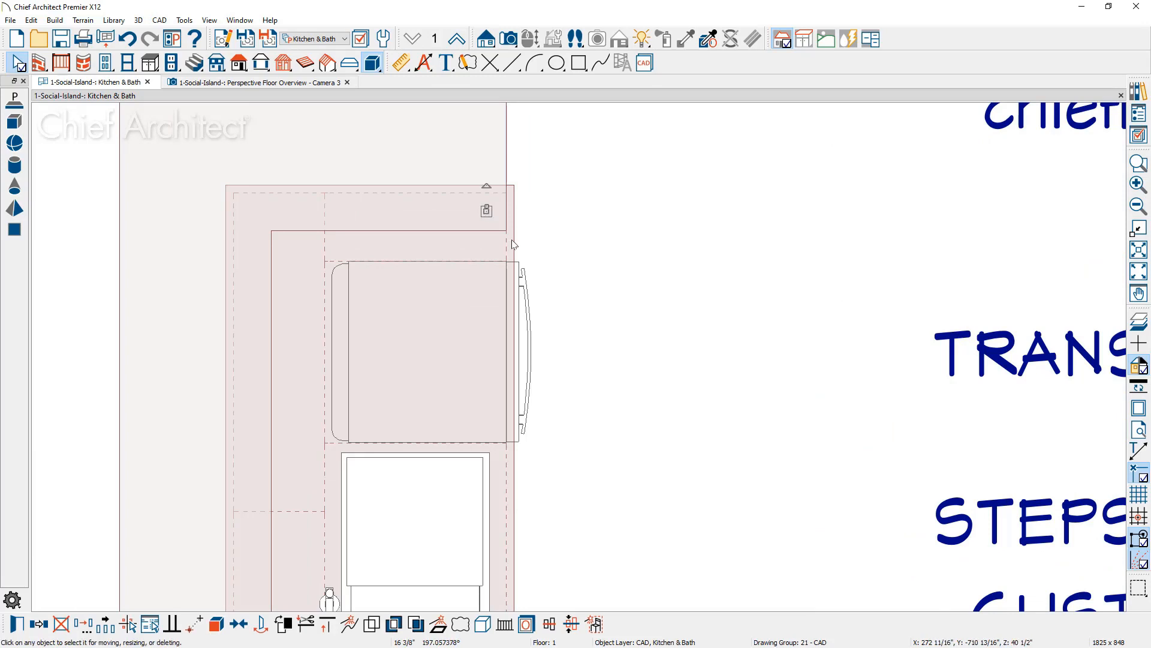
pyautogui.scroll(2, 489, 209)
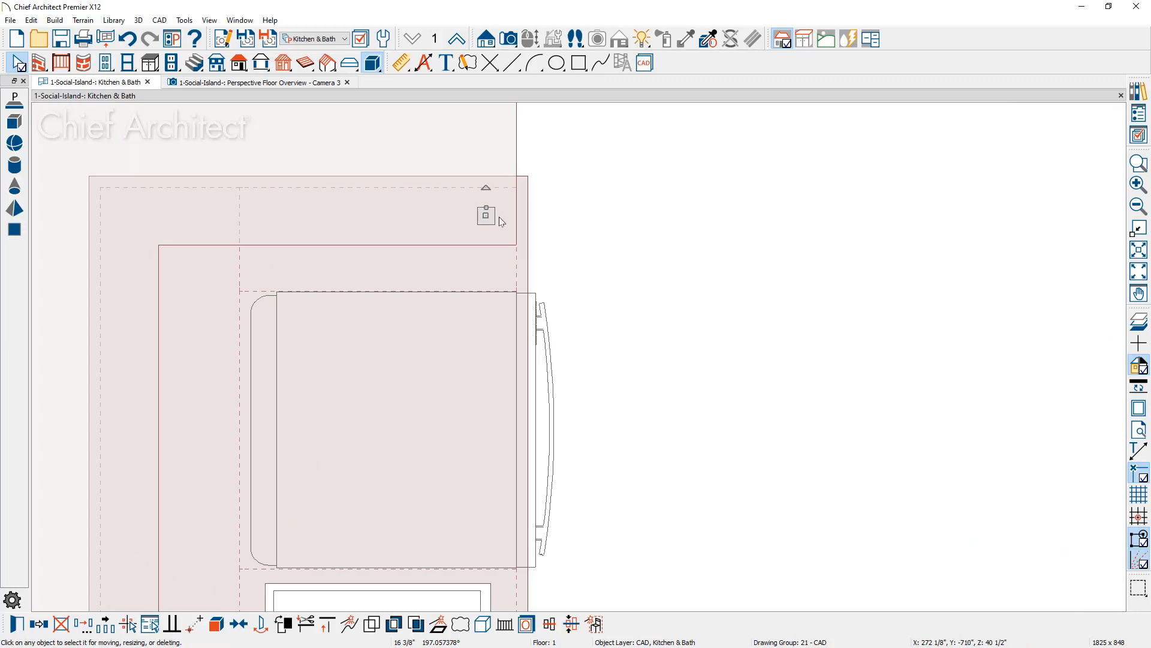
# - Give the small post solid on the countertop corner a dashed line style in place of its by-layer style
pyautogui.doubleClick(462, 193)
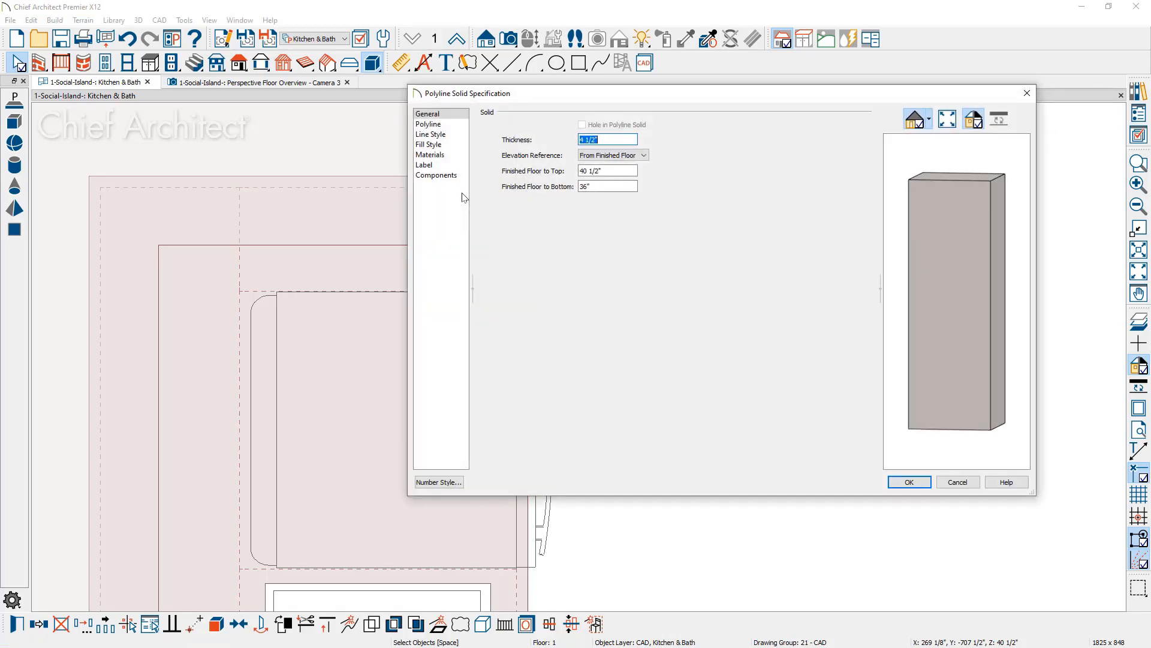
pyautogui.click(444, 135)
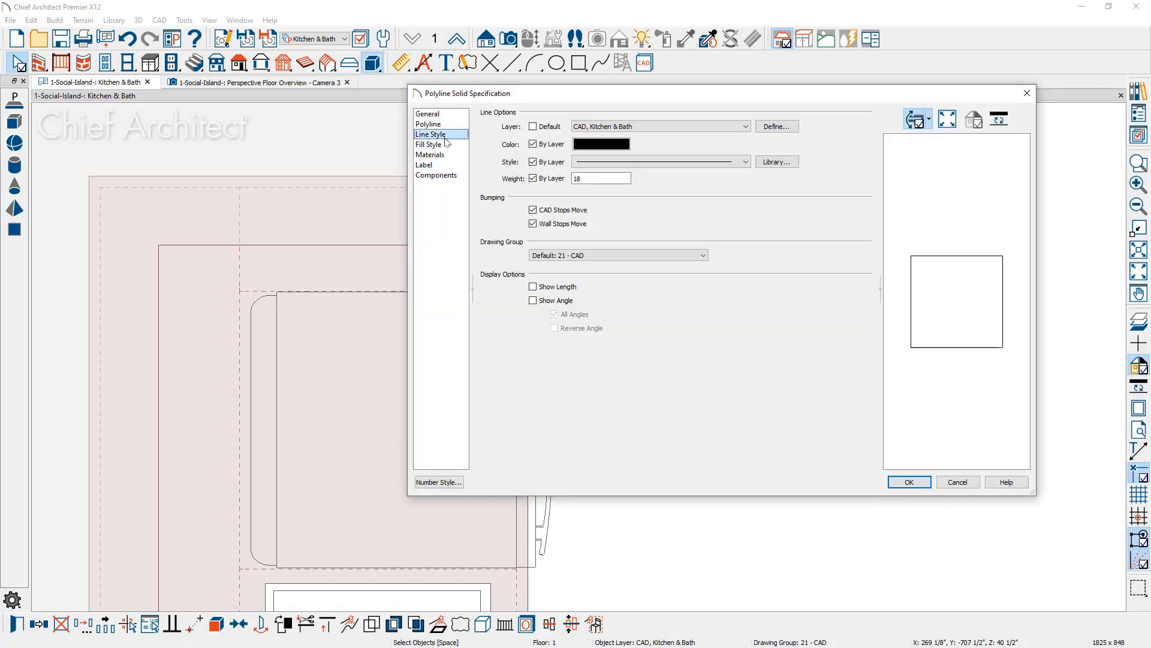
pyautogui.click(610, 163)
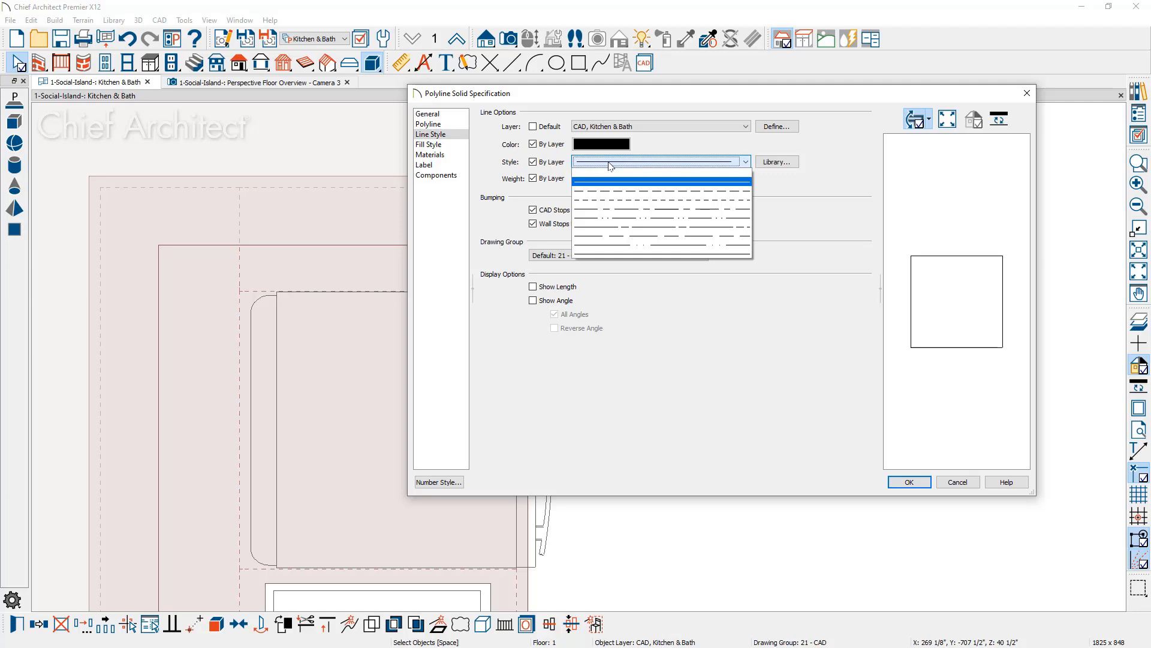
pyautogui.click(620, 193)
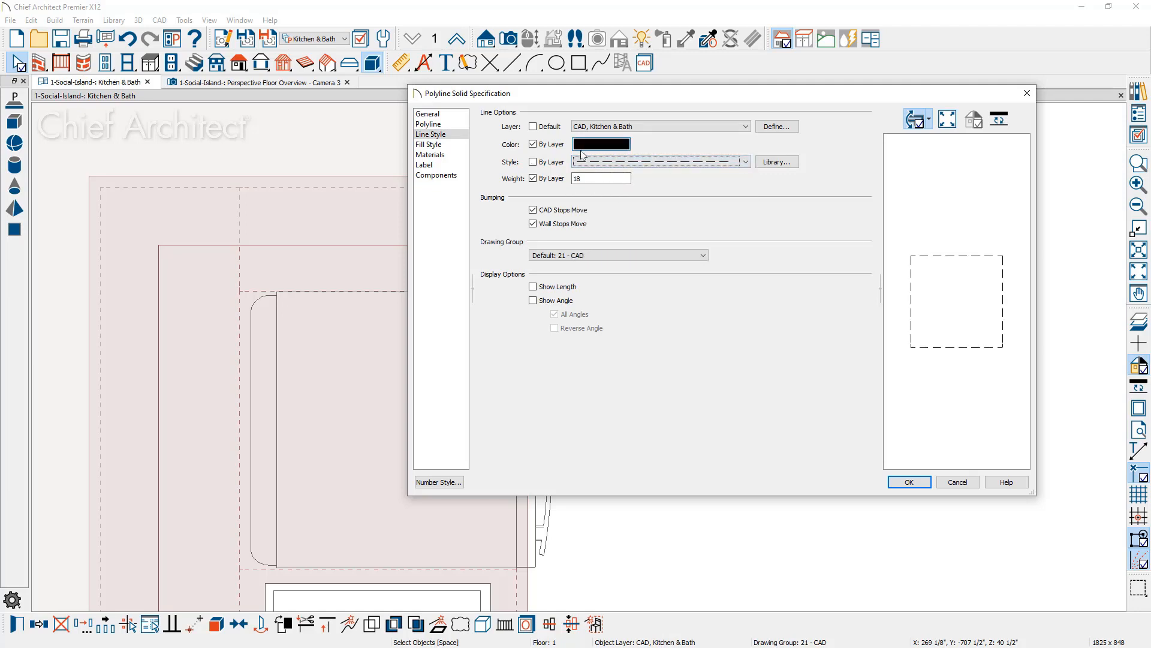
# - Set the post's line color by sampling the countertop fill with the eyedropper and darkening it to RGB 154, 126, 122
pyautogui.click(608, 150)
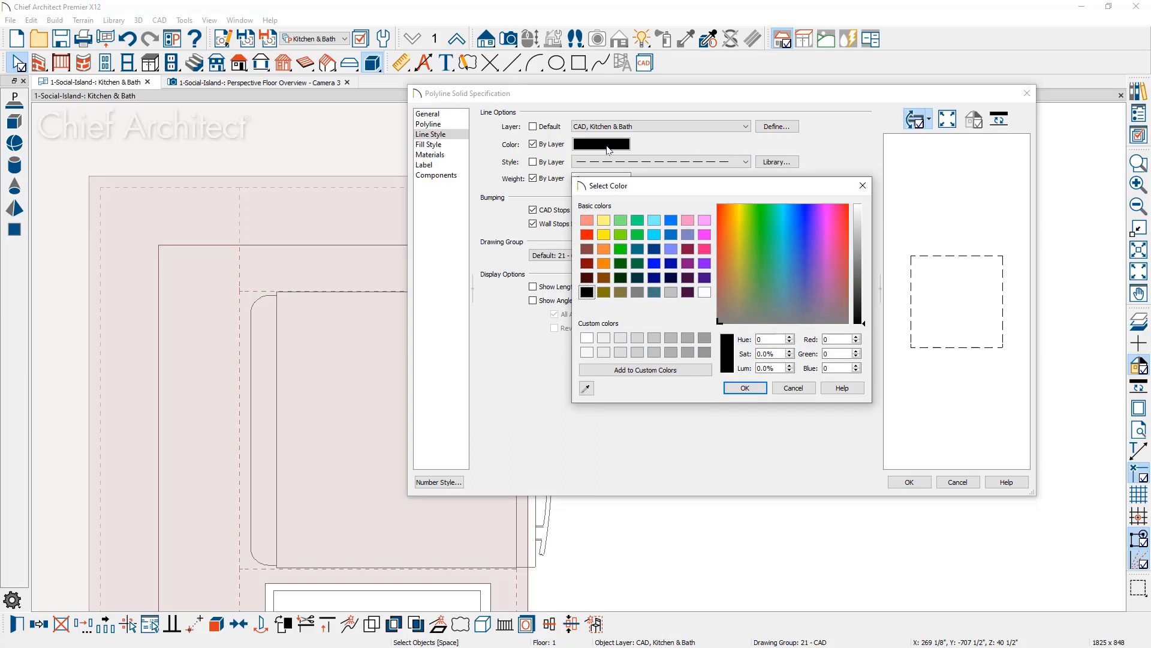
pyautogui.click(587, 389)
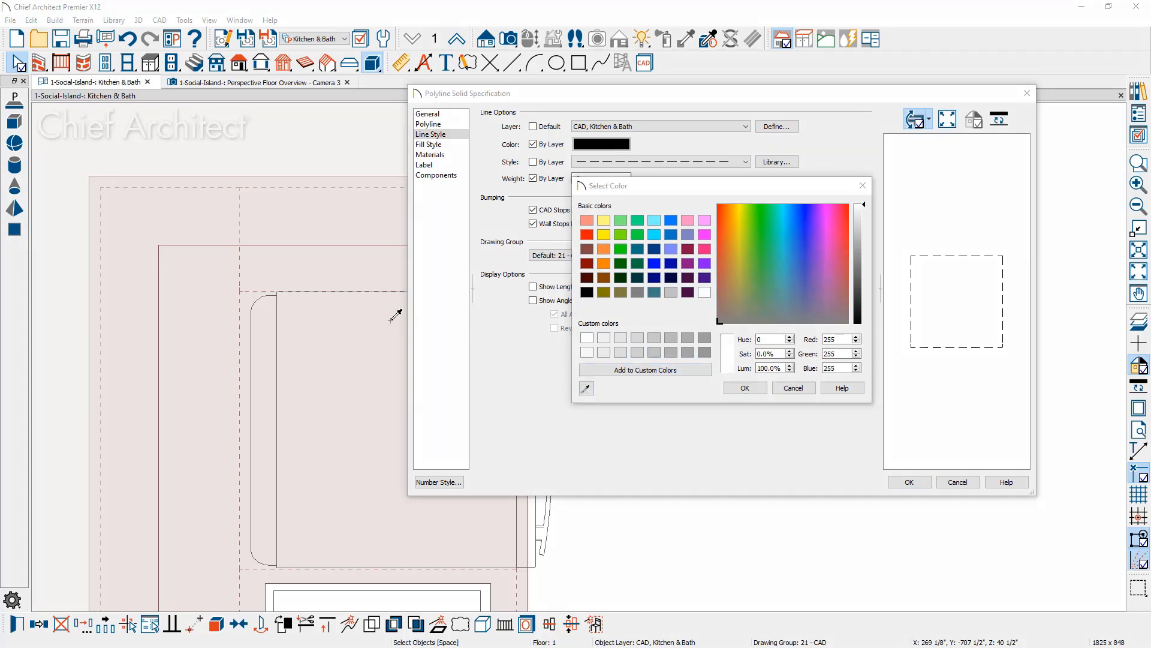
pyautogui.click(341, 246)
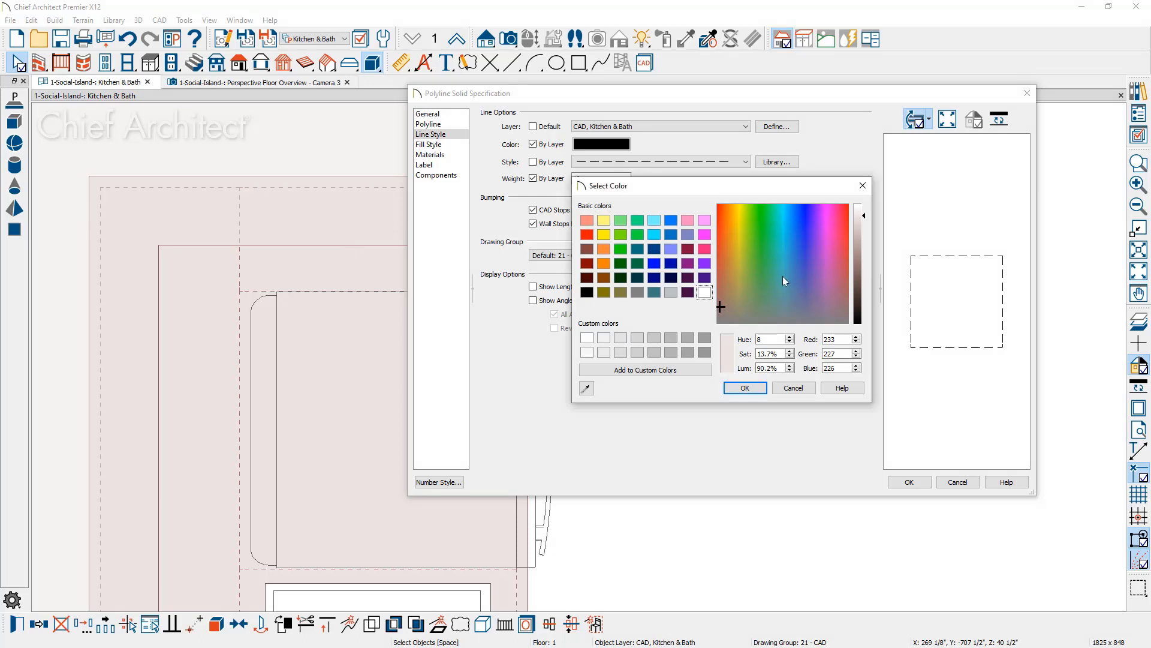
pyautogui.moveTo(855, 241); pyautogui.dragTo(860, 259)
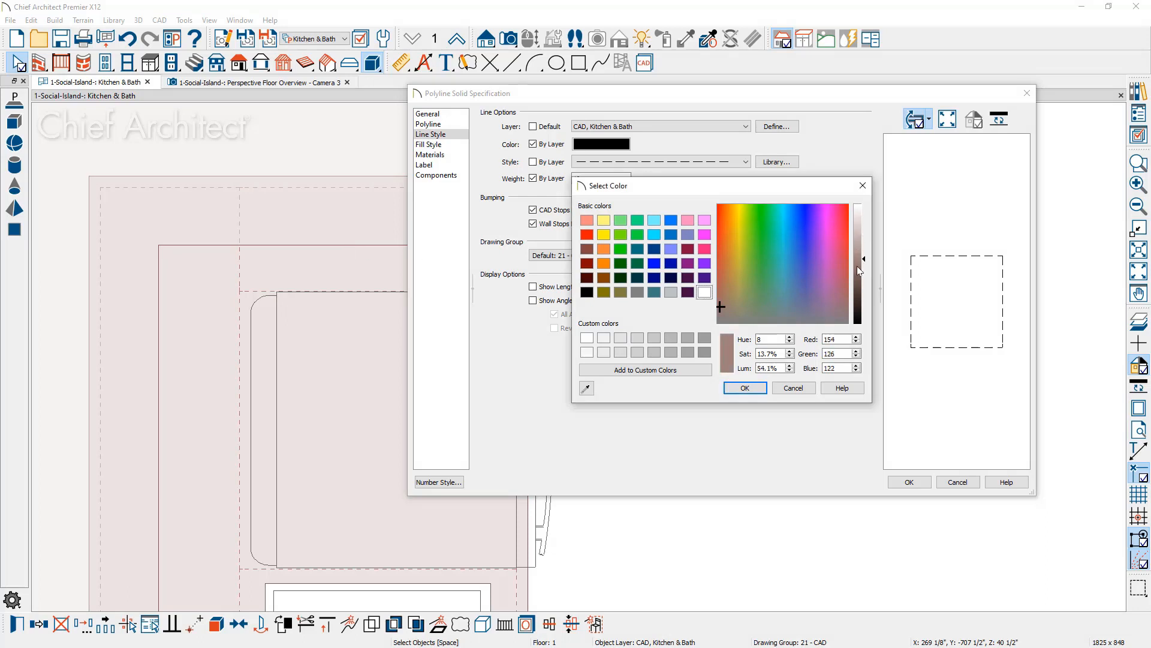
pyautogui.click(745, 388)
pyautogui.click(910, 482)
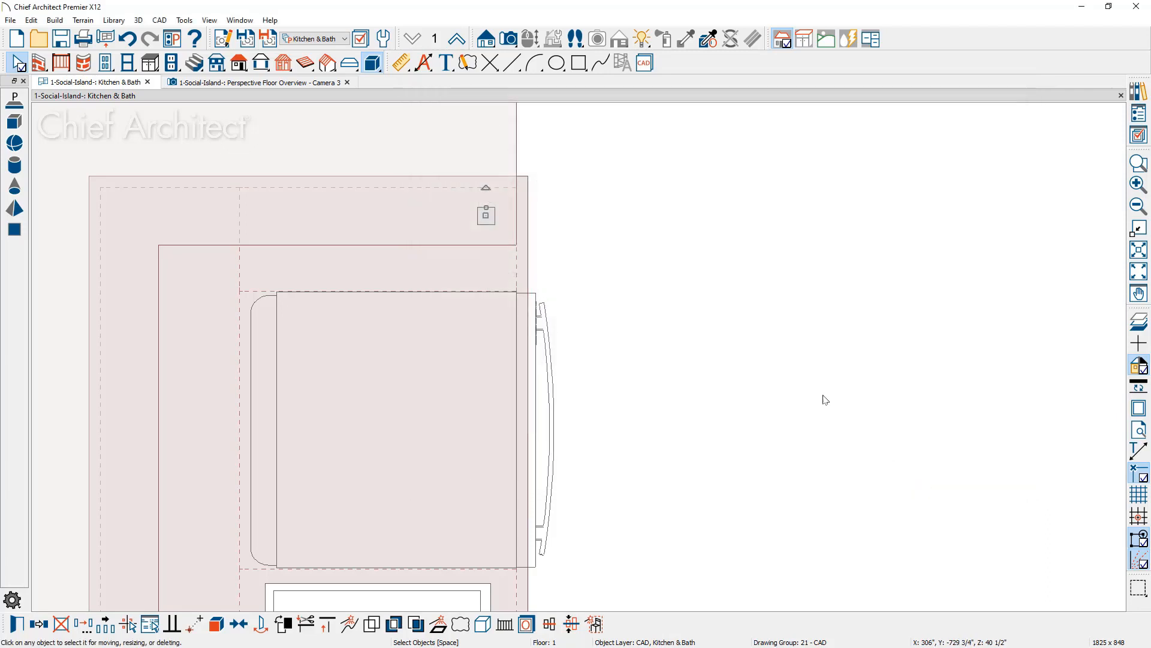
# - Shift the post 3/4" inward and make two evenly distributed copies of it across the island's dishwasher end
pyautogui.moveTo(483, 214); pyautogui.dragTo(478, 216)
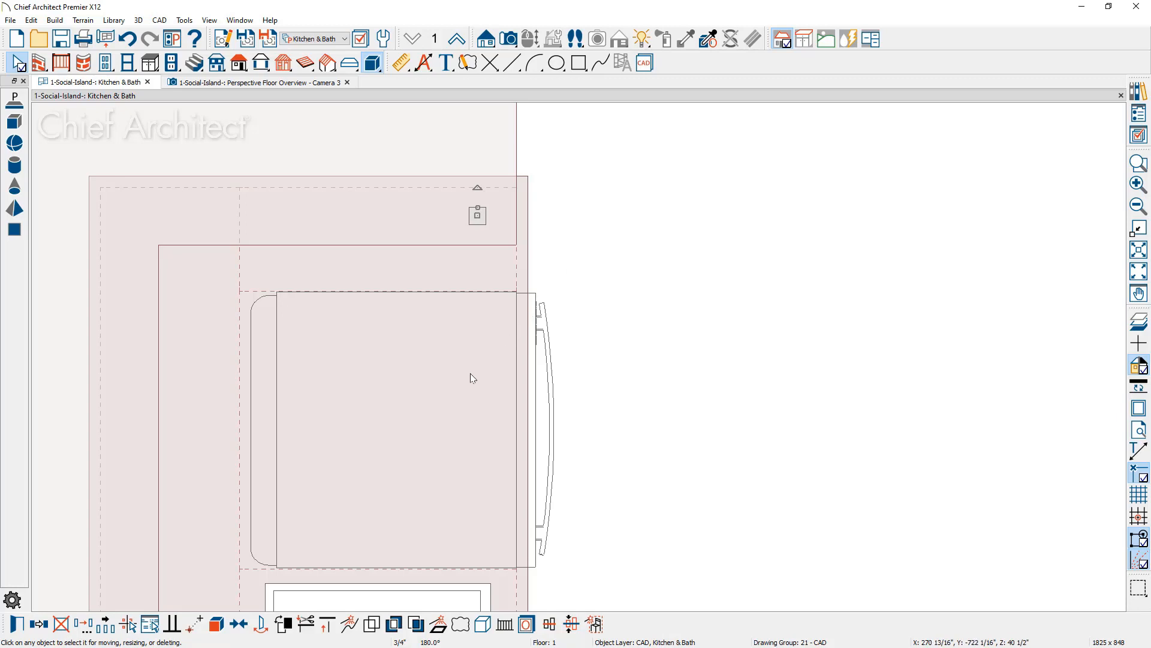
pyautogui.click(104, 626)
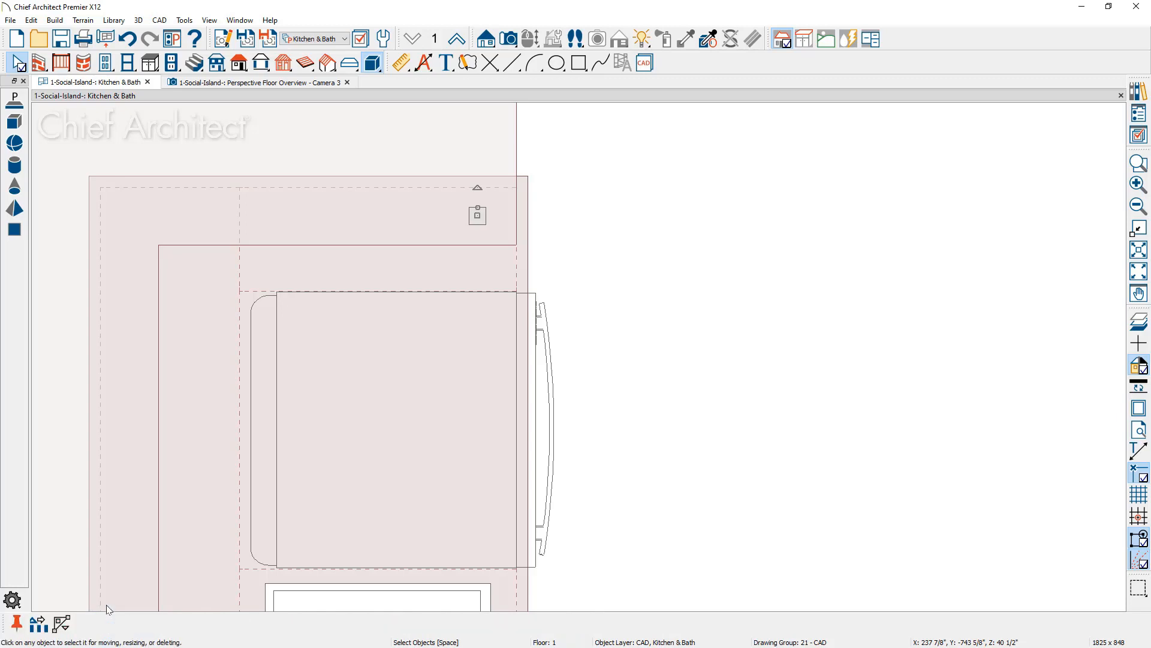
pyautogui.click(40, 623)
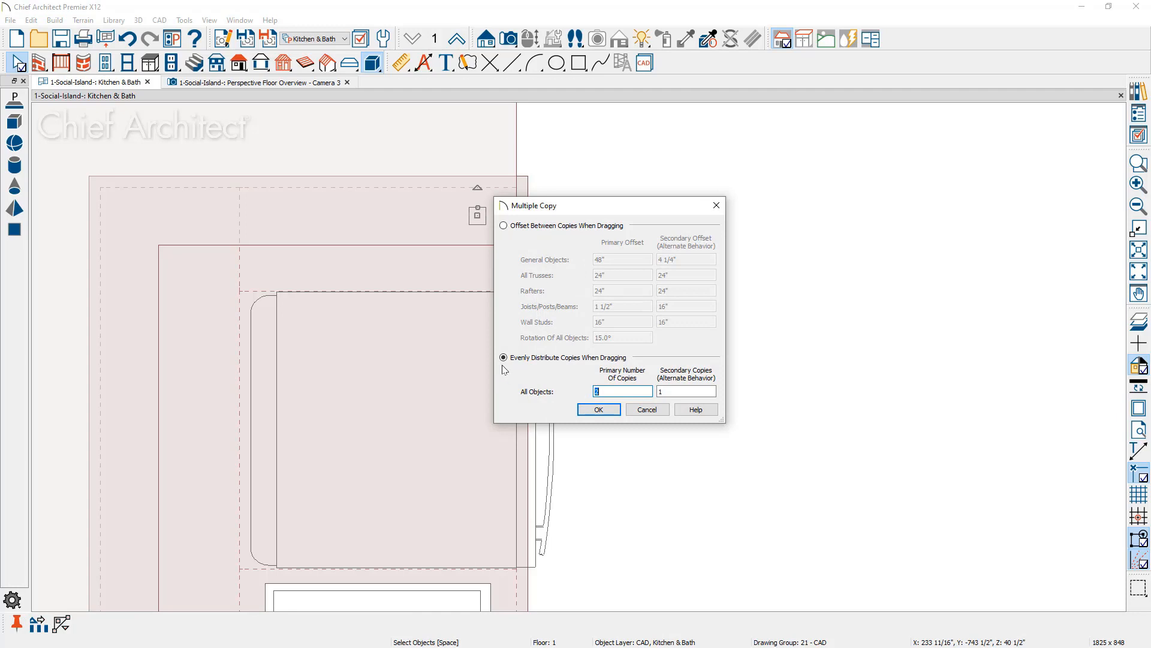
pyautogui.click(614, 393)
pyautogui.click(598, 409)
pyautogui.scroll(1, 589, 233)
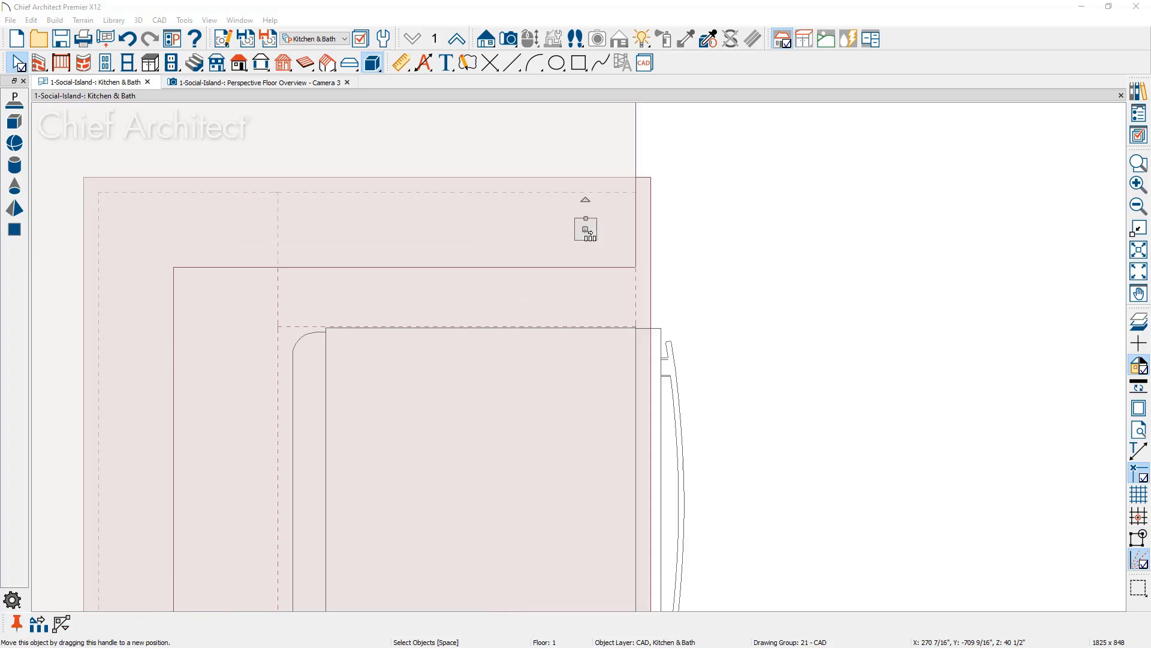
pyautogui.moveTo(590, 234); pyautogui.dragTo(134, 240)
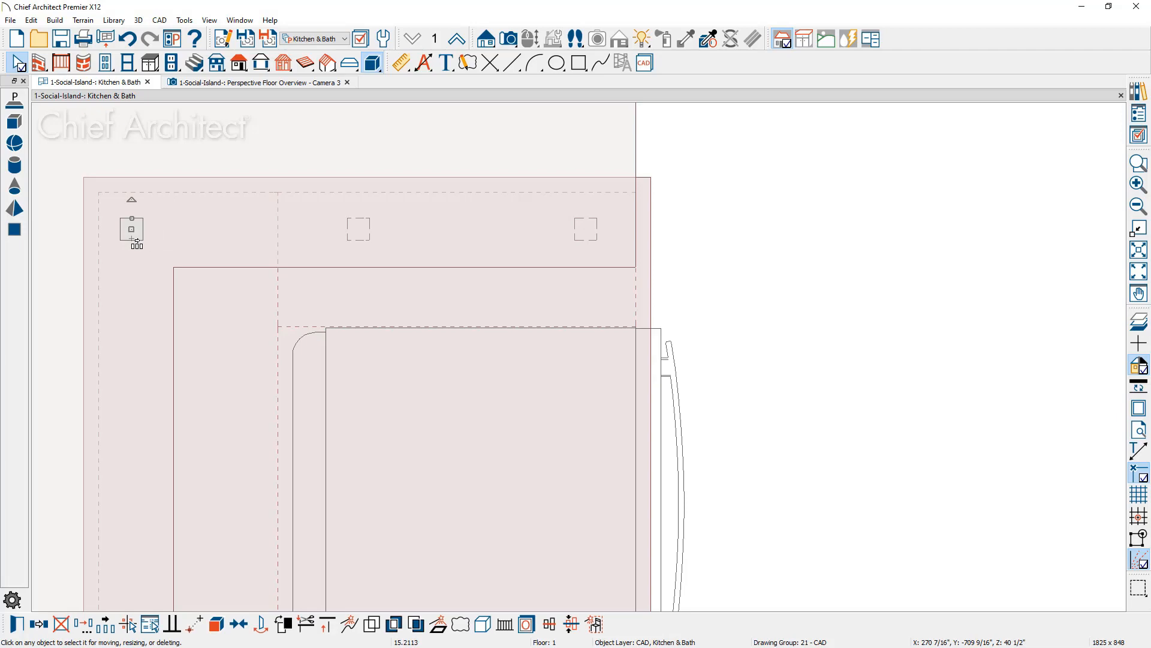
# - Select the three posts at the dishwasher end and make a reflected copy of them about the U-shaped countertop
pyautogui.scroll(-1, 163, 232)
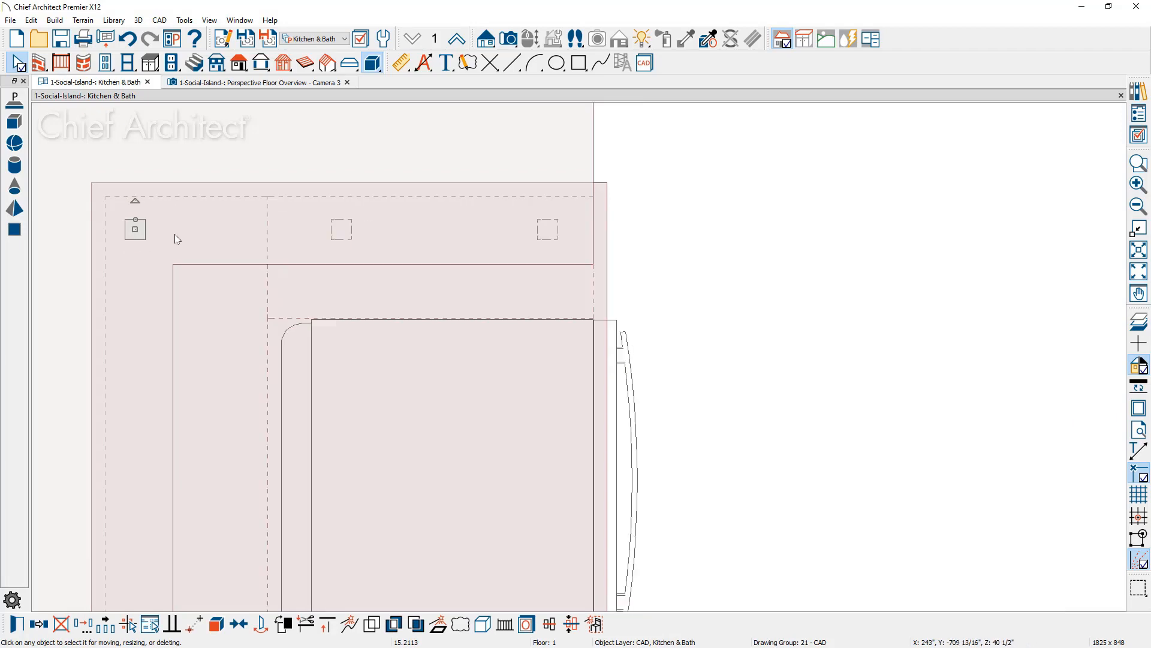
pyautogui.scroll(-6, 180, 235)
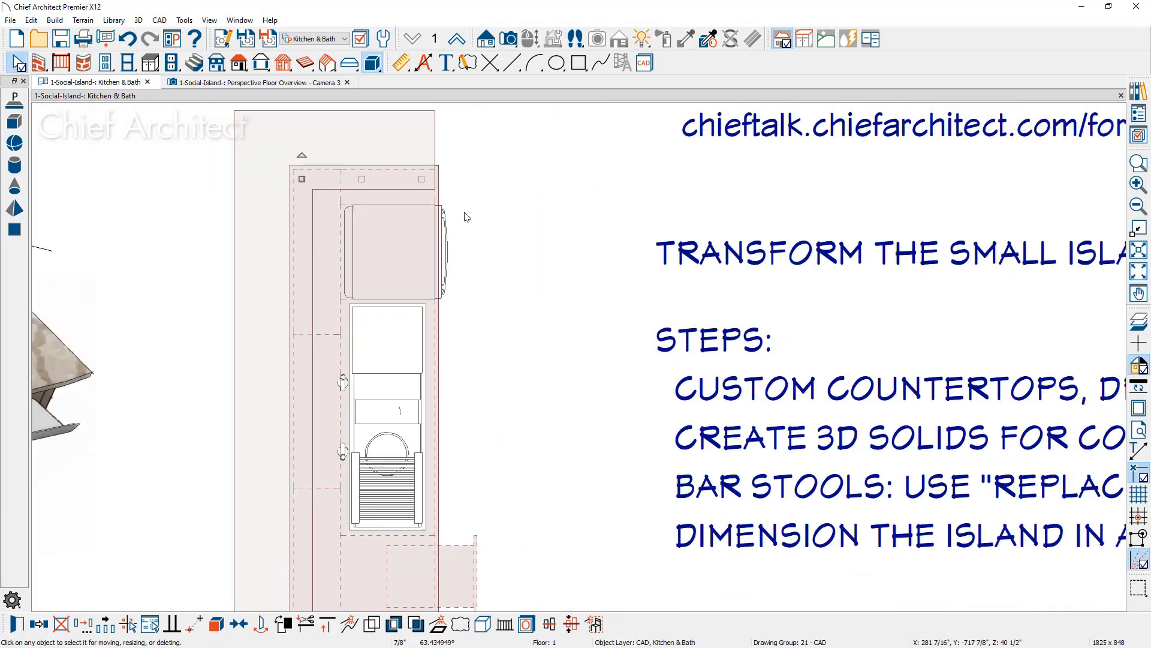
pyautogui.scroll(-1, 467, 217)
pyautogui.click(498, 232)
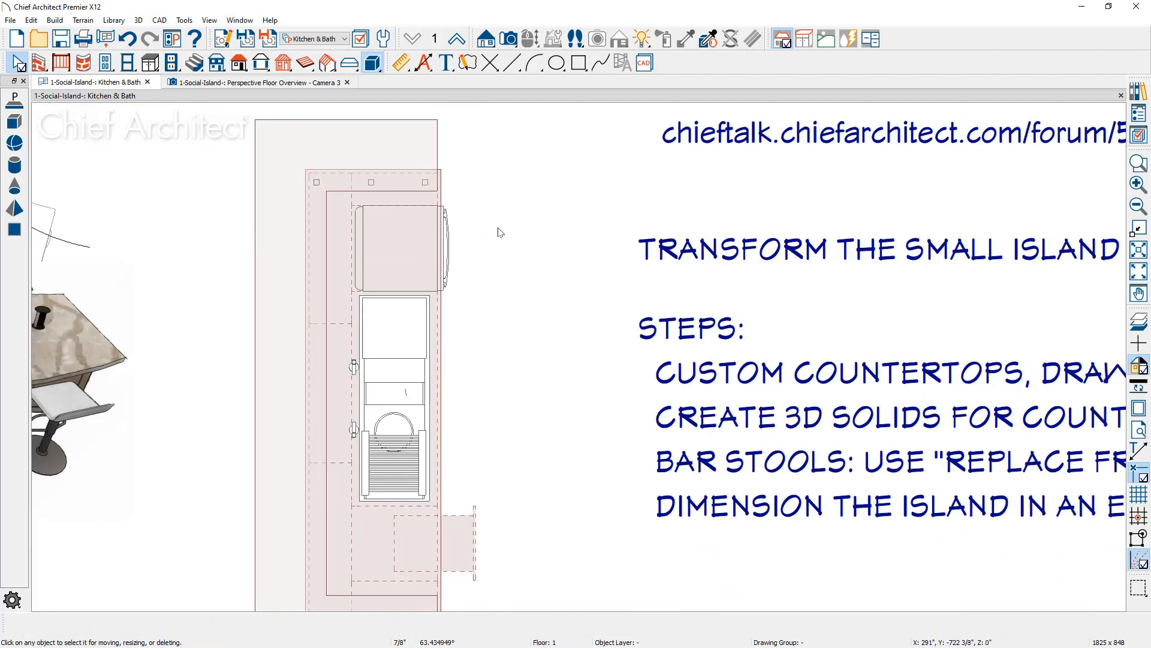
pyautogui.scroll(-1, 495, 227)
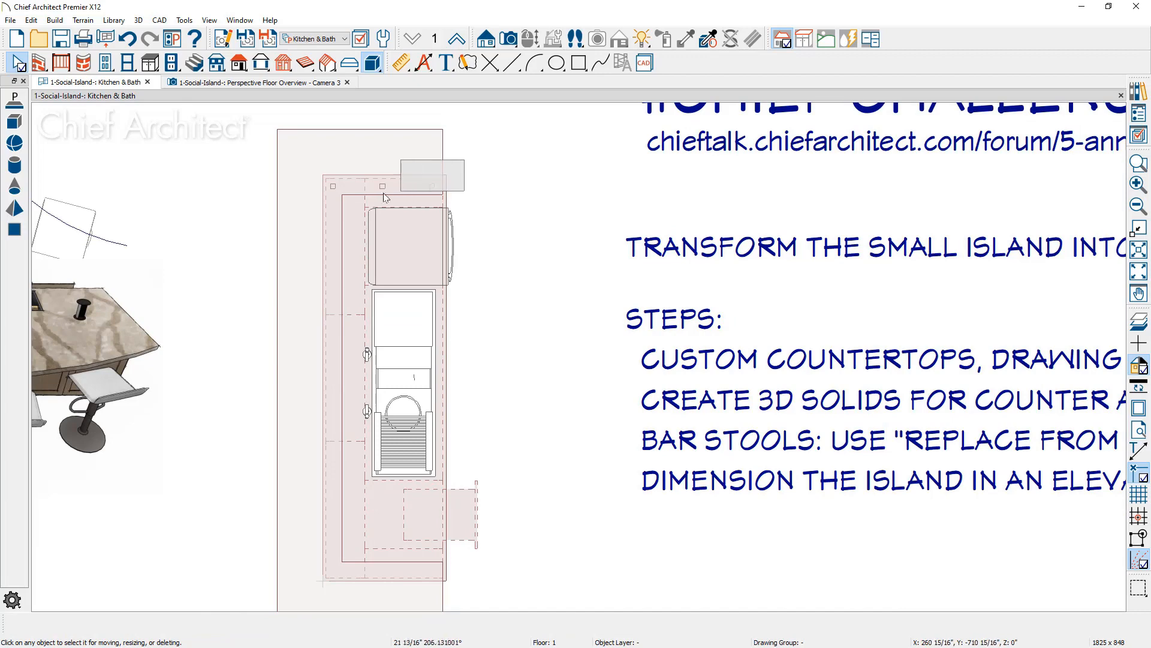
pyautogui.moveTo(383, 193); pyautogui.dragTo(318, 197)
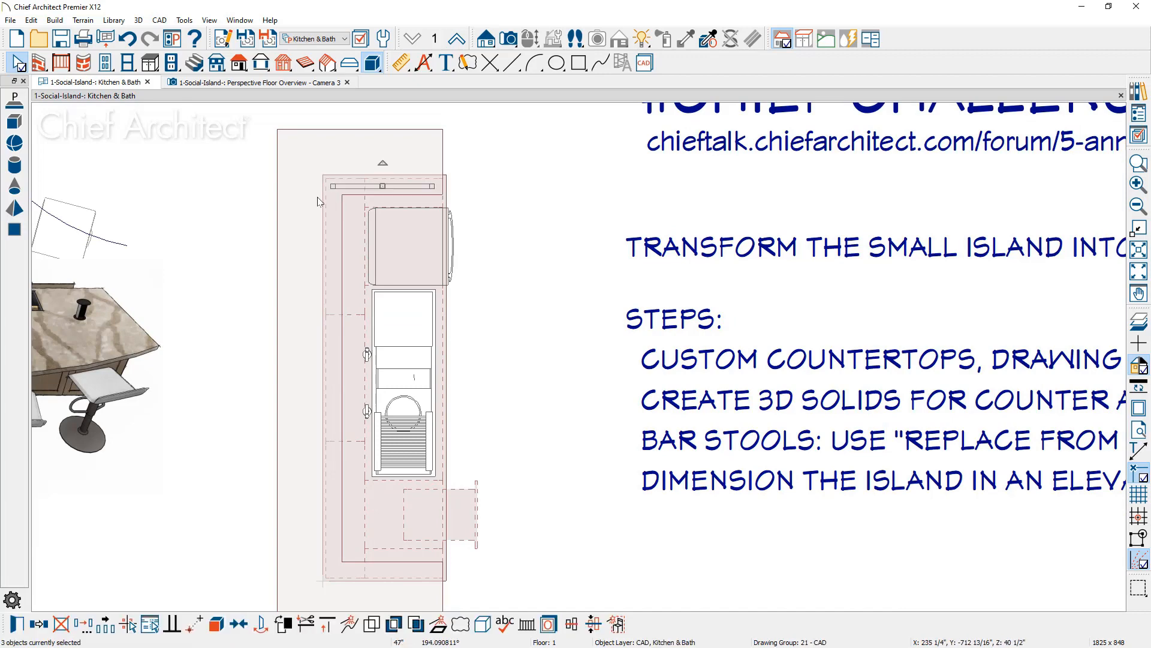
pyautogui.click(41, 623)
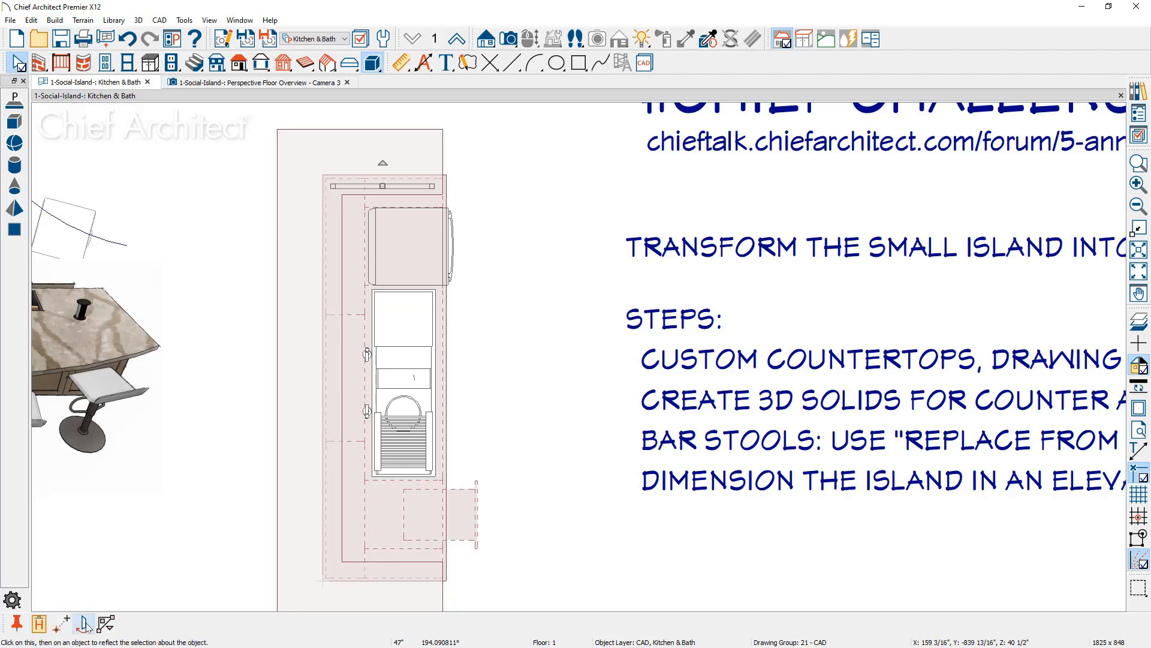
pyautogui.click(85, 624)
pyautogui.click(287, 381)
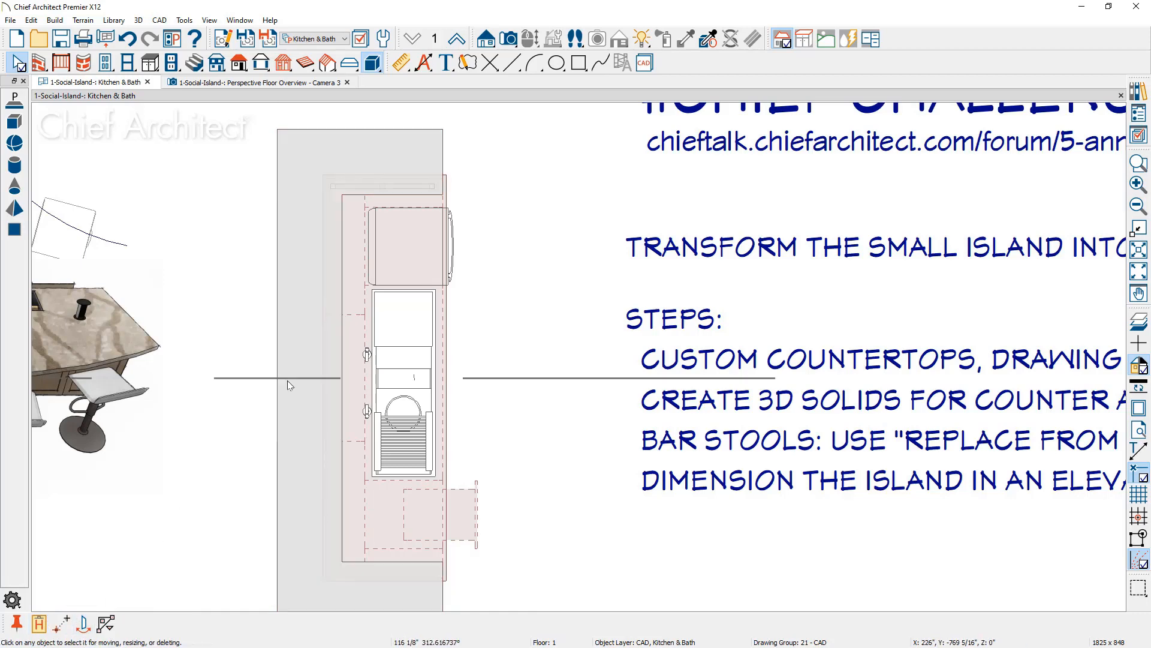
pyautogui.click(287, 380)
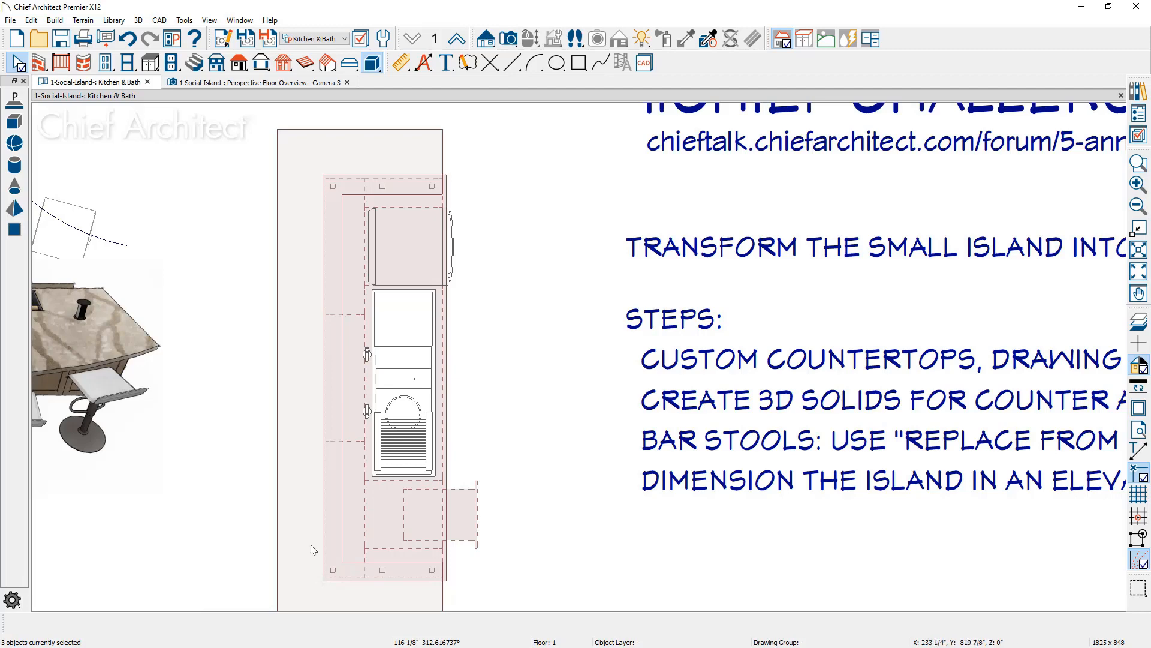
# - Make four evenly distributed copies of the back corner post at the end opposite the dishwasher, along the island's long back side
pyautogui.moveTo(312, 547); pyautogui.dragTo(345, 584)
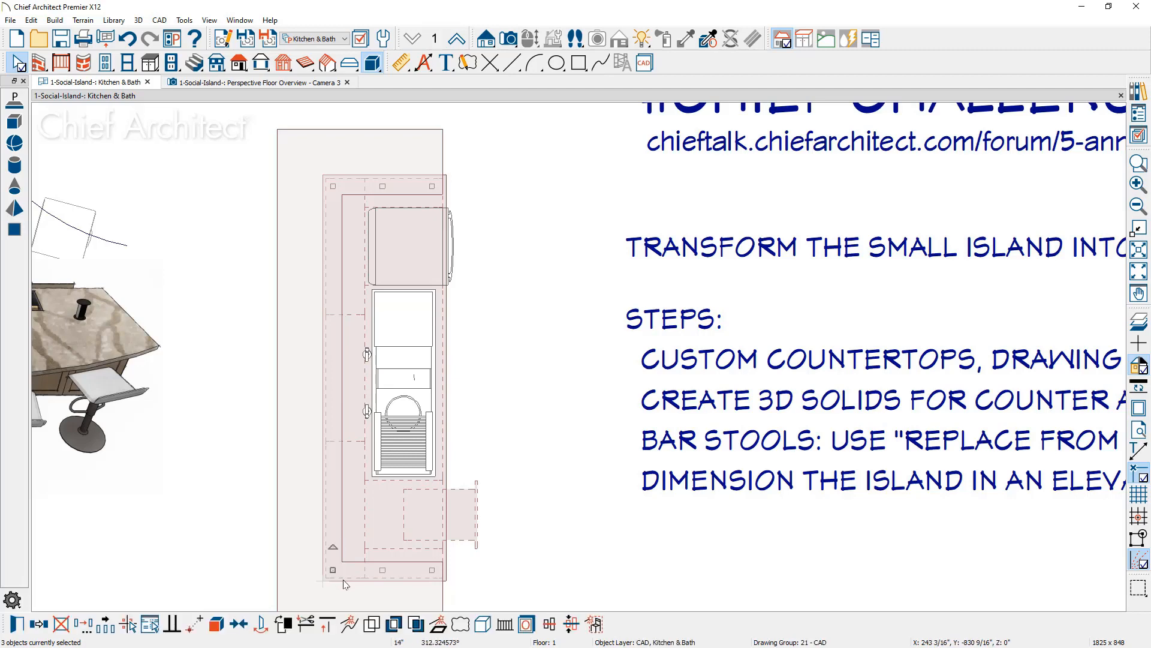
pyautogui.click(108, 629)
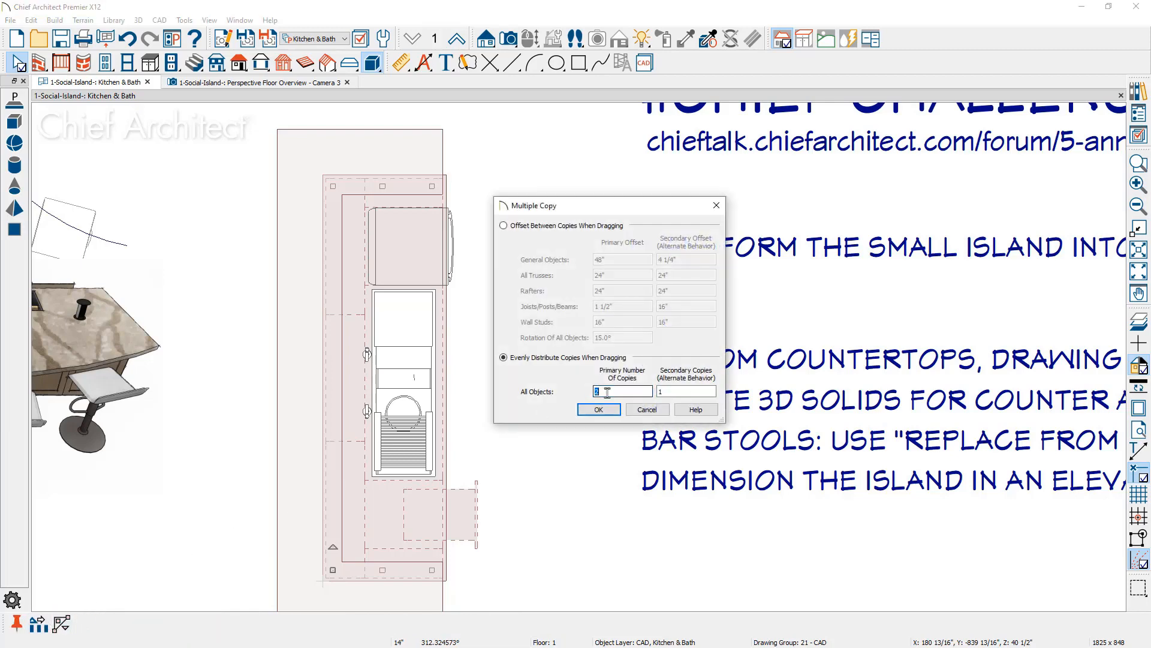
pyautogui.write('4')
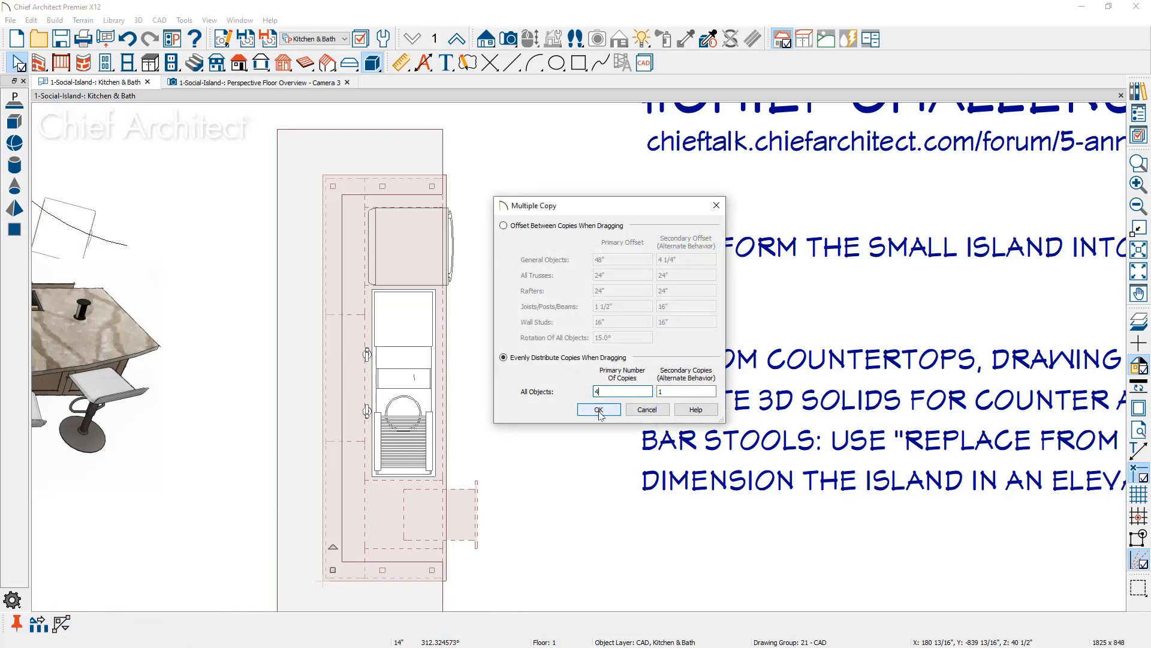
pyautogui.click(598, 409)
pyautogui.moveTo(334, 510); pyautogui.dragTo(337, 262)
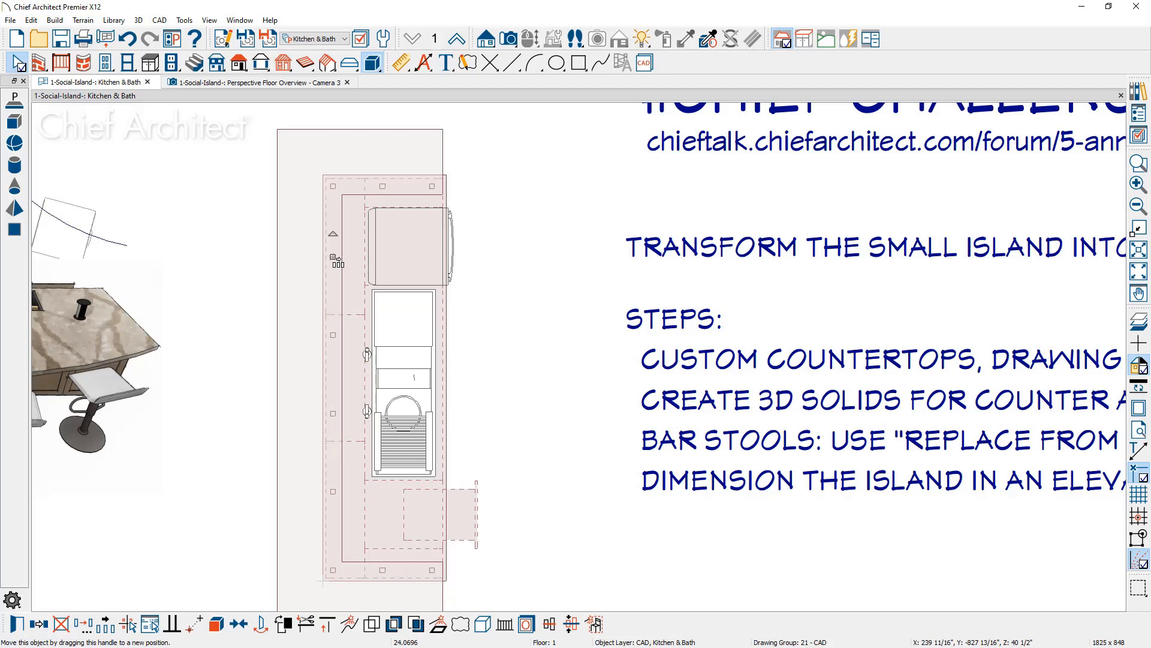
pyautogui.press('Escape')
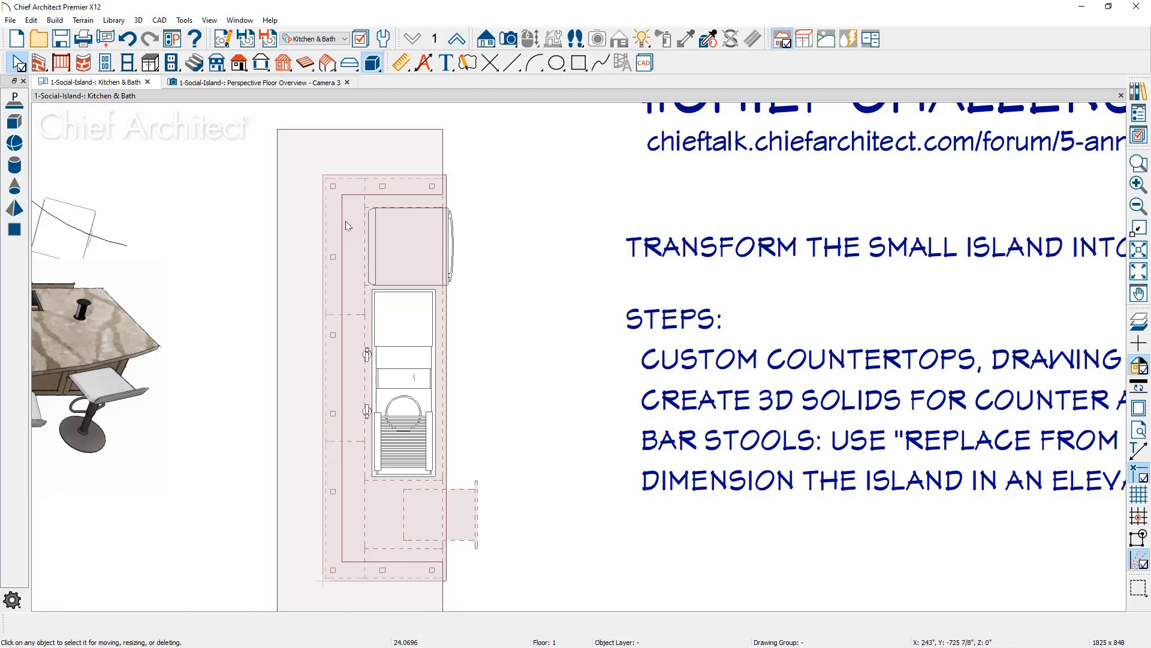
# - Switch to the Perspective Floor Overview, examine the post layout under the glass countertop from the back, and leave the material painter
pyautogui.click(322, 84)
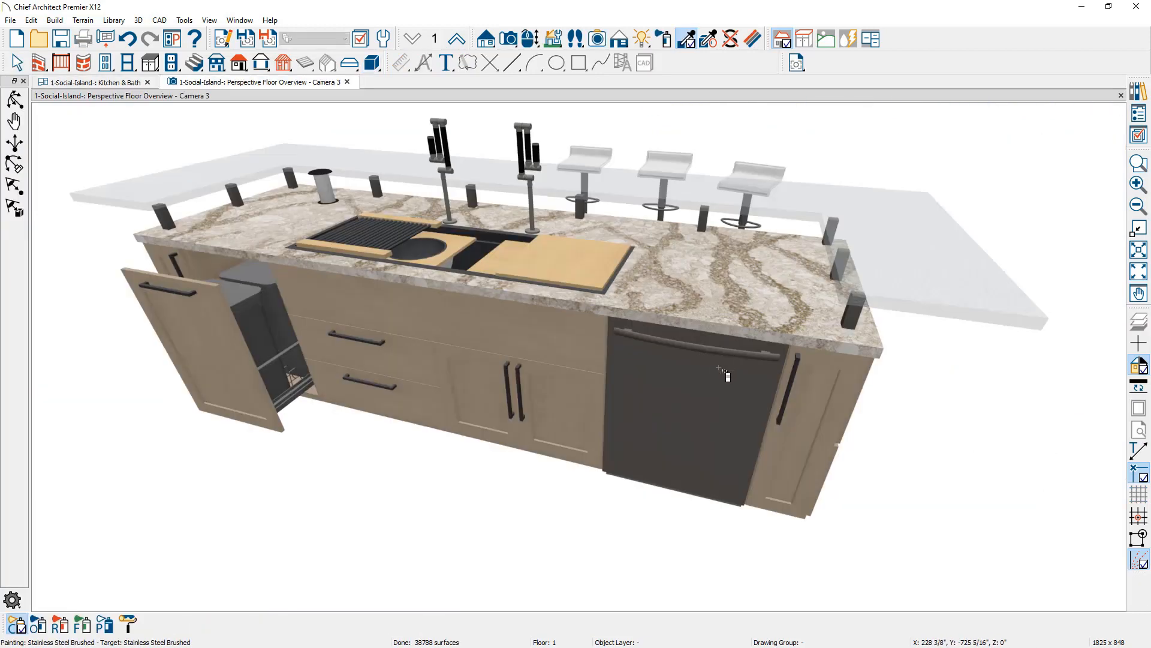
pyautogui.scroll(3, 619, 388)
pyautogui.moveTo(620, 388); pyautogui.dragTo(324, 429, button='middle')
pyautogui.scroll(-2, 339, 427)
pyautogui.moveTo(391, 445); pyautogui.dragTo(429, 452, button='middle')
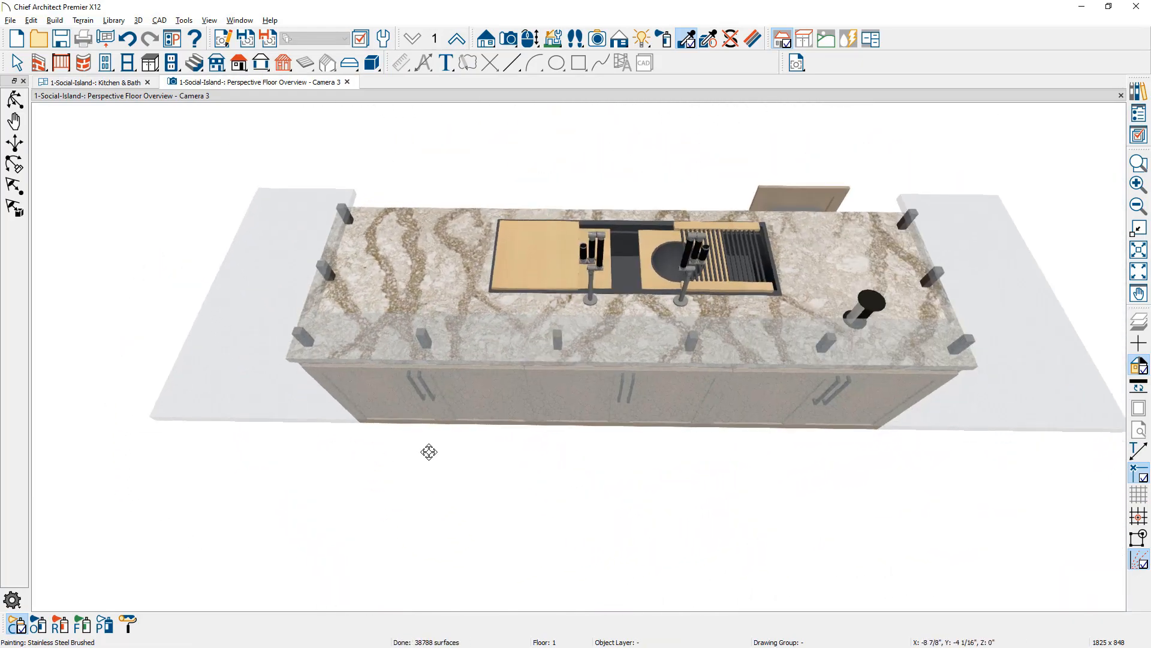
pyautogui.moveTo(503, 463); pyautogui.dragTo(435, 489, button='middle')
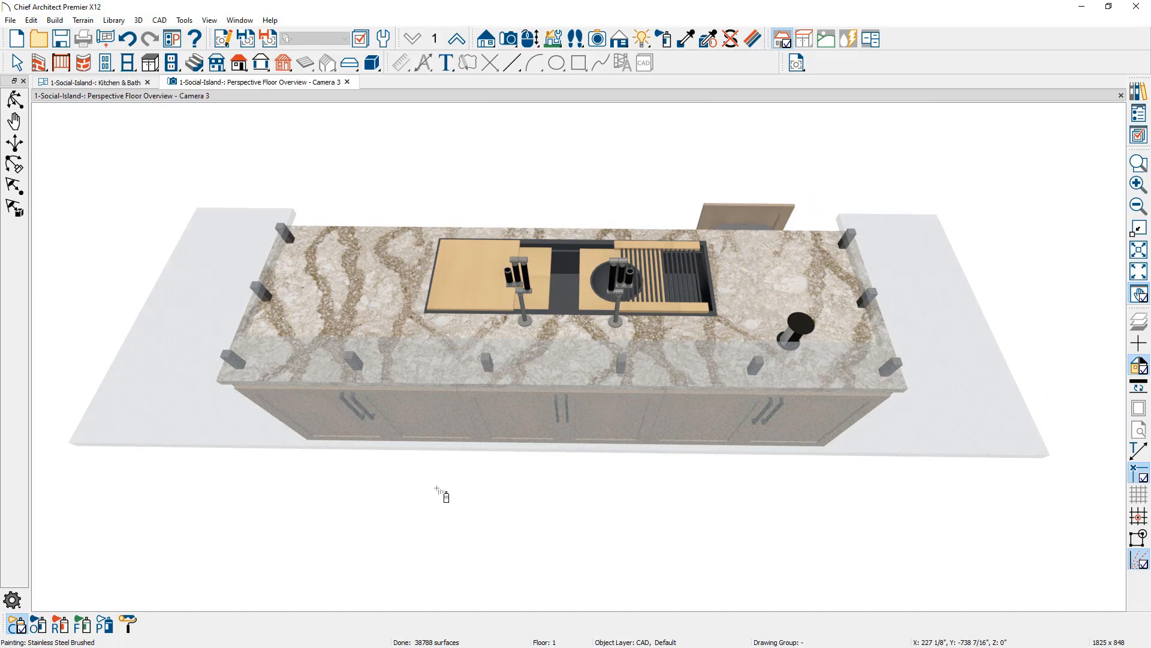
pyautogui.press('space')
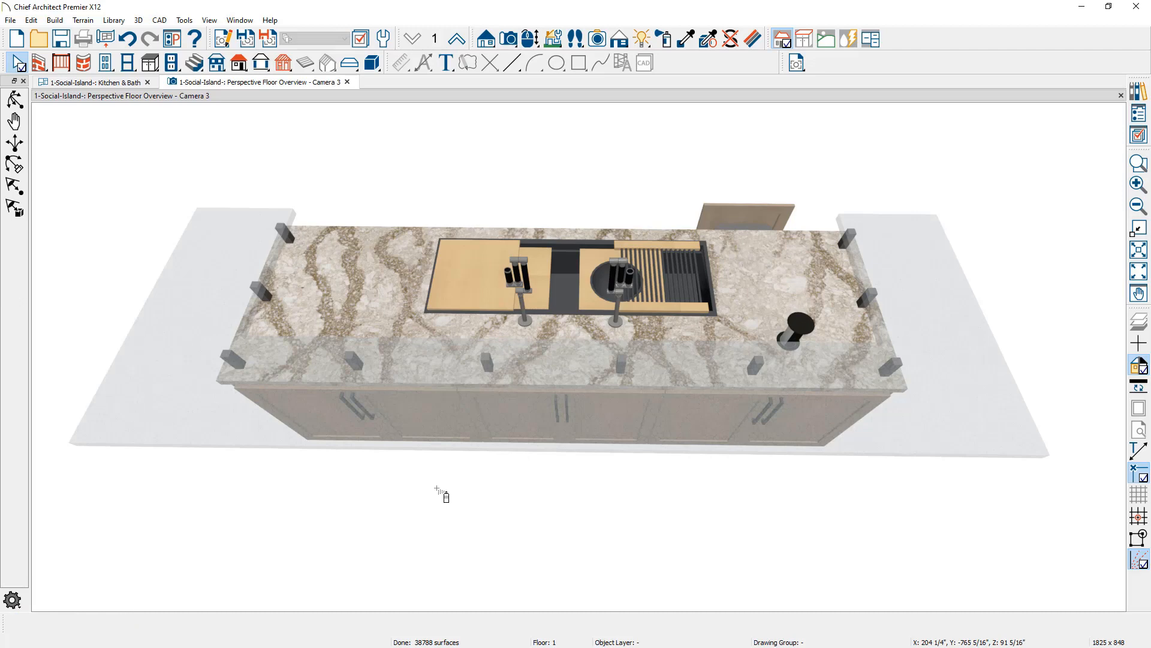
pyautogui.keyDown('alt'); pyautogui.moveTo(437, 489); pyautogui.dragTo(437, 490, button='middle'); pyautogui.keyUp('alt')
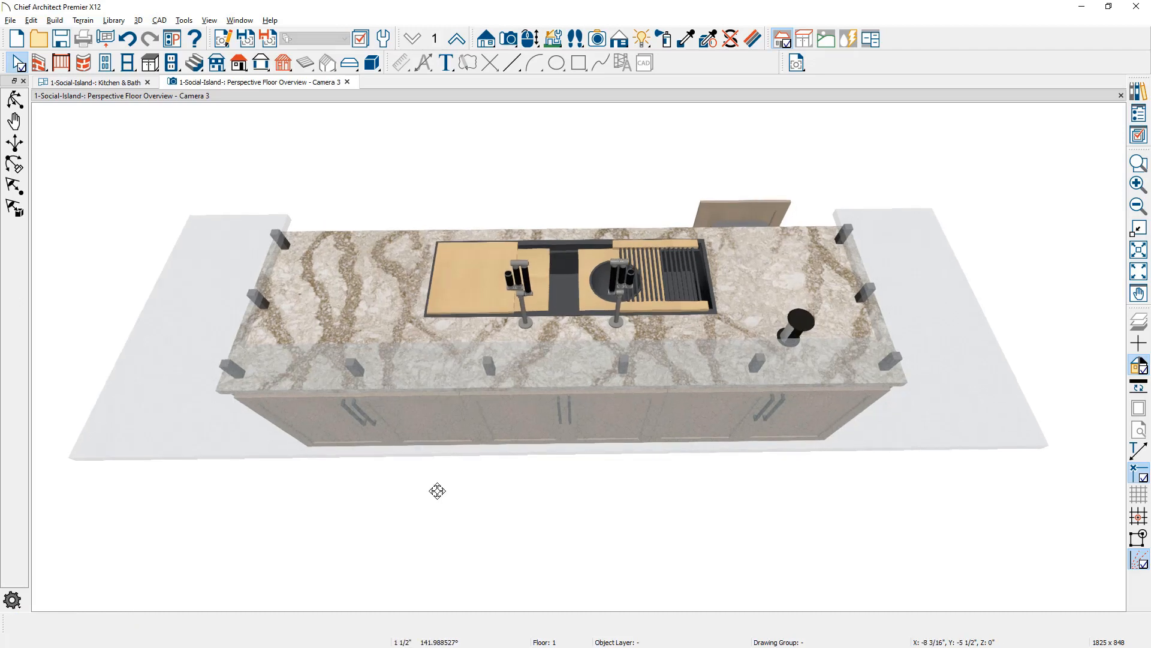
pyautogui.scroll(2, 437, 488)
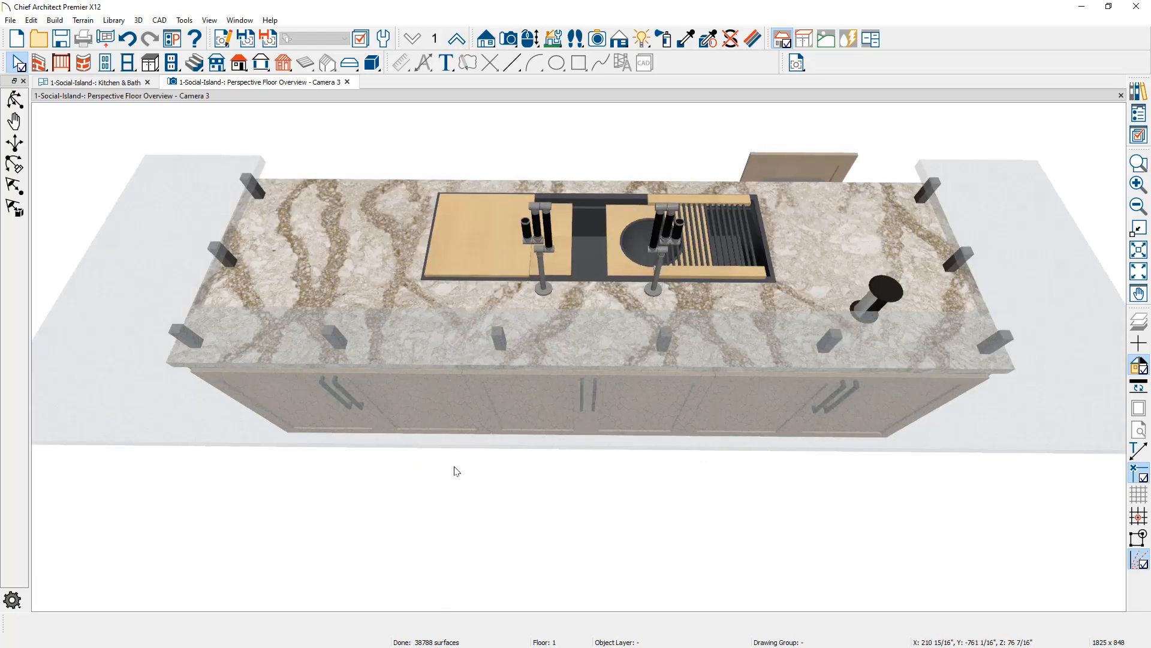
pyautogui.scroll(-2, 454, 471)
# - Split the glass countertop's long outer edge into two segments at its midpoint
pyautogui.click(473, 451)
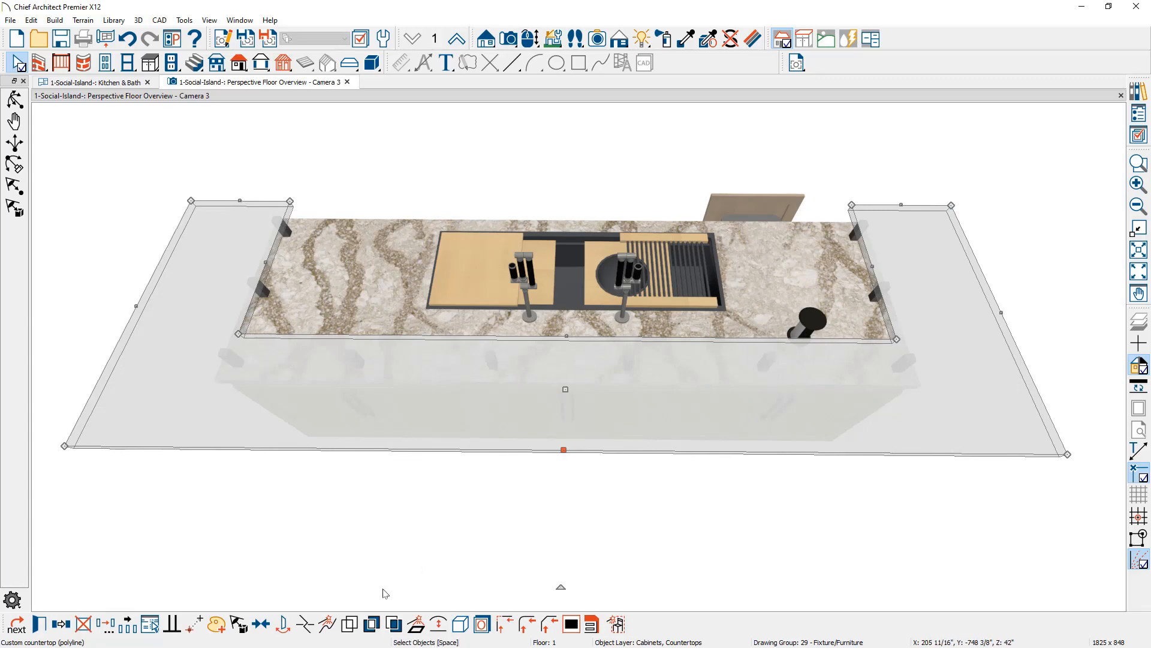
pyautogui.click(309, 633)
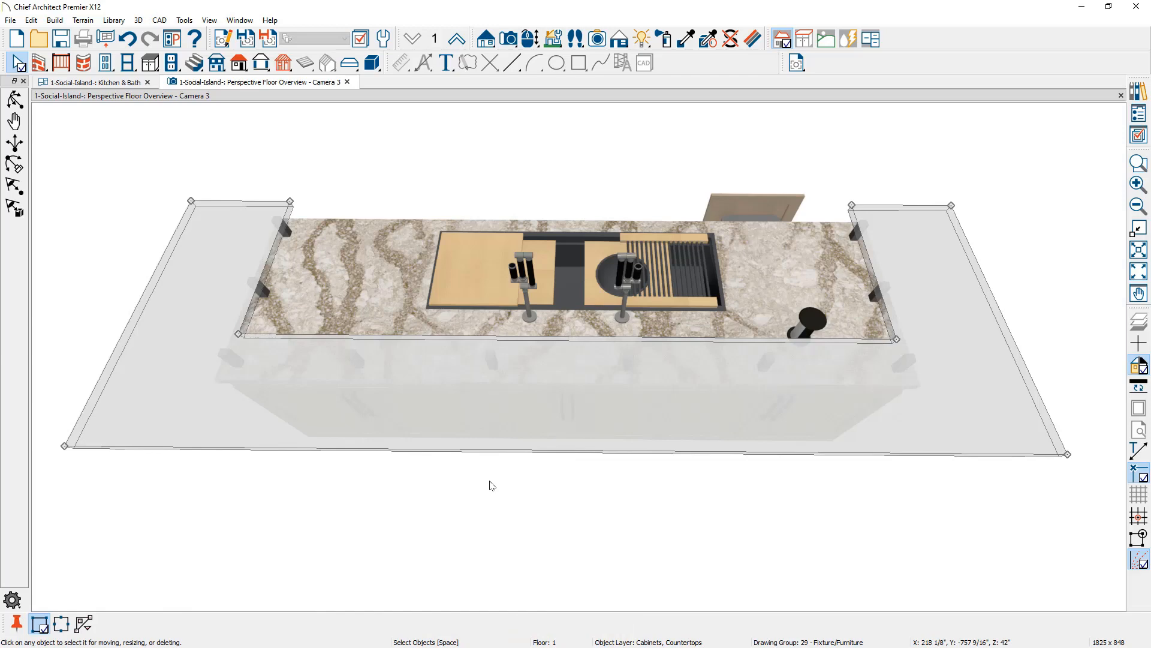
pyautogui.press('q')
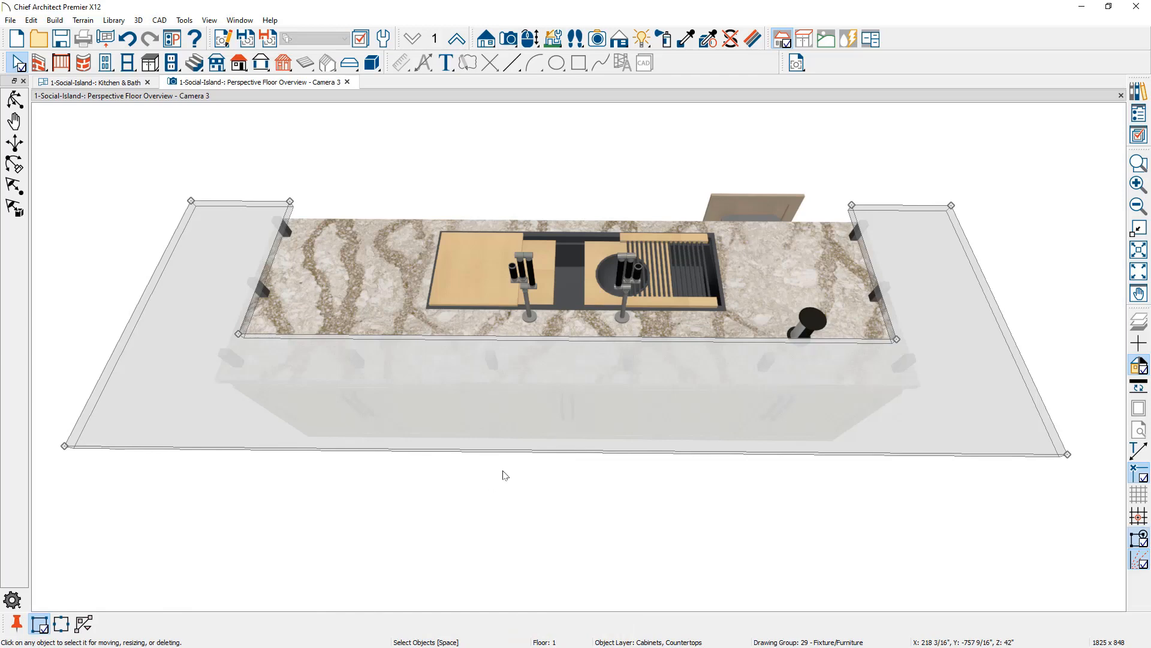
pyautogui.click(567, 452)
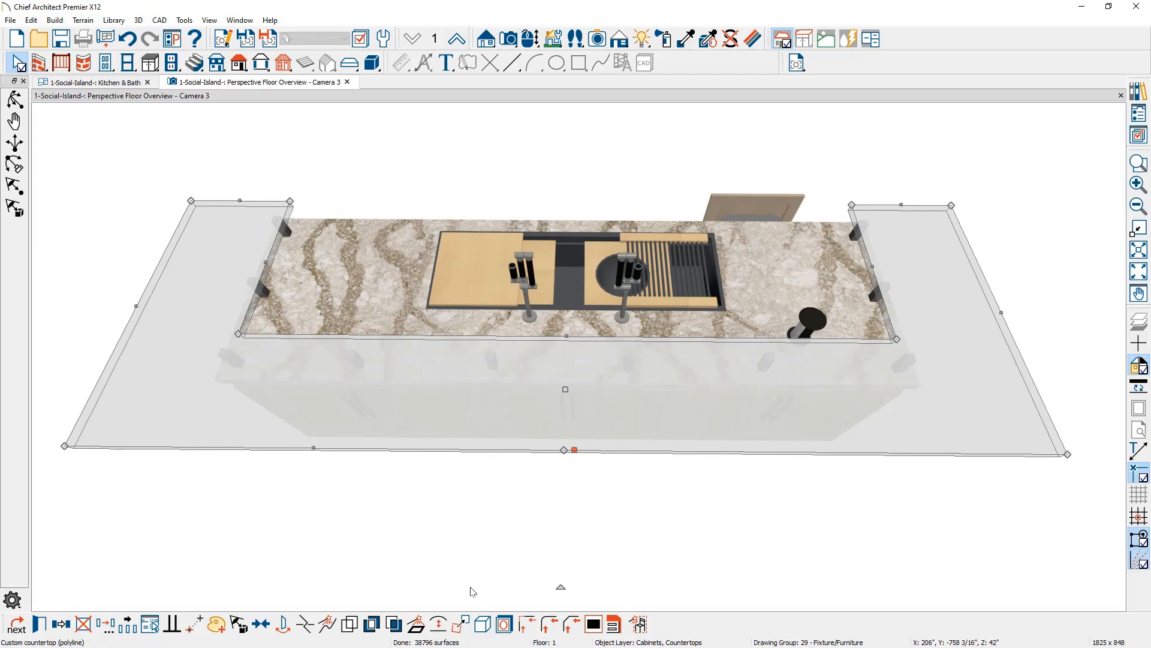
# - Convert both halves of the glass countertop's long outer edge into arcs
pyautogui.click(440, 624)
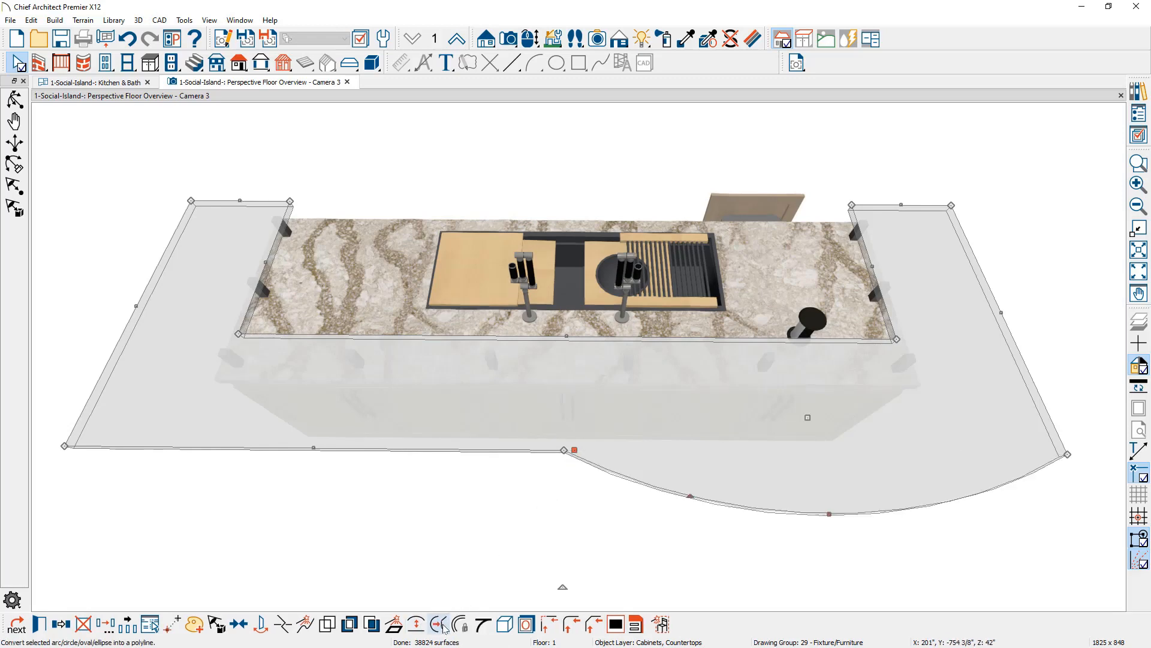
pyautogui.click(315, 449)
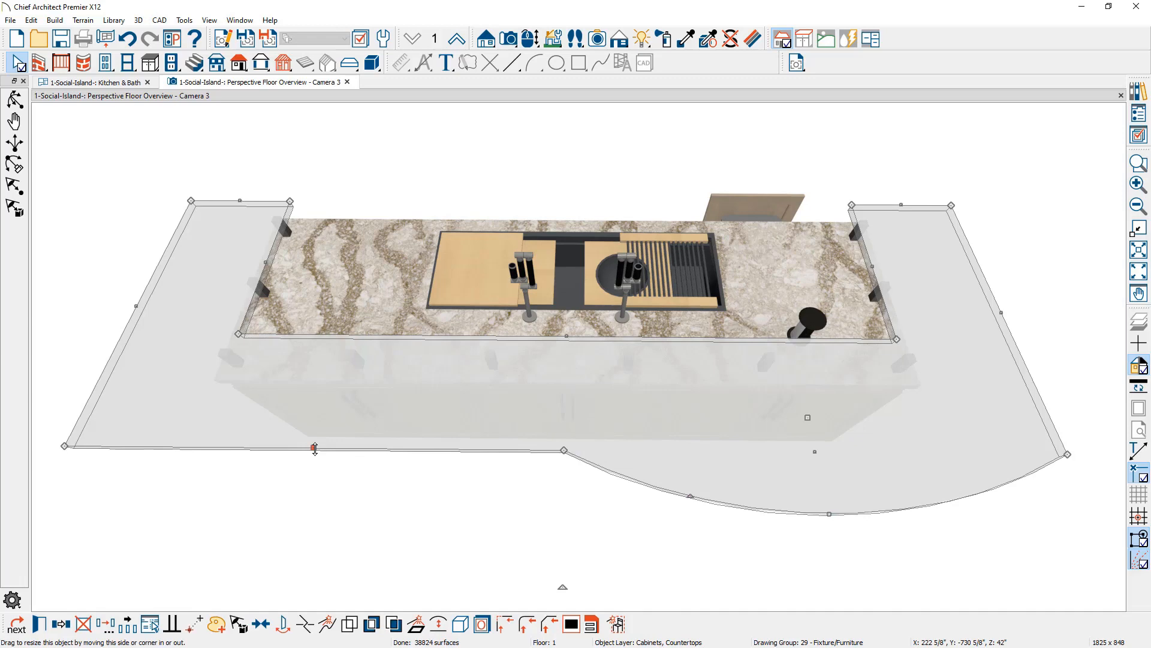
pyautogui.click(440, 624)
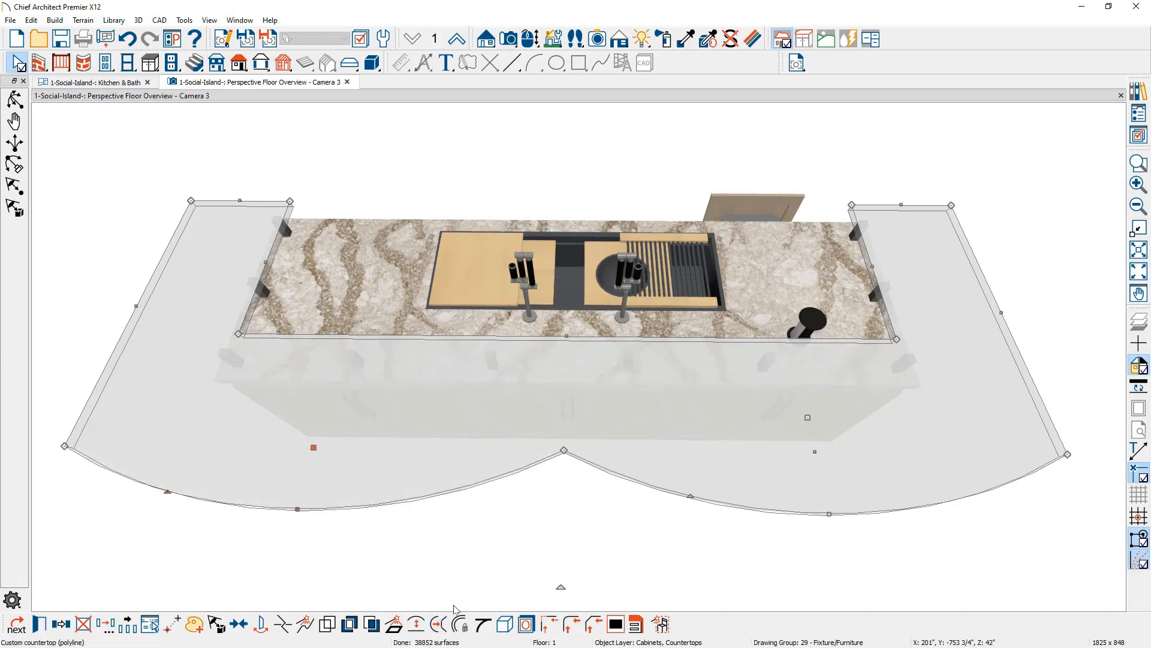
# - Reverse the dishwasher-side arc so it curves inward toward the cabinets, and make it tangent to the adjoining arc
pyautogui.moveTo(691, 496); pyautogui.dragTo(698, 420)
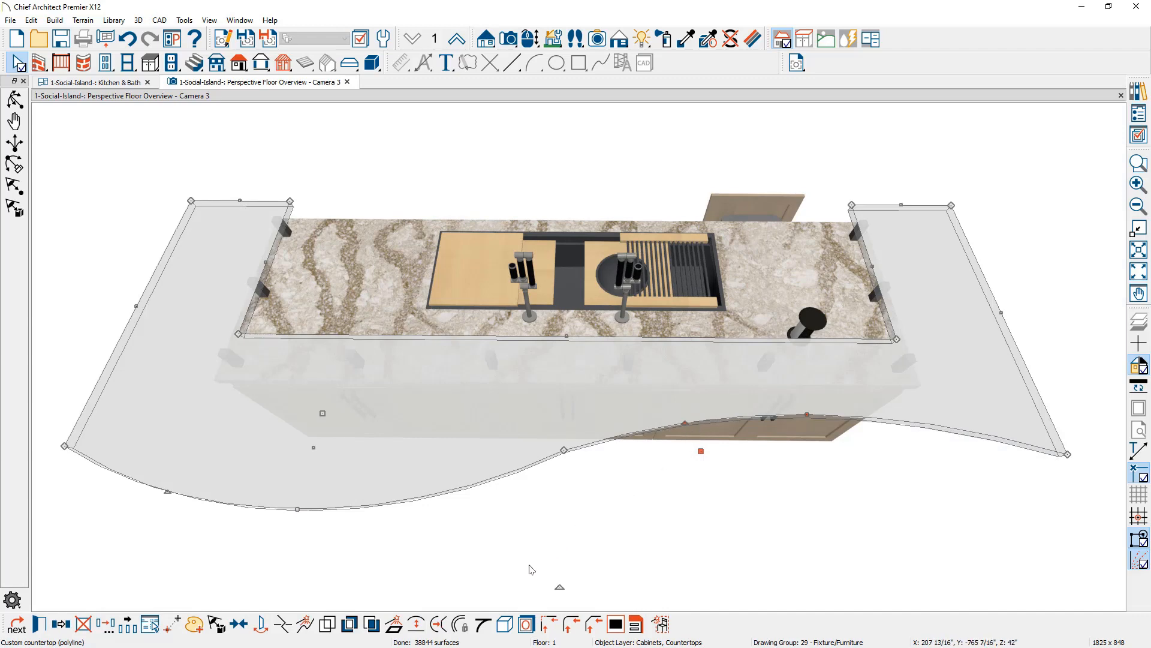
pyautogui.click(481, 627)
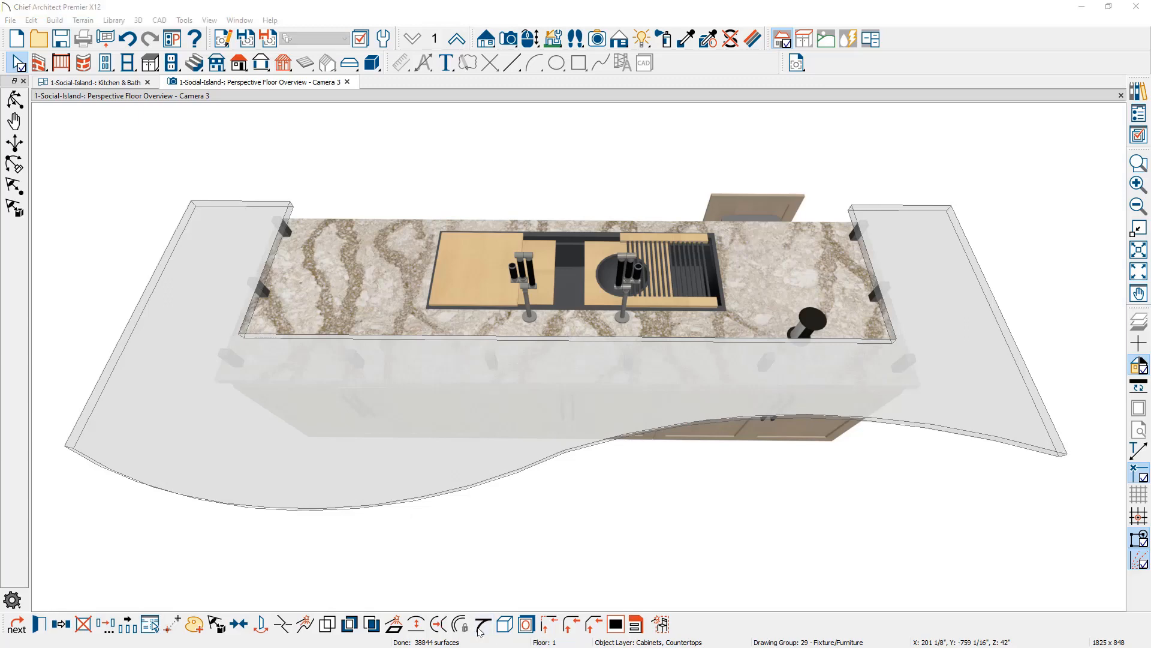
pyautogui.click(538, 324)
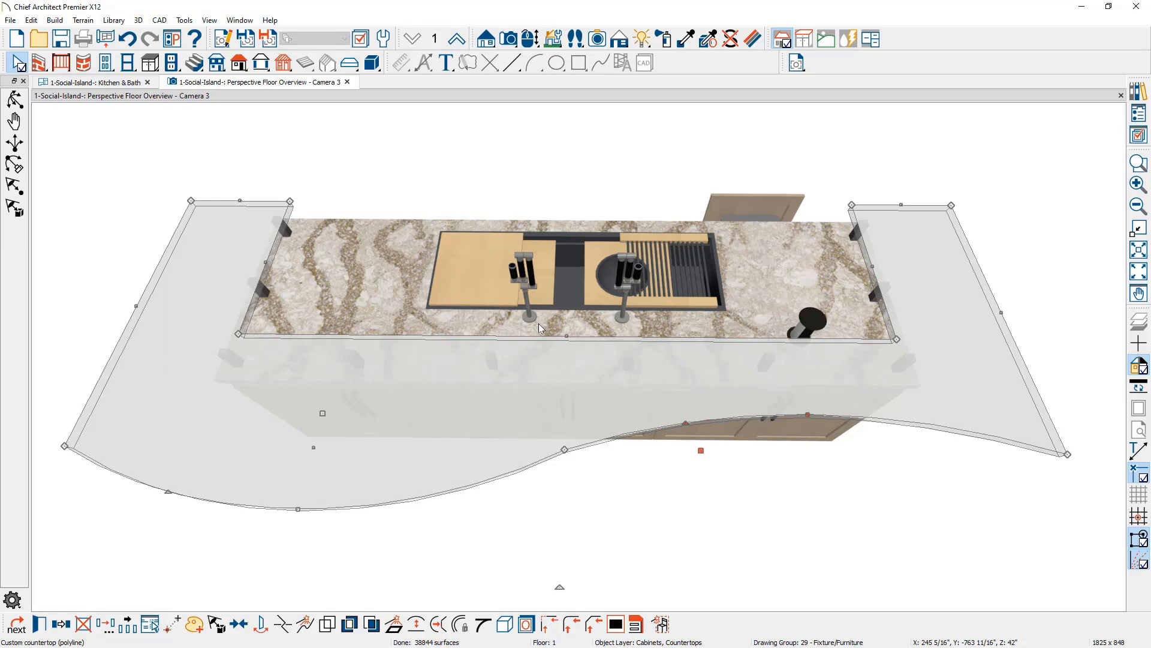
# - Check the radius of the inward-curving arc in the glass countertop's specification and examine the dishwasher end of the island
pyautogui.doubleClick(808, 414)
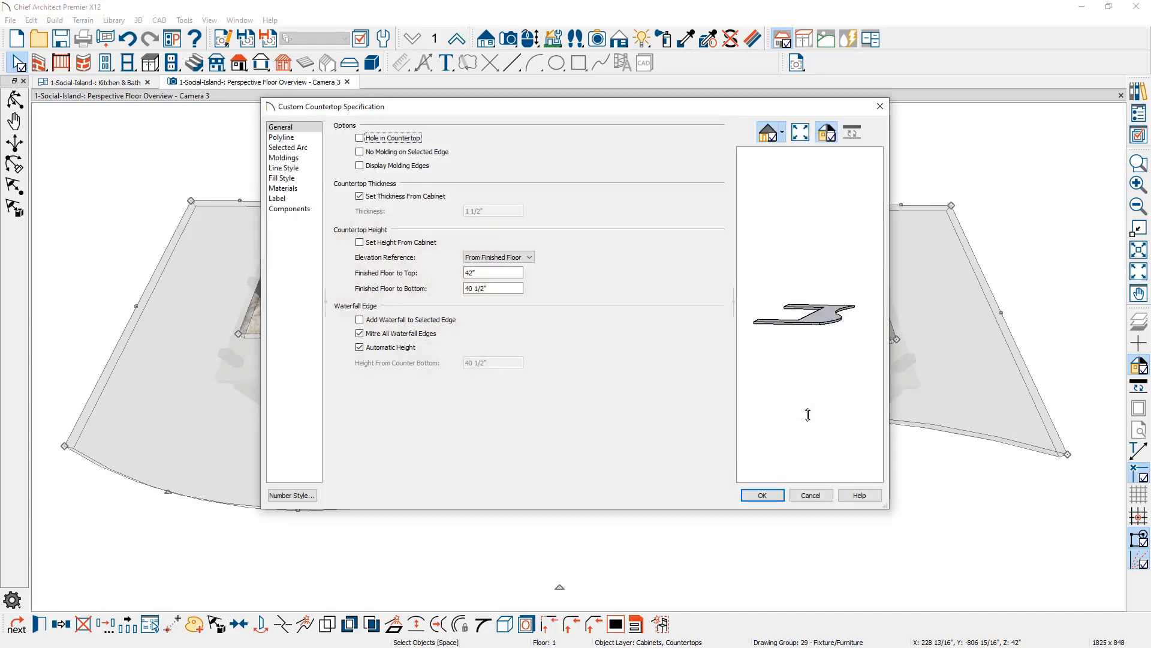
pyautogui.click(288, 148)
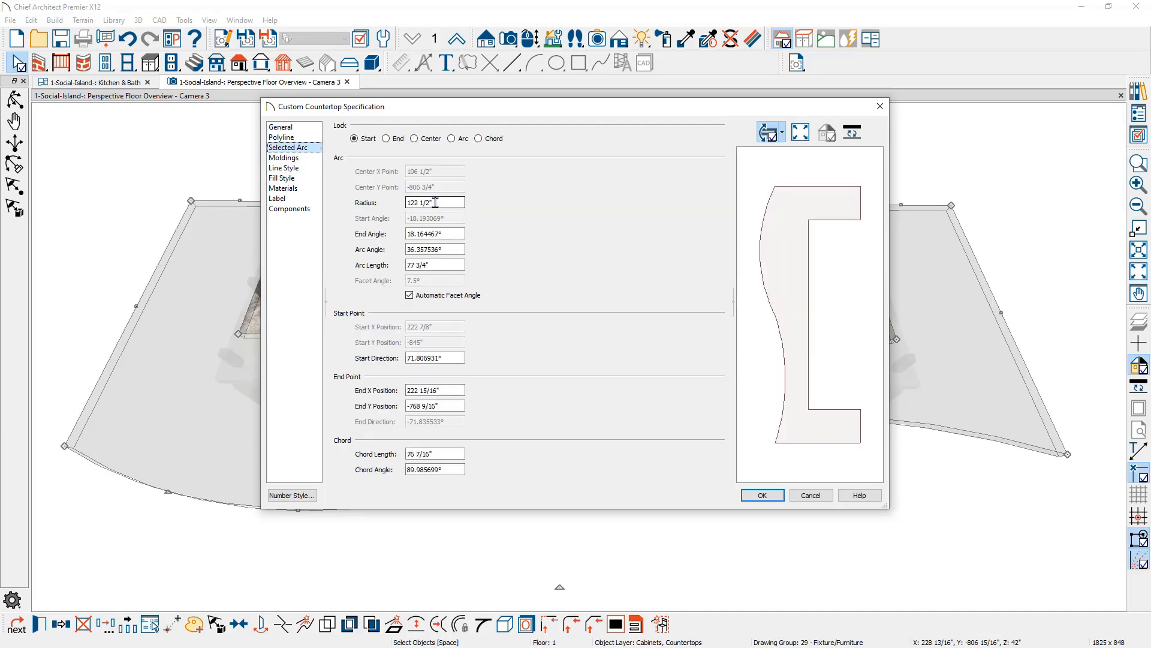
pyautogui.moveTo(439, 202); pyautogui.dragTo(407, 203)
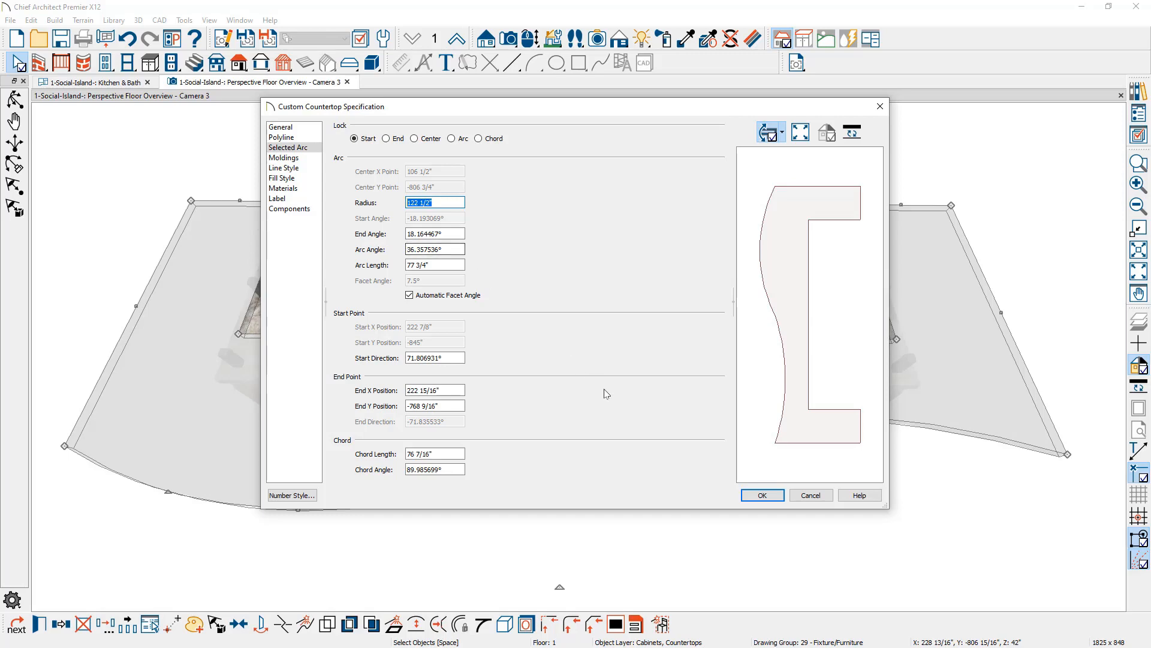
pyautogui.click(767, 495)
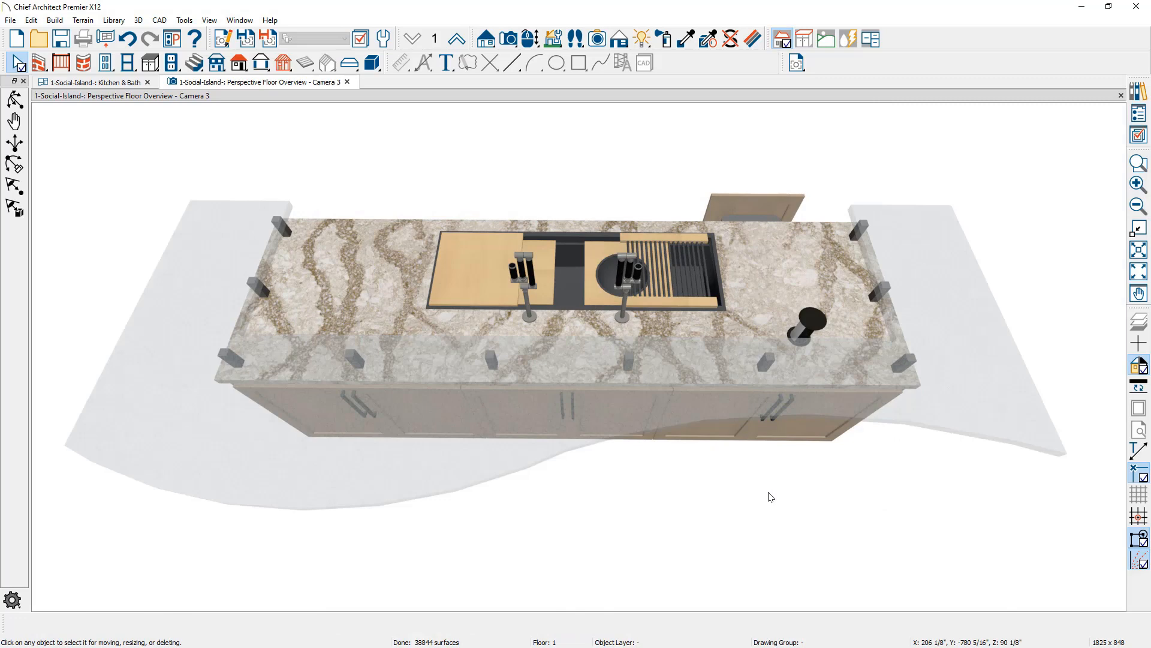
pyautogui.moveTo(924, 487); pyautogui.dragTo(426, 491, button='middle')
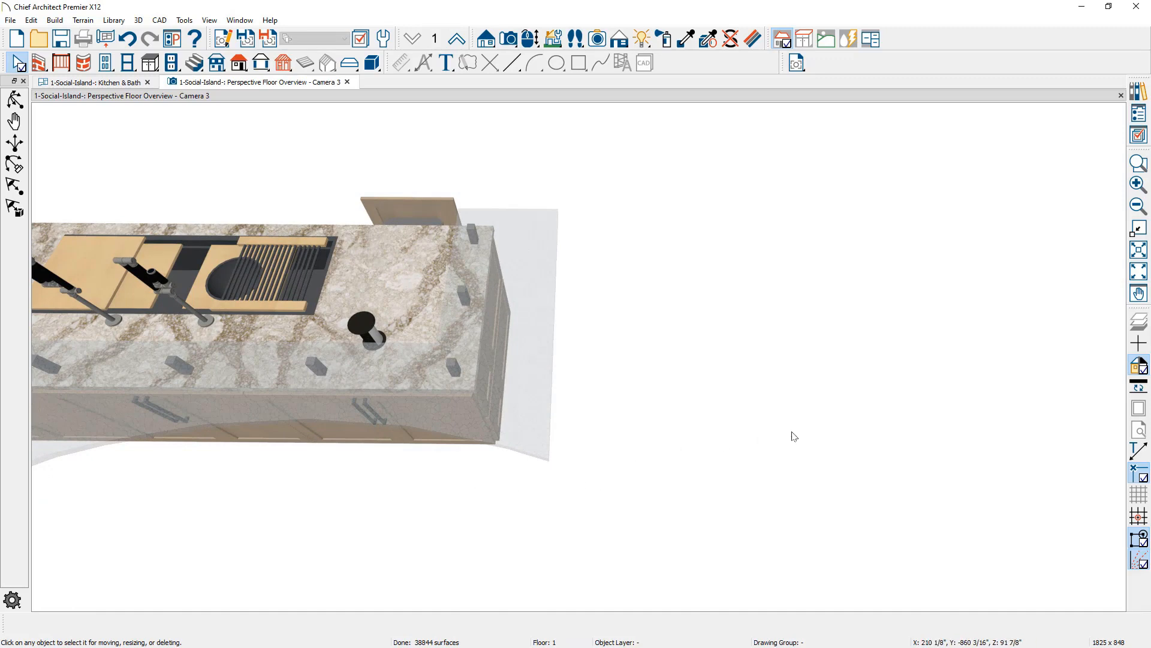
# - In the Kitchen & Bath plan, draw a 38" by 42" custom countertop extending from the island countertop's corner at the dishwasher end
pyautogui.click(93, 83)
pyautogui.scroll(5, 471, 356)
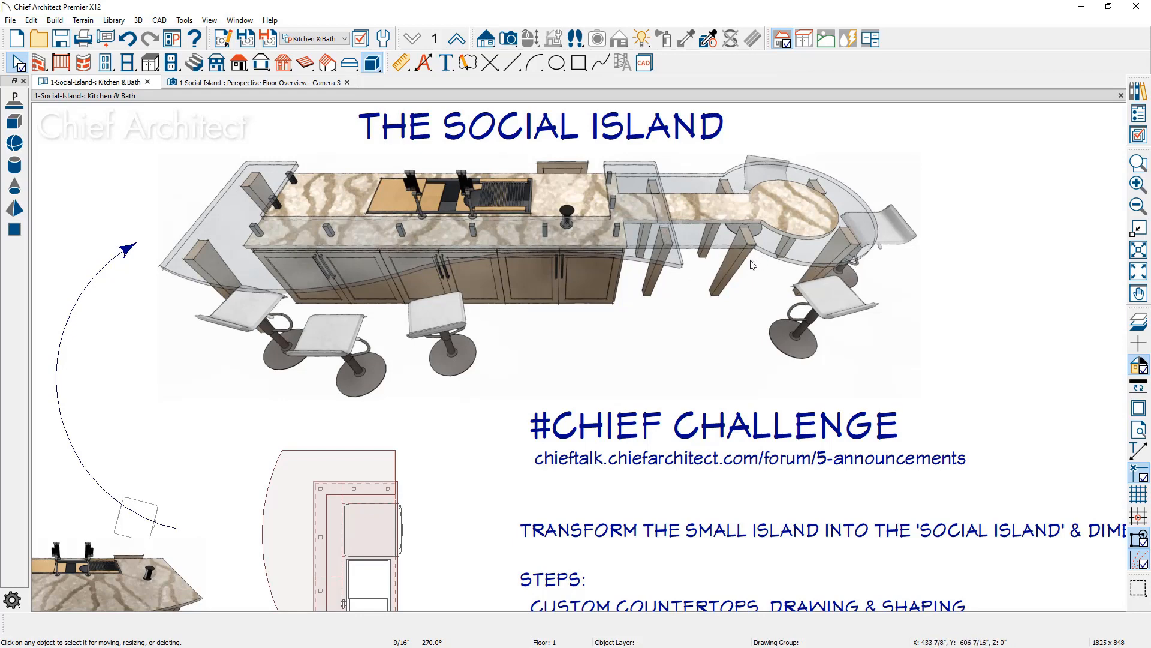
pyautogui.moveTo(639, 517); pyautogui.dragTo(761, 73, button='middle')
pyautogui.scroll(3, 469, 383)
pyautogui.moveTo(474, 383); pyautogui.dragTo(508, 331, button='middle')
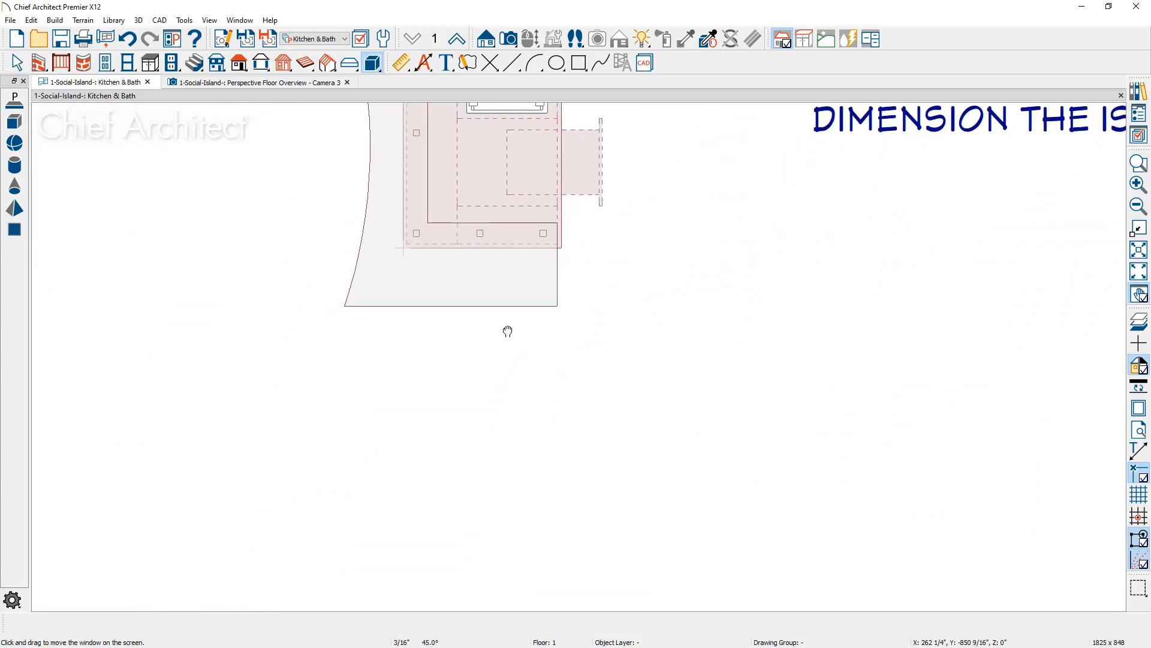
pyautogui.click(150, 63)
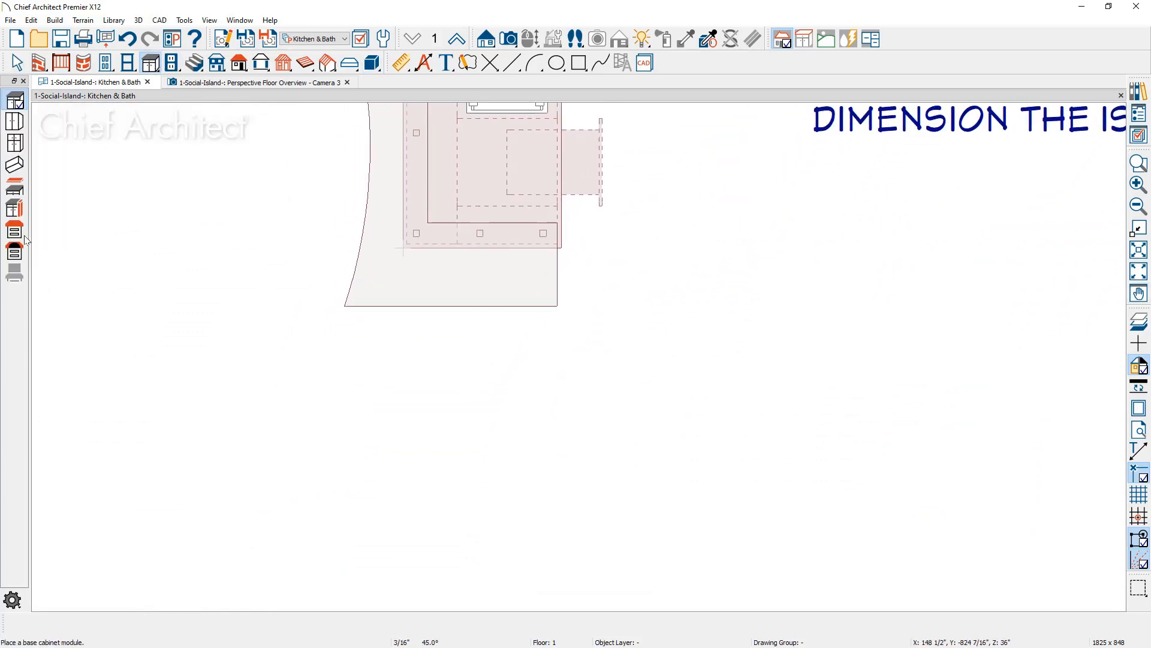
pyautogui.click(22, 236)
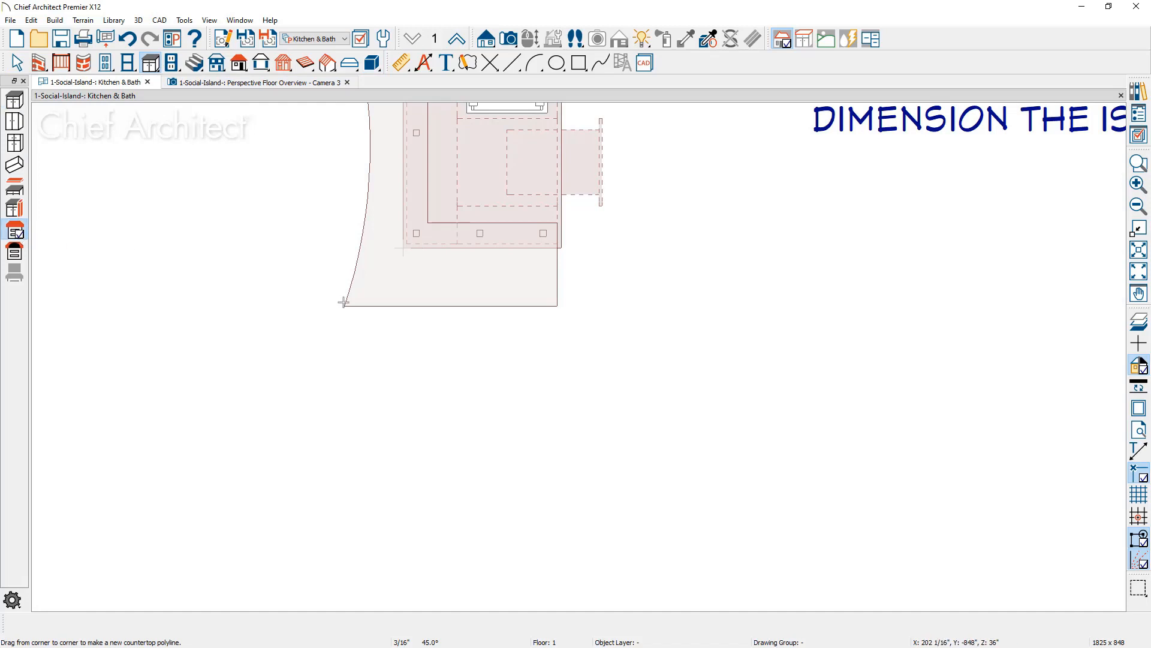
pyautogui.moveTo(401, 253); pyautogui.dragTo(561, 446)
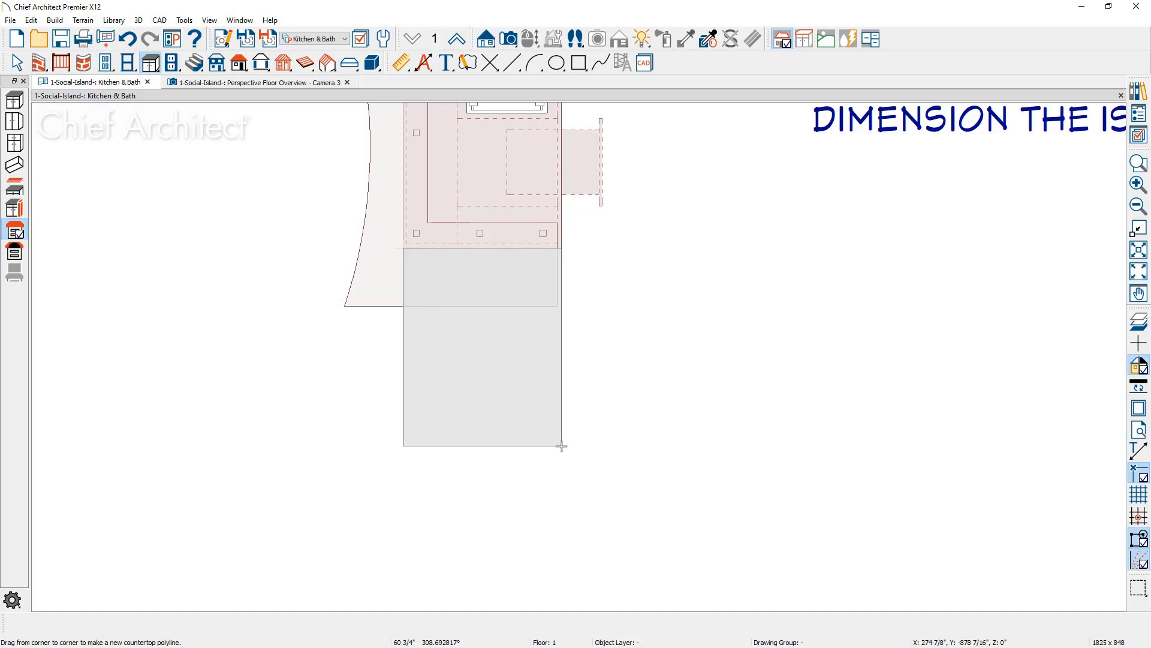
pyautogui.press('Tab')
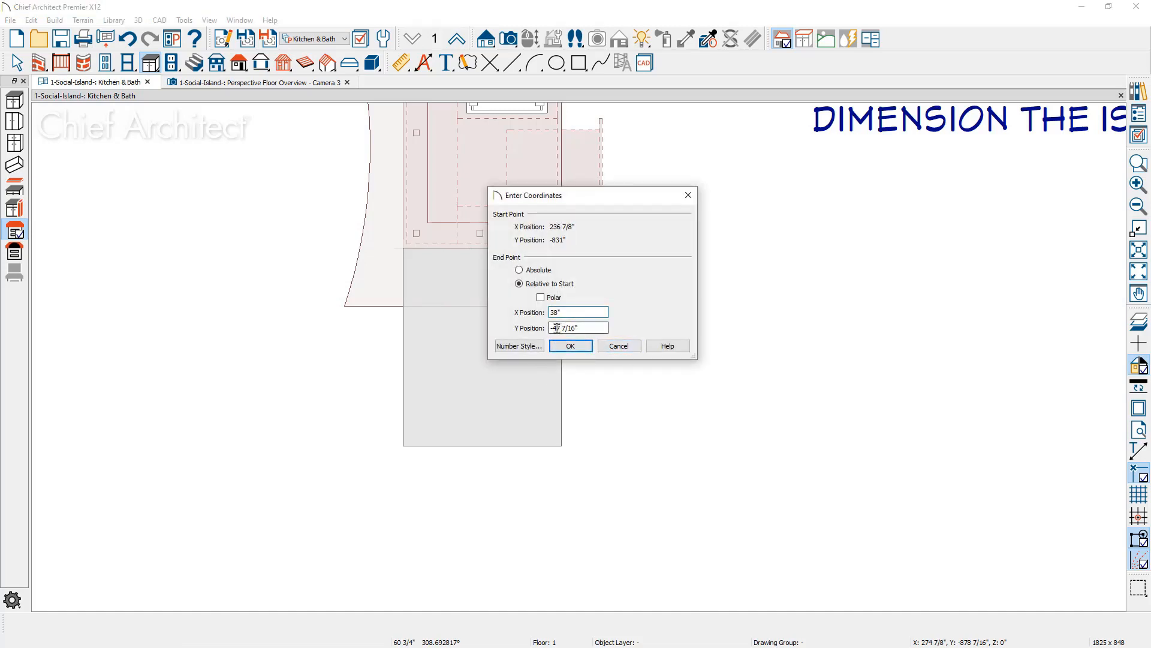
pyautogui.moveTo(556, 327); pyautogui.dragTo(631, 336)
pyautogui.write('2')
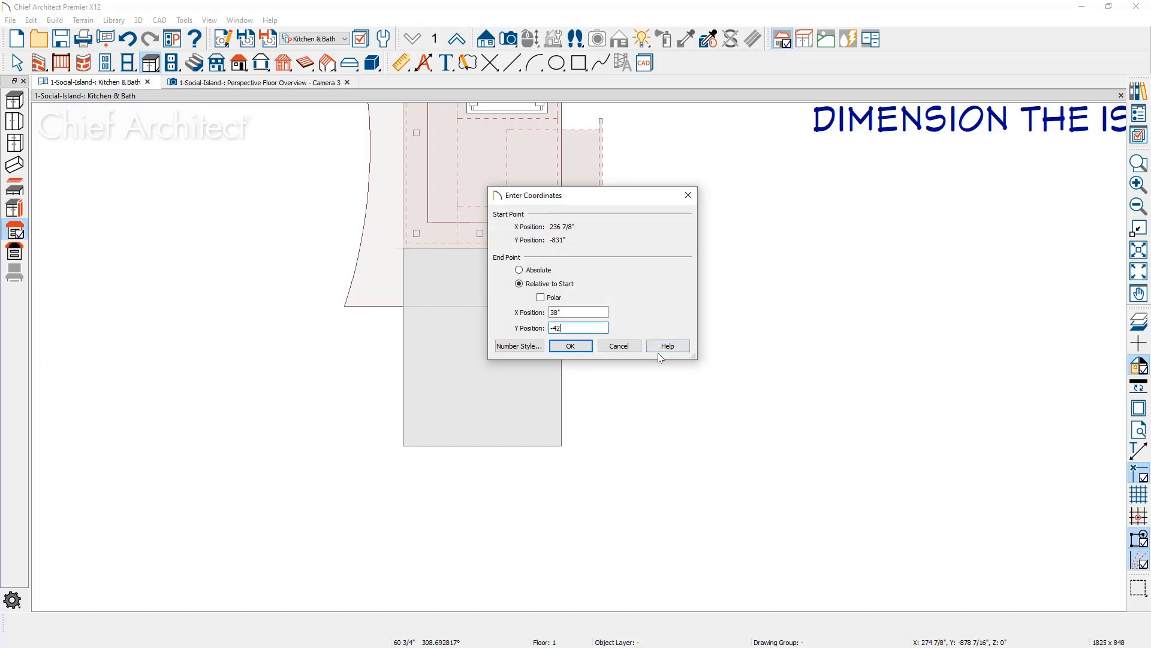
pyautogui.click(581, 347)
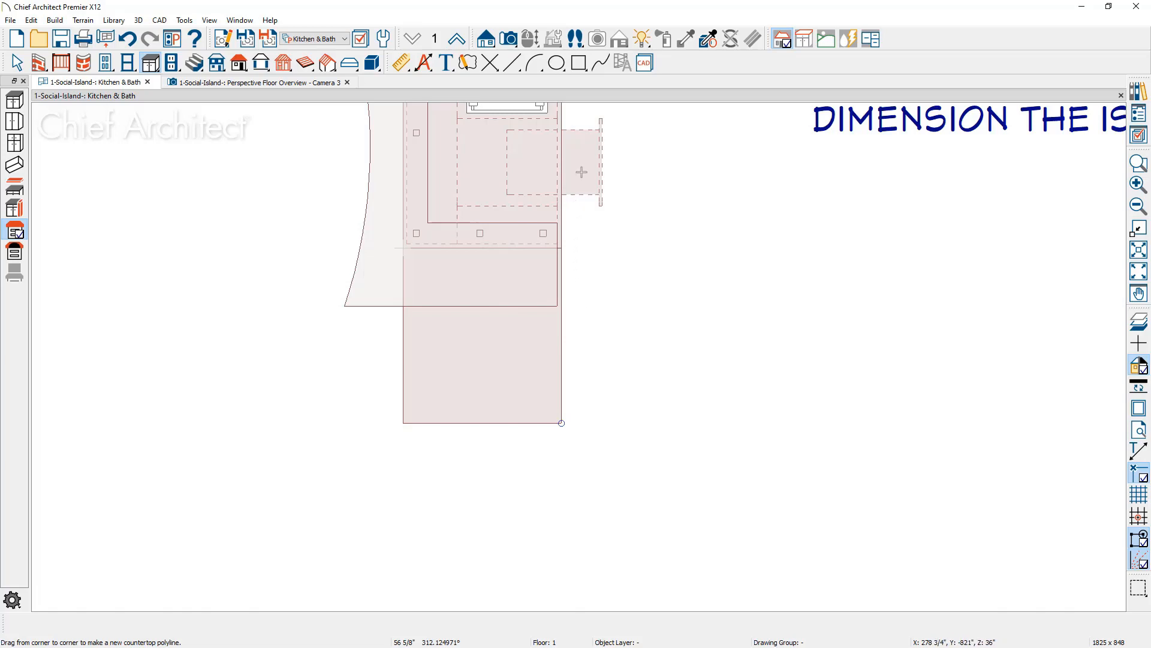
# - Draw a CAD circle across the outer end of the new countertop extension and set its diameter to 54"
pyautogui.click(558, 63)
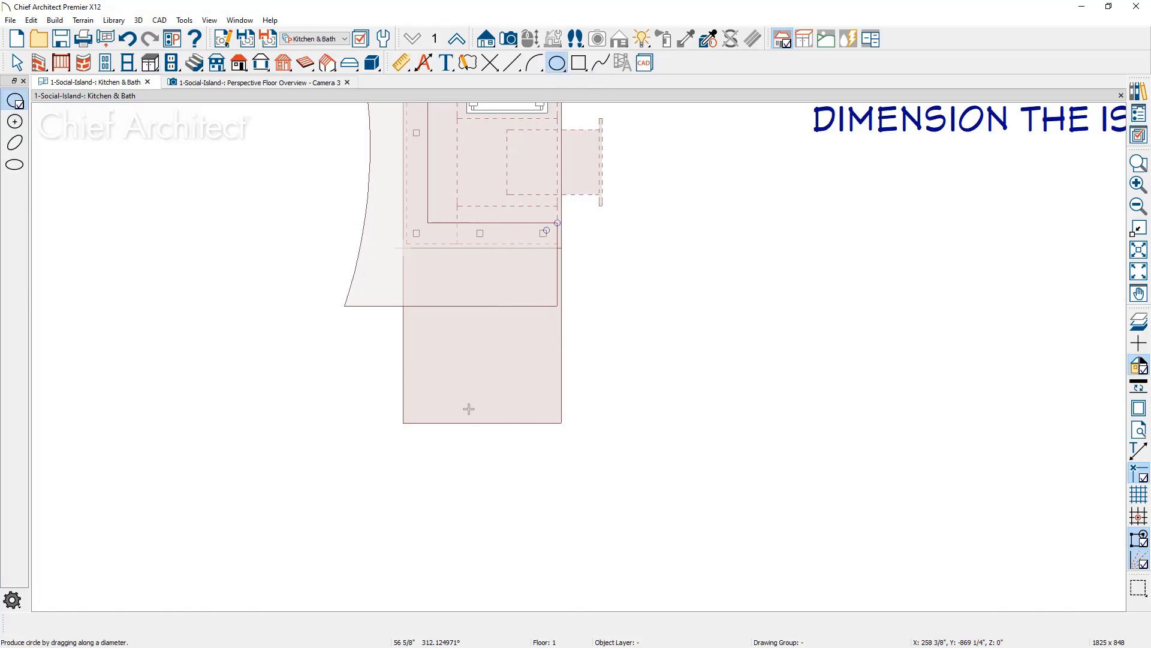
pyautogui.moveTo(402, 423); pyautogui.dragTo(562, 424)
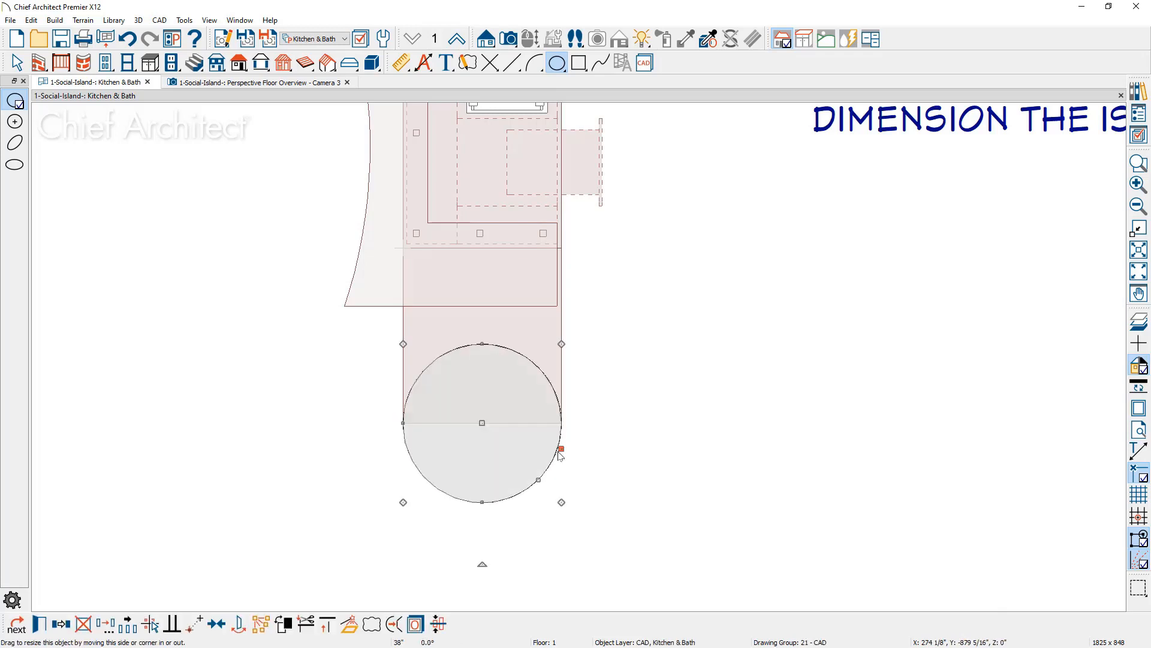
pyautogui.doubleClick(558, 505)
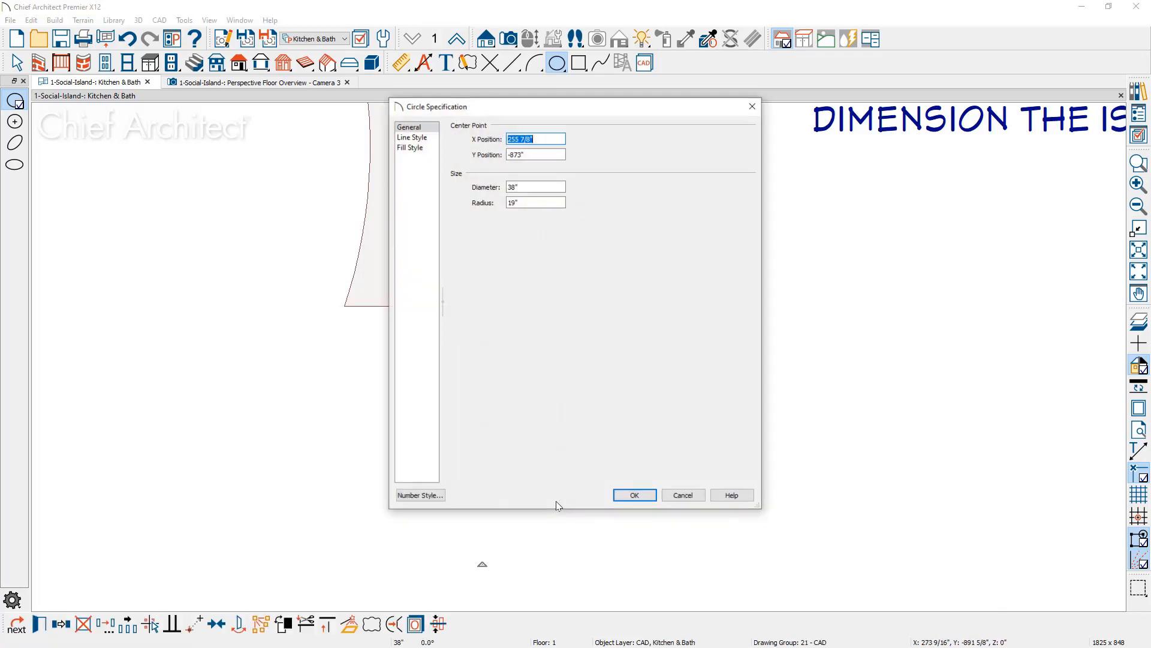
pyautogui.click(535, 187)
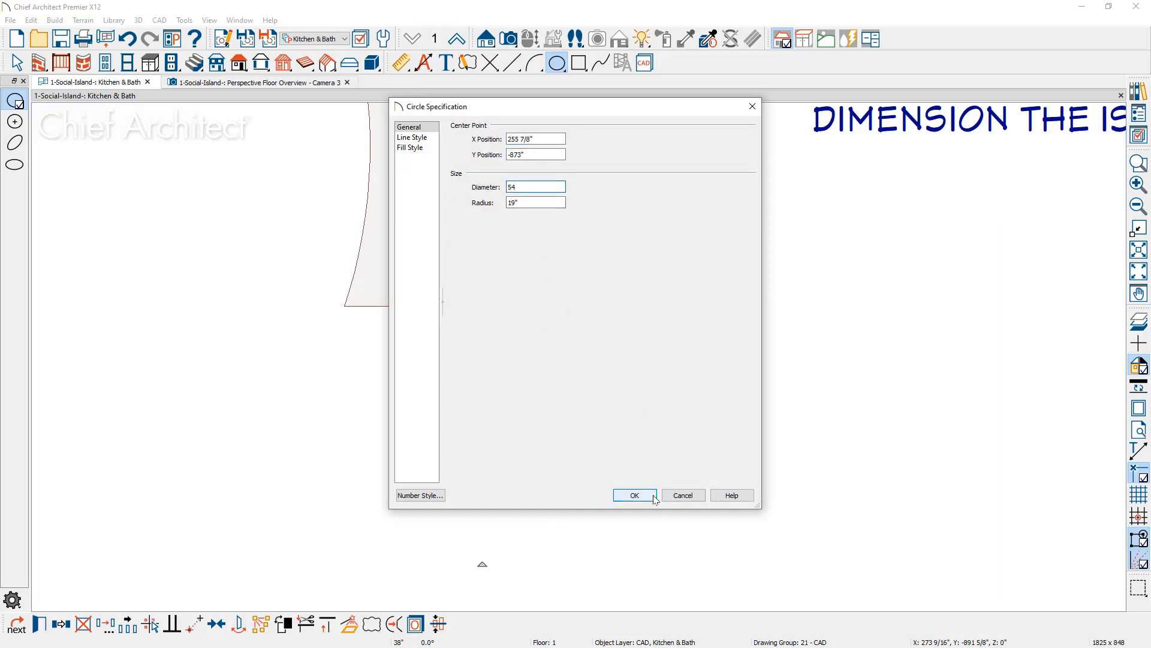
pyautogui.click(634, 495)
# - Move the circle away from the island and align it point to point so it passes through the extension's outer corners
pyautogui.scroll(2, 489, 437)
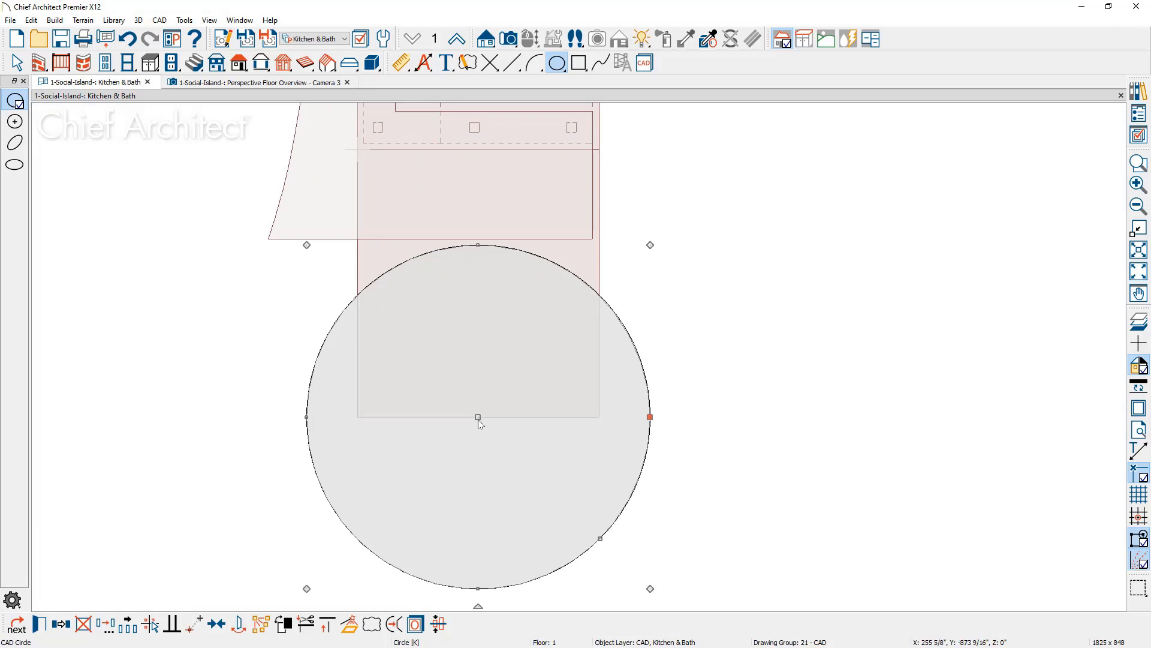
pyautogui.moveTo(478, 418); pyautogui.dragTo(476, 539)
pyautogui.scroll(5, 395, 448)
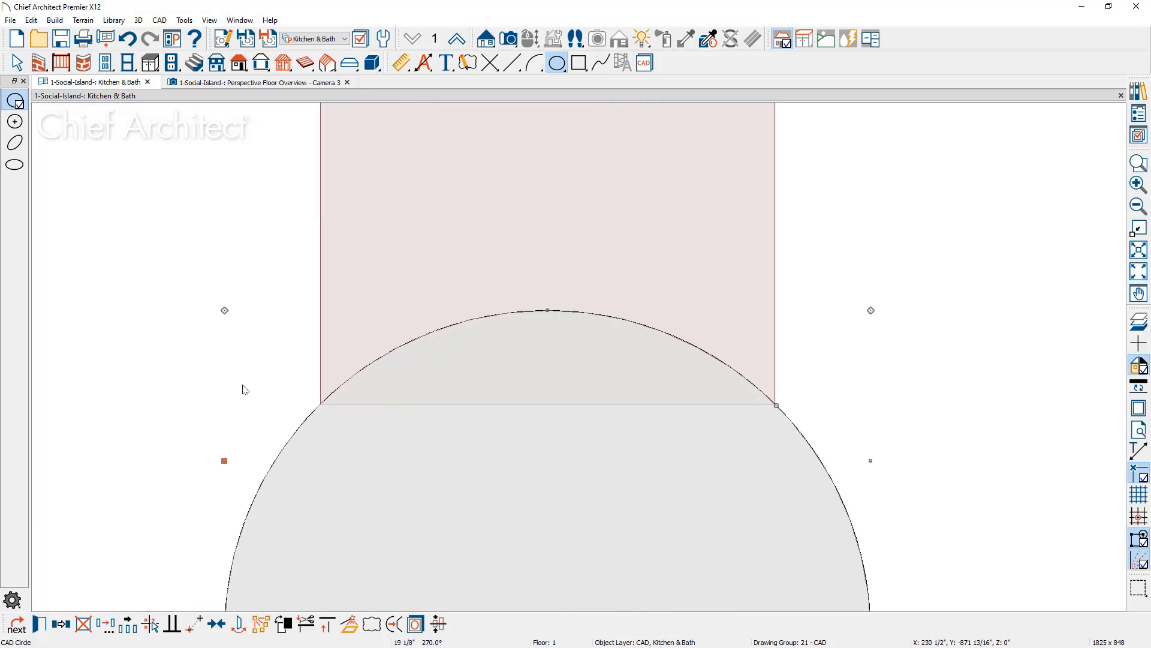
pyautogui.scroll(3, 350, 431)
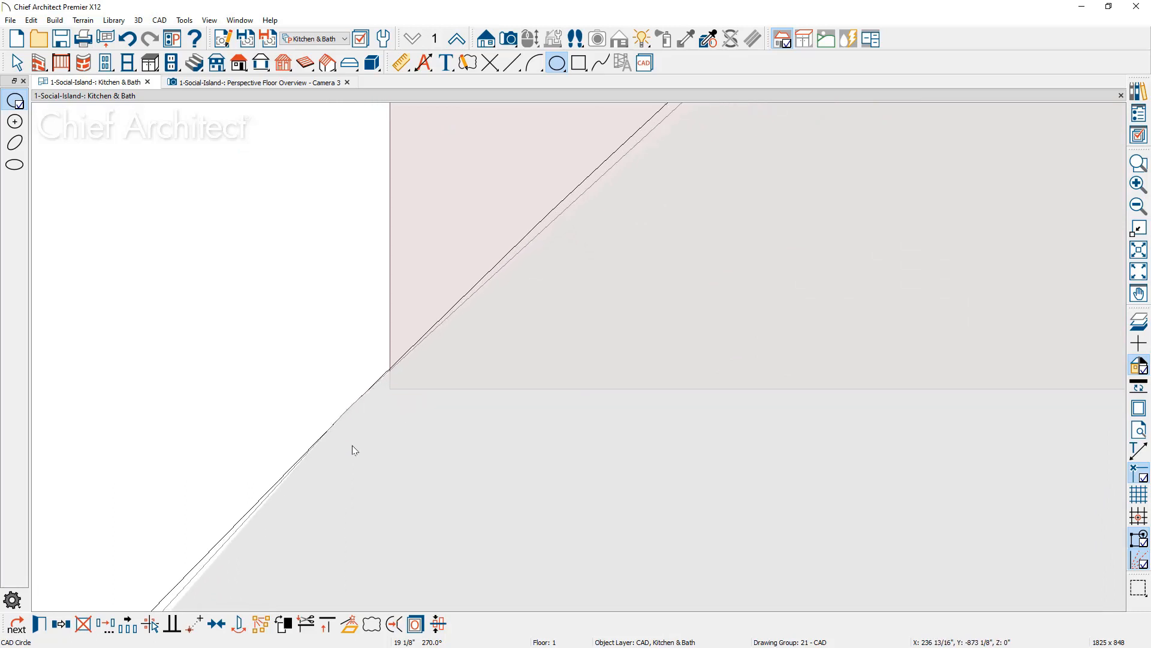
pyautogui.click(390, 366)
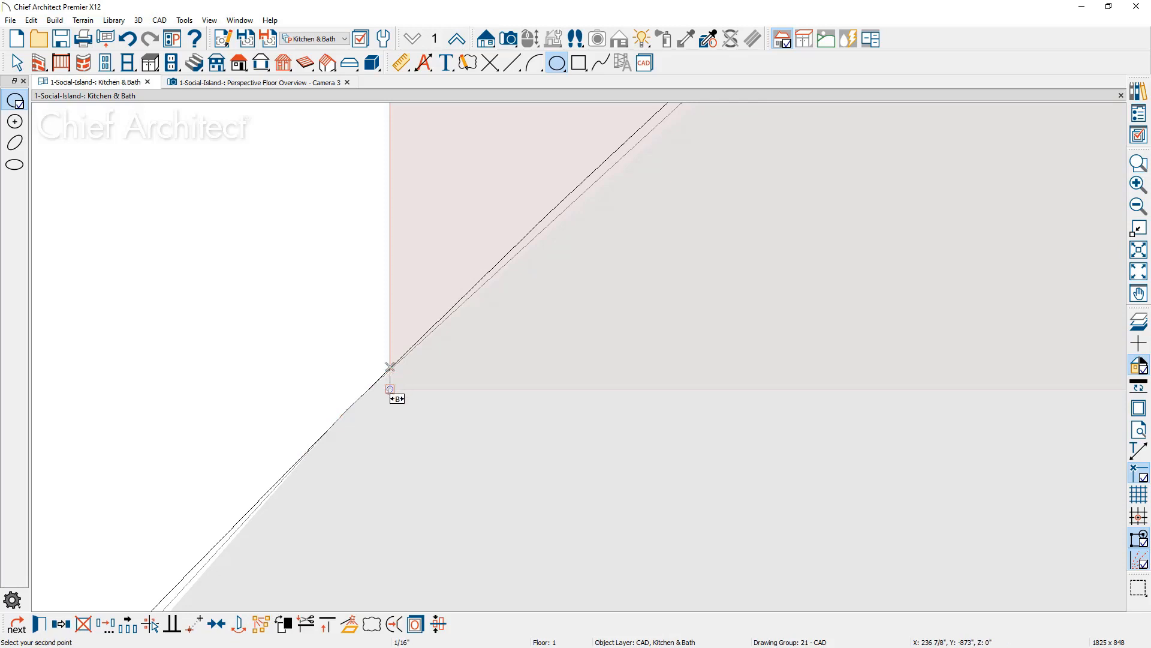
pyautogui.press('Escape')
# - Convert the circle at the end of the countertop extension into a custom countertop and review its general thickness and height settings
pyautogui.scroll(-5, 278, 368)
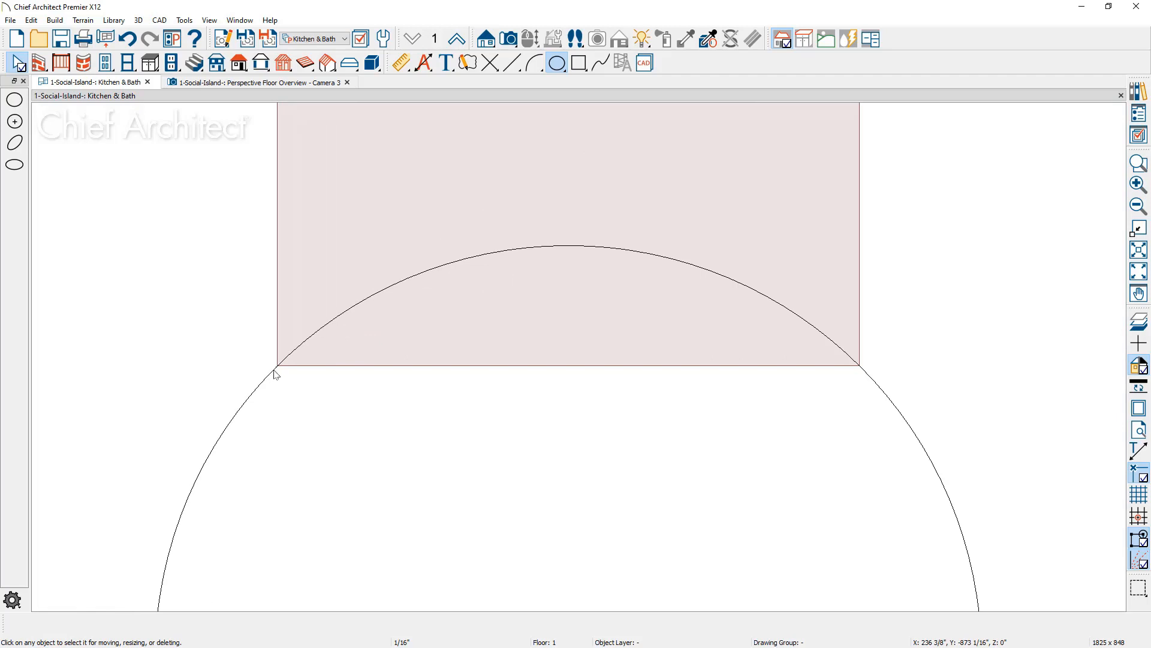
pyautogui.scroll(-5, 276, 375)
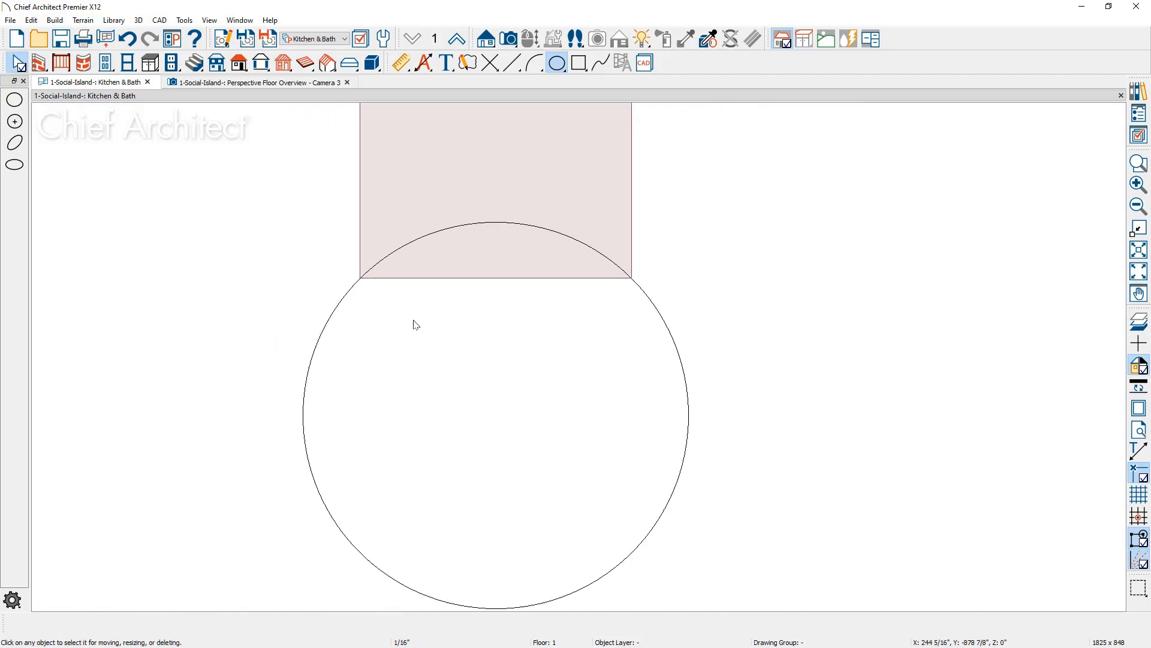
pyautogui.scroll(-1, 413, 324)
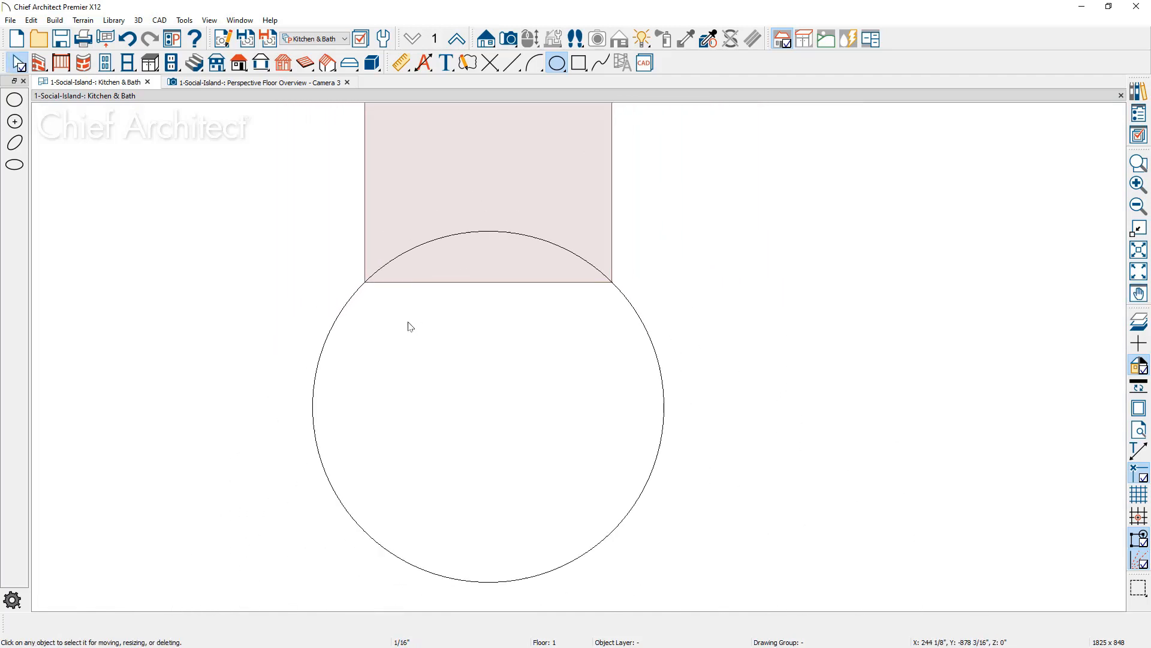
pyautogui.click(339, 316)
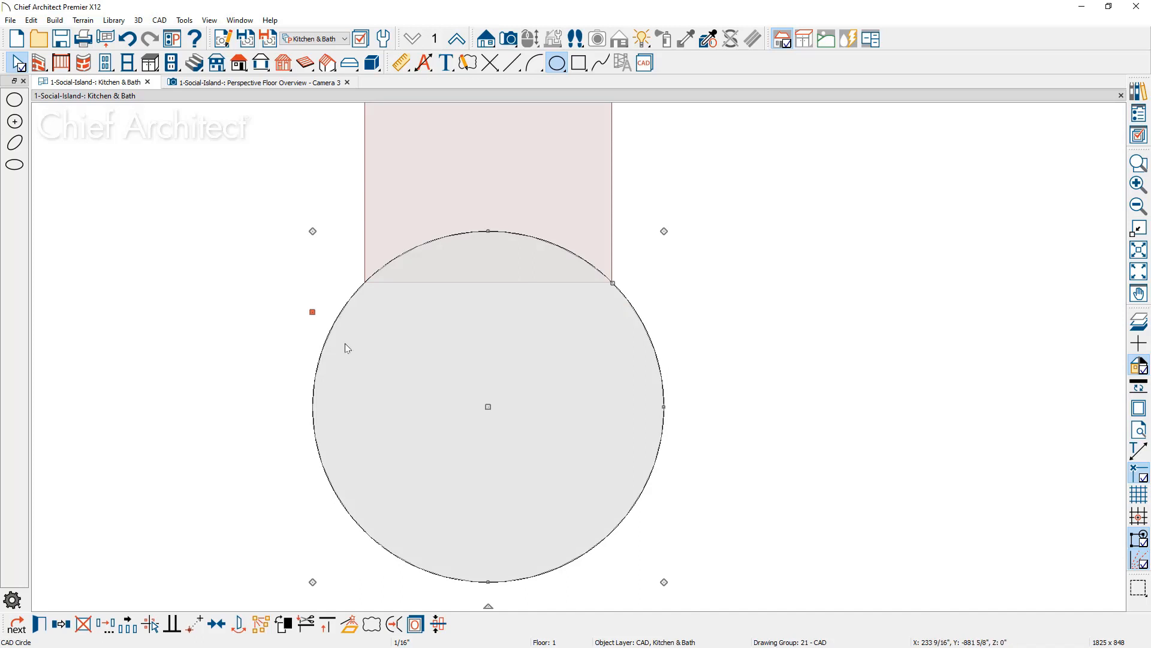
pyautogui.click(349, 624)
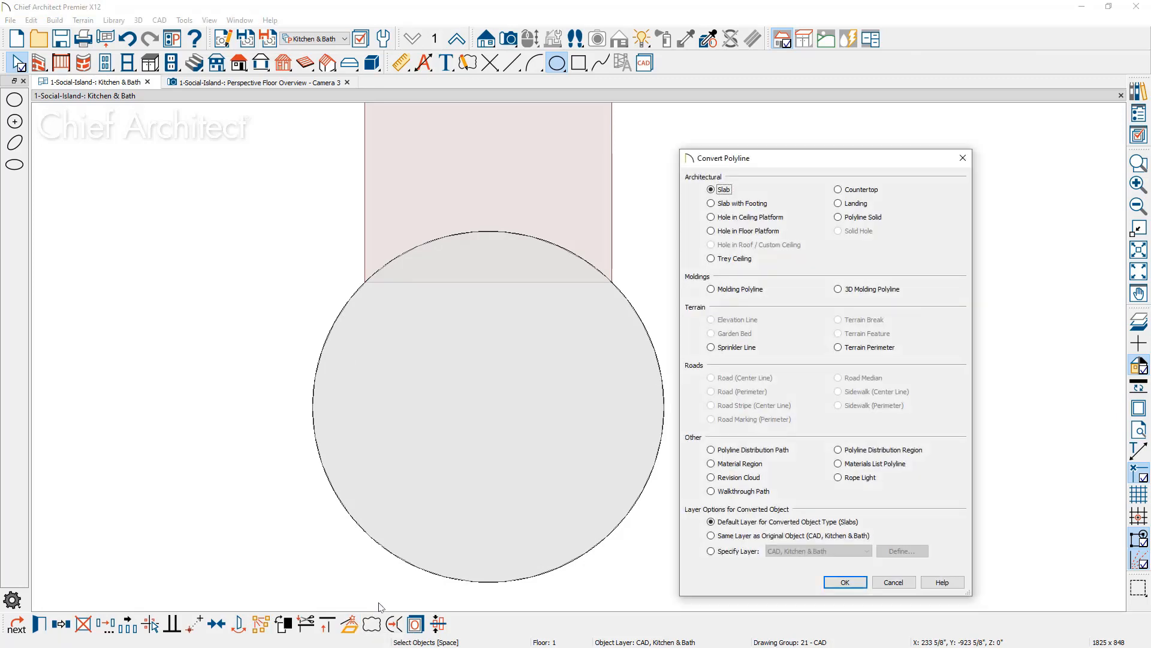
pyautogui.click(838, 190)
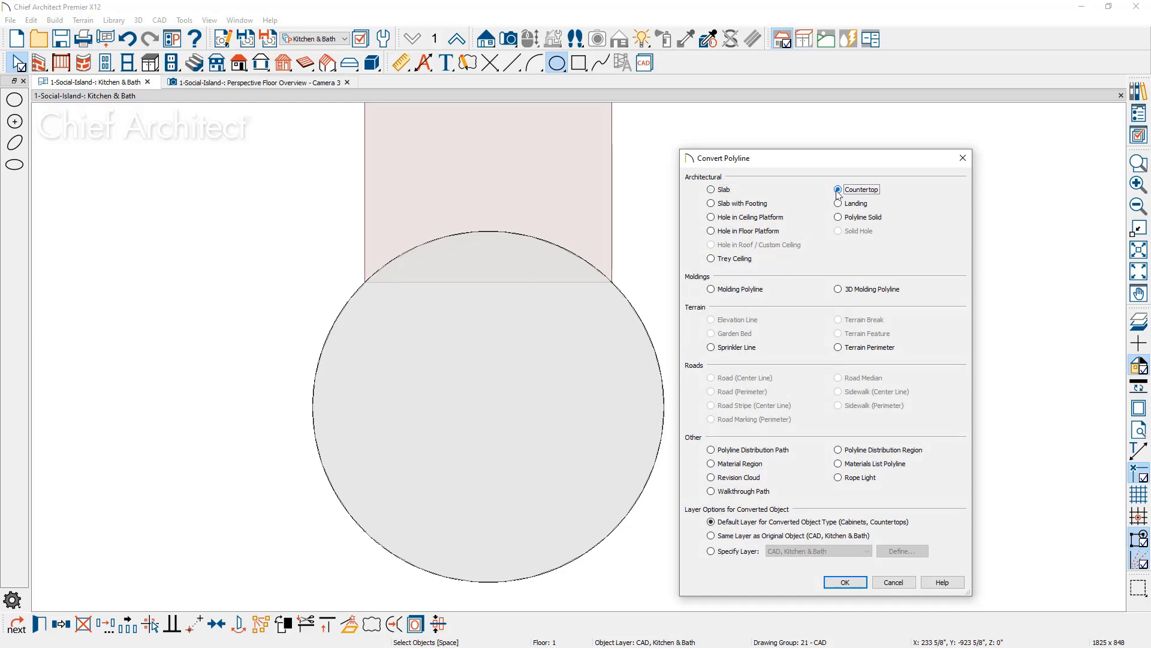
pyautogui.click(851, 588)
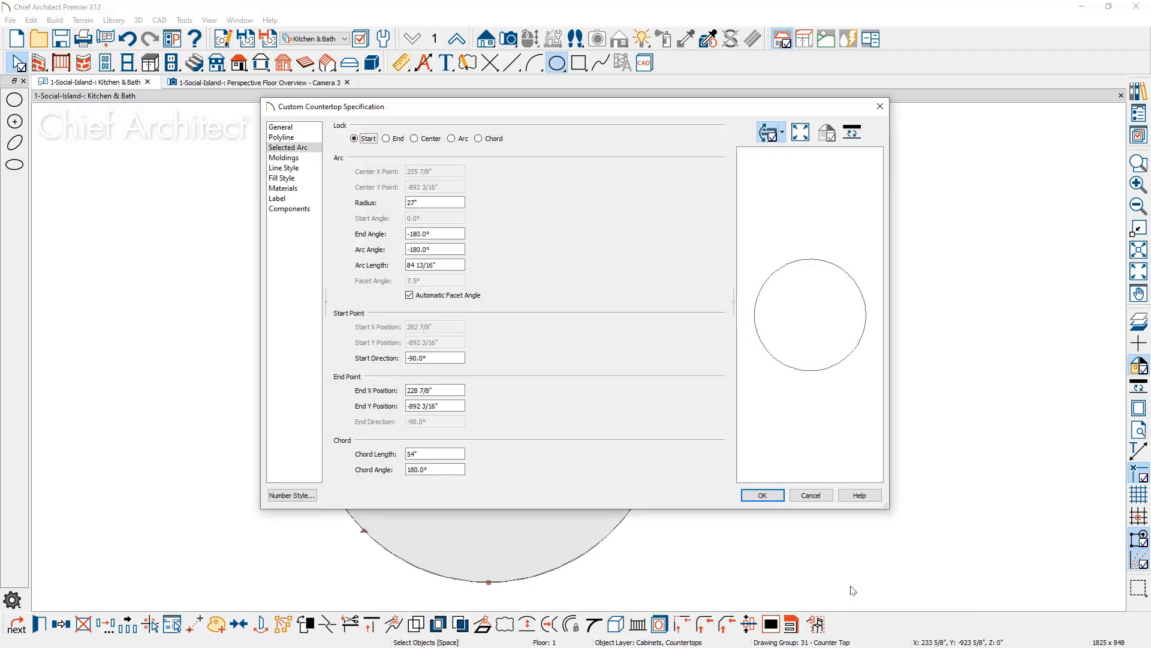
pyautogui.click(307, 129)
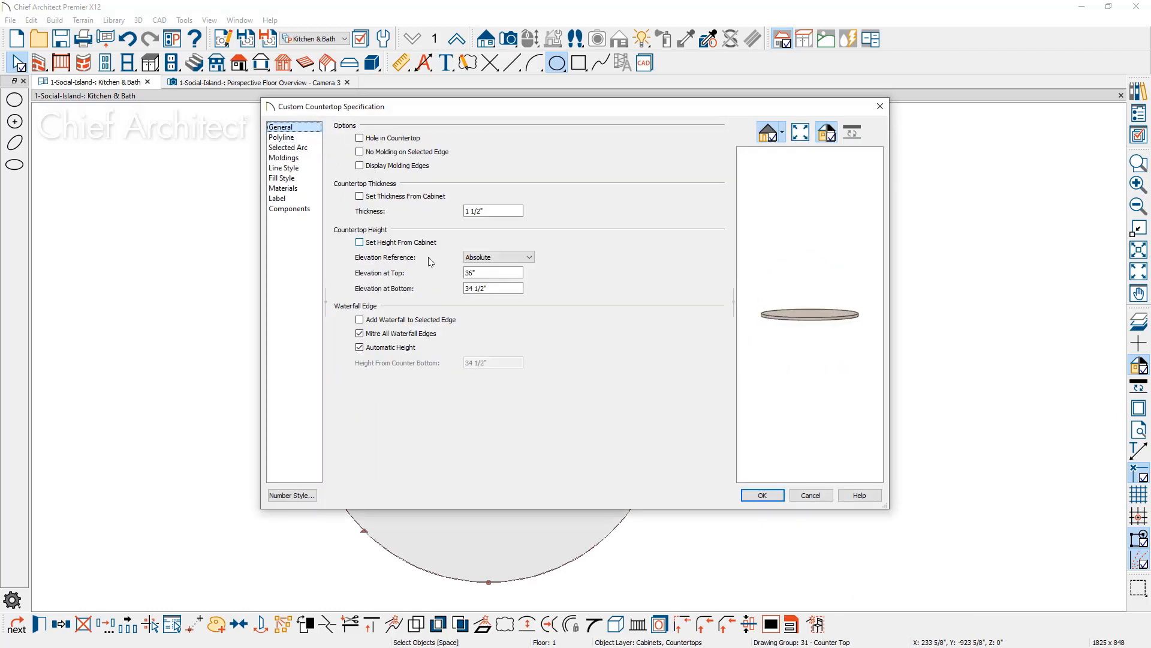
pyautogui.click(767, 497)
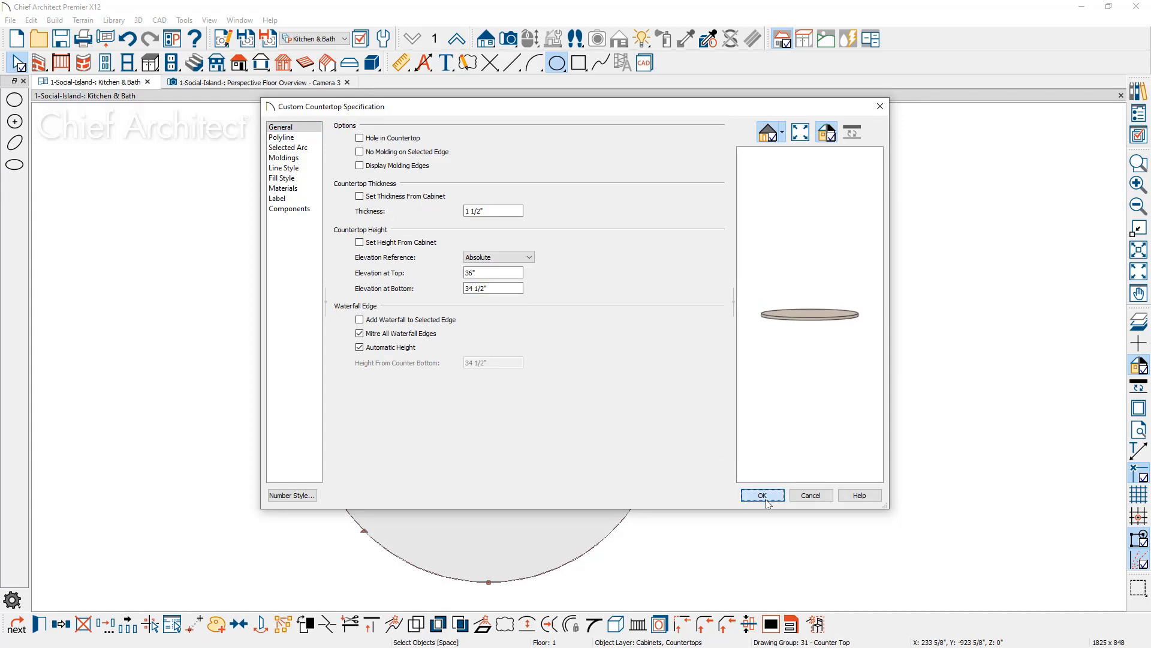
# - Check both countertop pieces in the perspective overview, and in the plan union the rectangle and circle into one countertop, deleting the originals
pyautogui.click(302, 84)
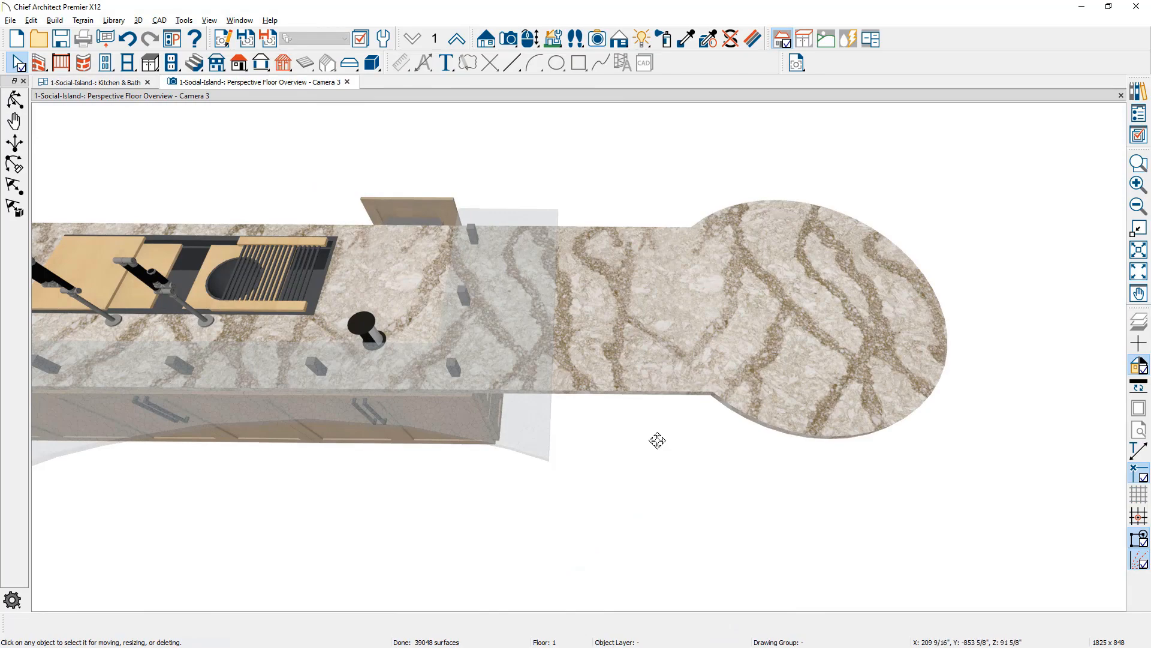
pyautogui.moveTo(615, 405); pyautogui.dragTo(537, 398, button='middle')
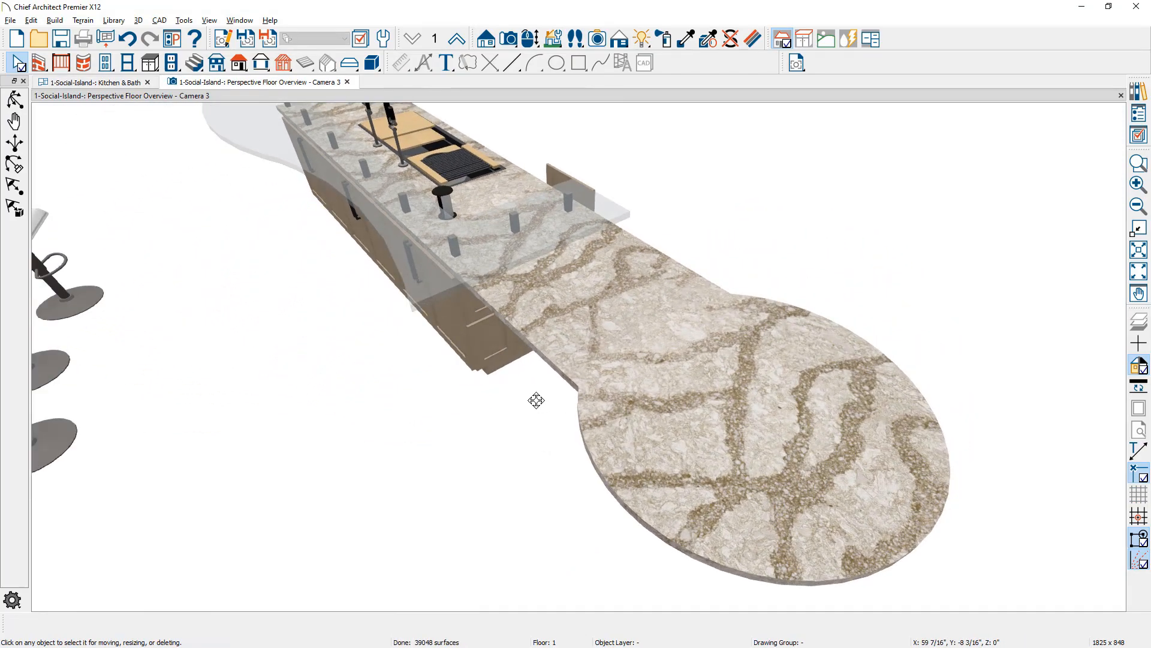
pyautogui.click(681, 441)
pyautogui.click(565, 303)
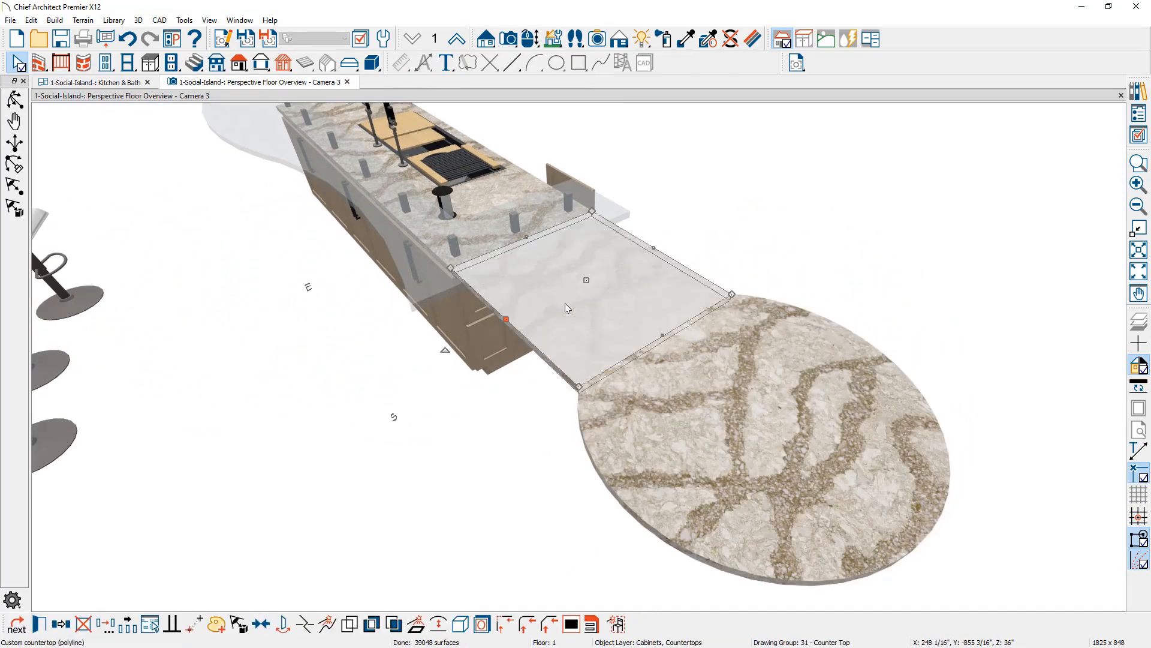
pyautogui.click(112, 83)
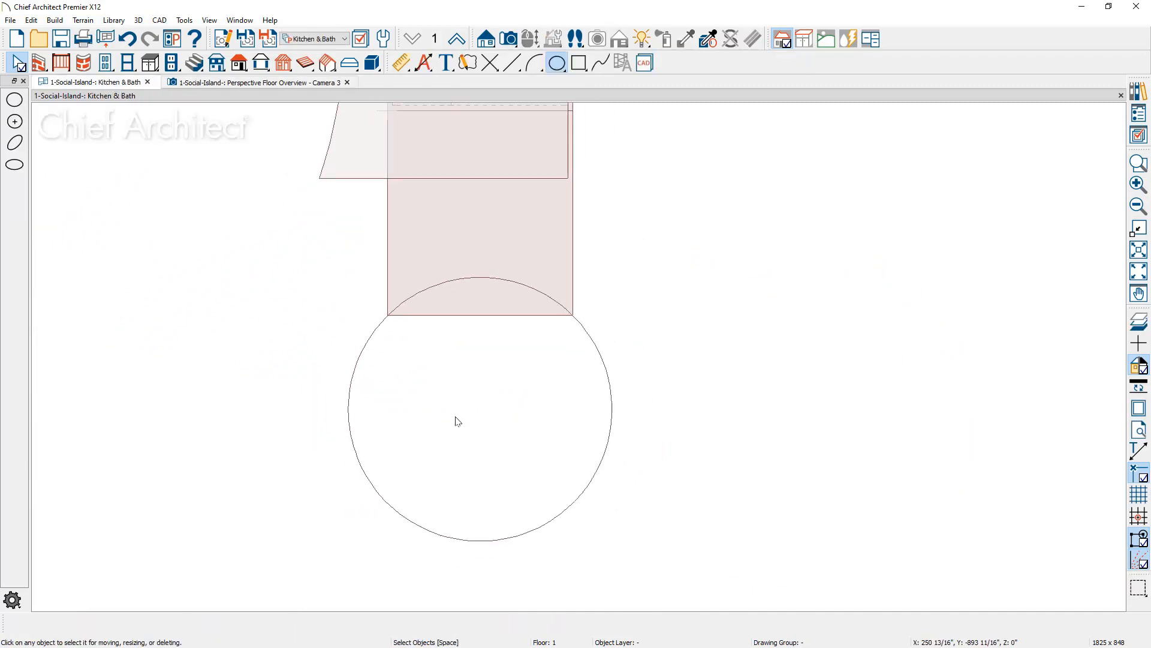
pyautogui.click(388, 249)
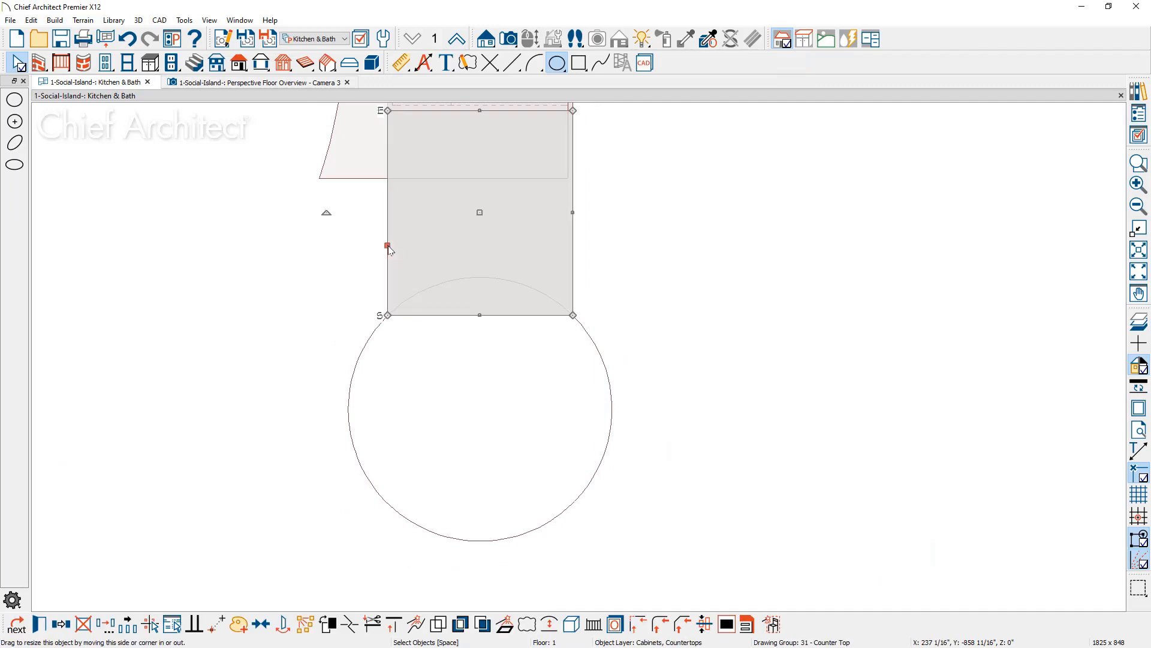
pyautogui.keyDown('shift'); pyautogui.click(374, 340); pyautogui.keyUp('shift')
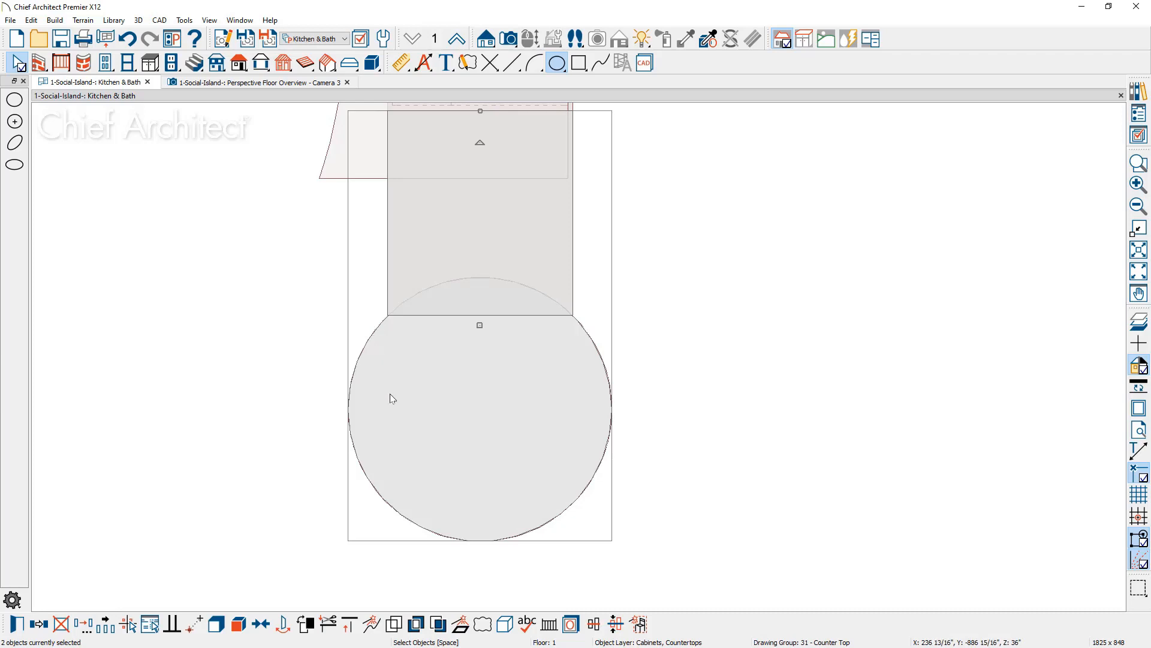
pyautogui.click(401, 625)
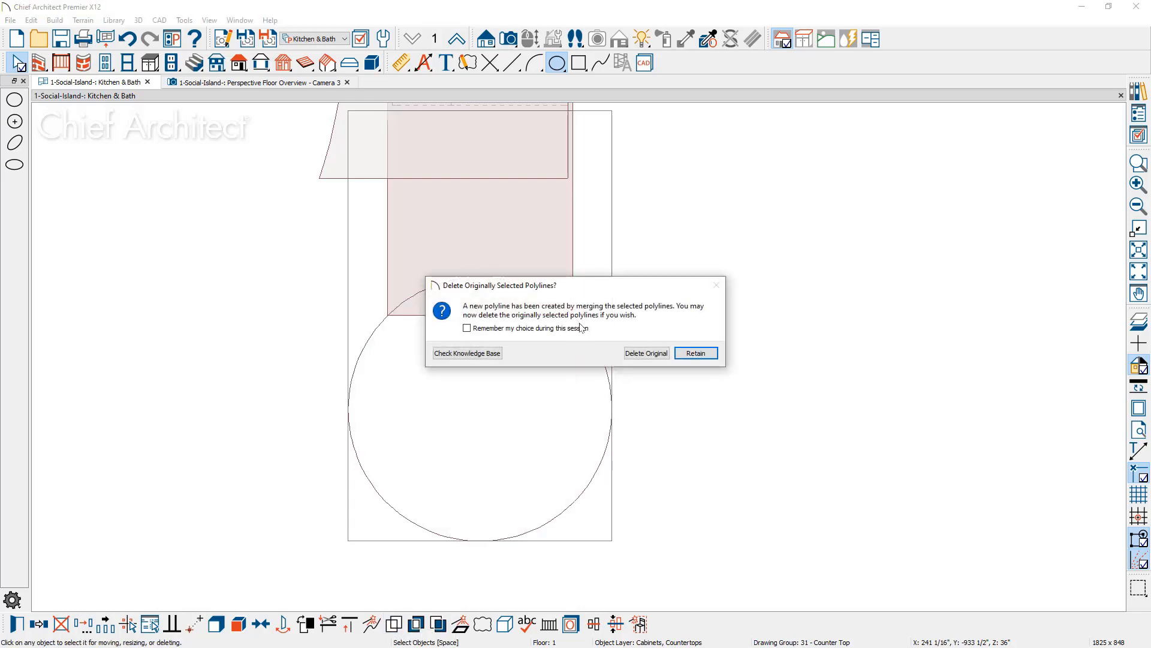
pyautogui.moveTo(597, 288); pyautogui.dragTo(792, 355)
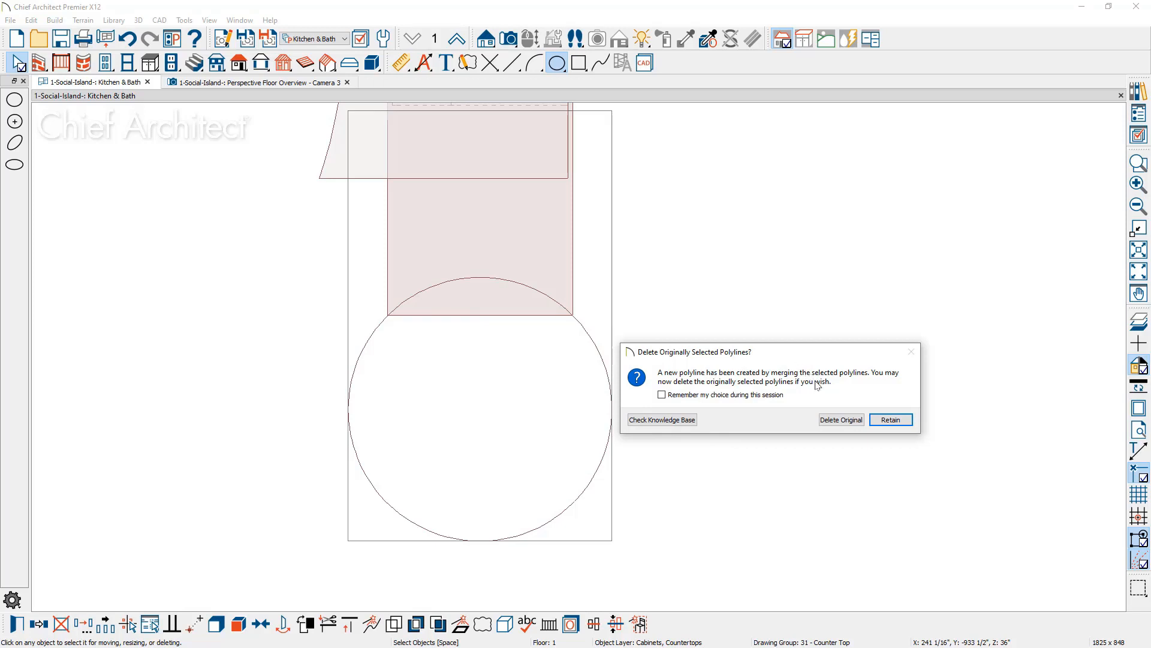
pyautogui.click(841, 419)
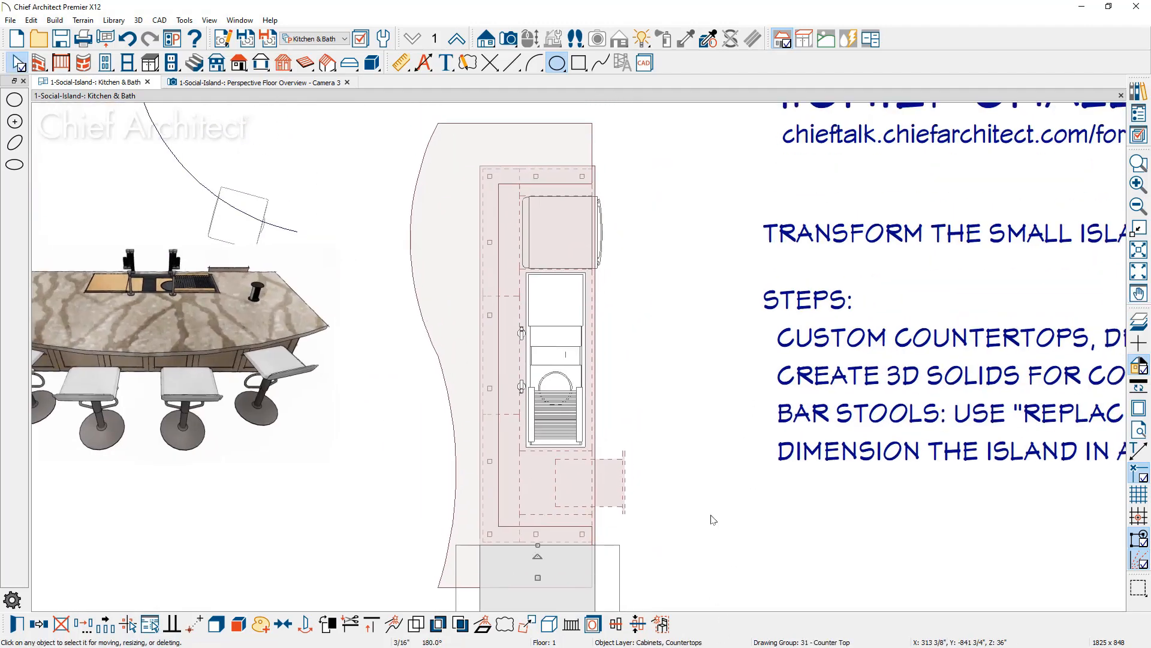
# - Examine the extension and round end of the social island in the reference picture placed in the plan
pyautogui.scroll(-1, 711, 384)
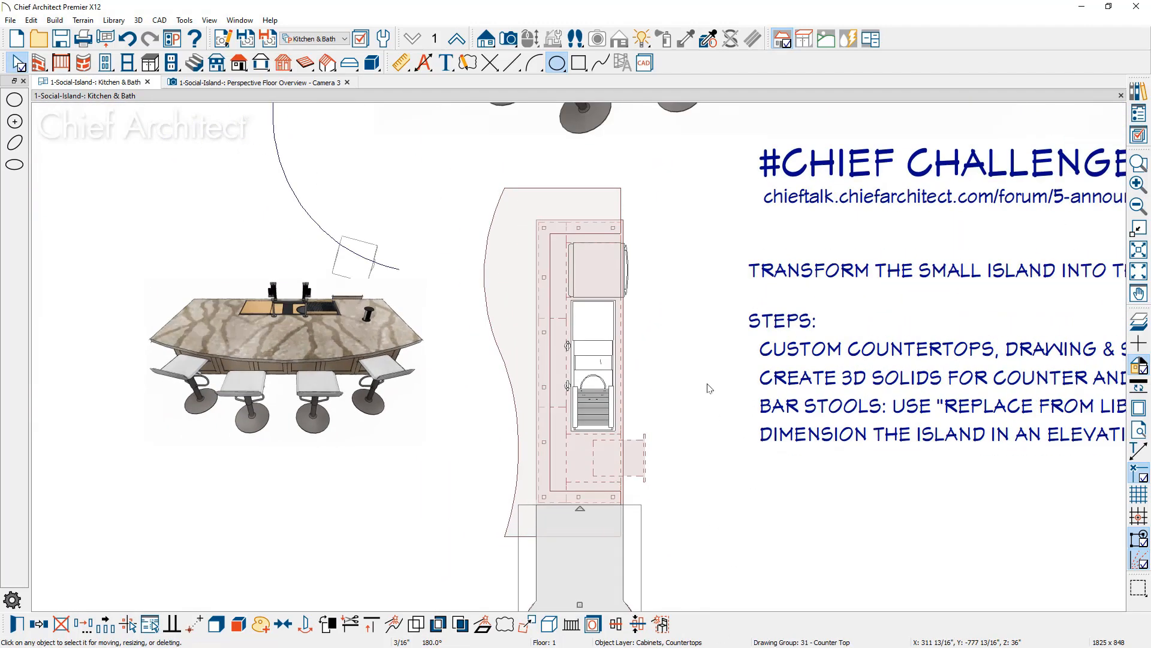
pyautogui.moveTo(717, 344); pyautogui.dragTo(503, 645, button='middle')
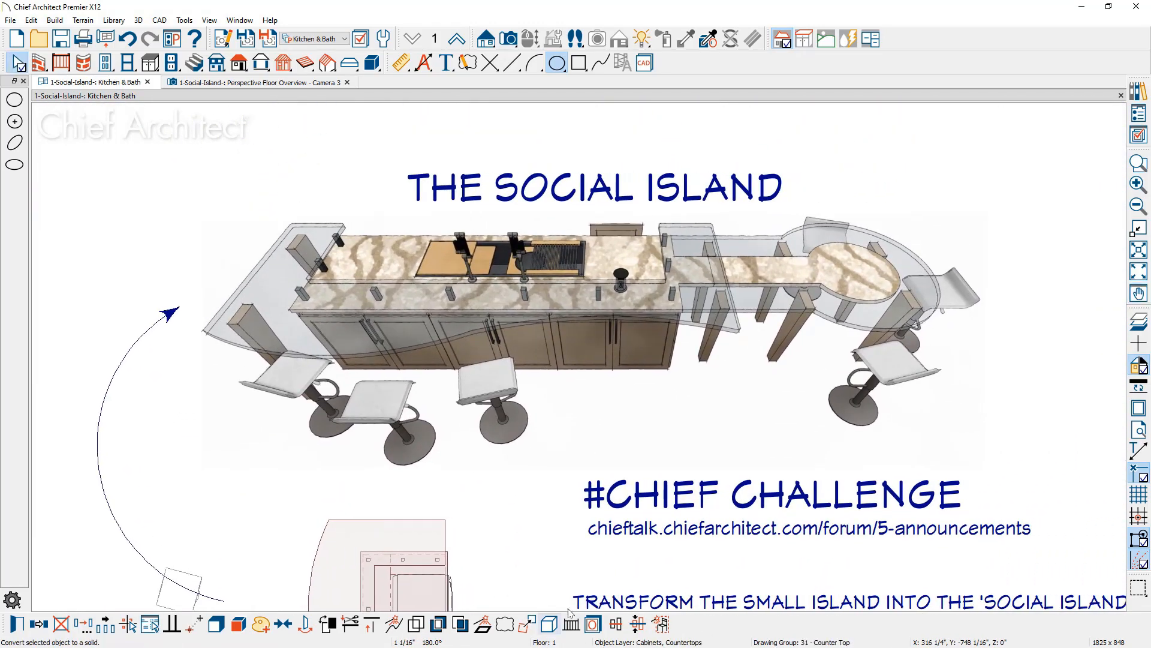
pyautogui.moveTo(718, 368); pyautogui.dragTo(544, 425, button='middle')
pyautogui.scroll(2, 730, 314)
pyautogui.scroll(1, 729, 312)
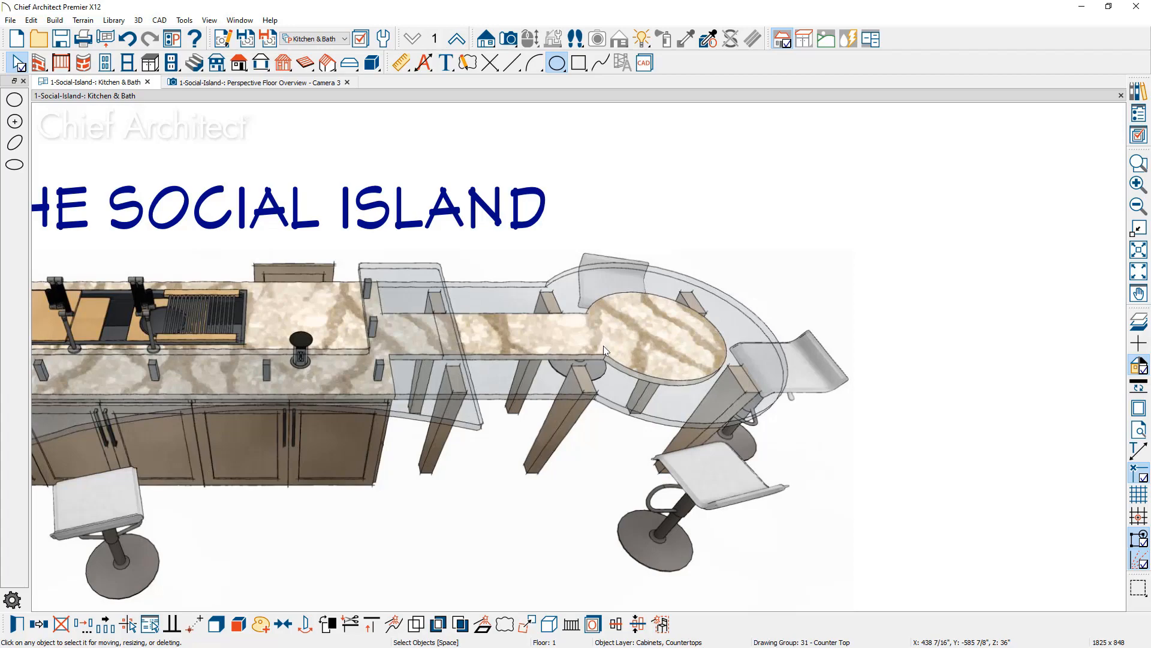
pyautogui.scroll(-4, 603, 346)
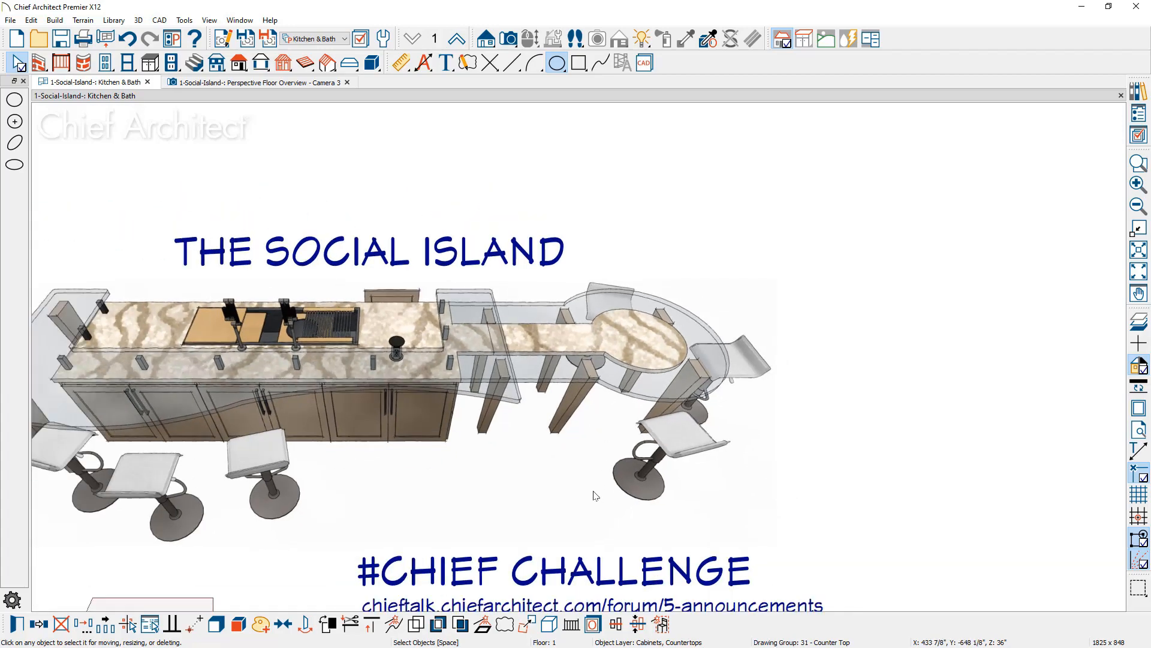
pyautogui.moveTo(594, 494); pyautogui.dragTo(742, 119, button='middle')
pyautogui.scroll(3, 220, 434)
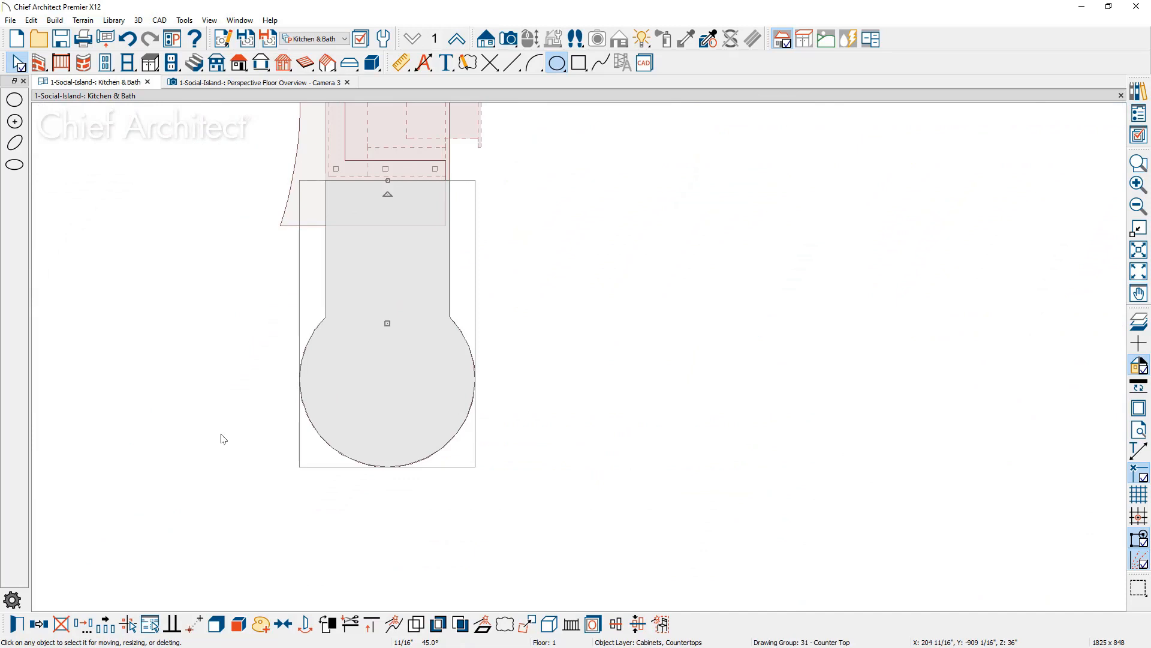
# - Set the concentric edit jump to 12" in the edit behavior preferences
pyautogui.click(36, 21)
pyautogui.click(94, 315)
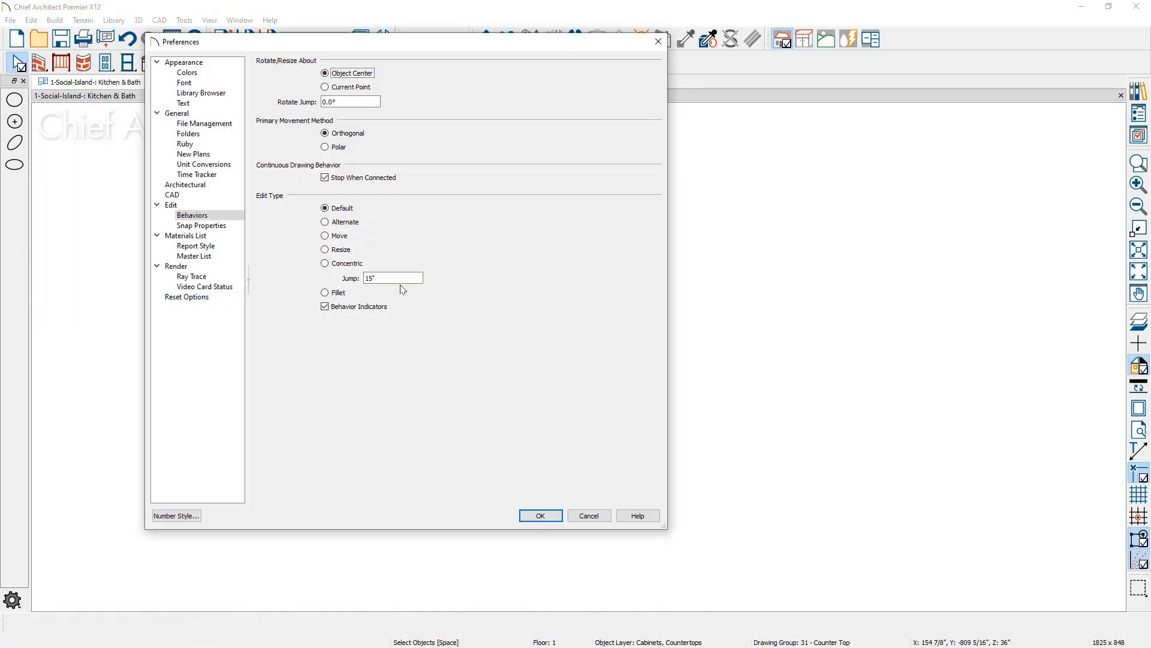
pyautogui.doubleClick(403, 277)
pyautogui.write('12')
pyautogui.click(528, 518)
# - Make a concentric copy of the merged countertop extension, offset 12" inward from its outline
pyautogui.click(441, 454)
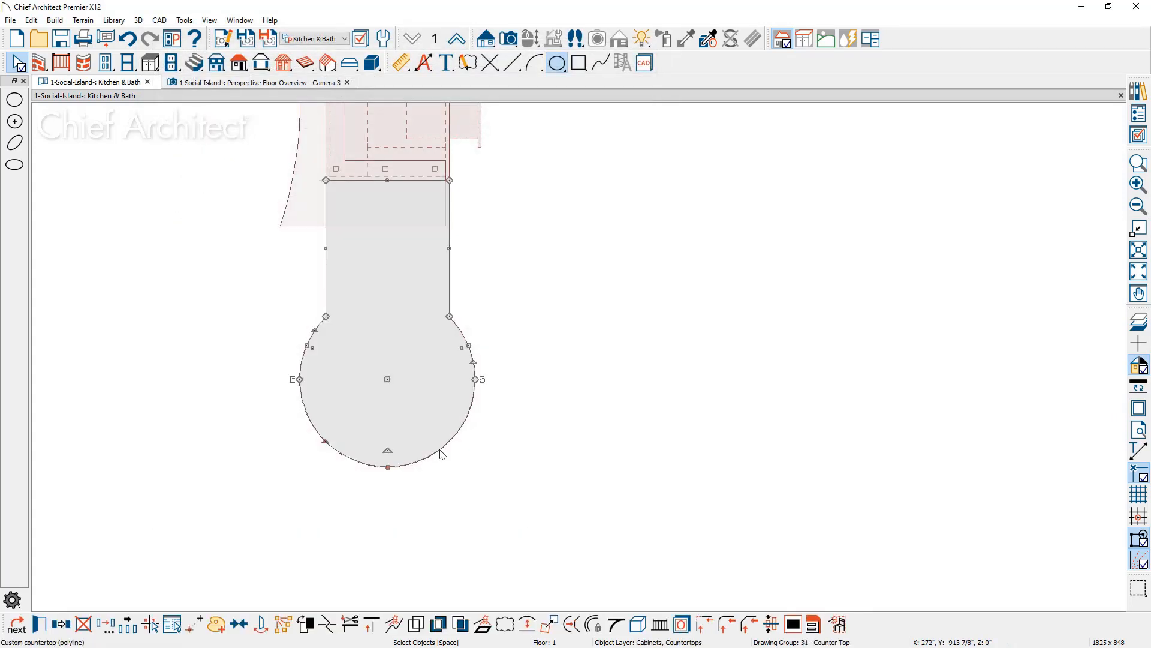
pyautogui.click(60, 625)
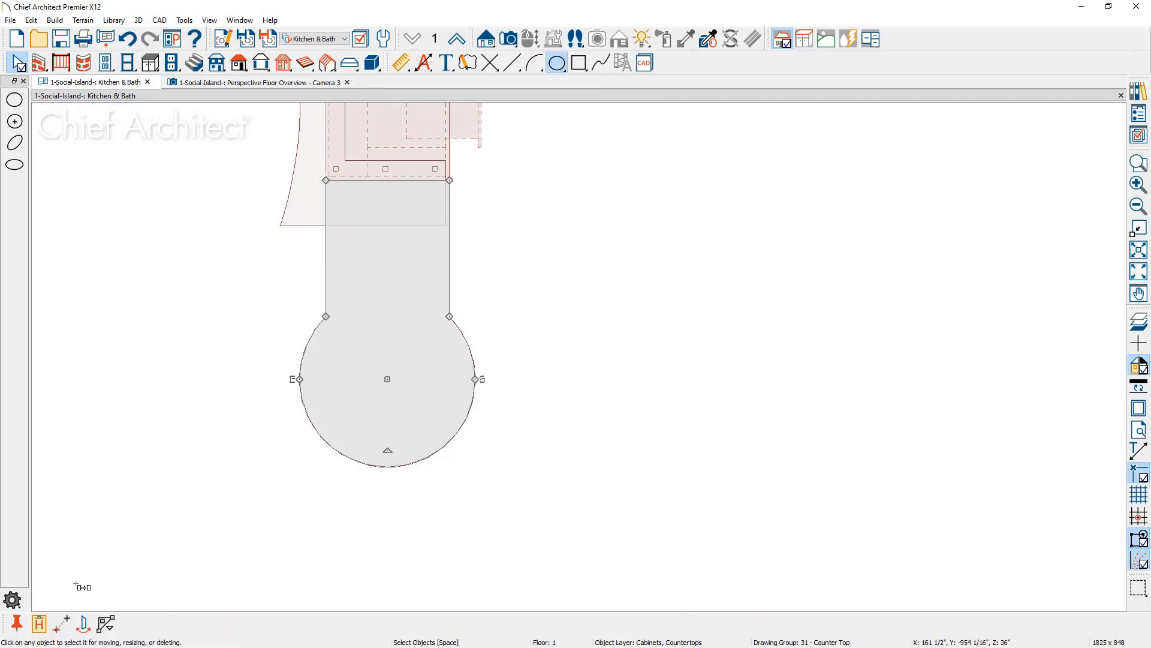
pyautogui.click(38, 622)
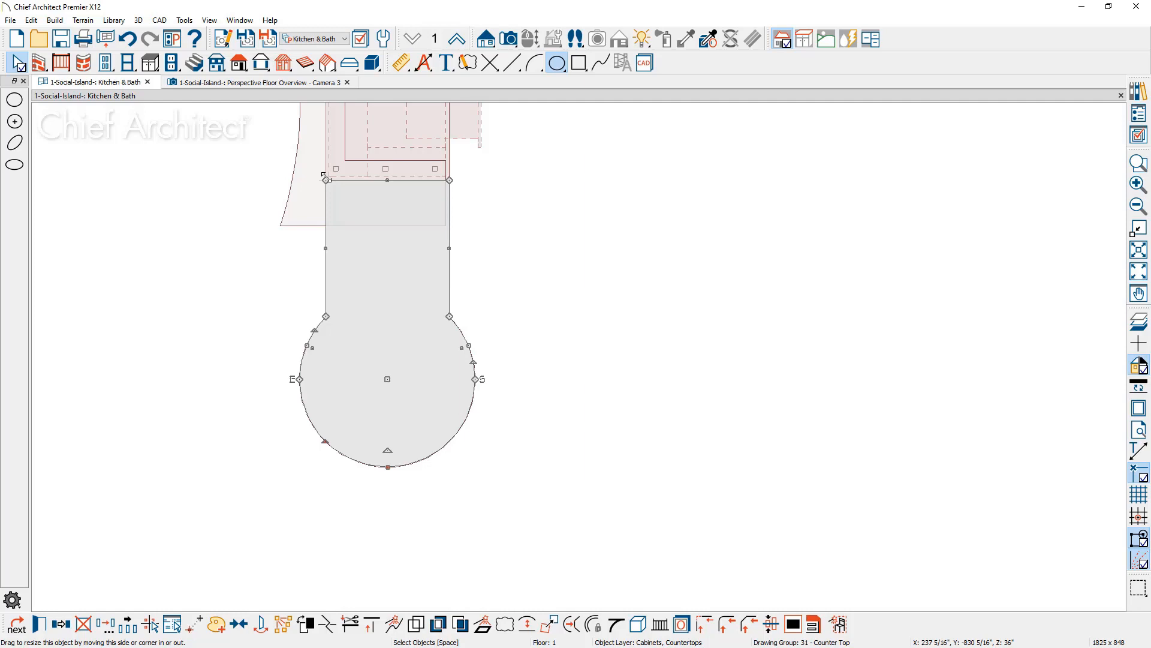
pyautogui.moveTo(325, 178); pyautogui.dragTo(353, 204)
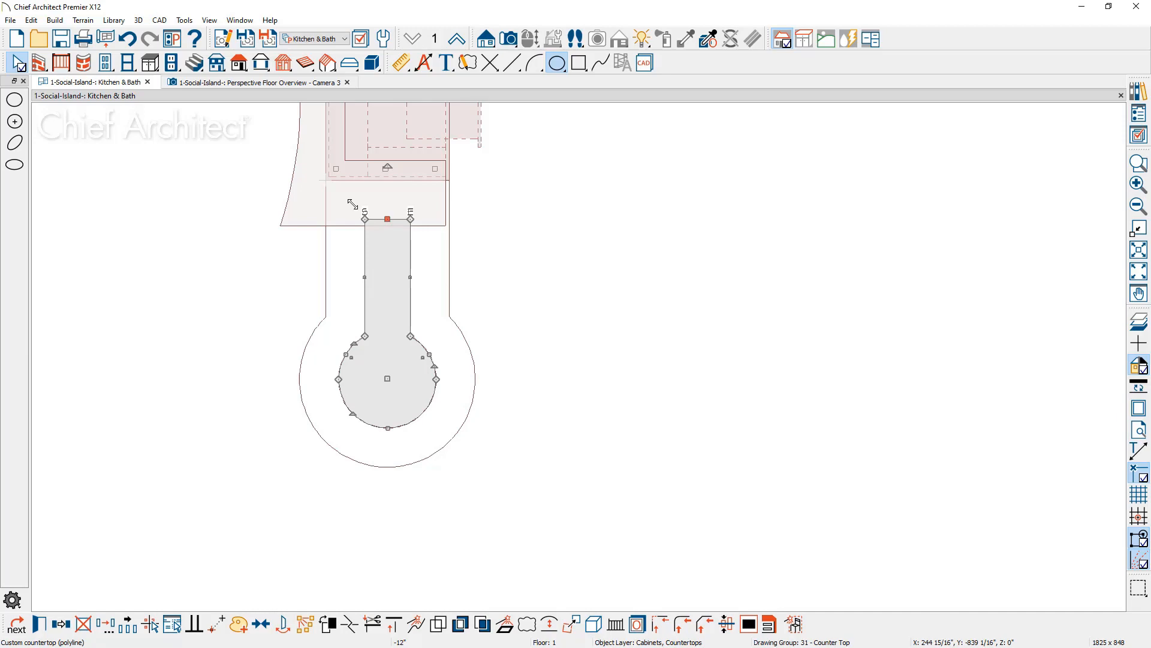
# - Turn the inner concentric copy into a hole in the countertop and check the cutout in the perspective overview
pyautogui.doubleClick(352, 204)
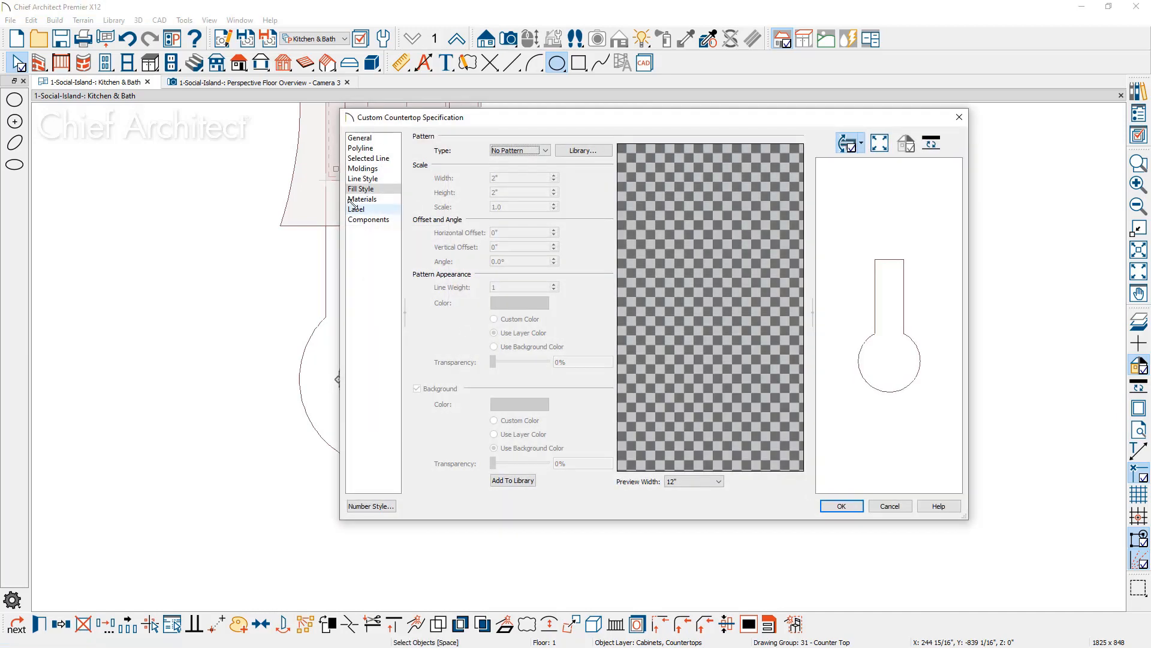
pyautogui.click(368, 137)
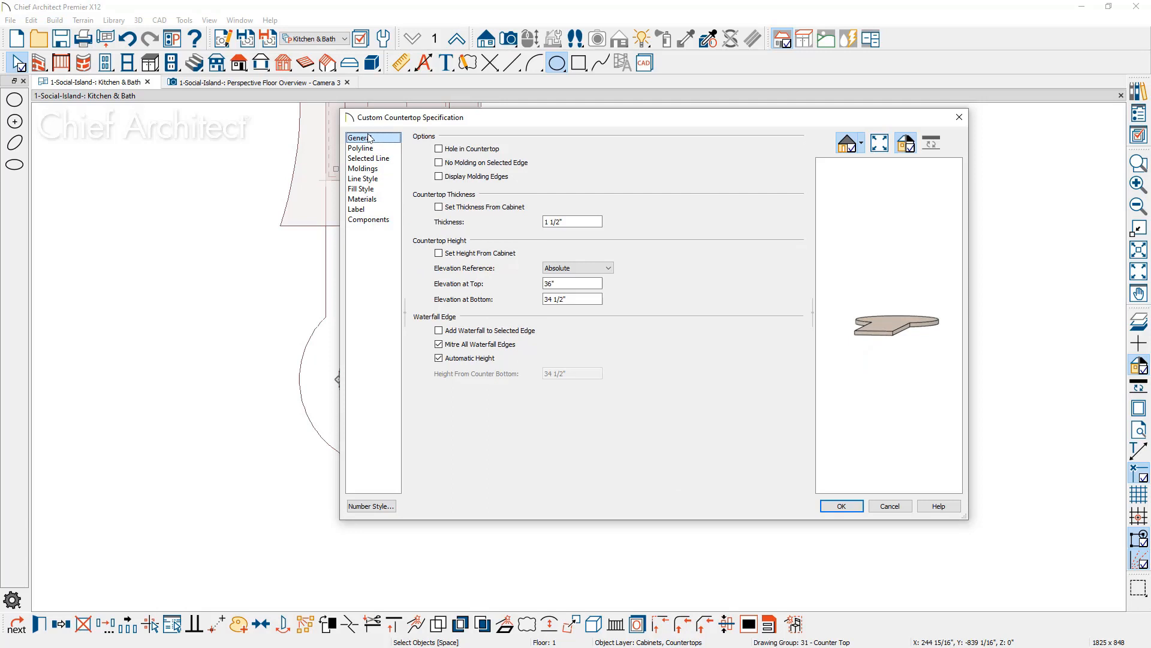
pyautogui.moveTo(882, 292); pyautogui.dragTo(901, 379)
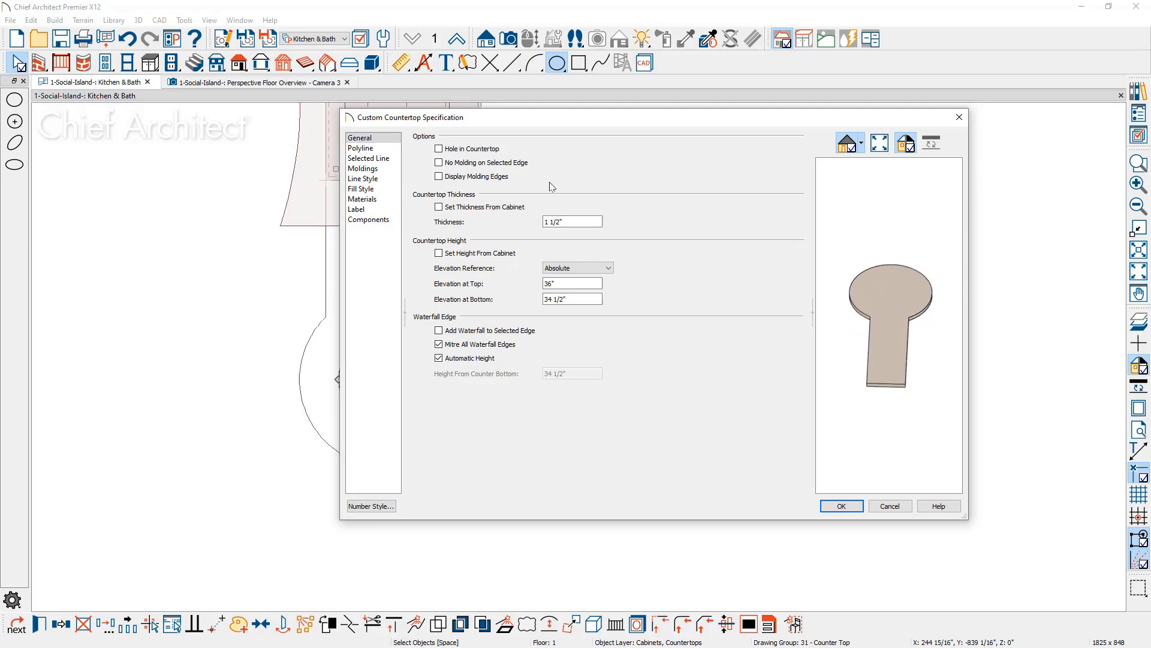
pyautogui.click(458, 149)
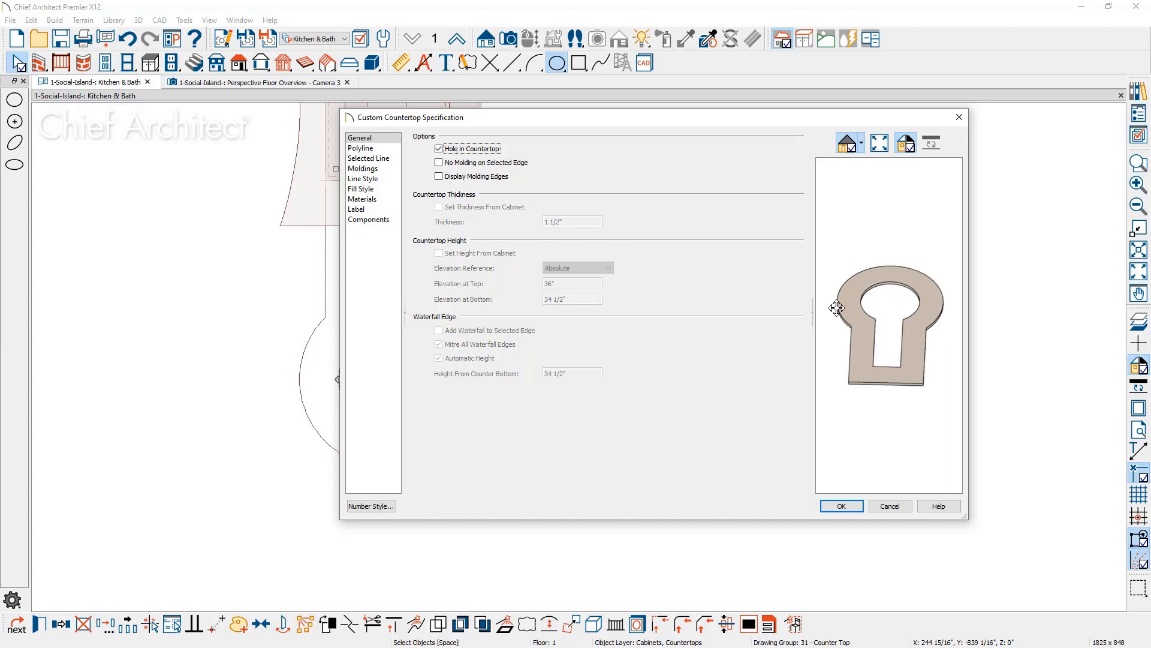
pyautogui.moveTo(836, 307); pyautogui.dragTo(844, 328)
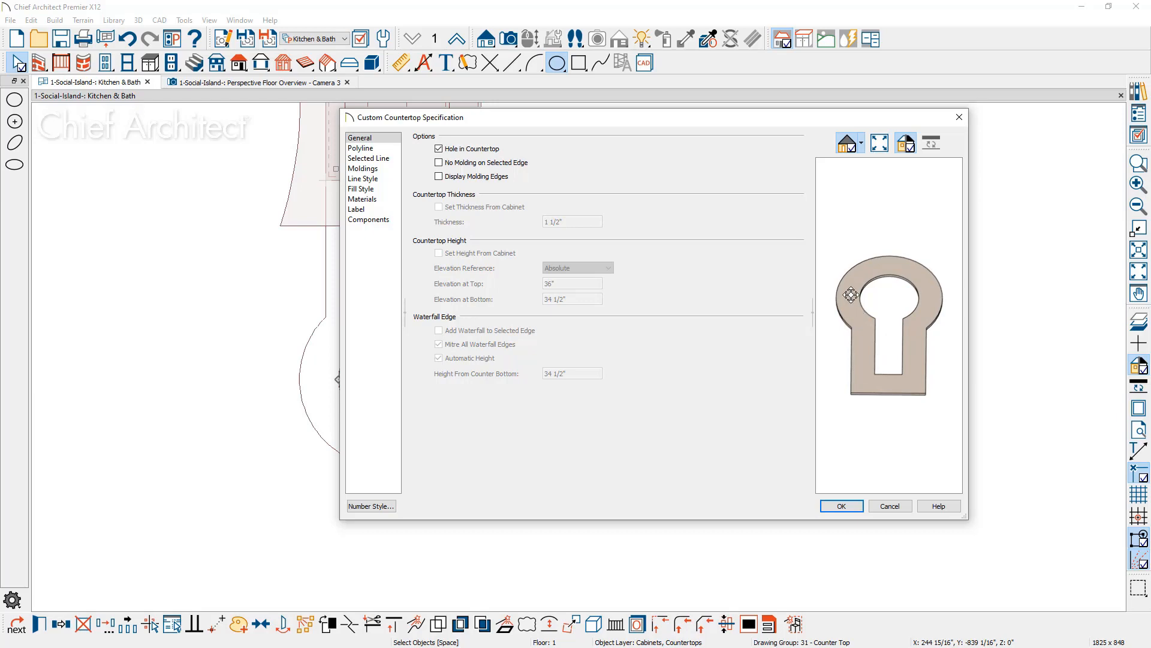
pyautogui.click(835, 507)
pyautogui.click(324, 86)
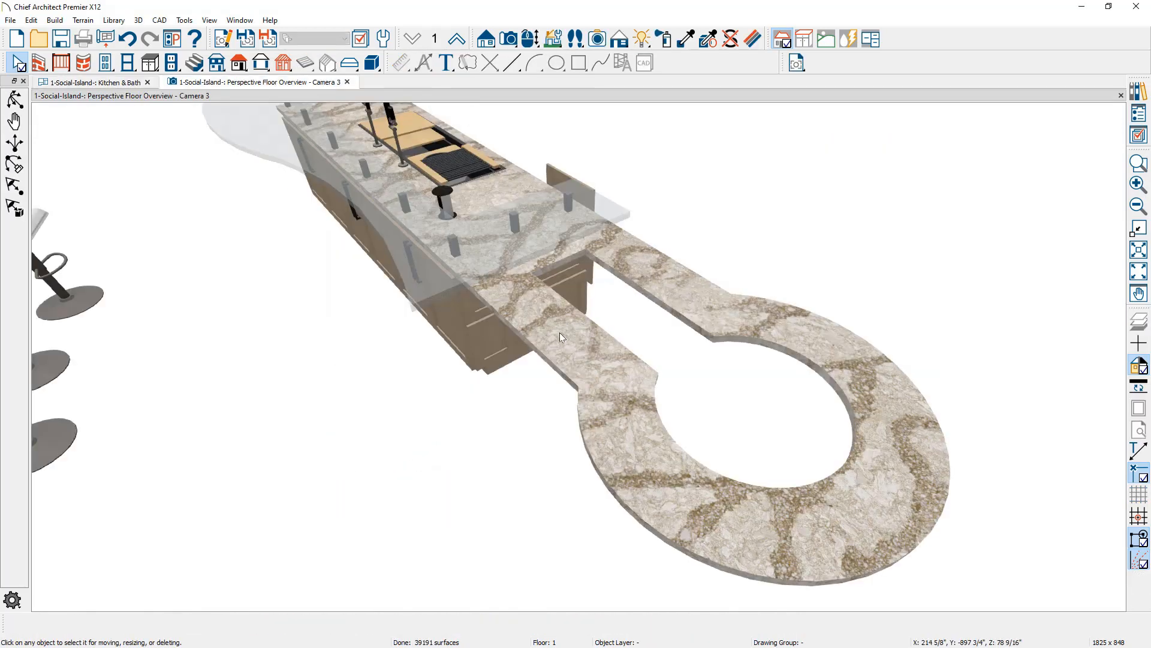
pyautogui.moveTo(638, 433); pyautogui.dragTo(634, 436, button='middle')
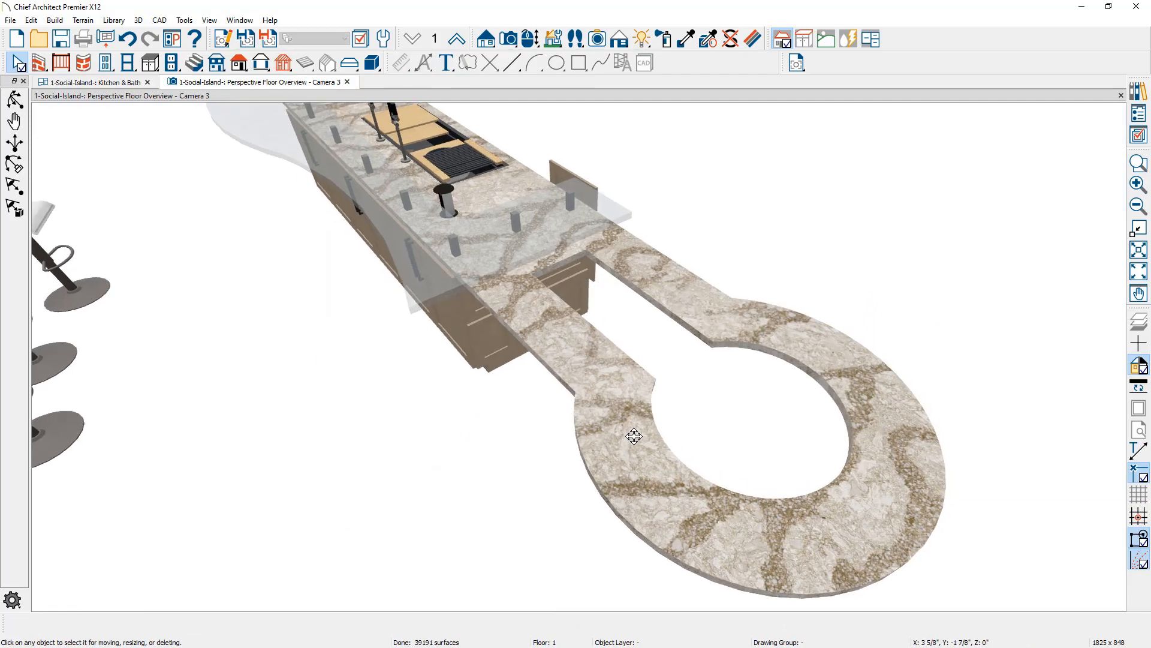
# - Turn the keyhole-shaped cutout in the extension back into a solid custom countertop by disabling its Hole in Countertop option
pyautogui.click(652, 412)
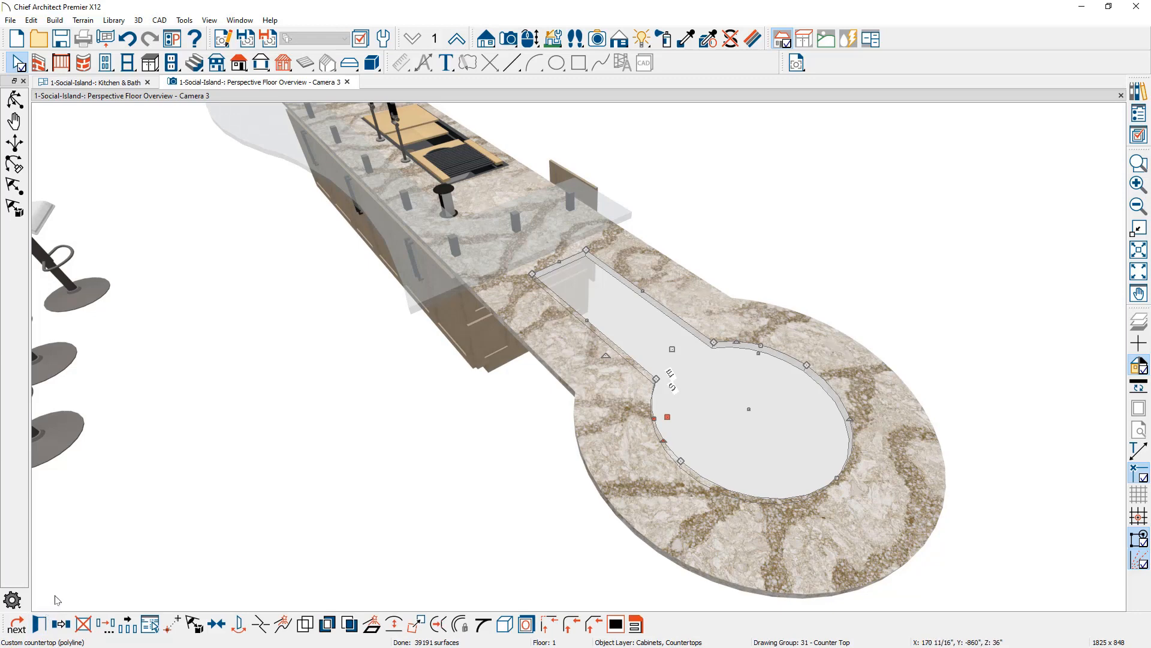
pyautogui.hotkey('ctrl', 'e')
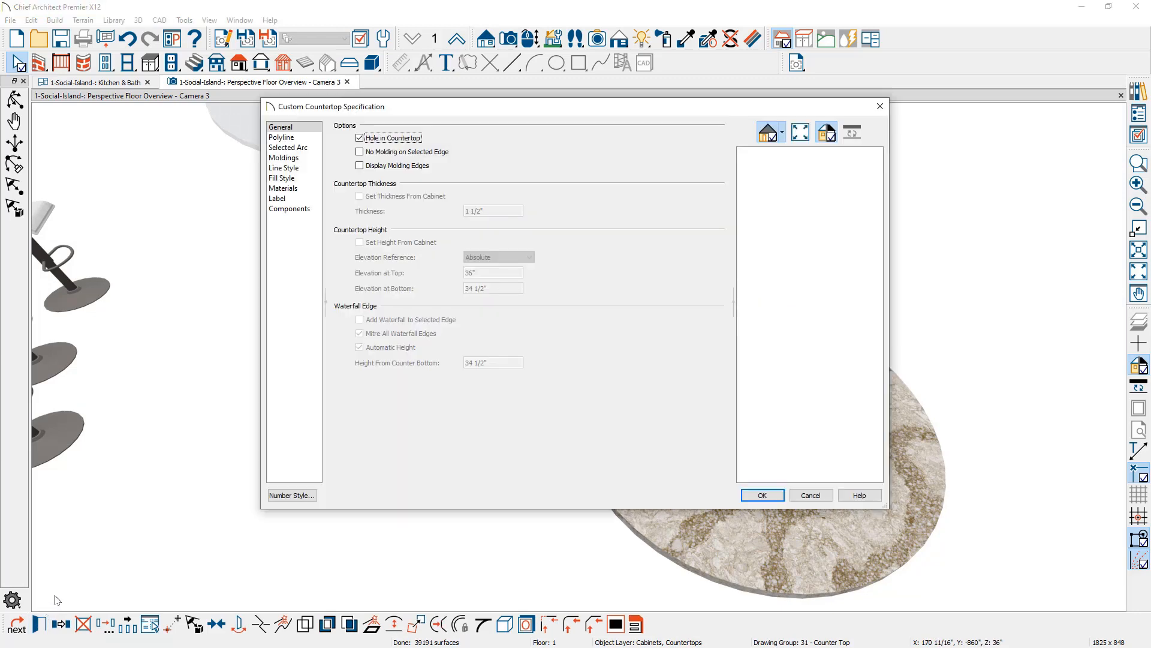
pyautogui.click(368, 137)
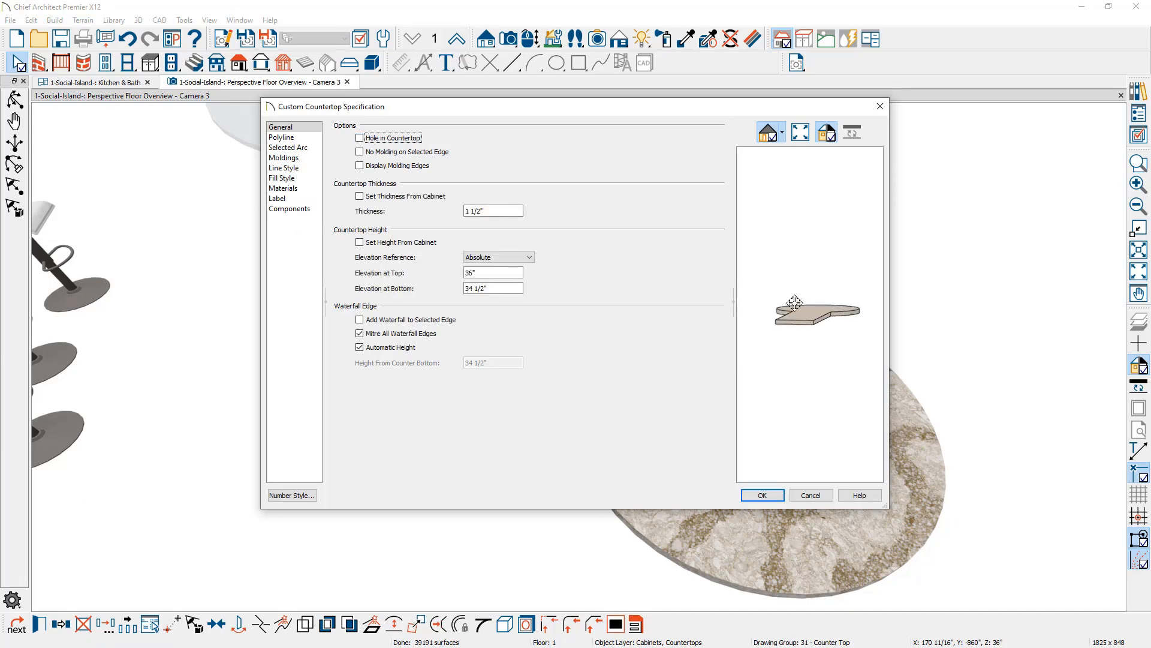
pyautogui.click(776, 495)
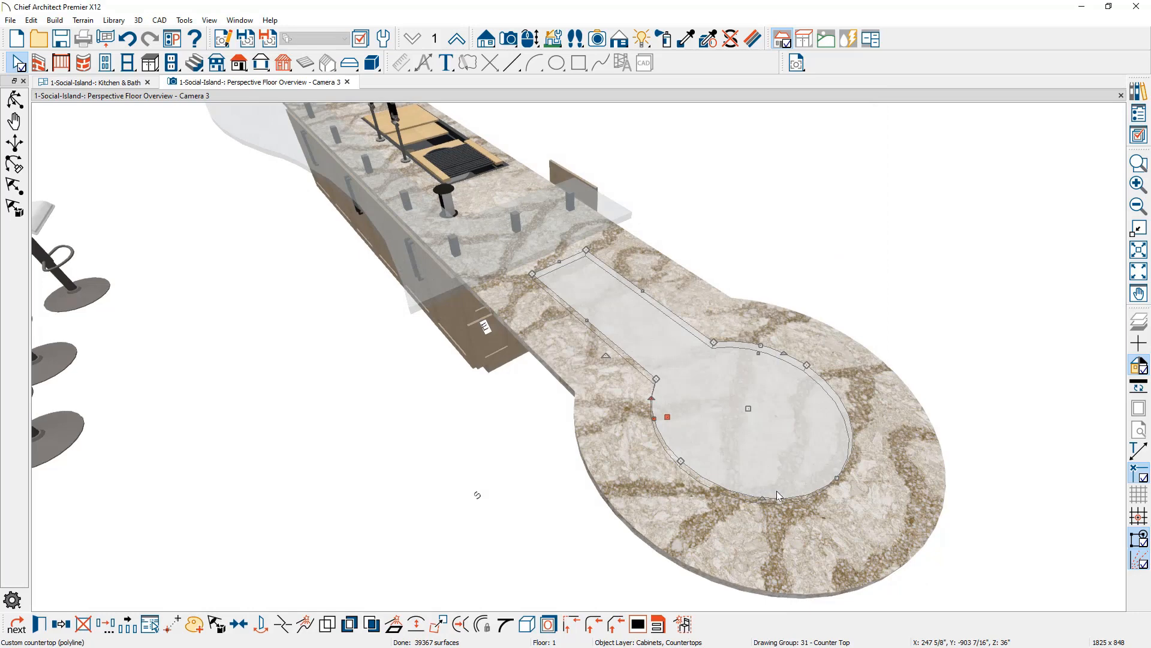
# - Apply the raised counter's Crackle Glass material to the inner countertop piece and inspect the glass inlay from the extension's end
pyautogui.click(689, 37)
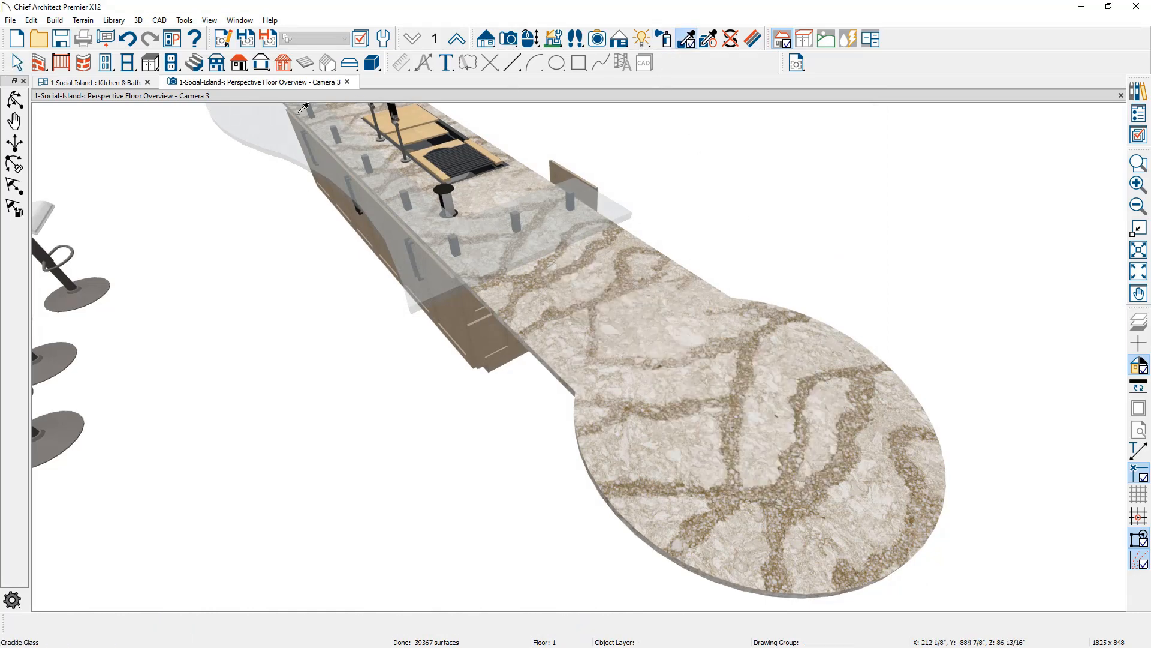
pyautogui.click(758, 412)
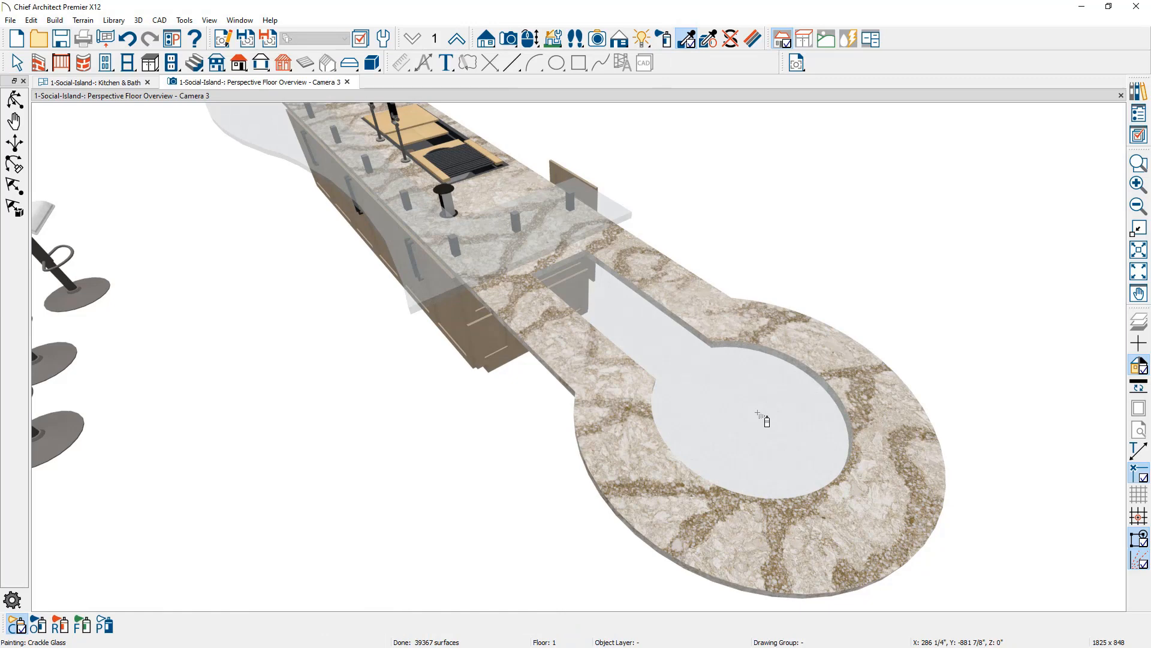
pyautogui.press('space')
pyautogui.moveTo(654, 522)
pyautogui.mouseDown()
pyautogui.moveTo(641, 455)
pyautogui.moveTo(532, 460)
pyautogui.moveTo(443, 491)
pyautogui.mouseUp()
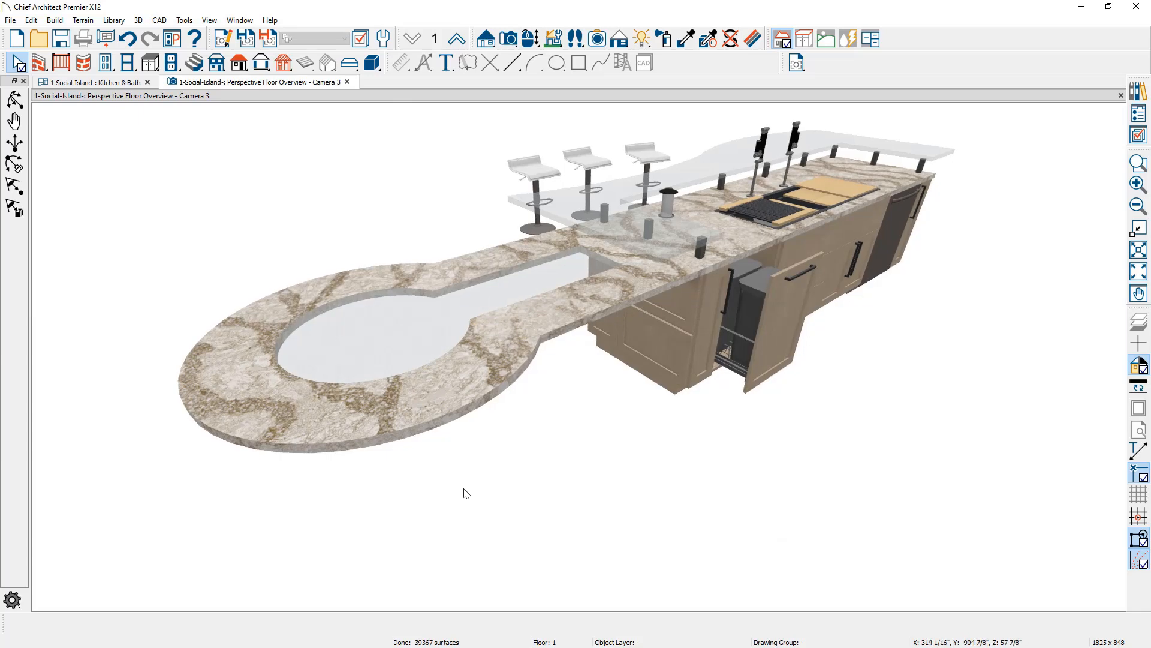
pyautogui.scroll(2, 706, 266)
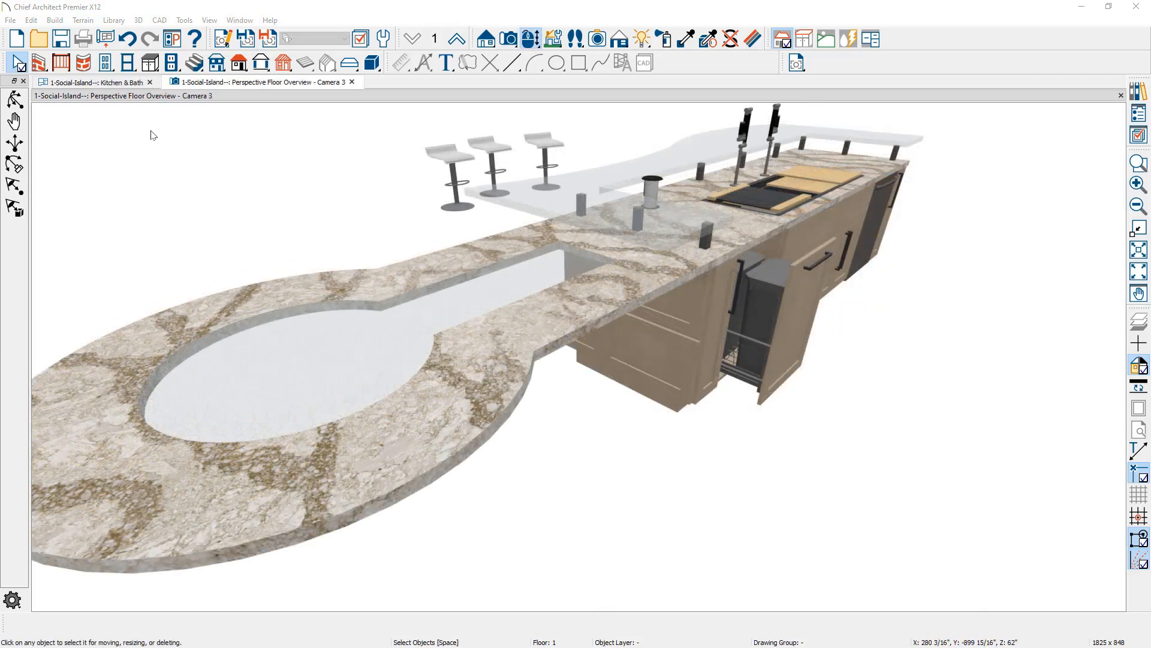
# - Create a backclipped cross section in the plan looking at the island's end opposite the round extension
pyautogui.click(119, 82)
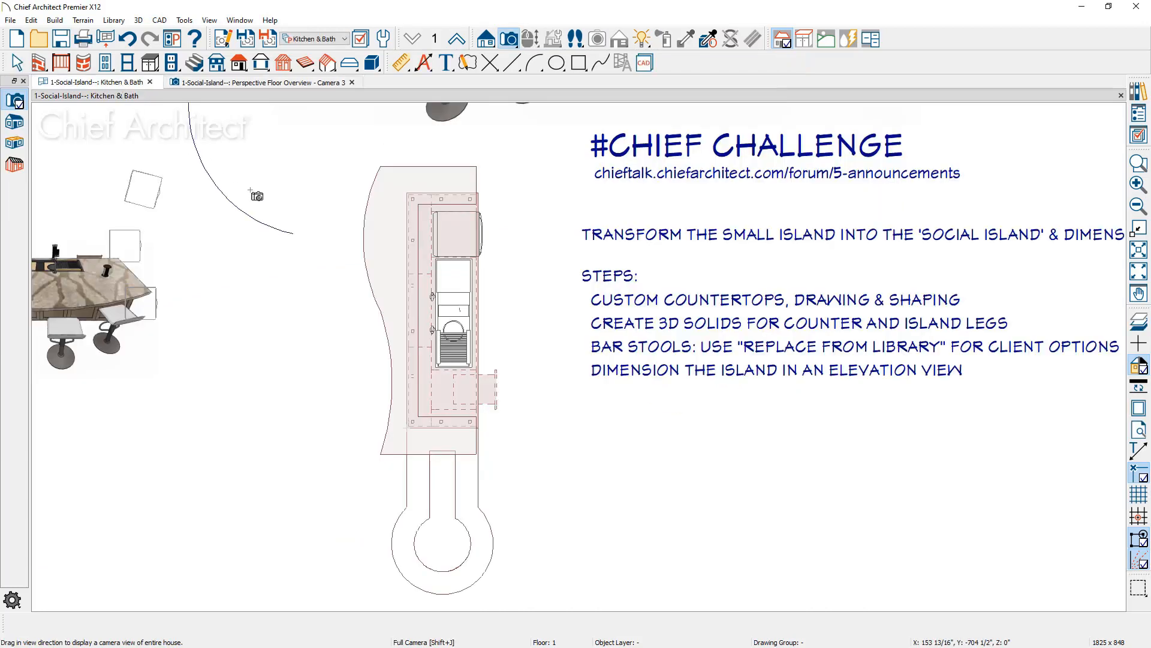
pyautogui.click(486, 42)
pyautogui.click(14, 121)
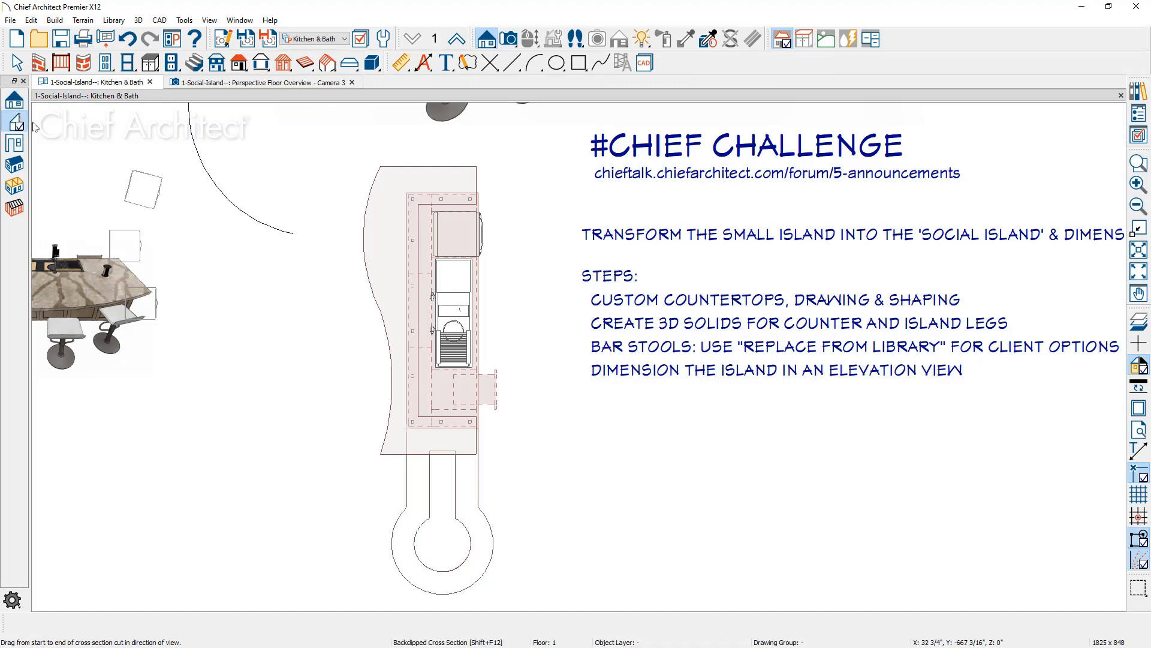
pyautogui.moveTo(486, 147); pyautogui.dragTo(487, 232)
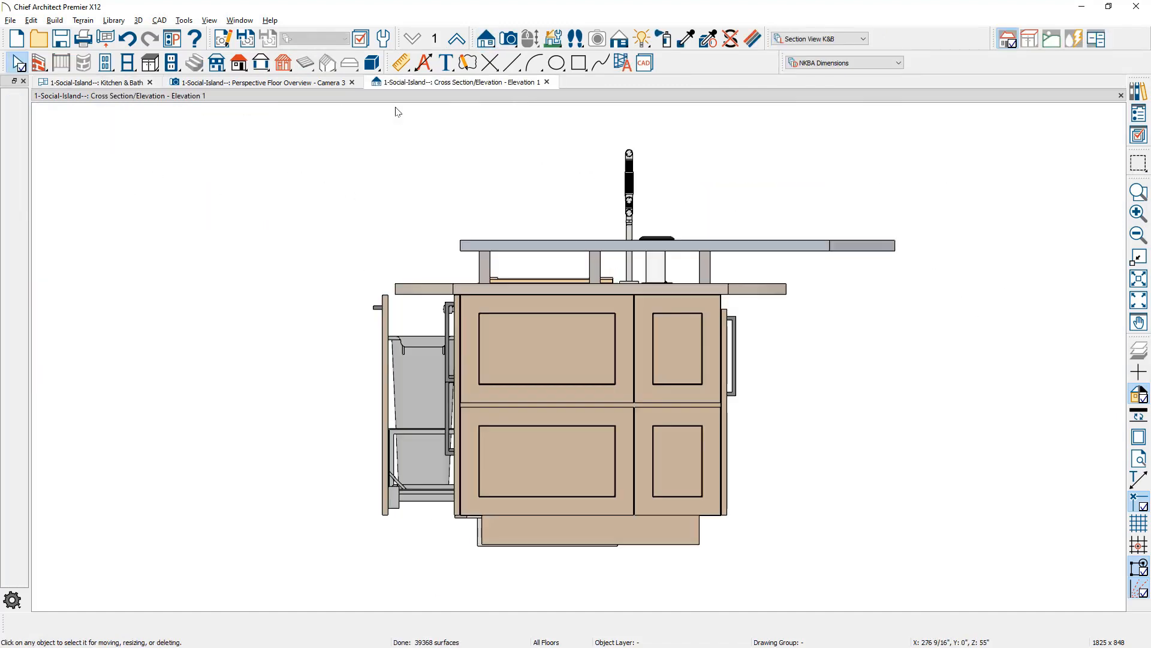
# - Draw a polyline solid leg from the raised countertop's underside to the floor beside the cabinet and set its width to 4"
pyautogui.click(372, 64)
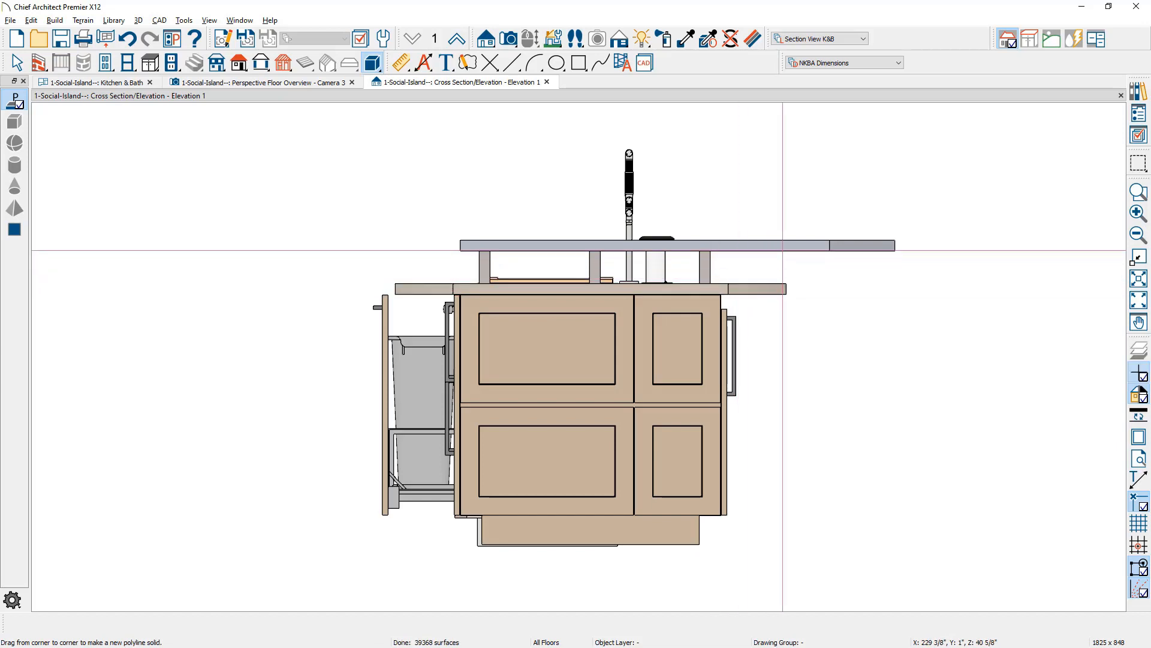
pyautogui.moveTo(783, 250); pyautogui.dragTo(749, 545)
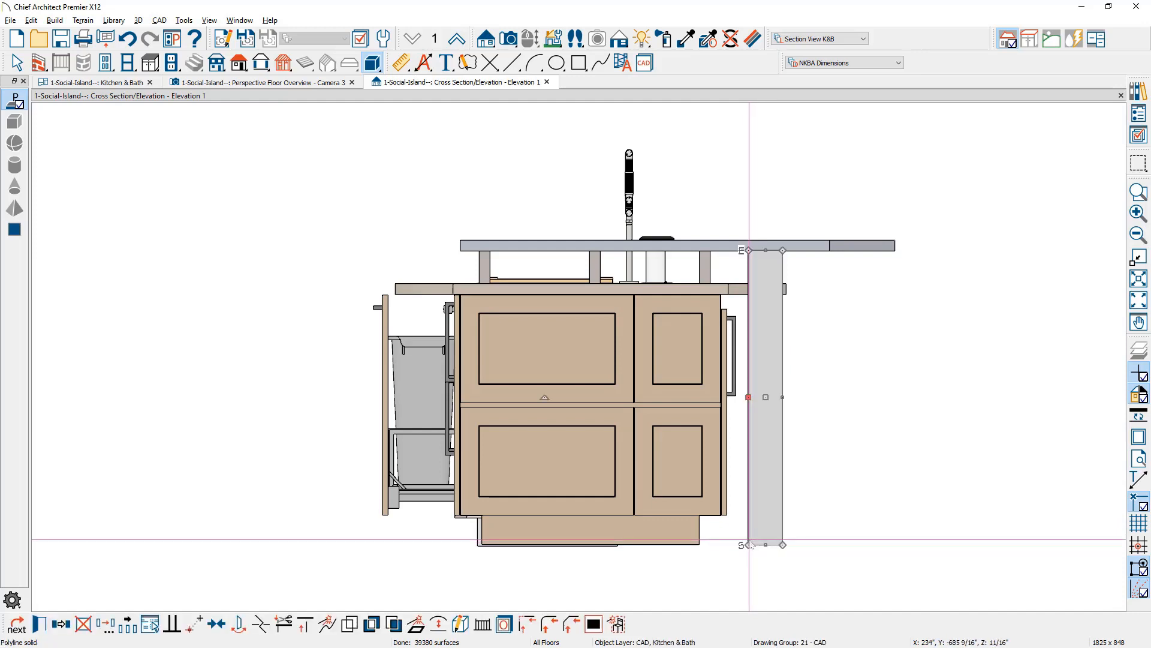
pyautogui.press('t')
pyautogui.click(768, 534)
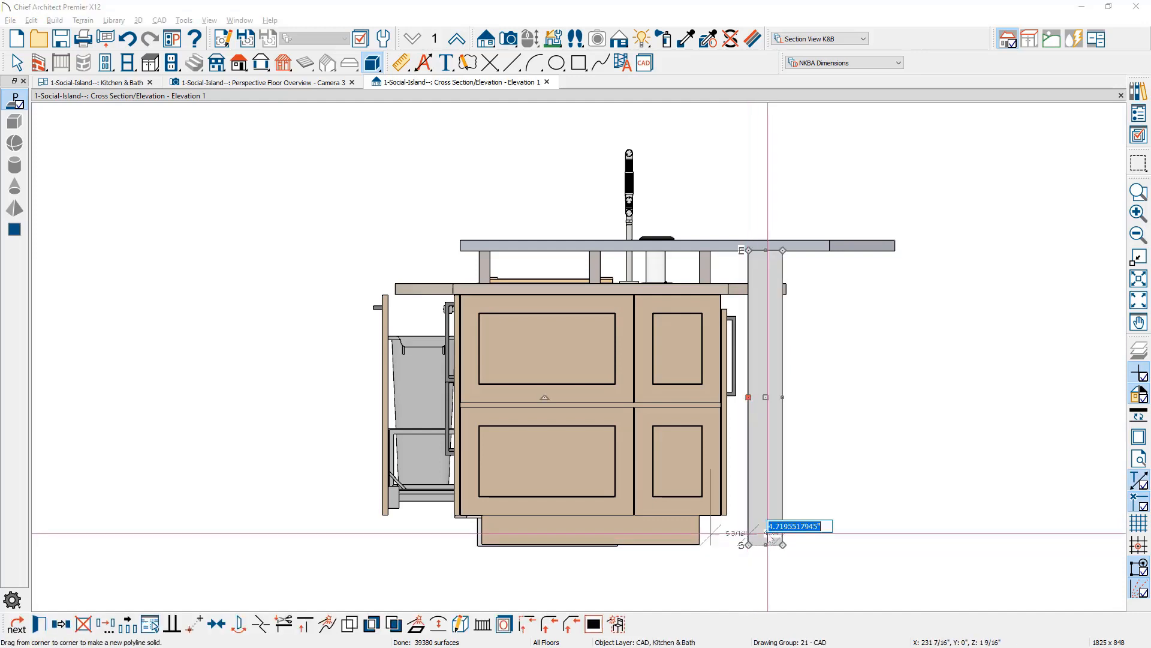
pyautogui.write('4')
pyautogui.press('Return')
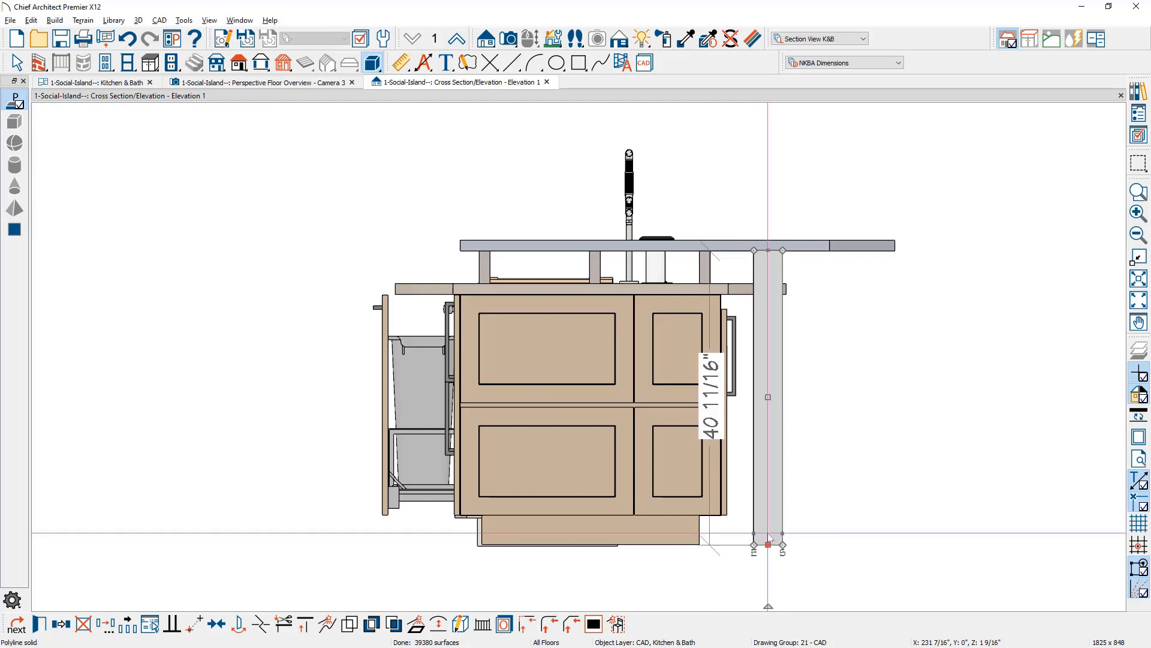
# - Taper the leg by widening its top edge to 7" with the end point locked, and set the solid's thickness
pyautogui.scroll(2, 757, 264)
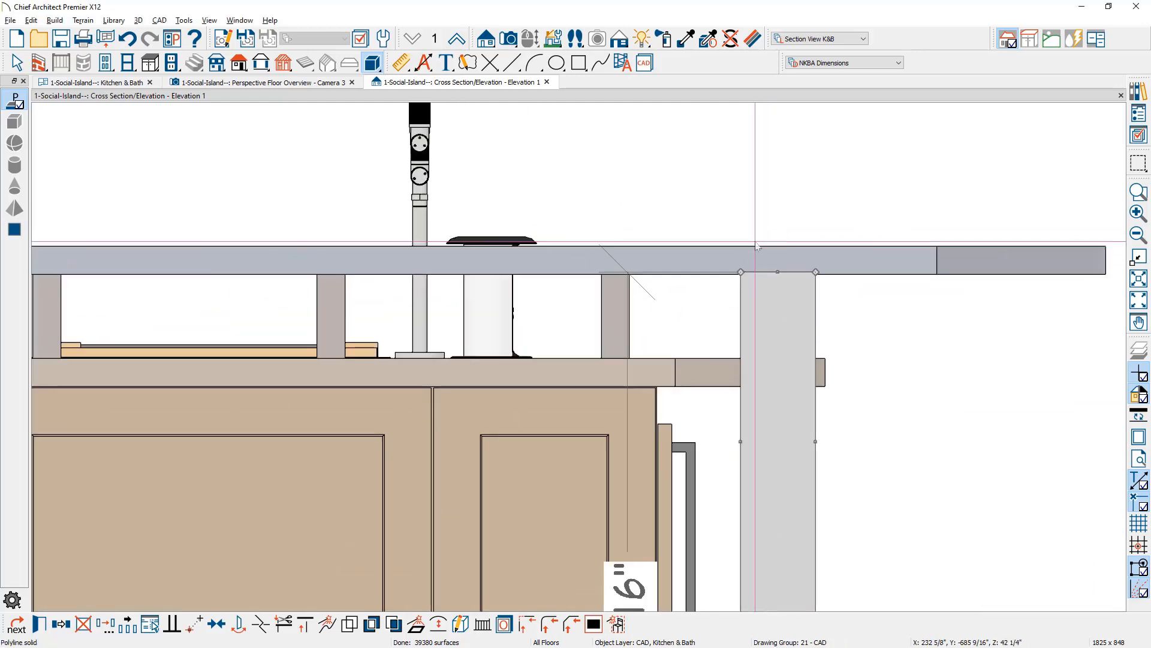
pyautogui.moveTo(721, 272); pyautogui.dragTo(730, 304)
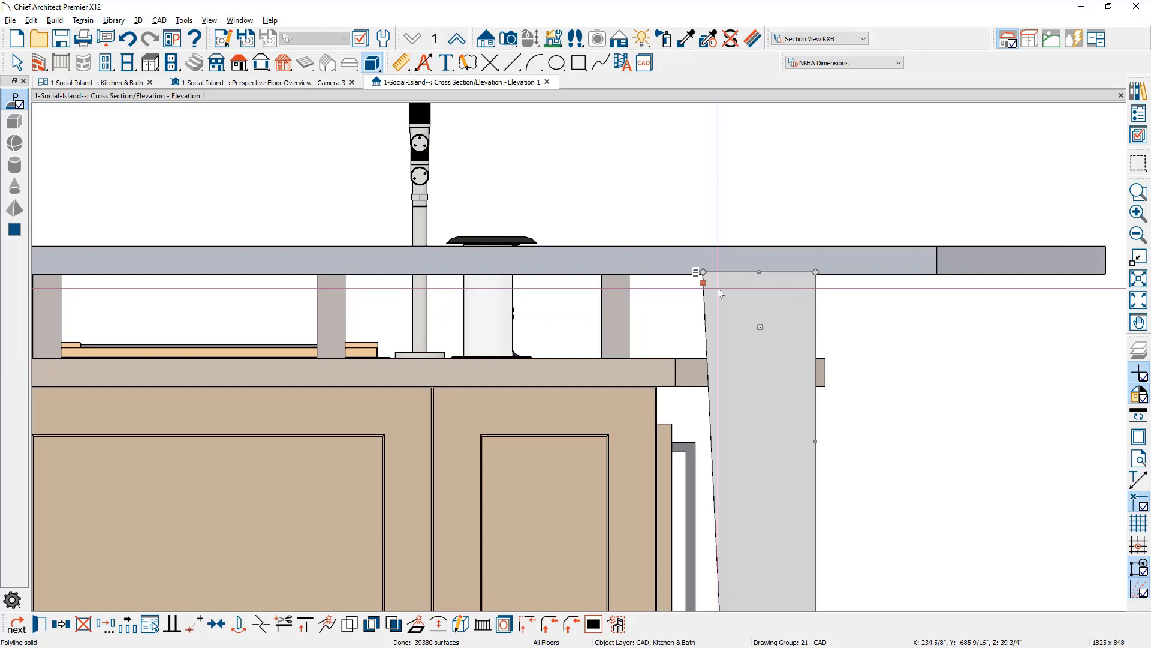
pyautogui.doubleClick(758, 270)
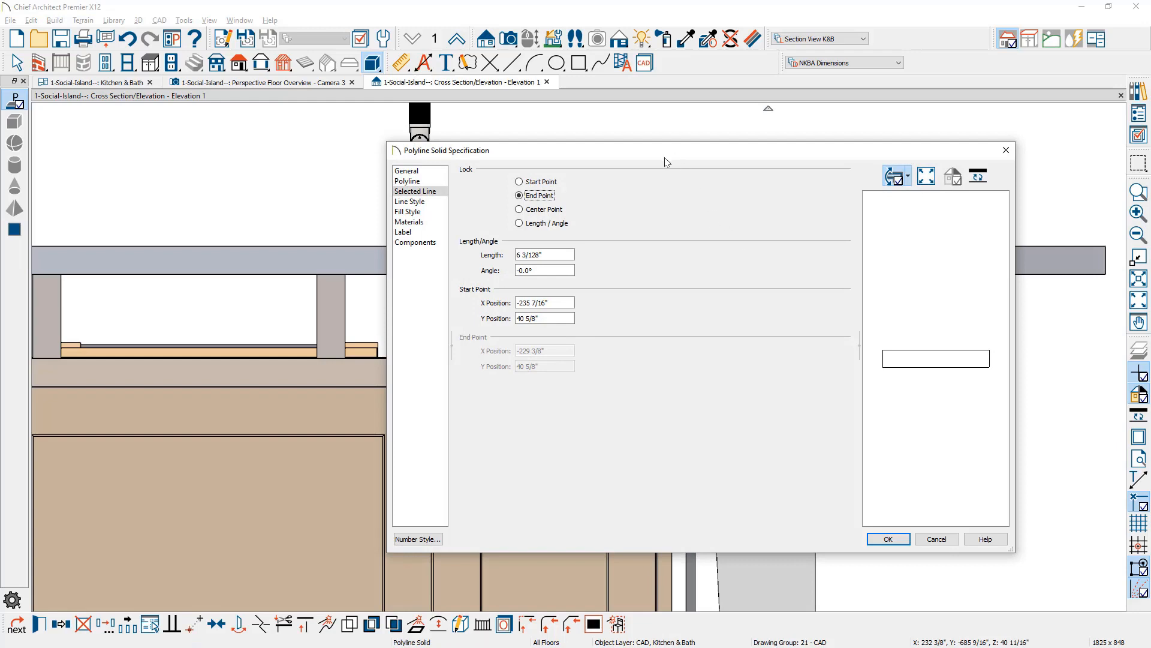
pyautogui.moveTo(513, 157); pyautogui.dragTo(521, 320)
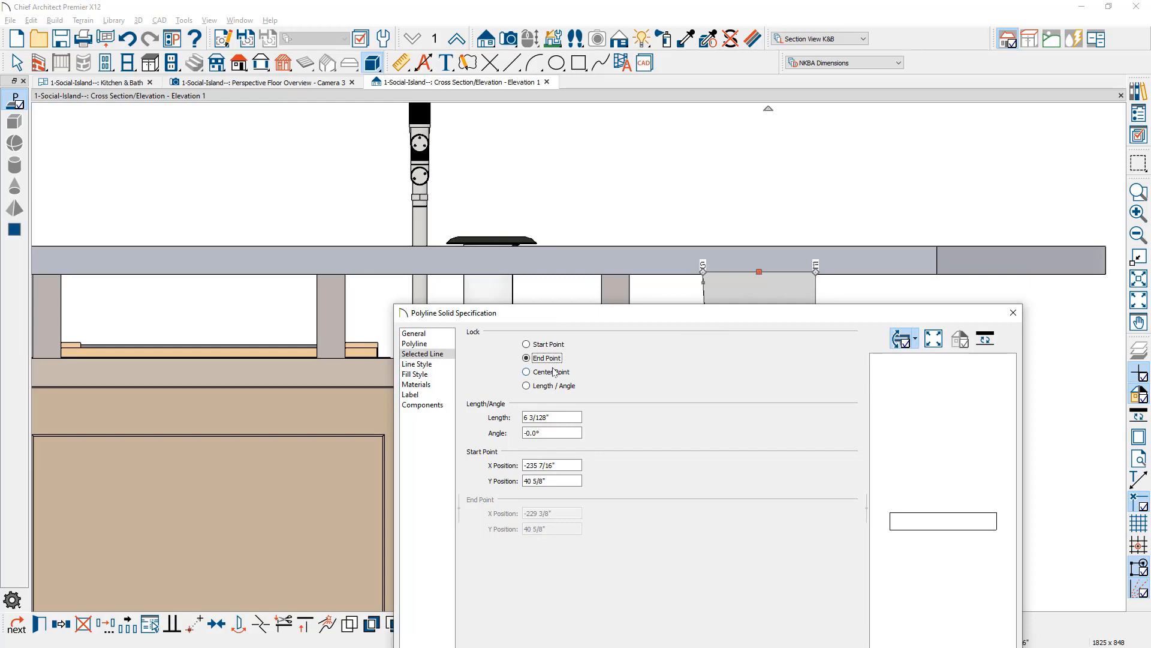
pyautogui.press('Tab')
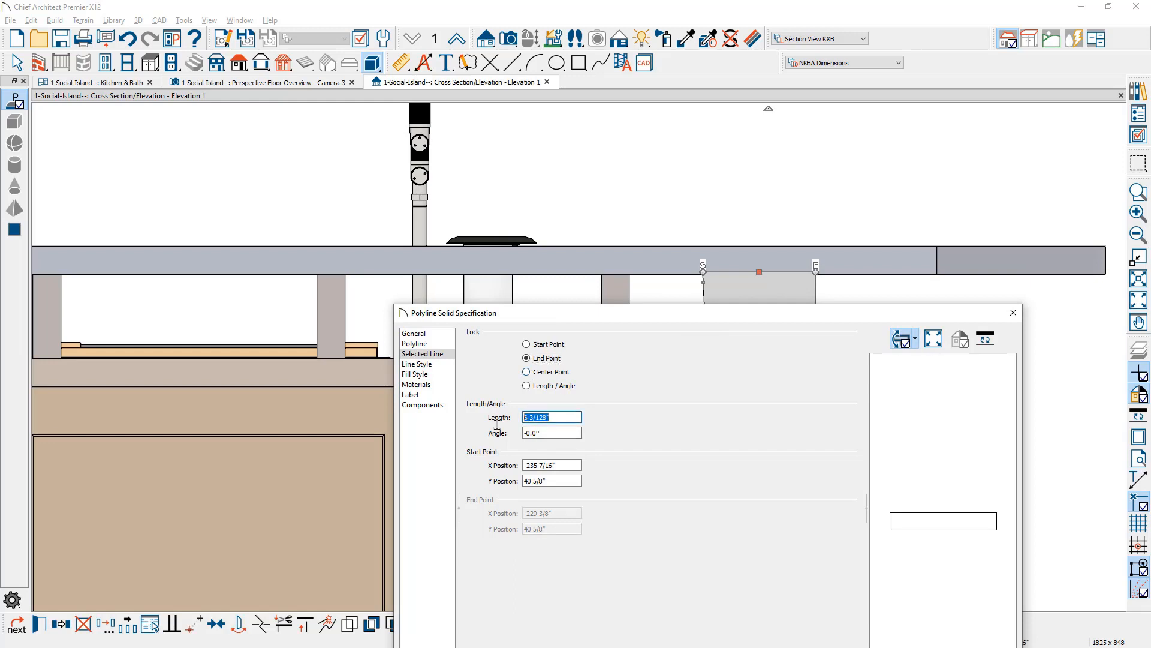
pyautogui.write('7')
pyautogui.moveTo(562, 313); pyautogui.dragTo(559, 294)
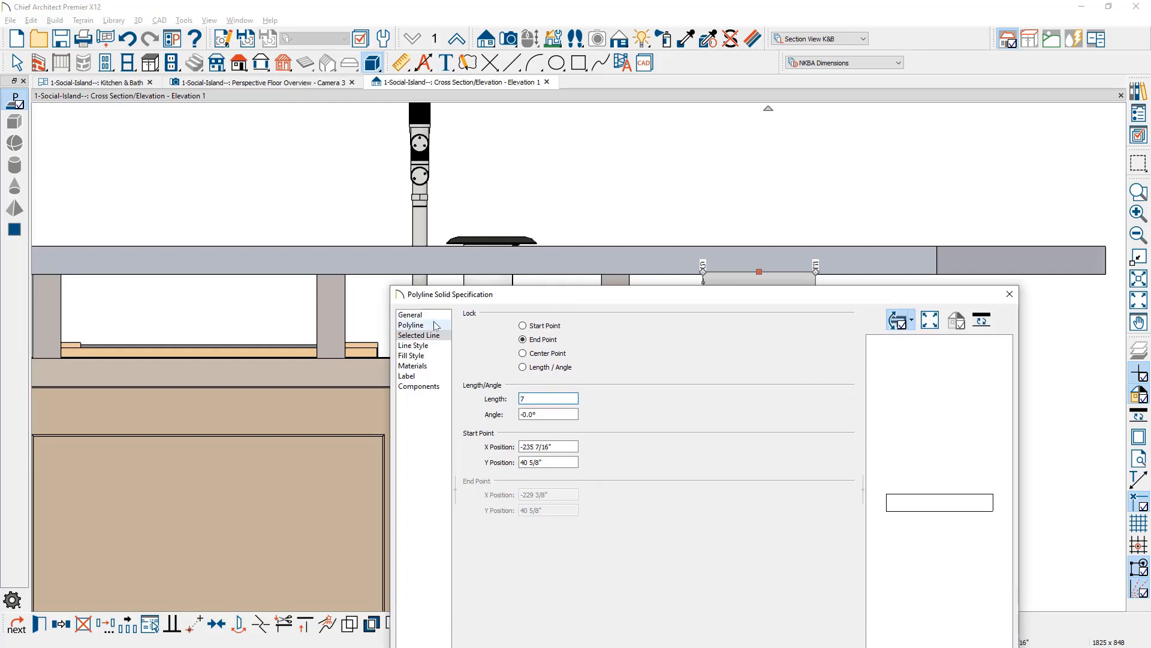
pyautogui.click(413, 315)
pyautogui.moveTo(567, 340); pyautogui.dragTo(539, 343)
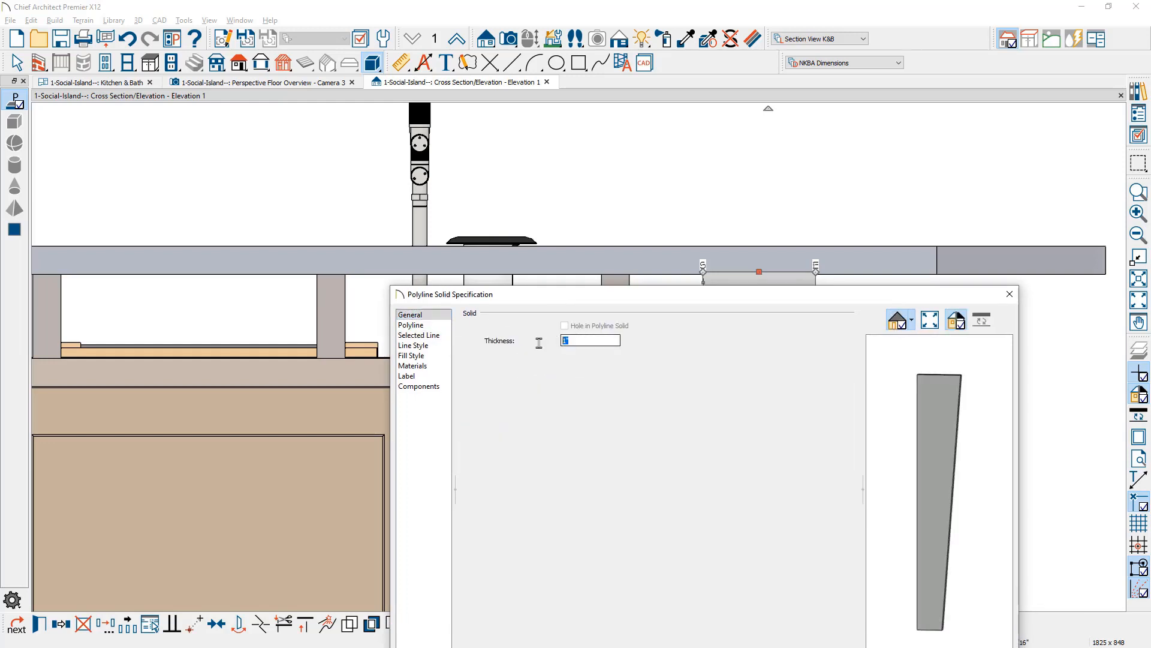
pyautogui.press('Return')
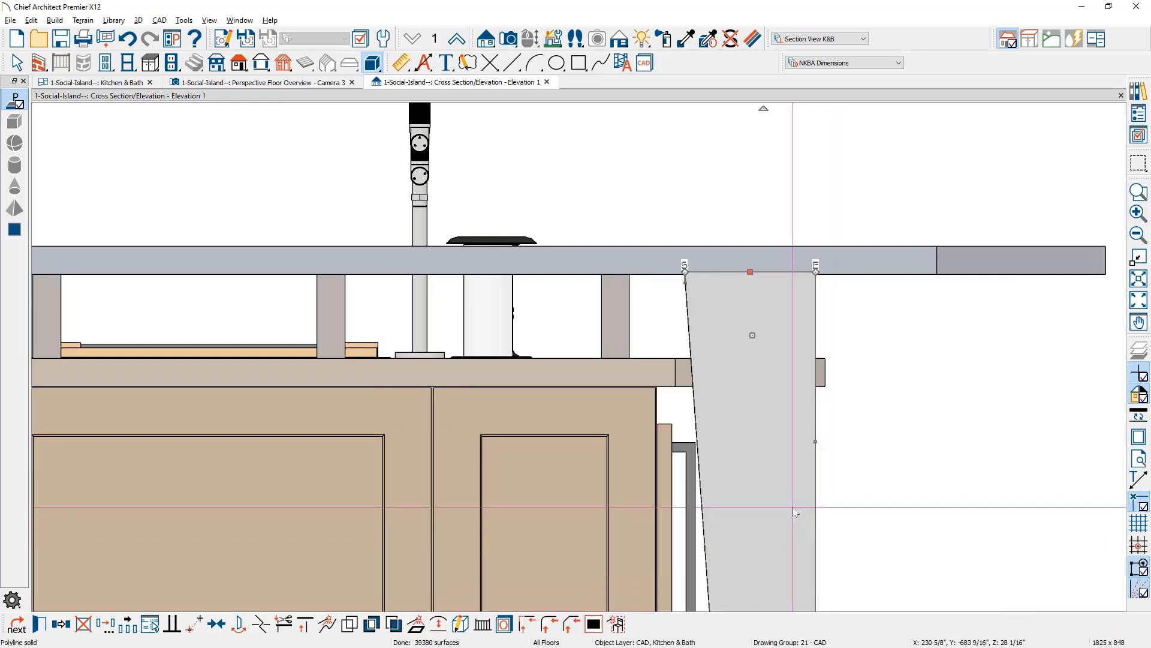
# - Apply the cabinet's painted Mocha alder material to the tapered leg
pyautogui.click(687, 38)
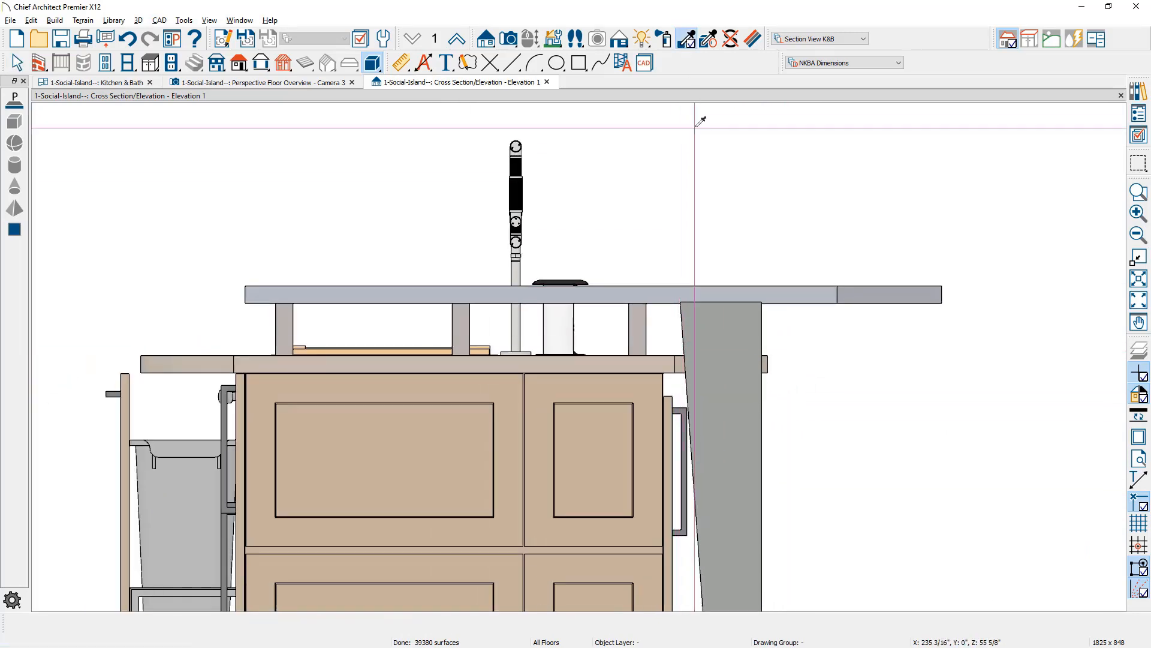
pyautogui.click(638, 384)
pyautogui.click(714, 375)
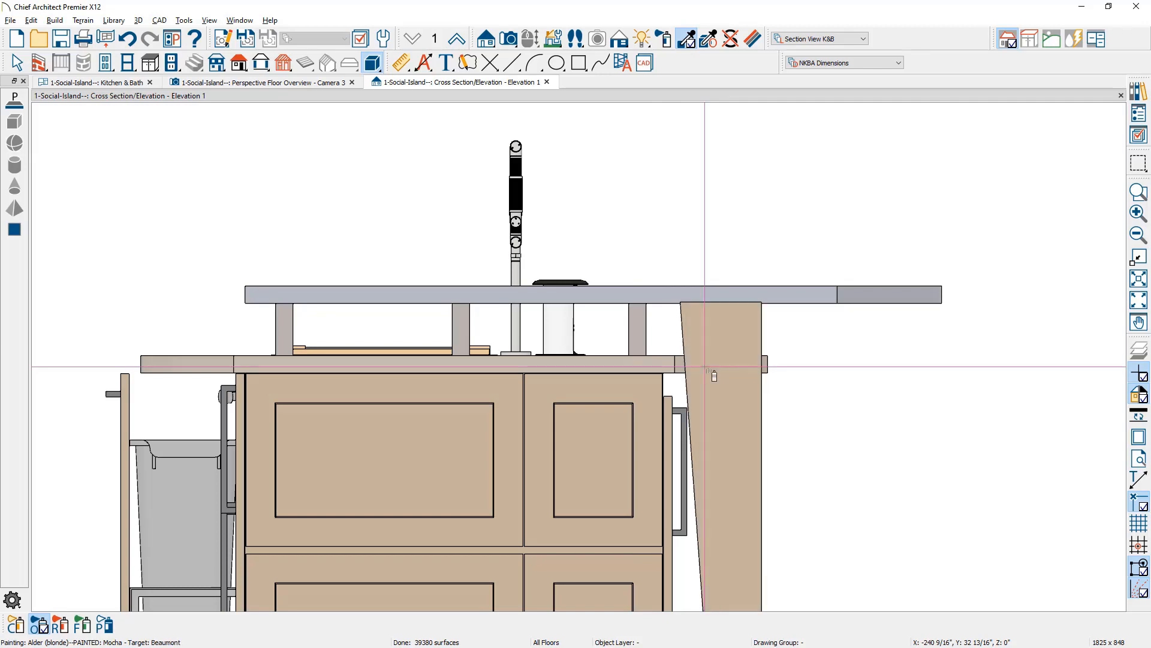
# - In the plan, move the leg about 18 1/4" so it sits under the raised countertop's overhang at the island's end
pyautogui.click(123, 85)
pyautogui.scroll(3, 412, 259)
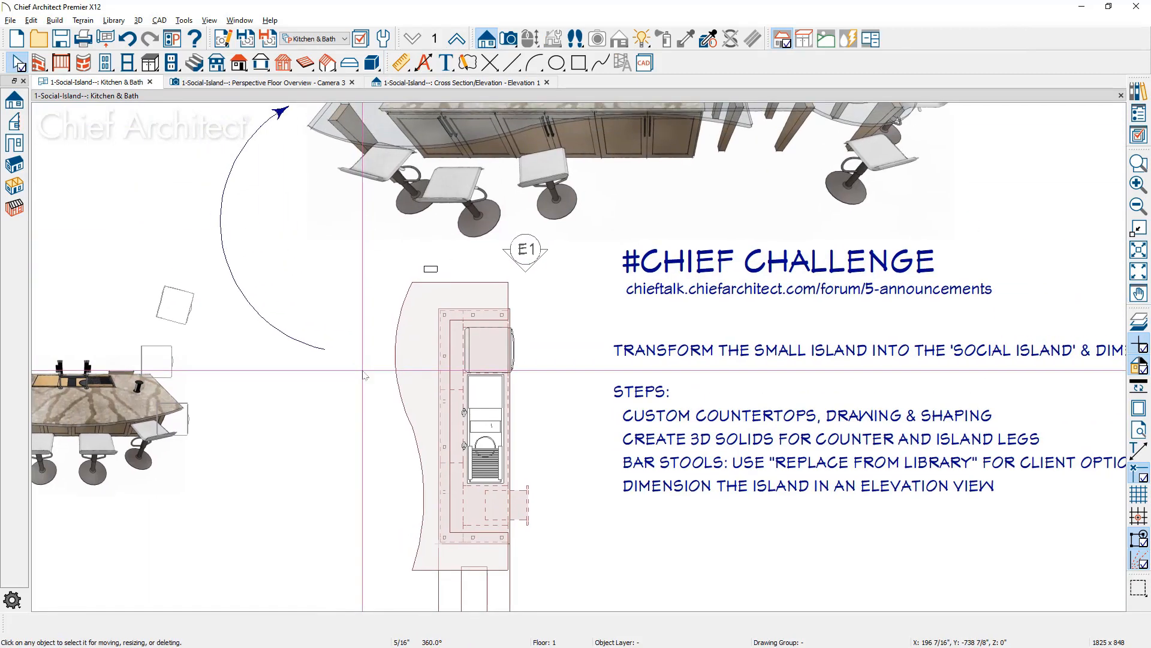
pyautogui.scroll(1, 410, 255)
pyautogui.click(445, 280)
pyautogui.moveTo(446, 278); pyautogui.dragTo(478, 327)
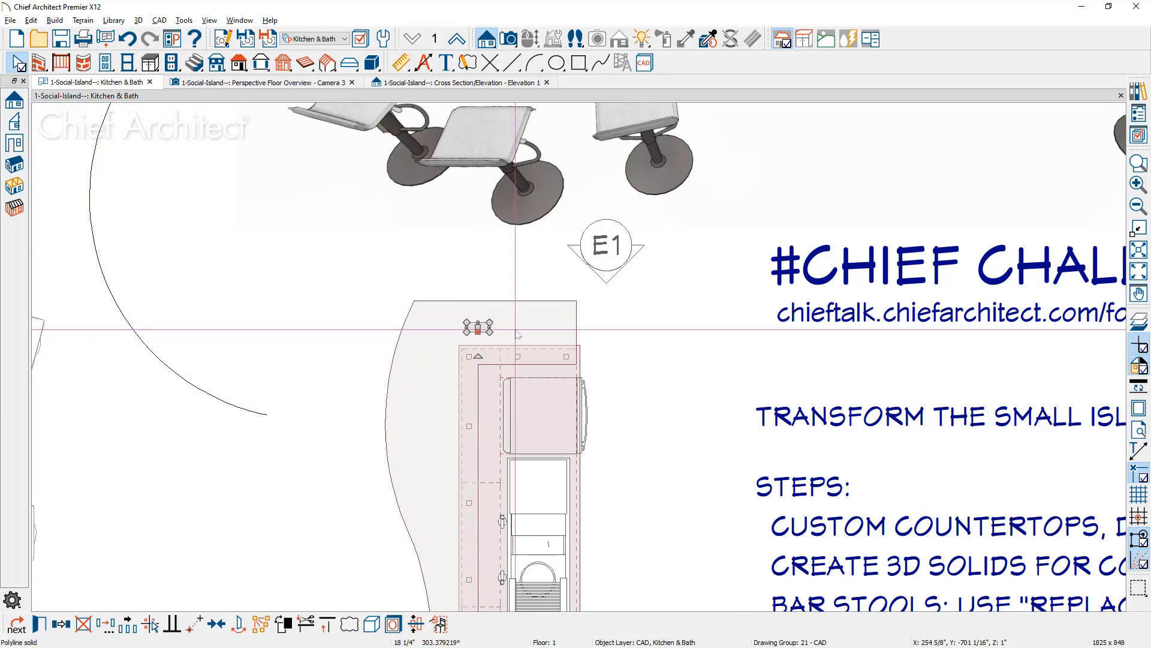
# - Make a mirrored copy of the leg beside the original under the overhang
pyautogui.click(62, 628)
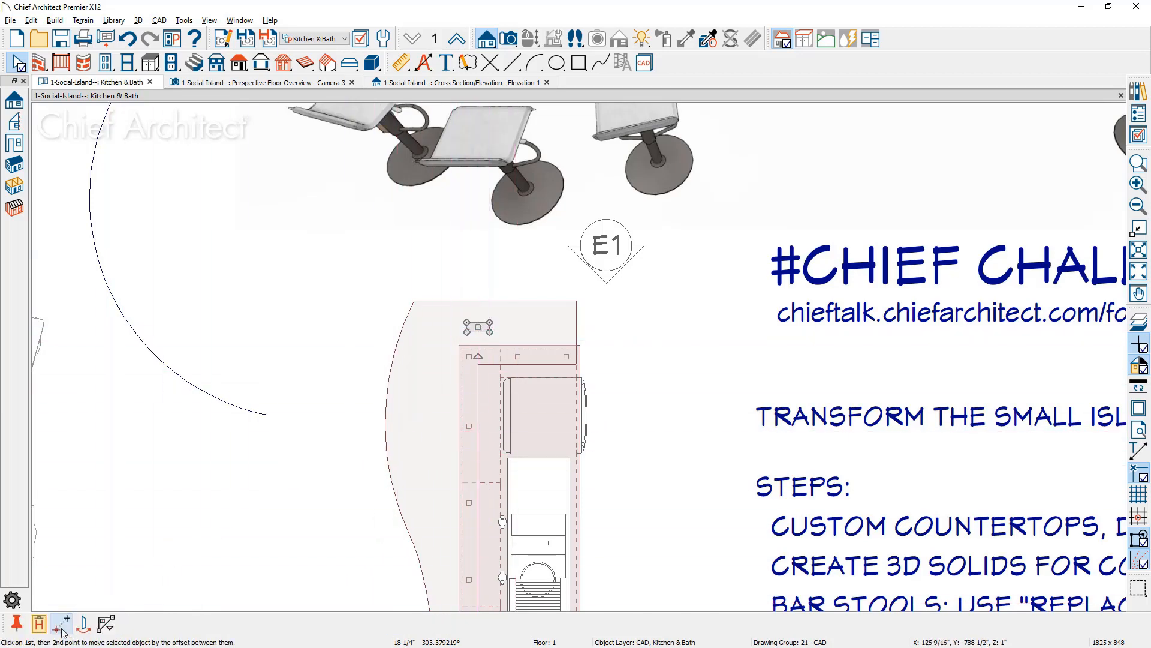
pyautogui.click(84, 625)
pyautogui.click(501, 367)
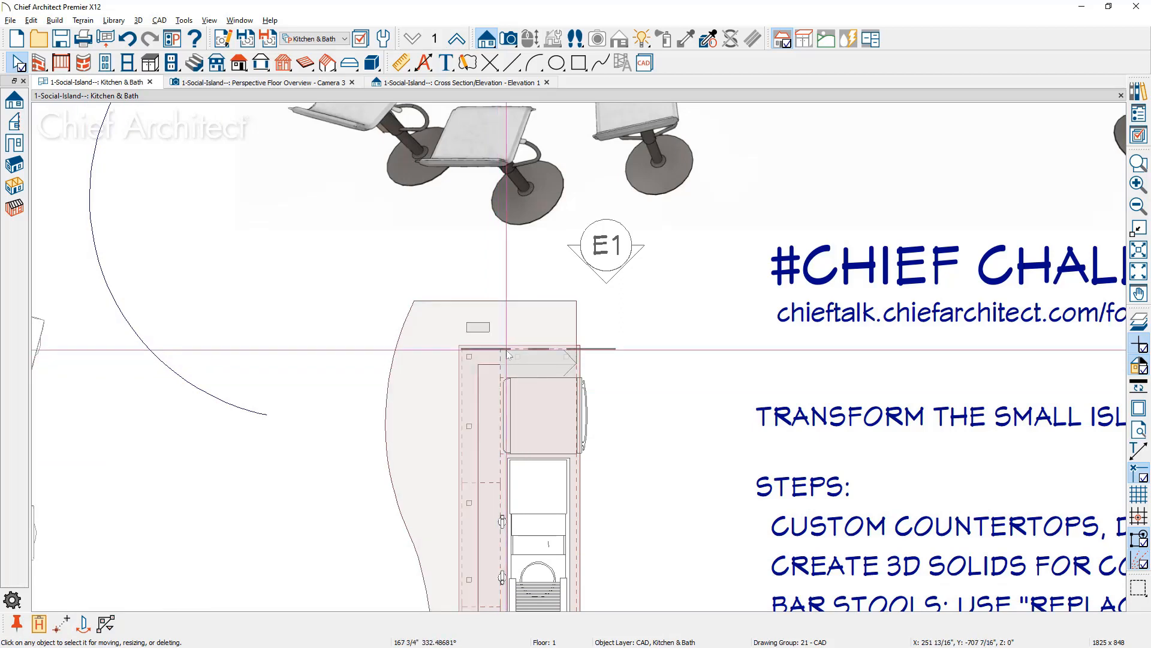
pyautogui.click(520, 342)
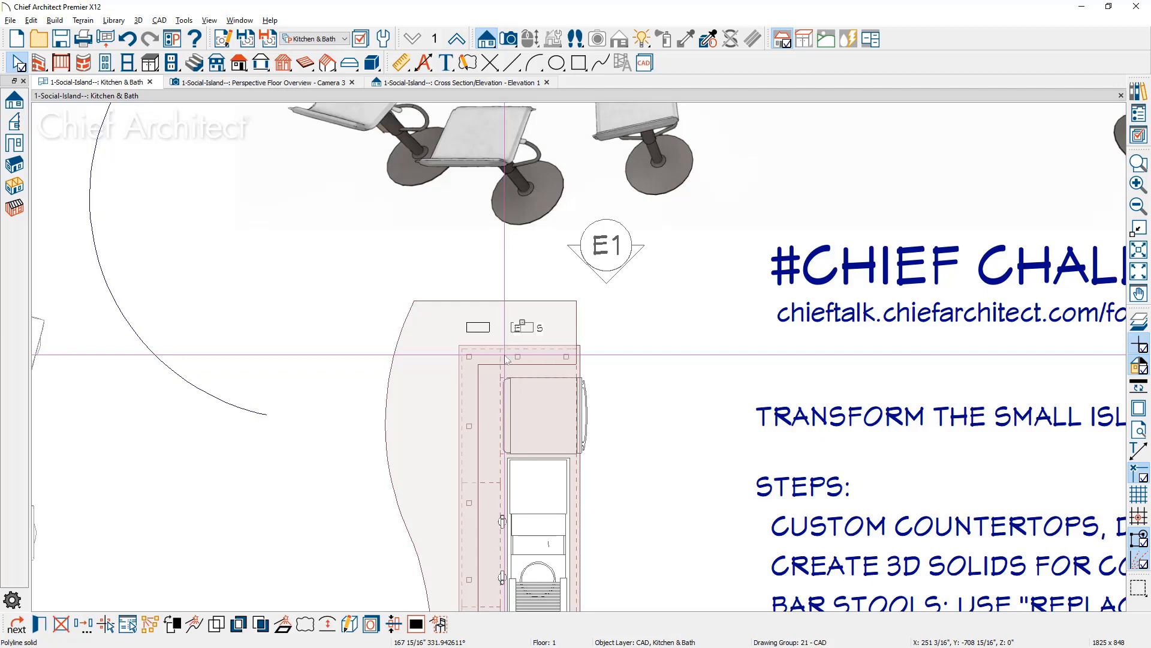
# - Spread the two legs apart, moving the copy about 9 1/4" and the original about 8 5/8" outward, and check them in the perspective overview
pyautogui.click(521, 328)
pyautogui.moveTo(548, 333); pyautogui.dragTo(578, 332)
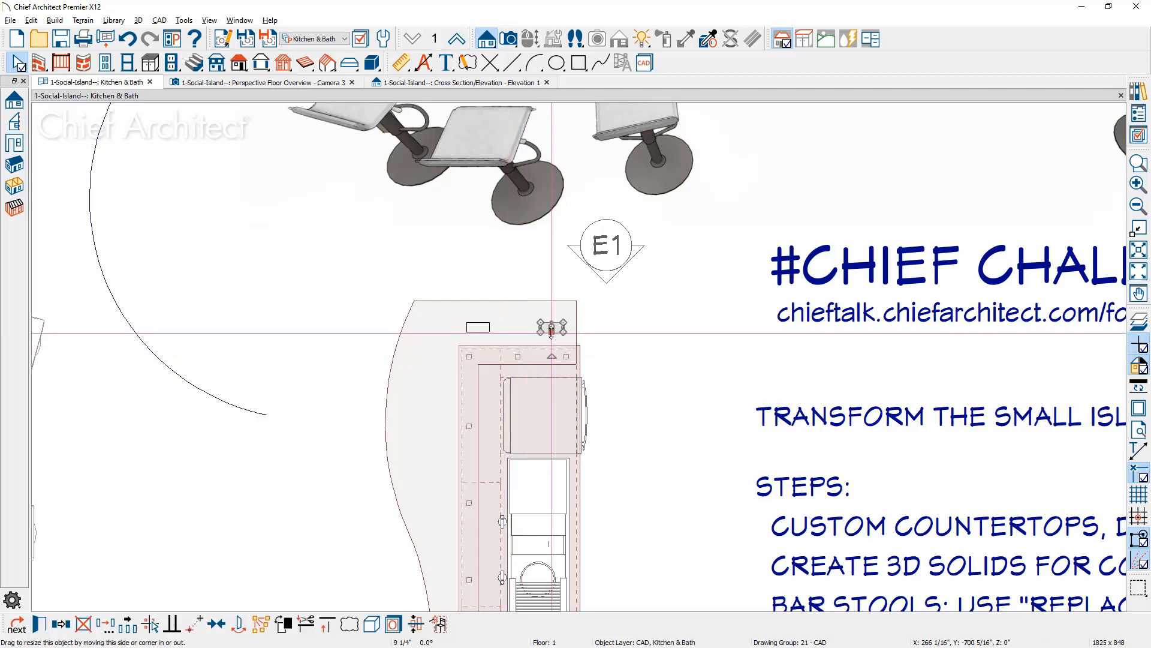
pyautogui.click(637, 427)
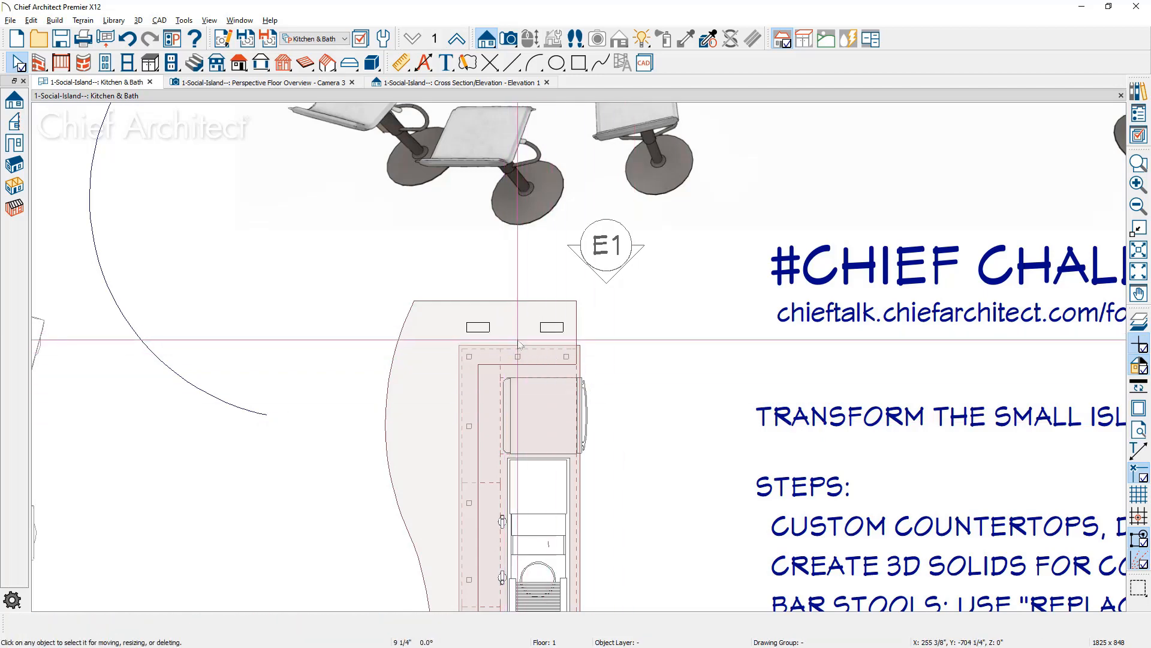
pyautogui.click(478, 327)
pyautogui.moveTo(478, 327); pyautogui.dragTo(451, 327)
pyautogui.press('Escape')
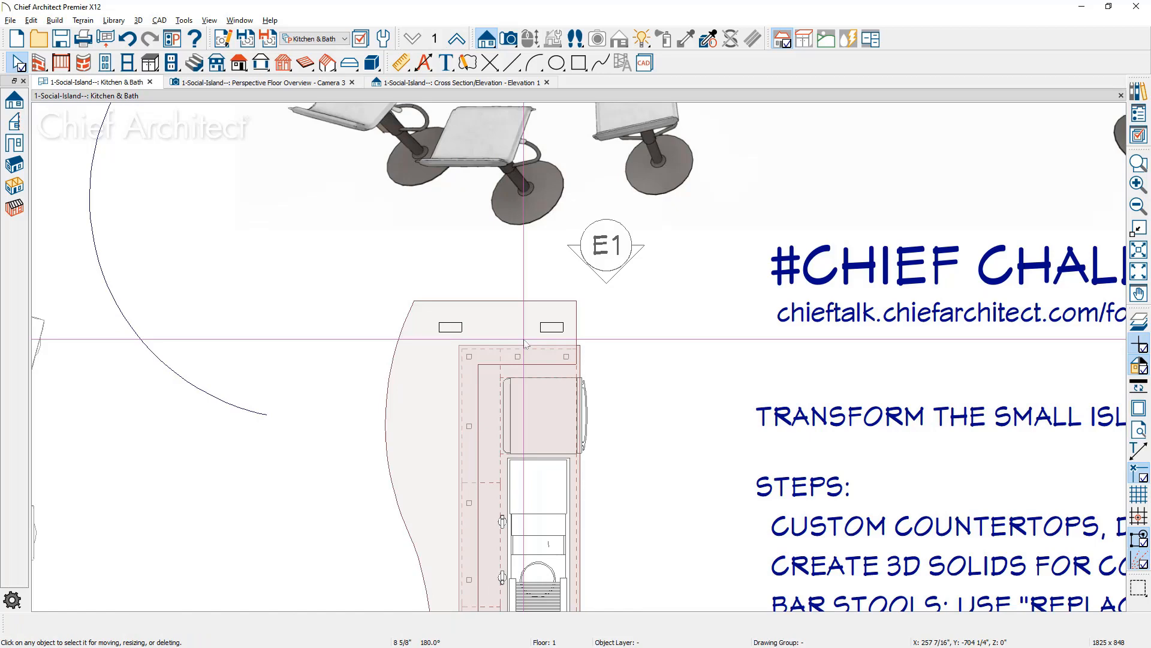
pyautogui.click(328, 86)
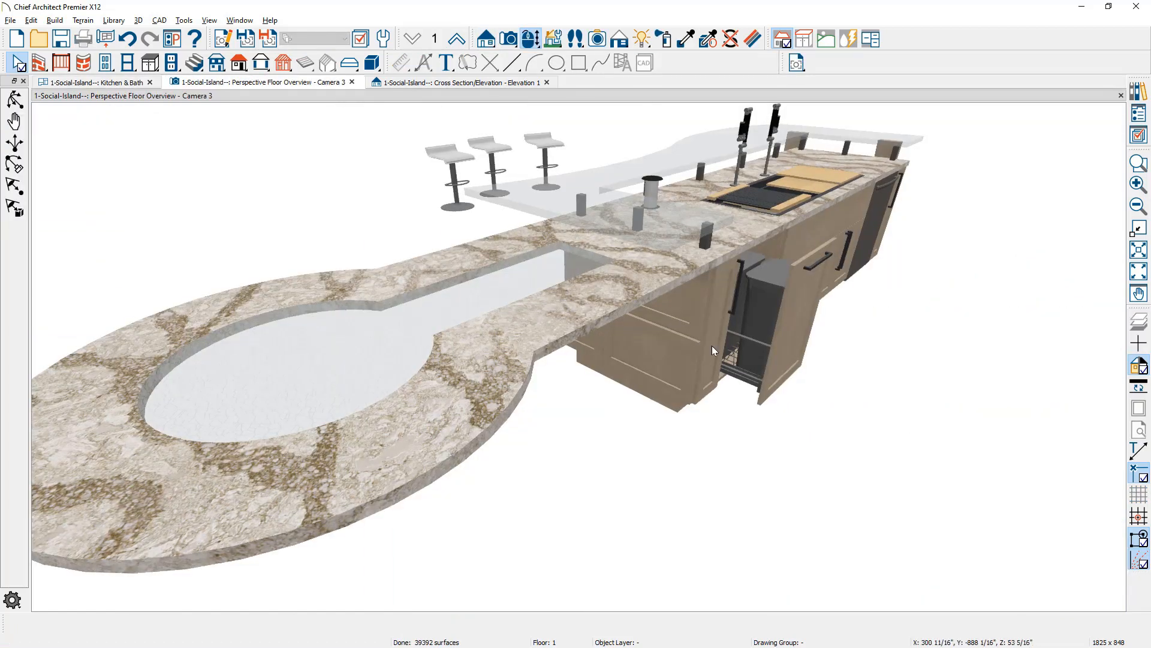
pyautogui.moveTo(813, 358); pyautogui.dragTo(535, 340, button='middle')
pyautogui.scroll(-3, 527, 339)
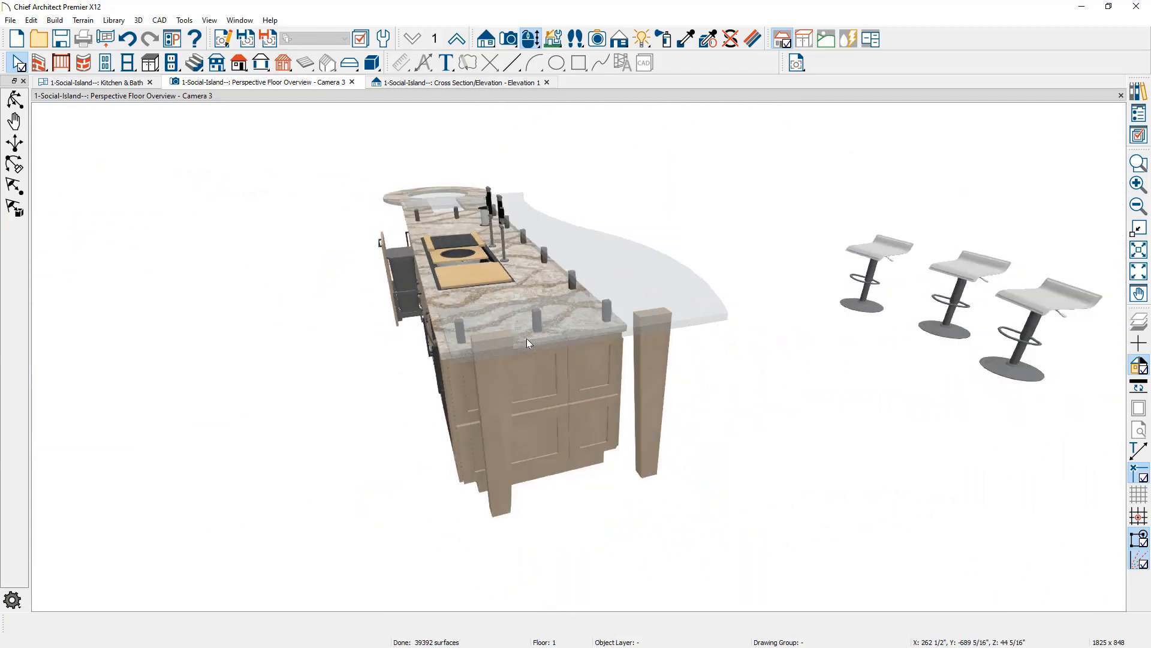
# - Convert only the selected outer tapered leg to an interior fixture symbol, adding it to the library and showing the advanced options
pyautogui.click(656, 382)
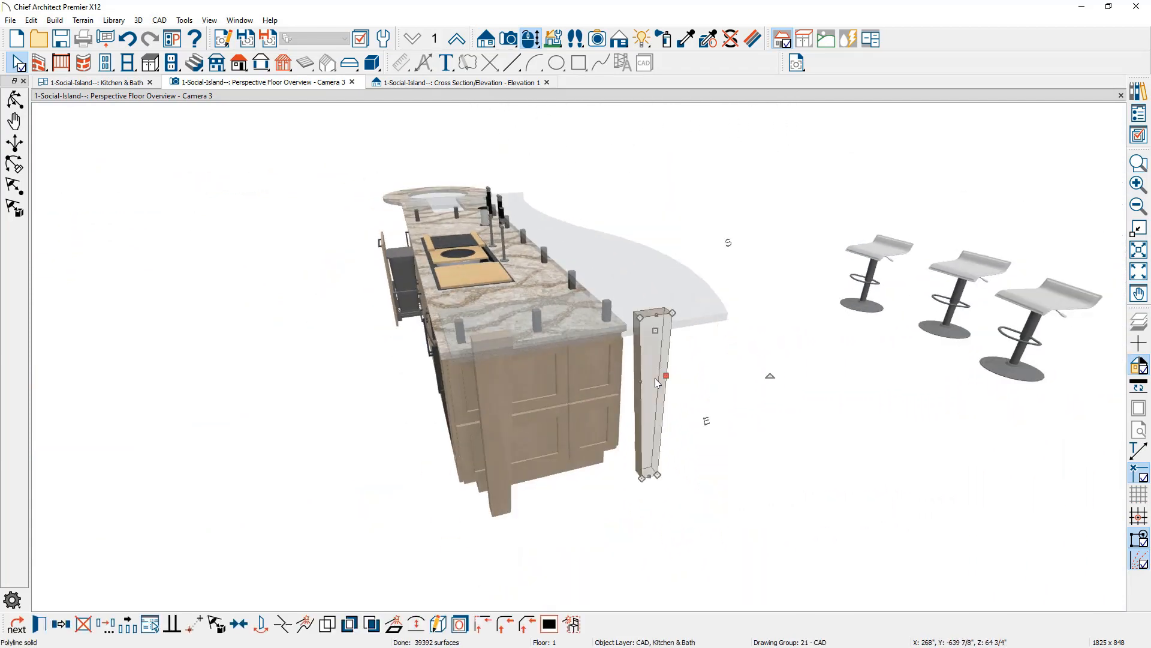
pyautogui.click(184, 20)
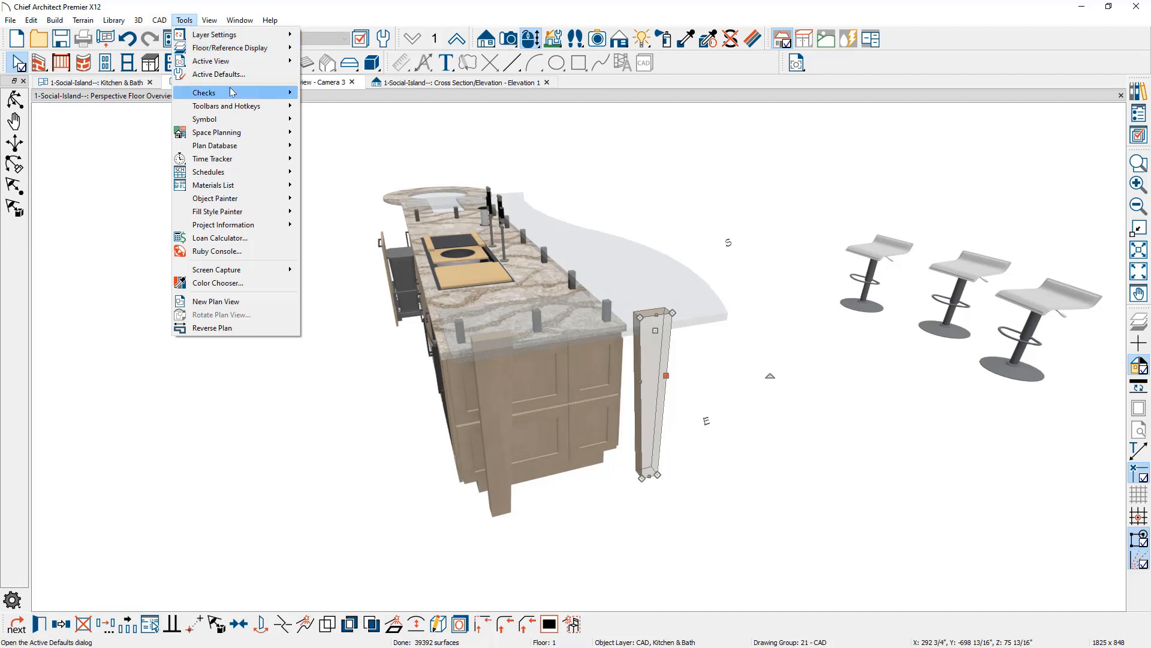
pyautogui.moveTo(233, 91)
pyautogui.moveTo(245, 121)
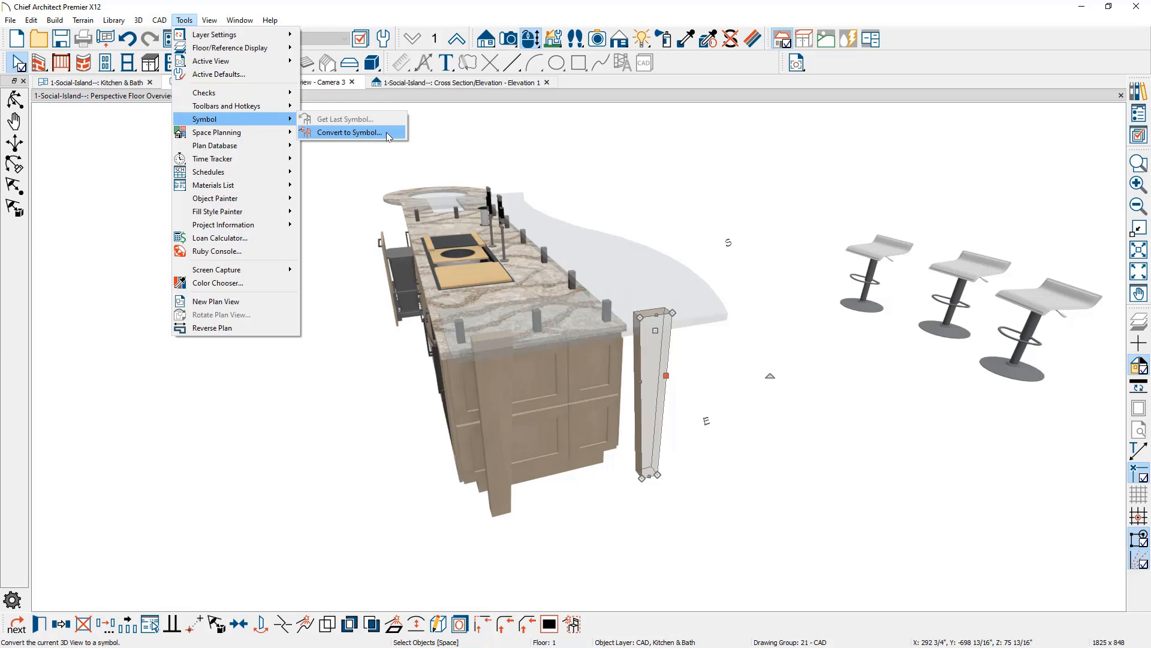
pyautogui.click(388, 133)
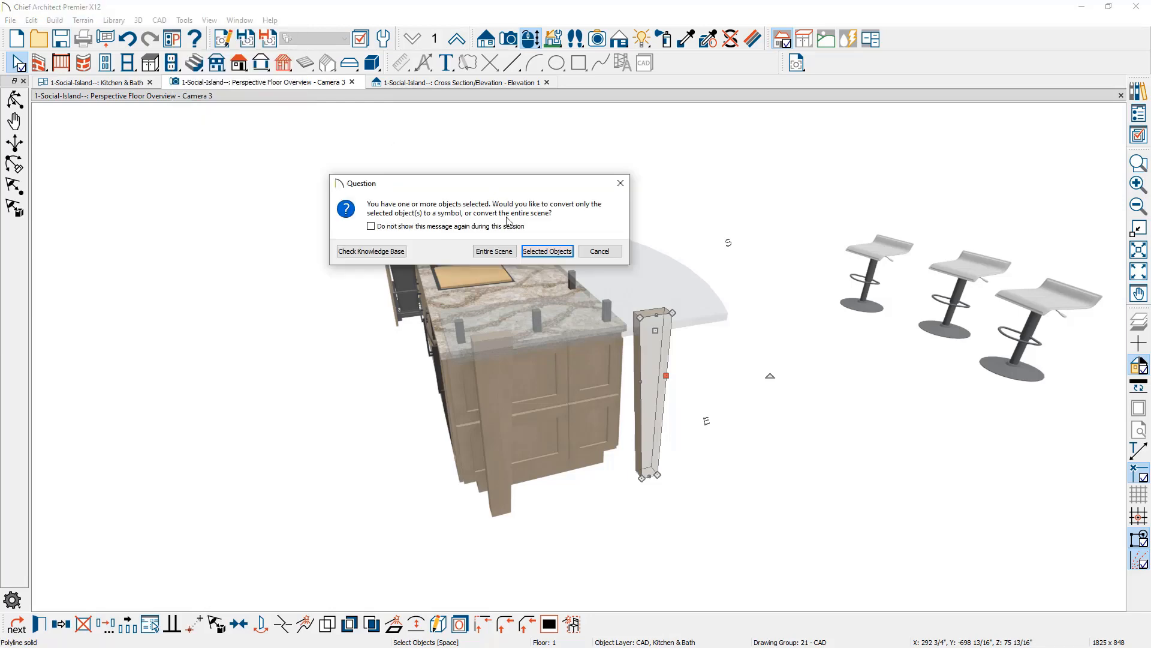
pyautogui.click(546, 252)
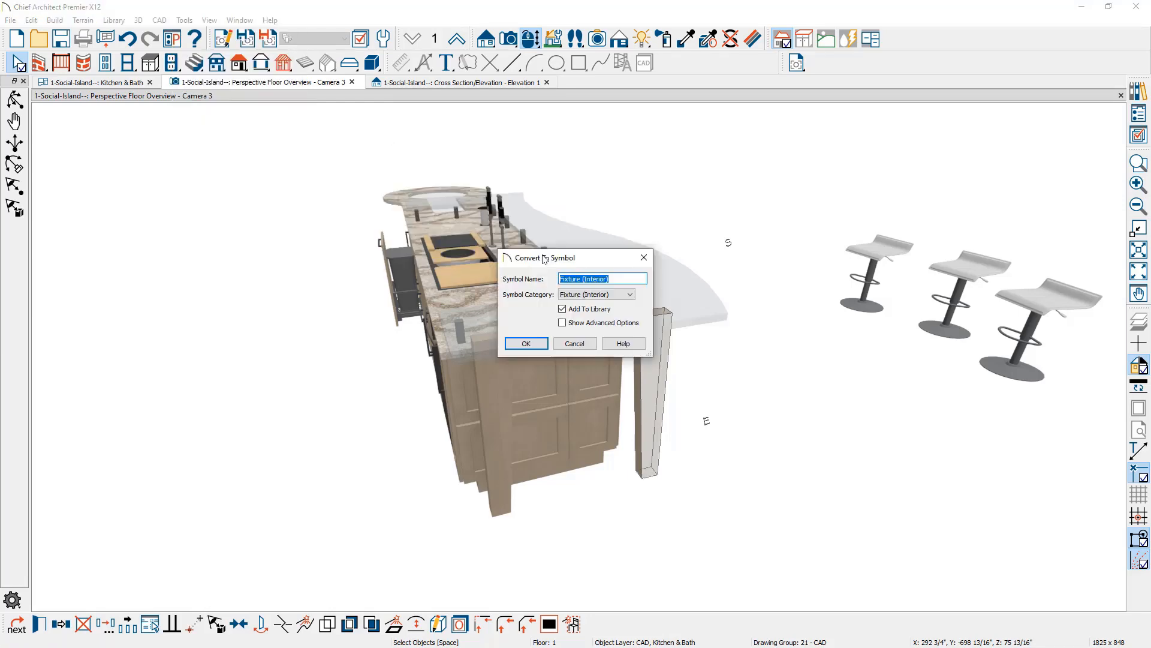
pyautogui.click(562, 324)
pyautogui.click(527, 345)
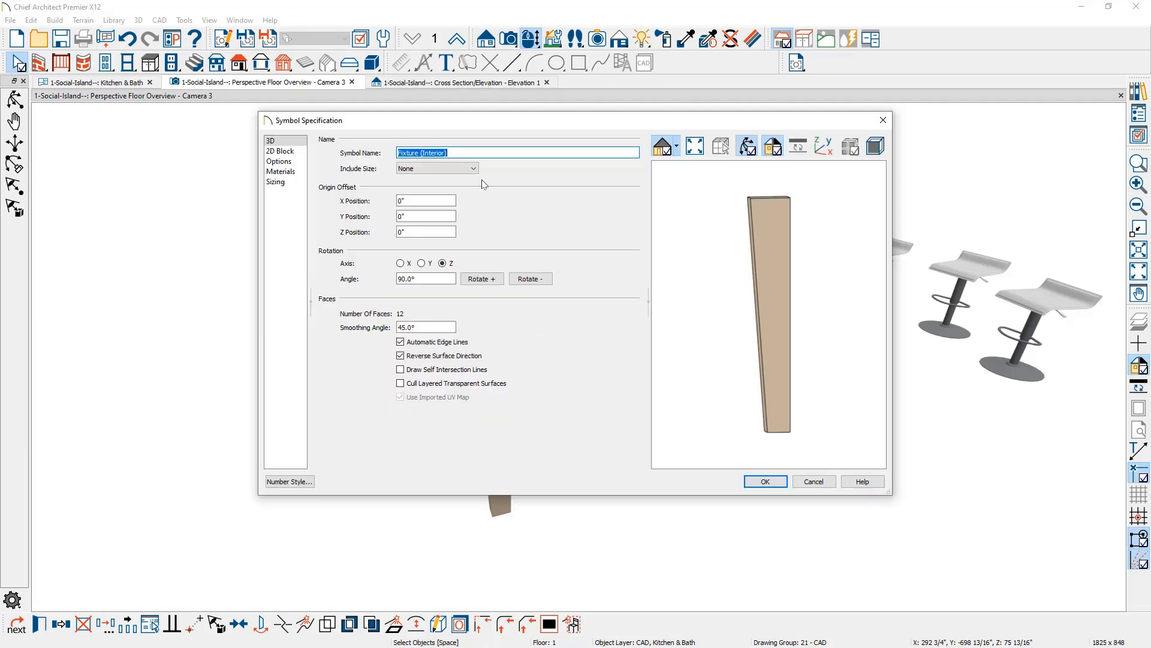
# - Name the symbol 42 Leg, keep its special placement at None, and pick it from the library for placement beside the island
pyautogui.moveTo(481, 152); pyautogui.dragTo(378, 157)
pyautogui.write('42 Leg')
pyautogui.click(290, 162)
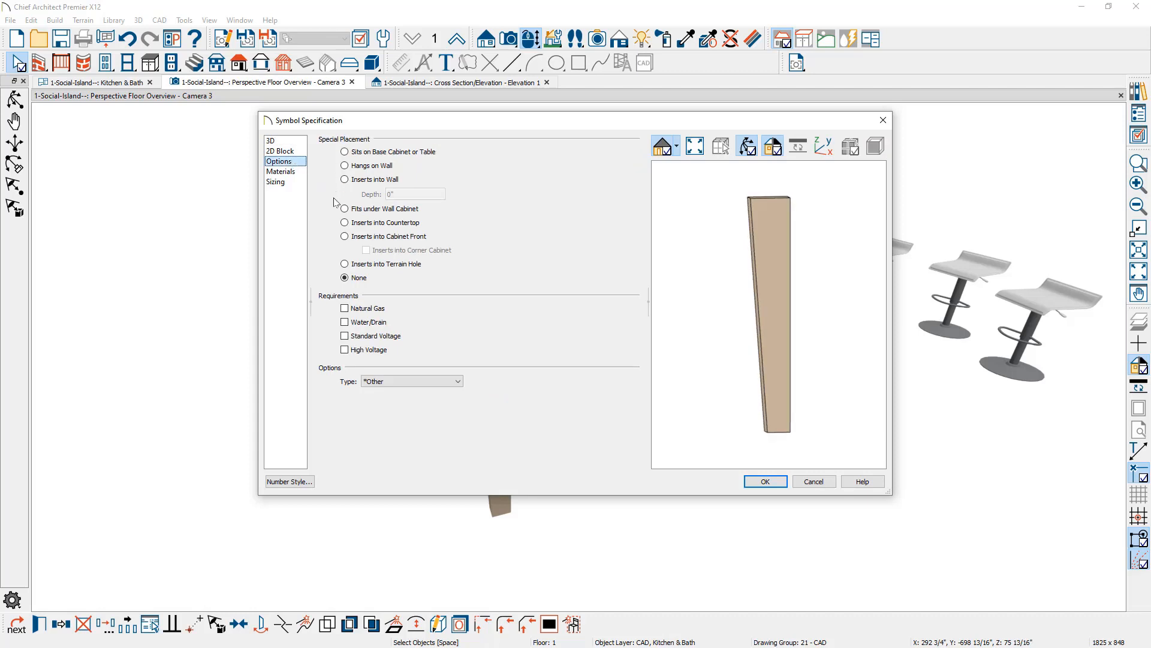
pyautogui.moveTo(392, 124); pyautogui.dragTo(389, 281)
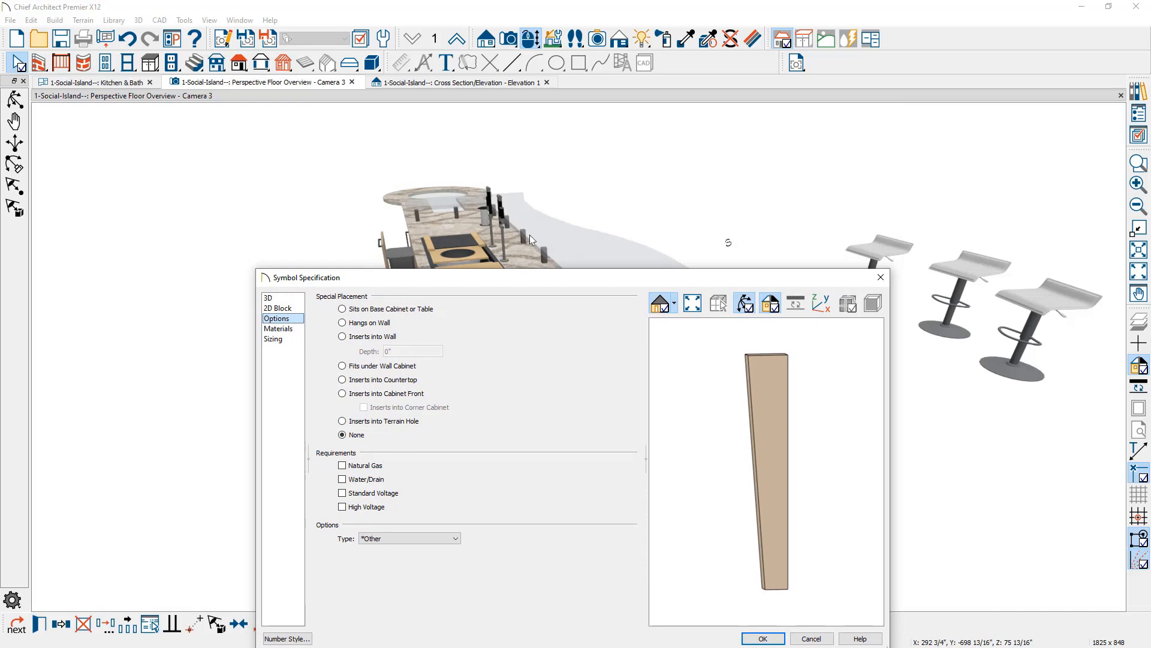
pyautogui.moveTo(531, 278); pyautogui.dragTo(528, 191)
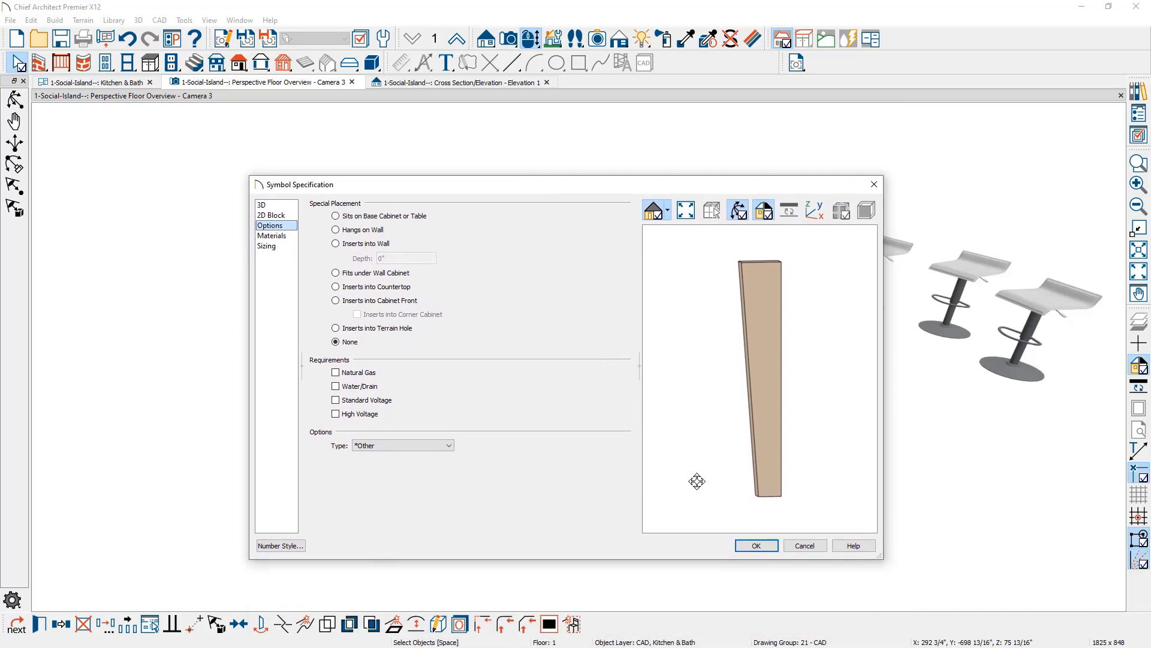
pyautogui.click(757, 545)
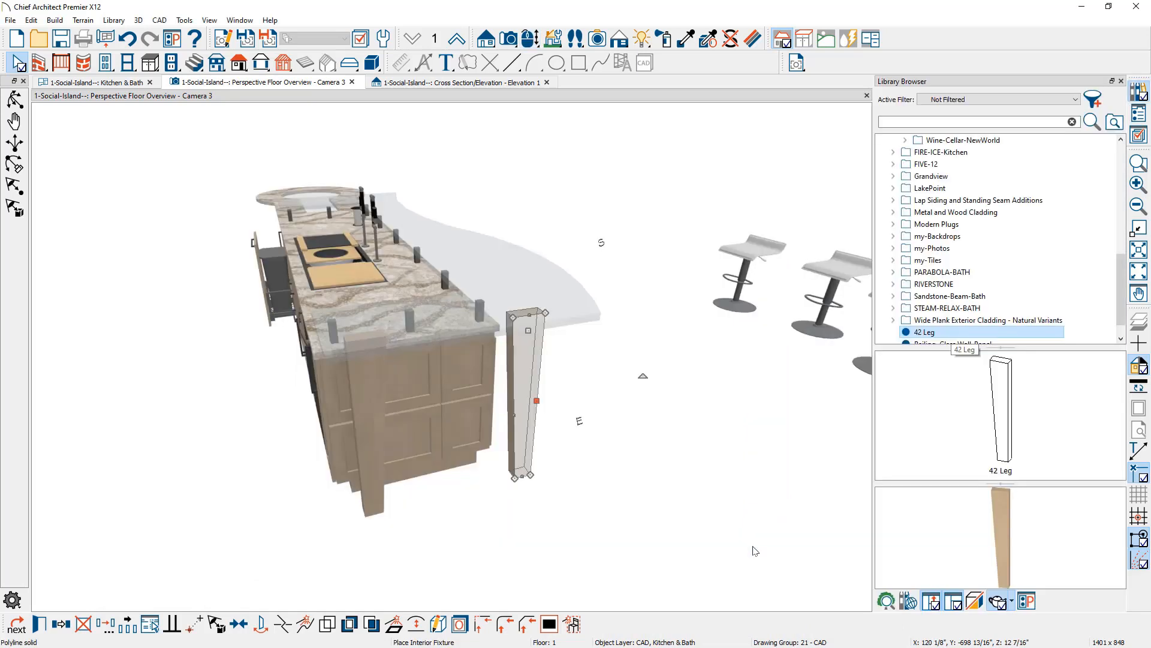
pyautogui.click(970, 337)
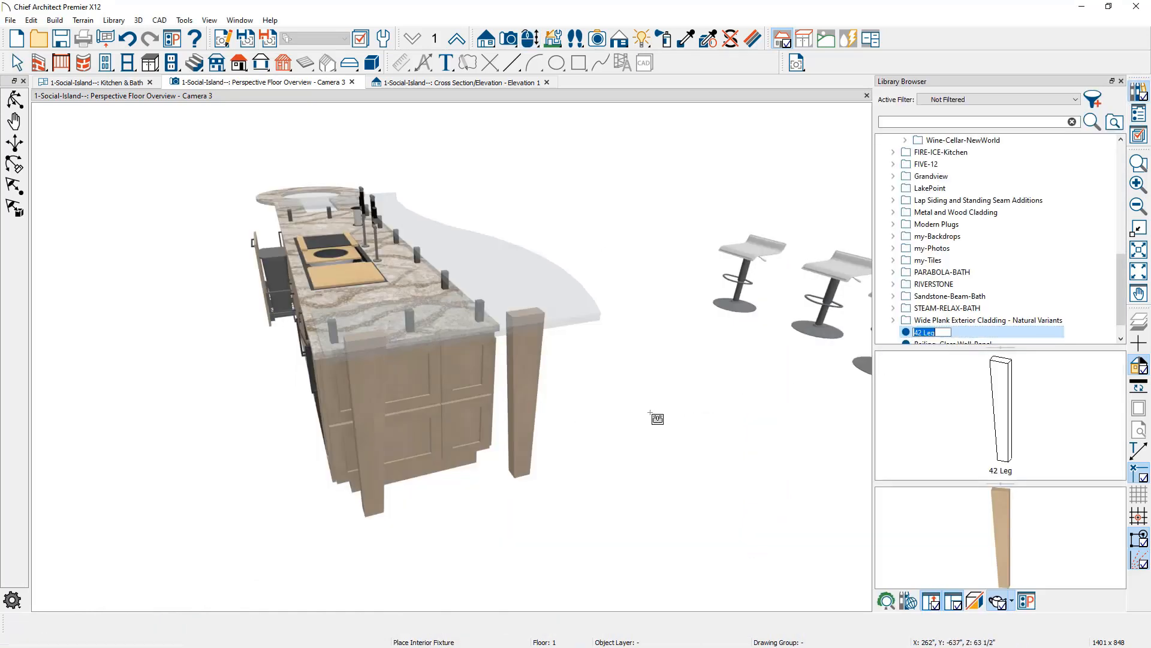
pyautogui.click(646, 419)
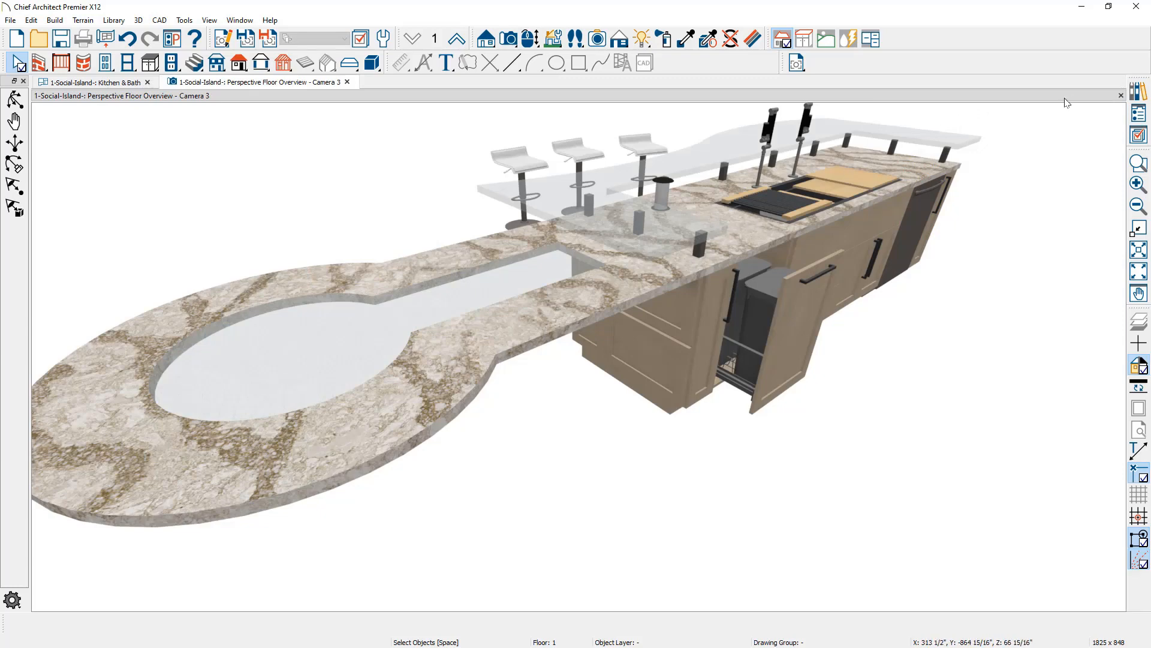
# - Clear the library search and place IslandLeg-36-Symbol from the CUSTOM-CABINETS-ISLANDS Social-Island folder below the countertop extension
pyautogui.click(1135, 91)
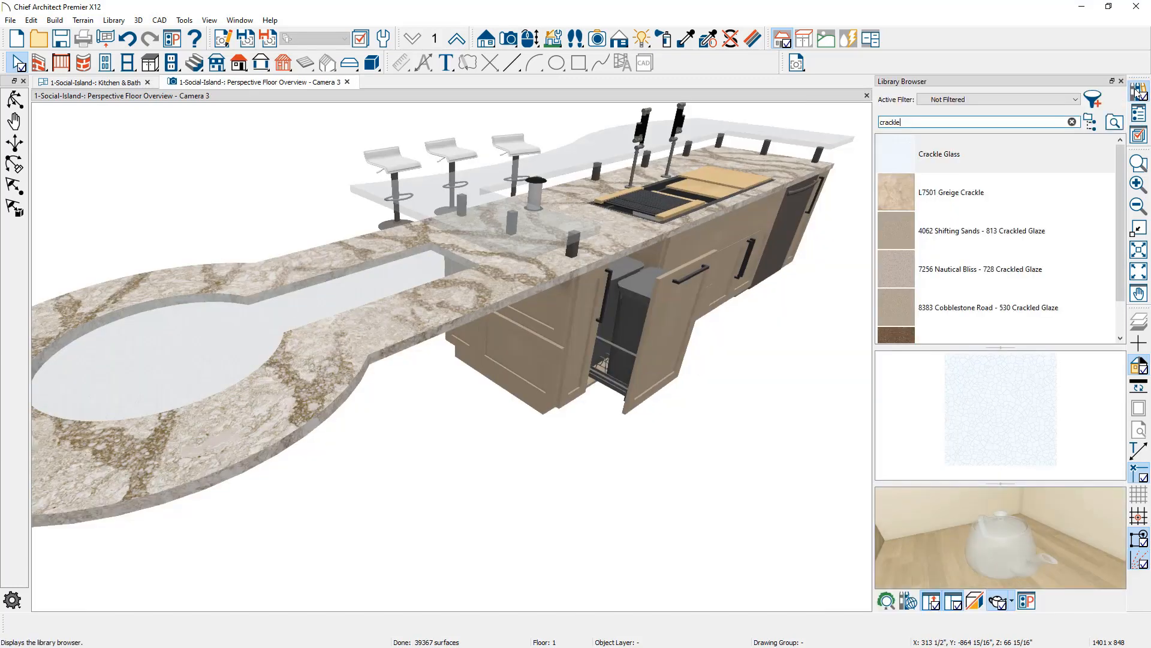
pyautogui.click(1073, 122)
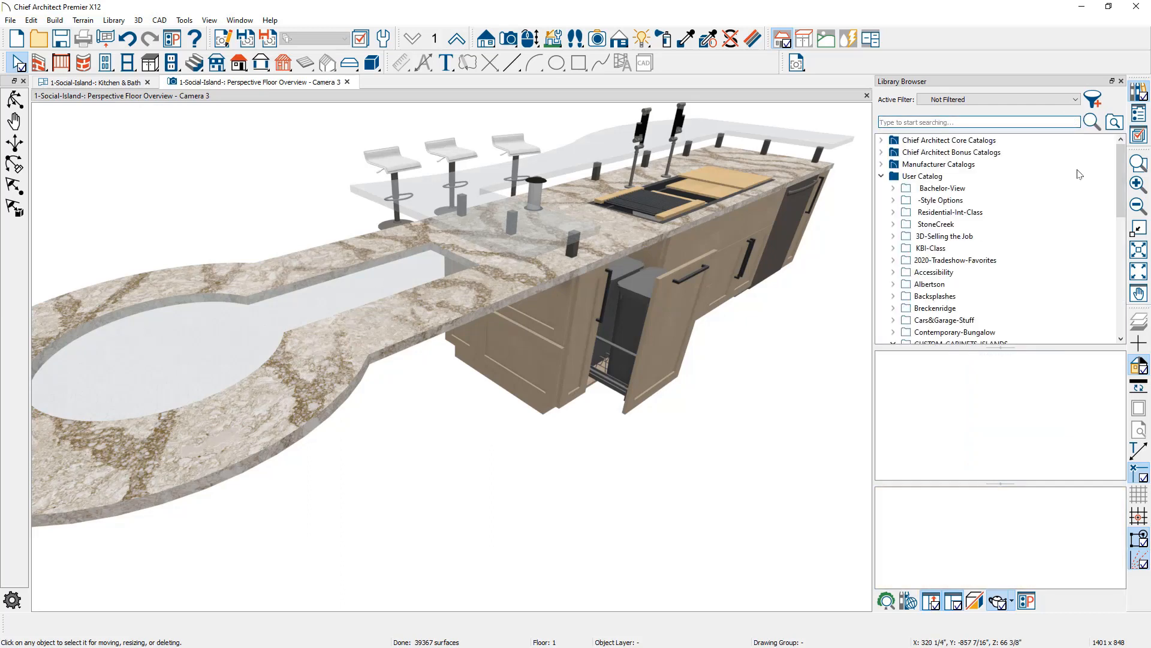
pyautogui.scroll(-1, 1079, 174)
pyautogui.scroll(-1, 1079, 175)
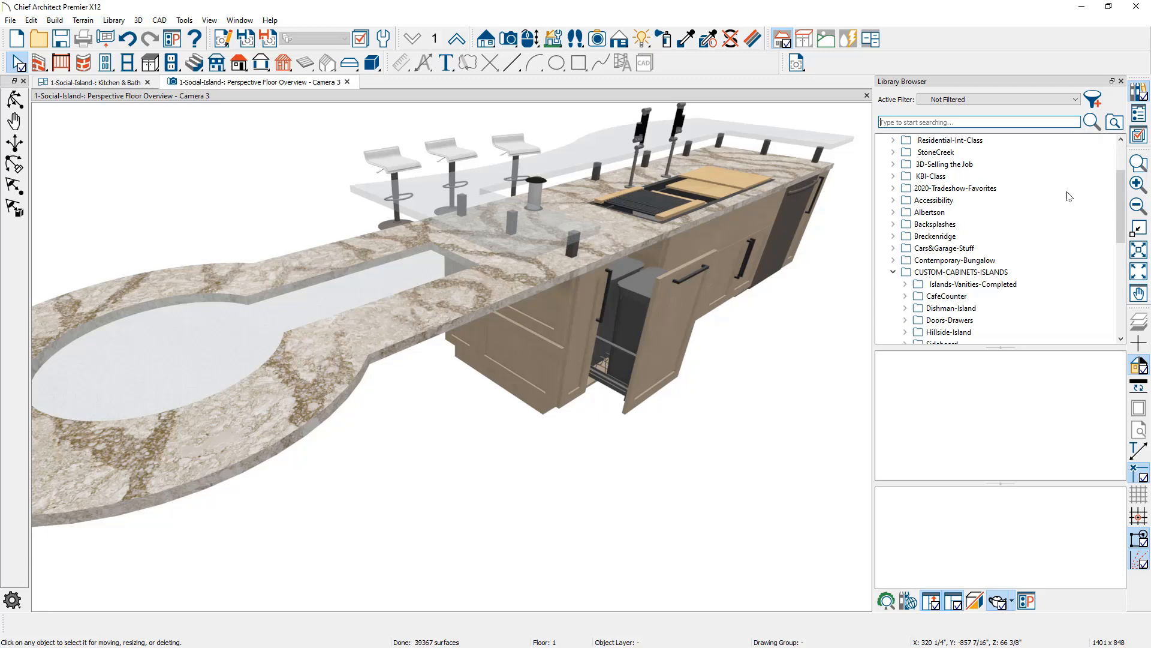
pyautogui.click(968, 276)
pyautogui.scroll(-2, 968, 277)
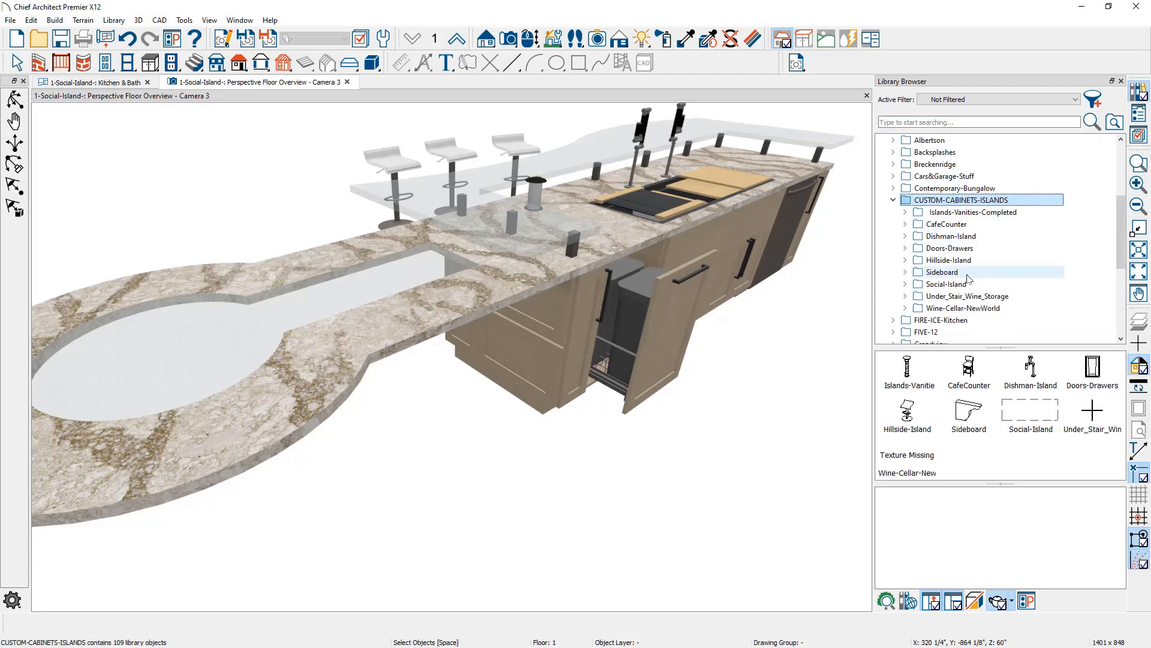
pyautogui.click(963, 285)
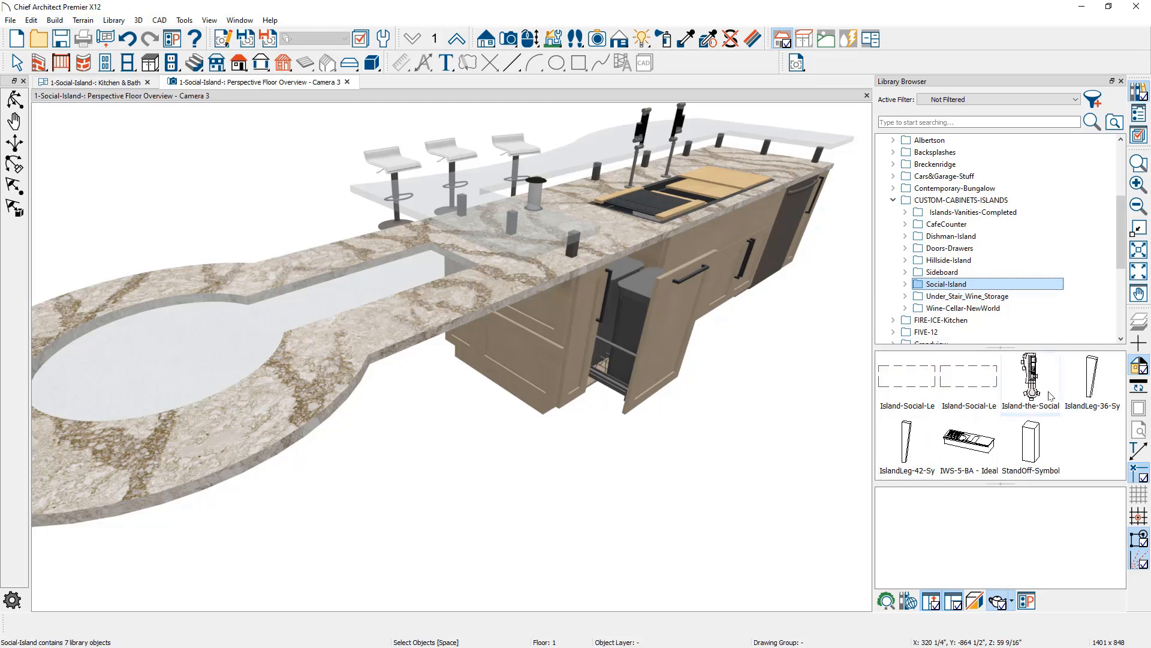
pyautogui.click(1079, 381)
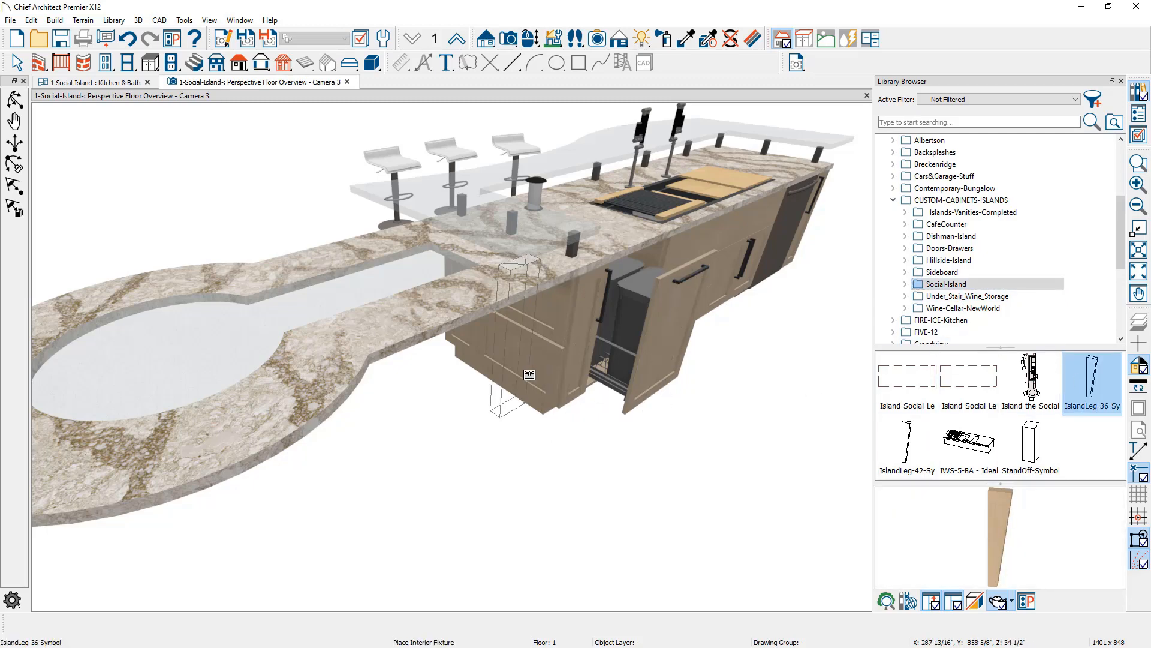
pyautogui.click(529, 394)
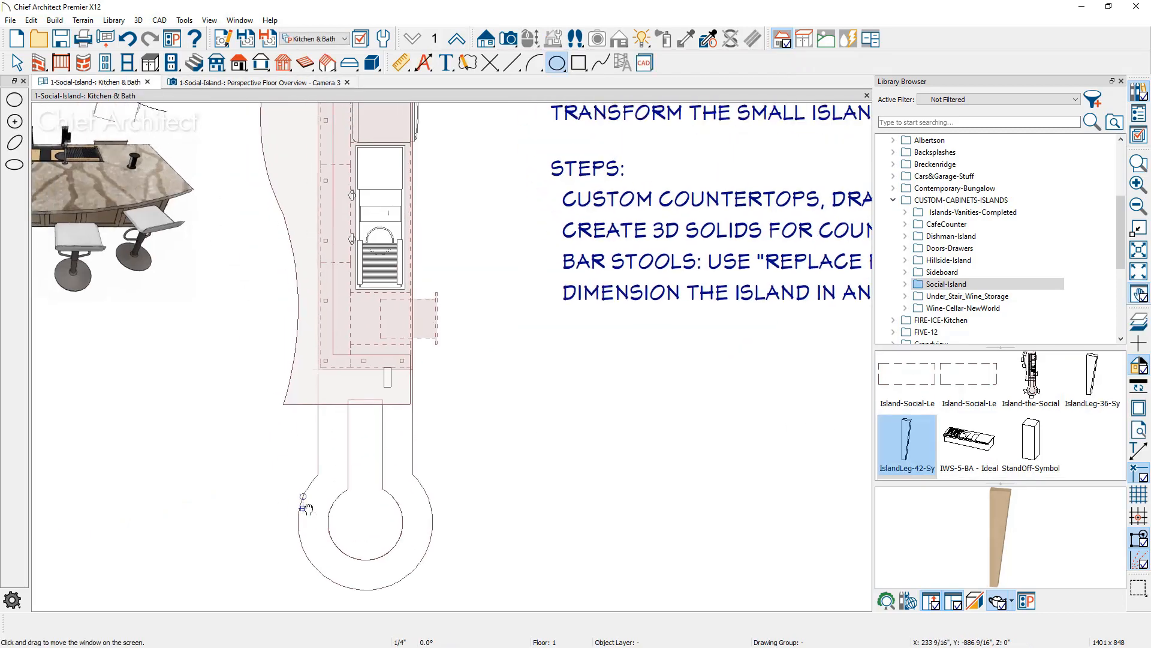
# - In the plan, rotate the leg under the overhang to -90° so it sits crosswise to the island
pyautogui.press('space')
pyautogui.scroll(2, 389, 394)
pyautogui.click(388, 367)
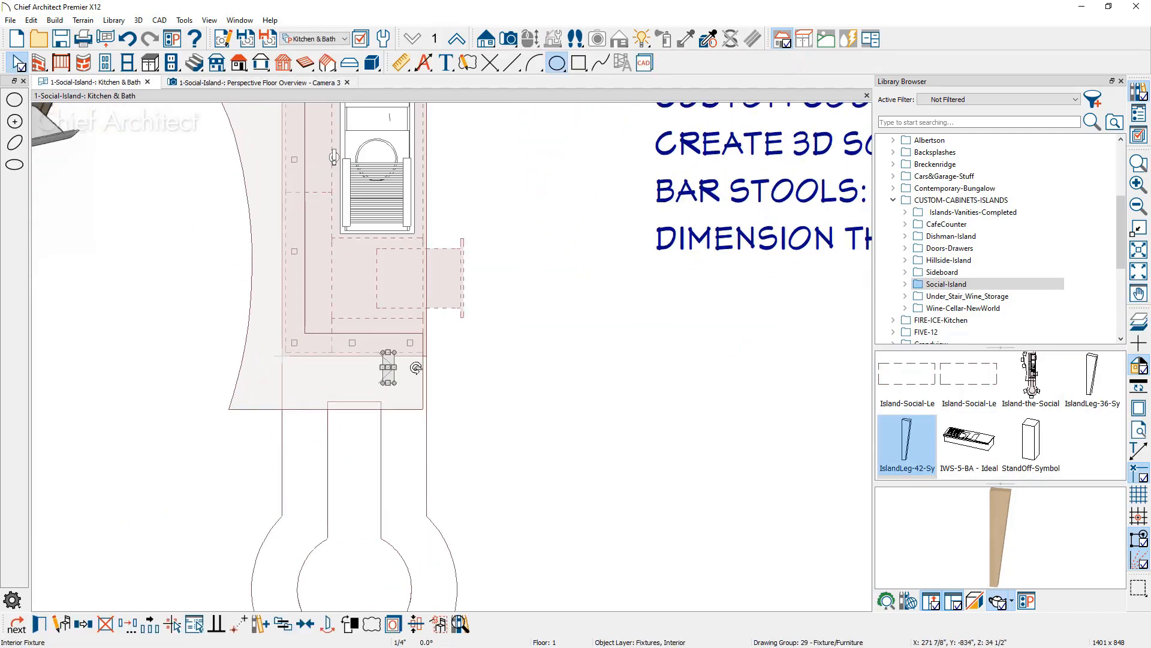
pyautogui.moveTo(417, 367); pyautogui.dragTo(387, 409)
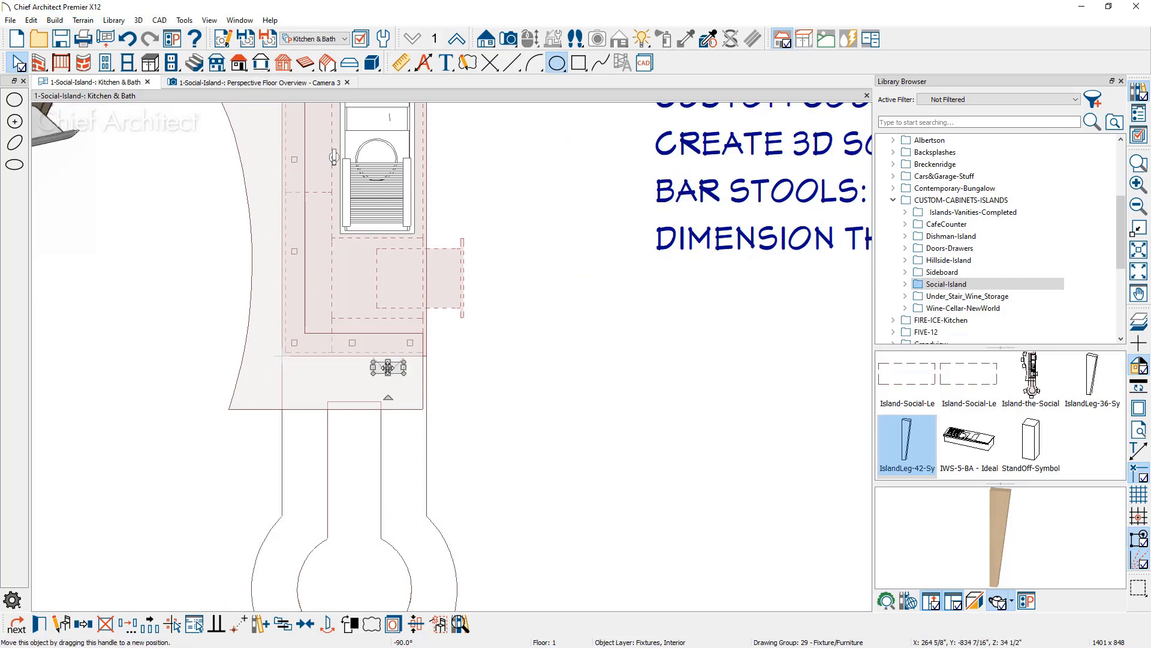
# - Move the leg to the seating side of the overhang's outer edge and mirror a copy of it across the extension's centre
pyautogui.moveTo(388, 367); pyautogui.dragTo(303, 399)
pyautogui.moveTo(397, 256); pyautogui.dragTo(411, 261)
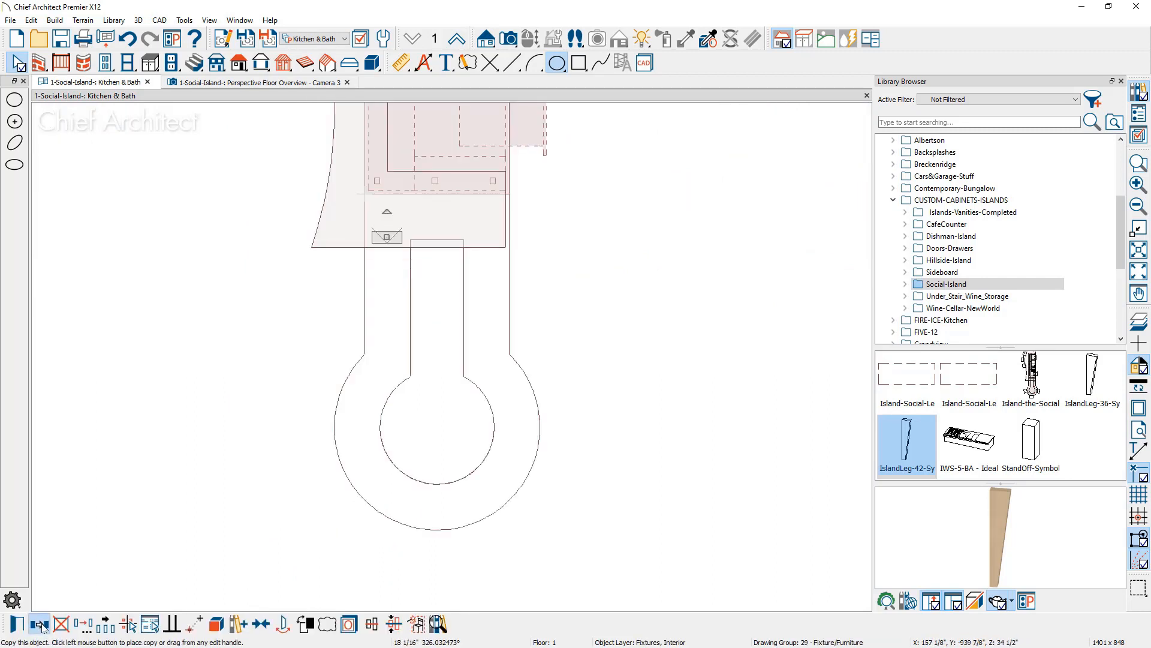
pyautogui.click(84, 627)
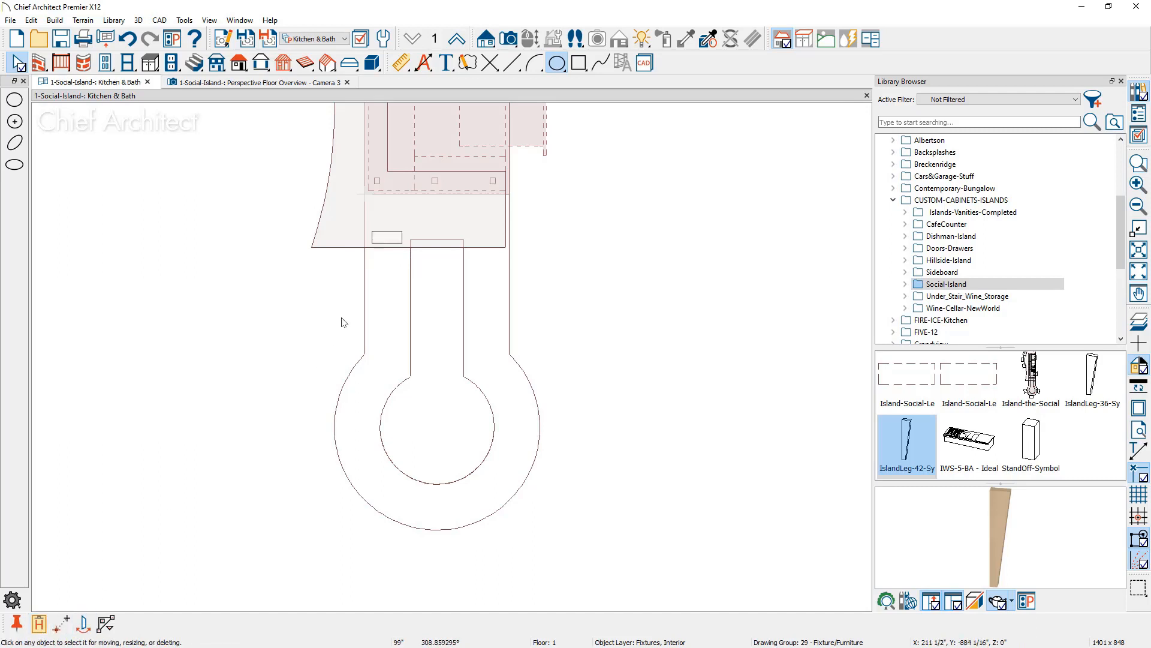
pyautogui.click(439, 235)
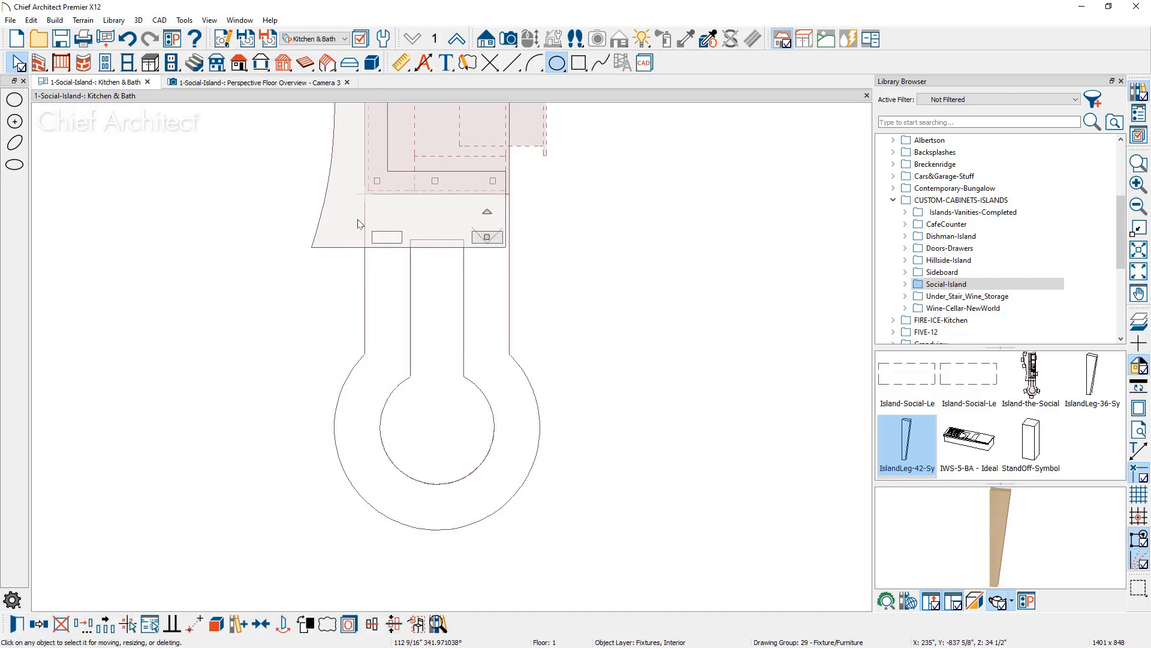
# - Copy the pair of legs with two evenly distributed copies along the extension, ending near the far edge of its round end
pyautogui.moveTo(402, 245); pyautogui.dragTo(408, 254)
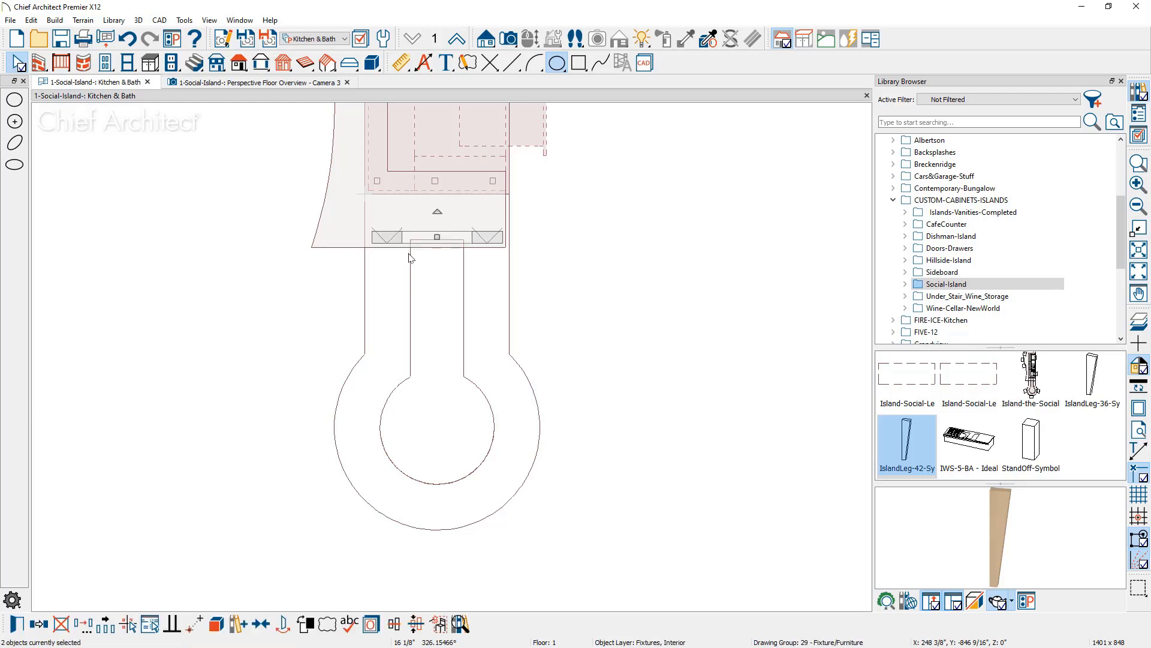
pyautogui.click(105, 628)
pyautogui.click(42, 628)
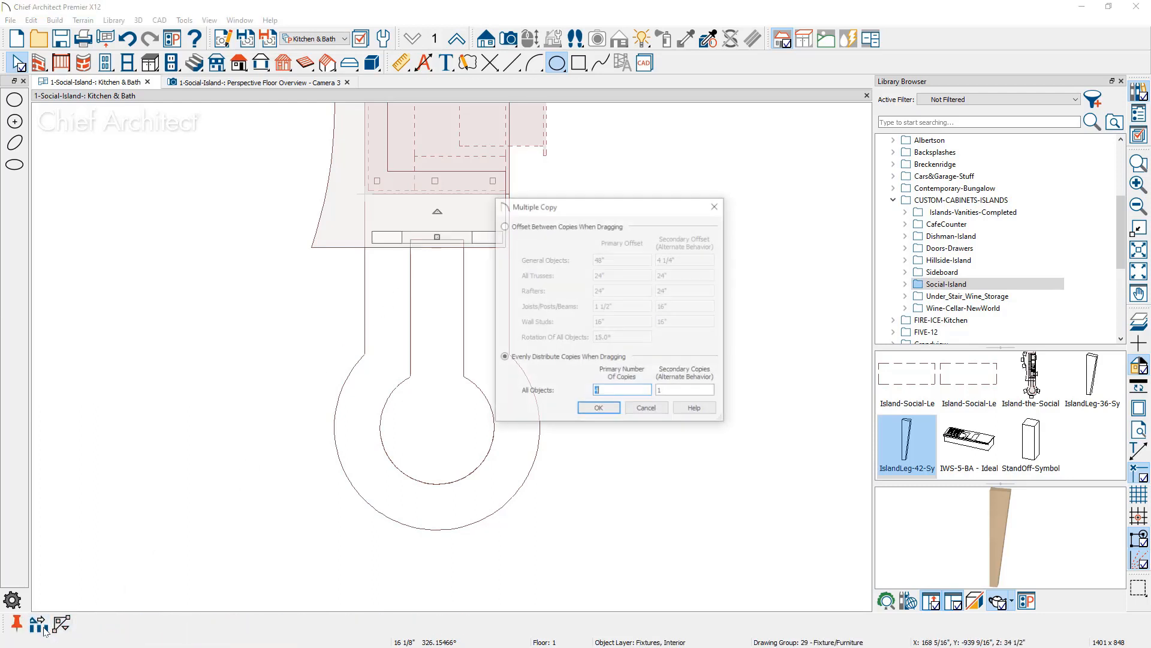
pyautogui.write('2')
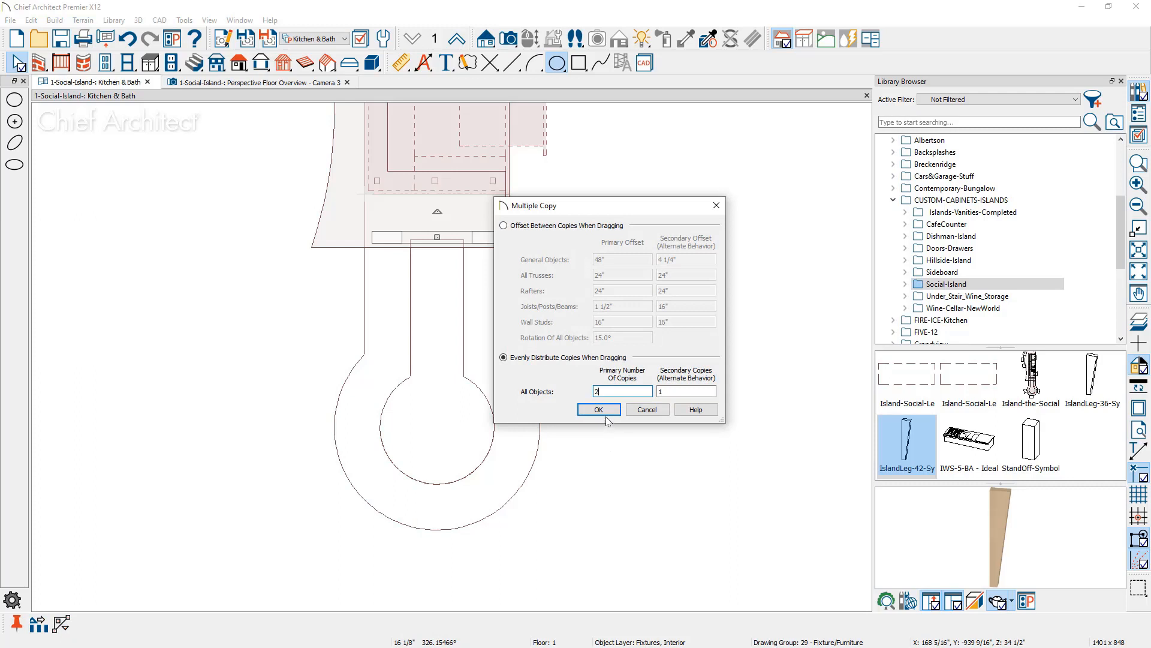
pyautogui.click(601, 411)
pyautogui.moveTo(437, 238); pyautogui.dragTo(424, 496)
pyautogui.click(427, 501)
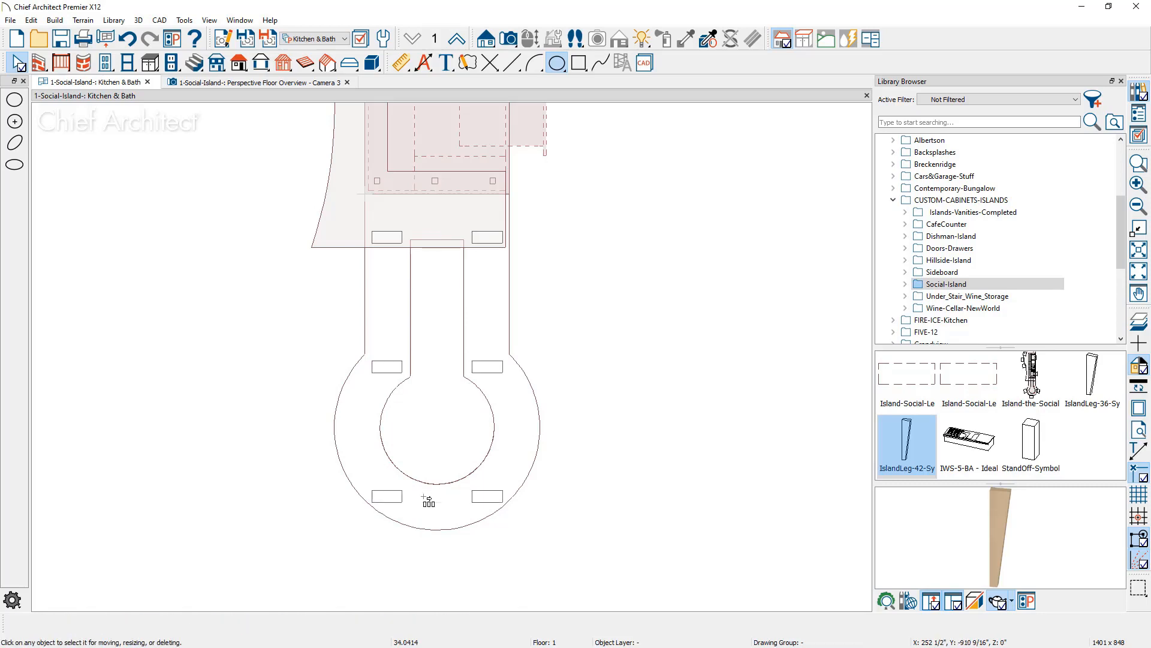
# - Move the island reference picture about 85 1/2" away from the island to uncover the bar stools in the plan
pyautogui.scroll(-5, 429, 499)
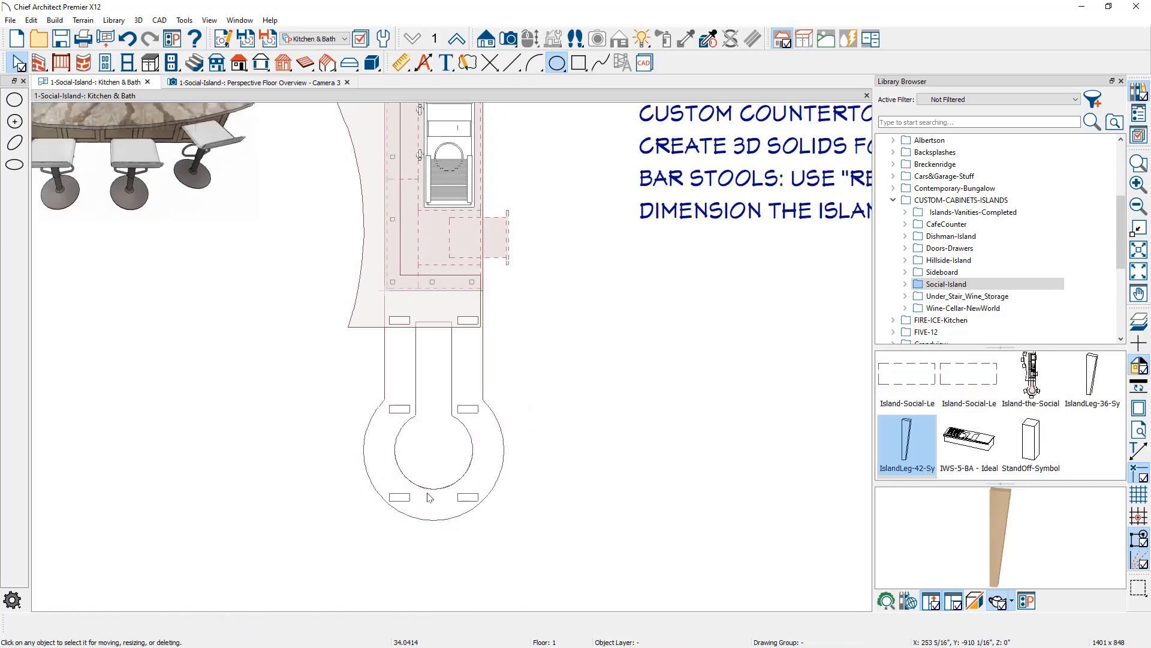
pyautogui.moveTo(433, 448); pyautogui.dragTo(577, 591, button='middle')
pyautogui.scroll(-1, 567, 595)
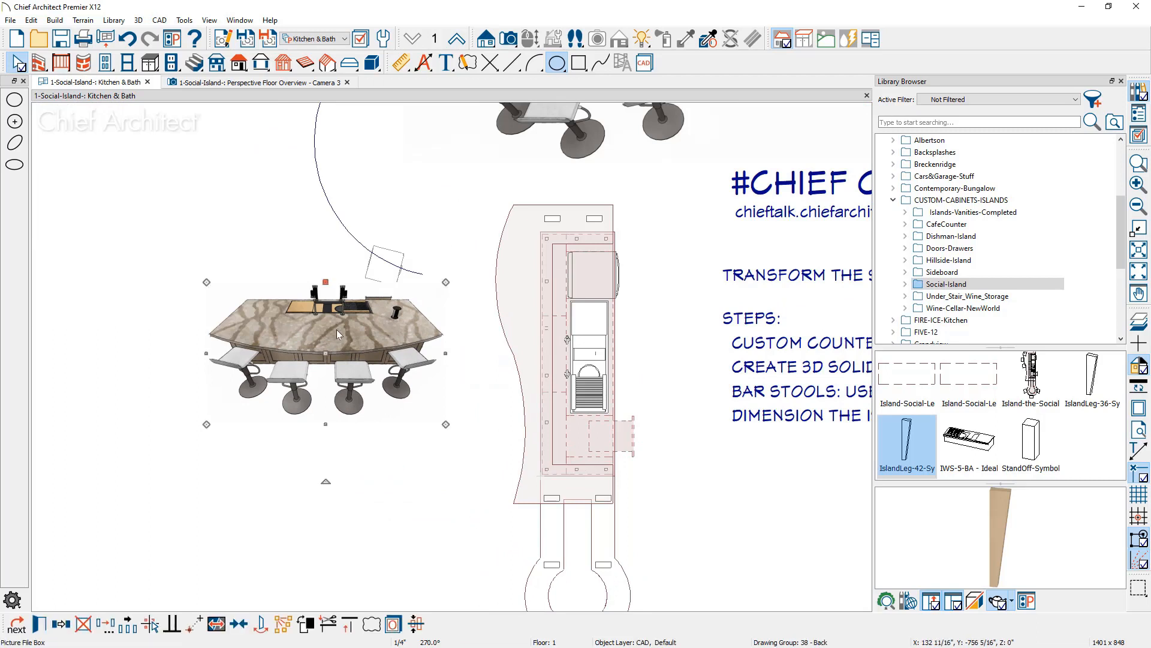
pyautogui.click(277, 350)
pyautogui.moveTo(276, 350); pyautogui.dragTo(128, 351)
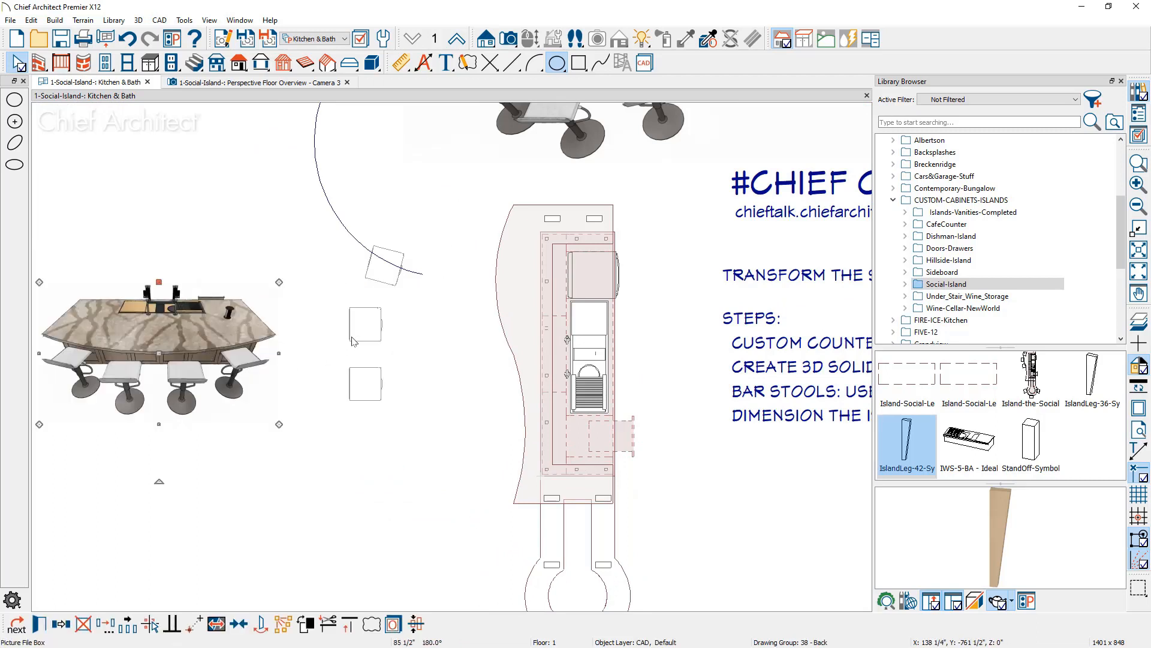
# - Move the three bar stools together about 55 9/16" toward the curved edge of the raised glass countertop
pyautogui.click(375, 413)
pyautogui.moveTo(375, 409); pyautogui.dragTo(429, 457)
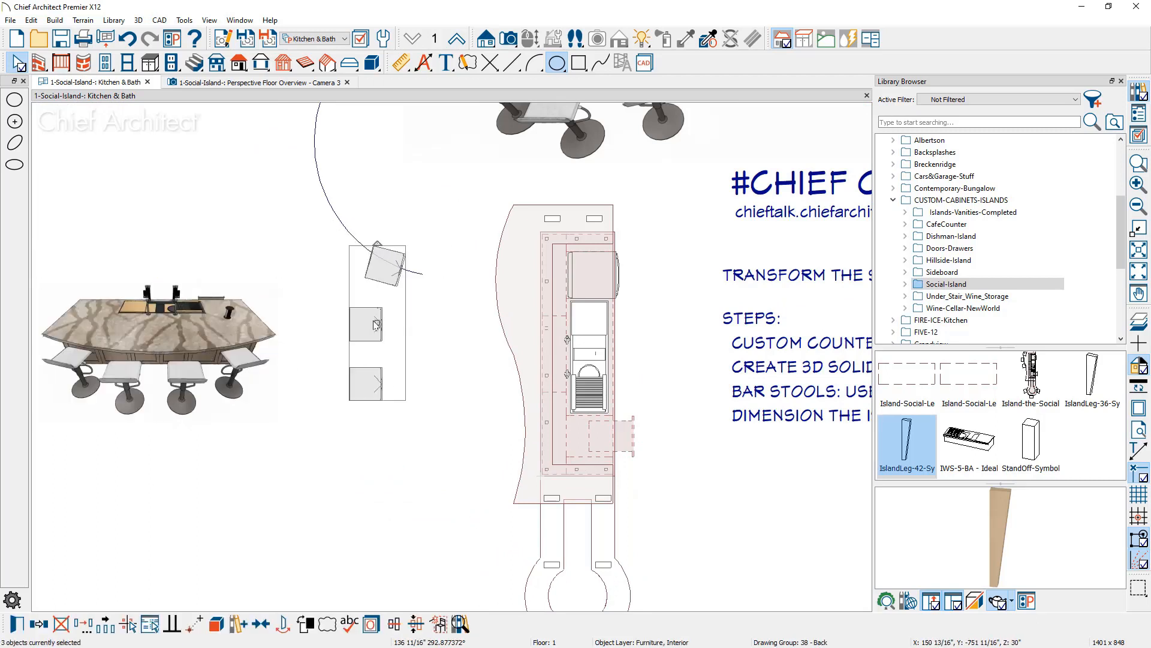
pyautogui.moveTo(377, 322); pyautogui.dragTo(497, 282)
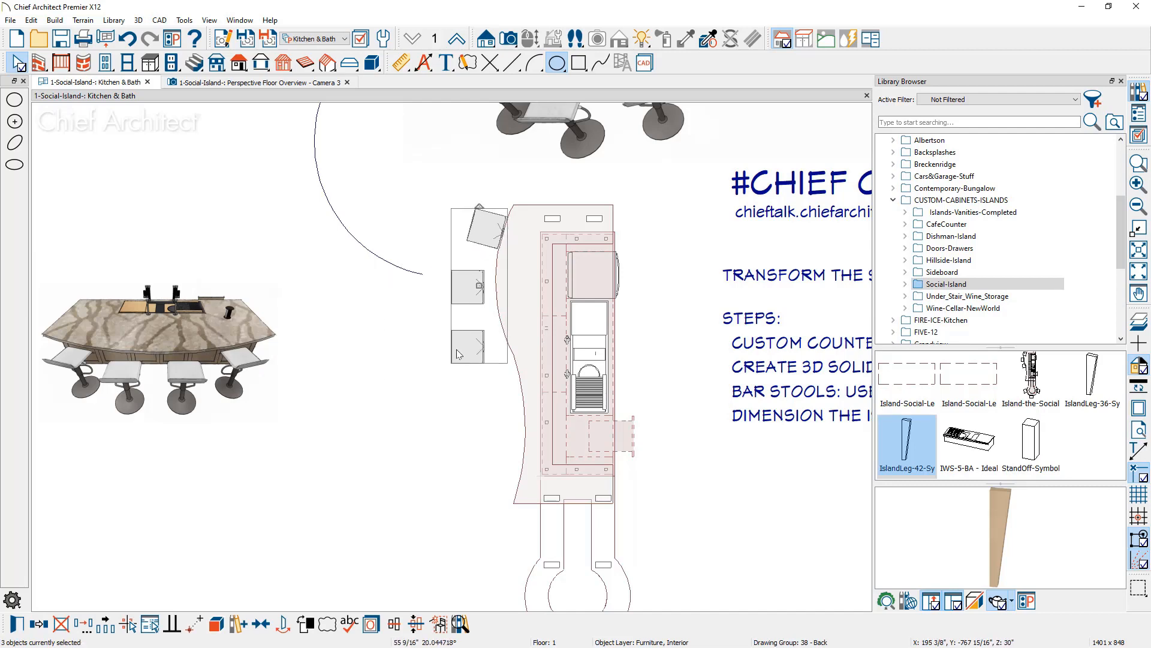
# - Copy the lower straight bar stool to the round end of the extension and mirror another copy across to its other side
pyautogui.scroll(-1, 418, 269)
pyautogui.click(418, 269)
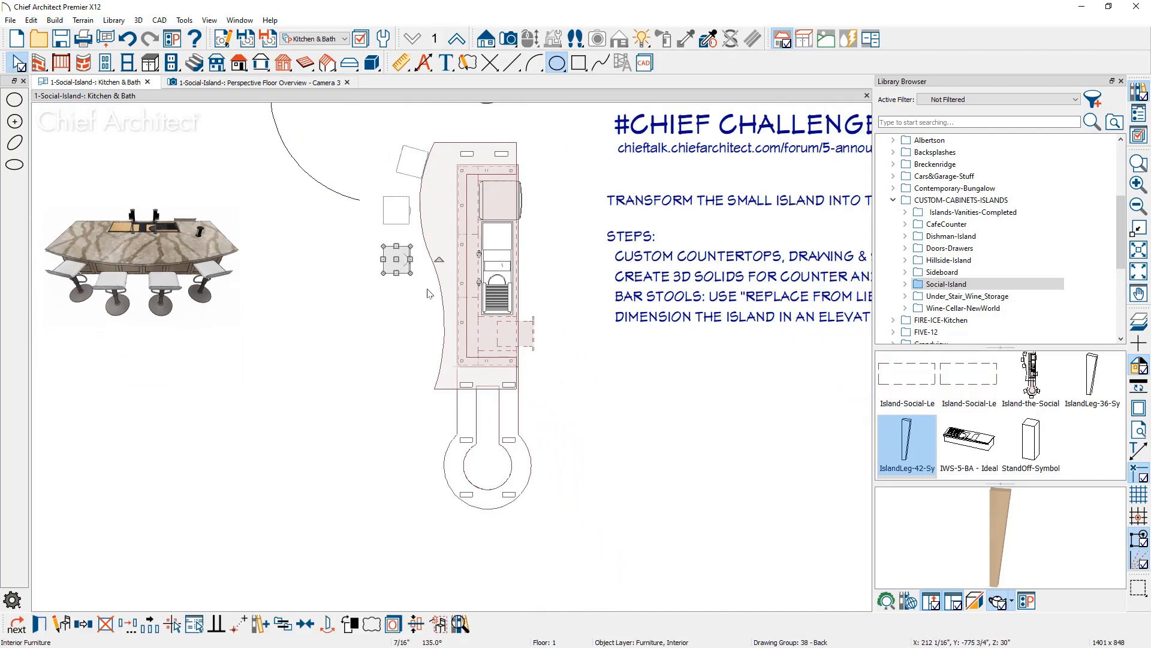
pyautogui.click(83, 624)
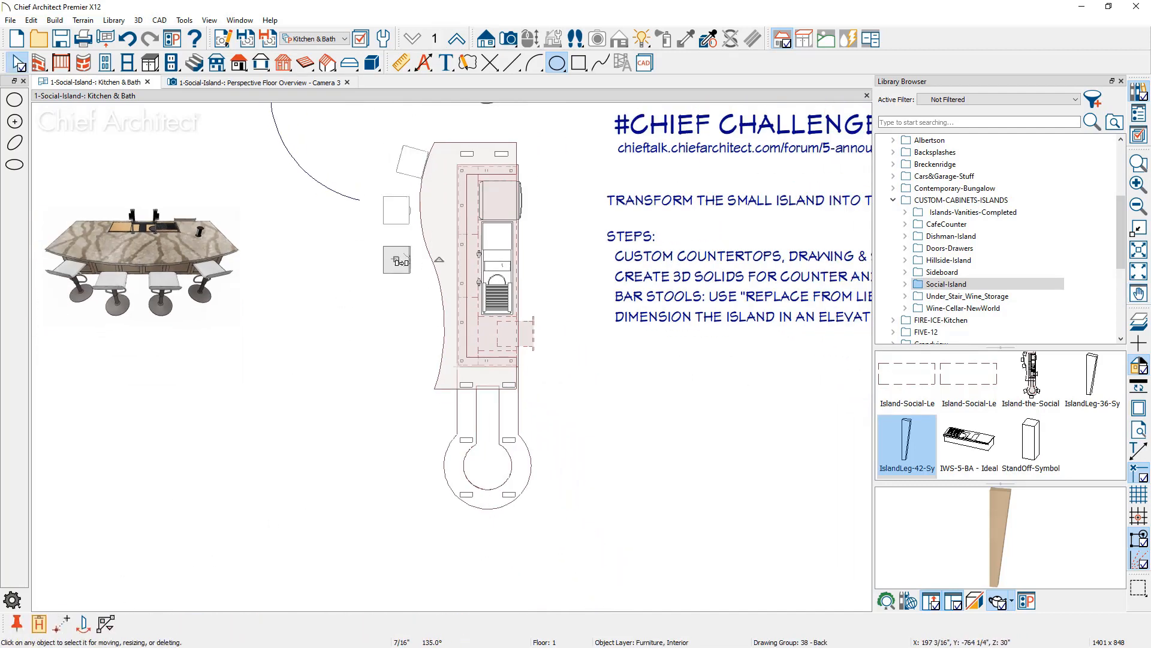
pyautogui.moveTo(400, 262); pyautogui.dragTo(488, 480)
pyautogui.click(84, 626)
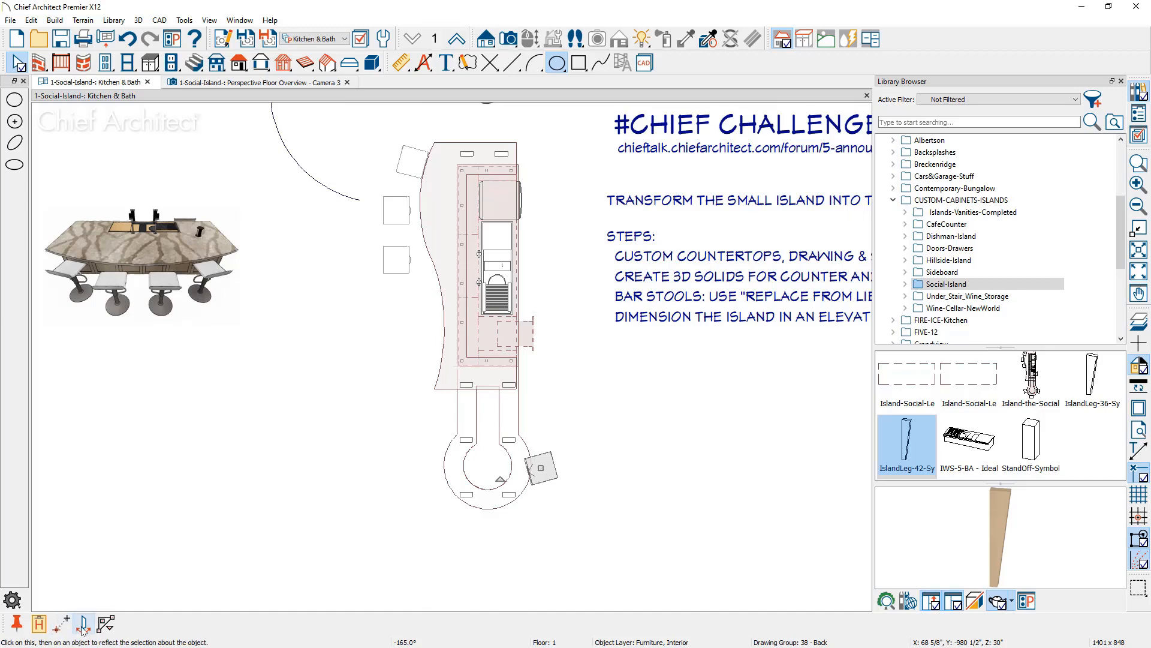
pyautogui.click(84, 626)
pyautogui.click(484, 500)
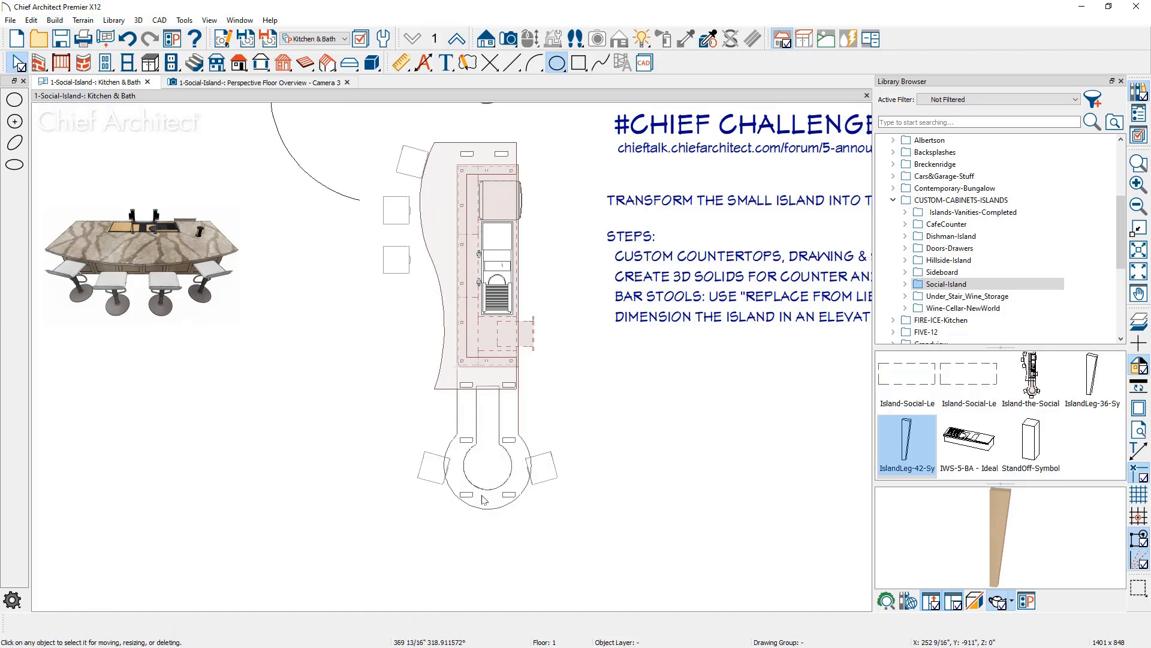
# - In the perspective overview, move the bar stool nearest the extension about 8 1/2" toward the raised glass countertop
pyautogui.click(298, 85)
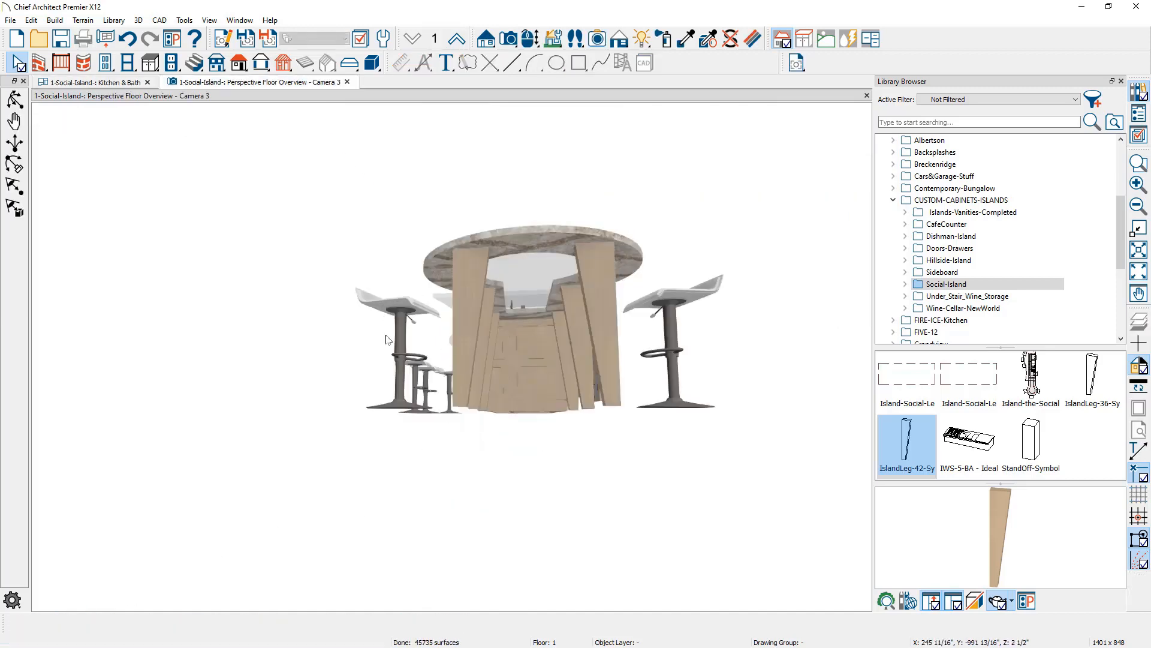
pyautogui.moveTo(337, 362); pyautogui.dragTo(368, 382)
pyautogui.moveTo(439, 381); pyautogui.dragTo(390, 365, button='middle')
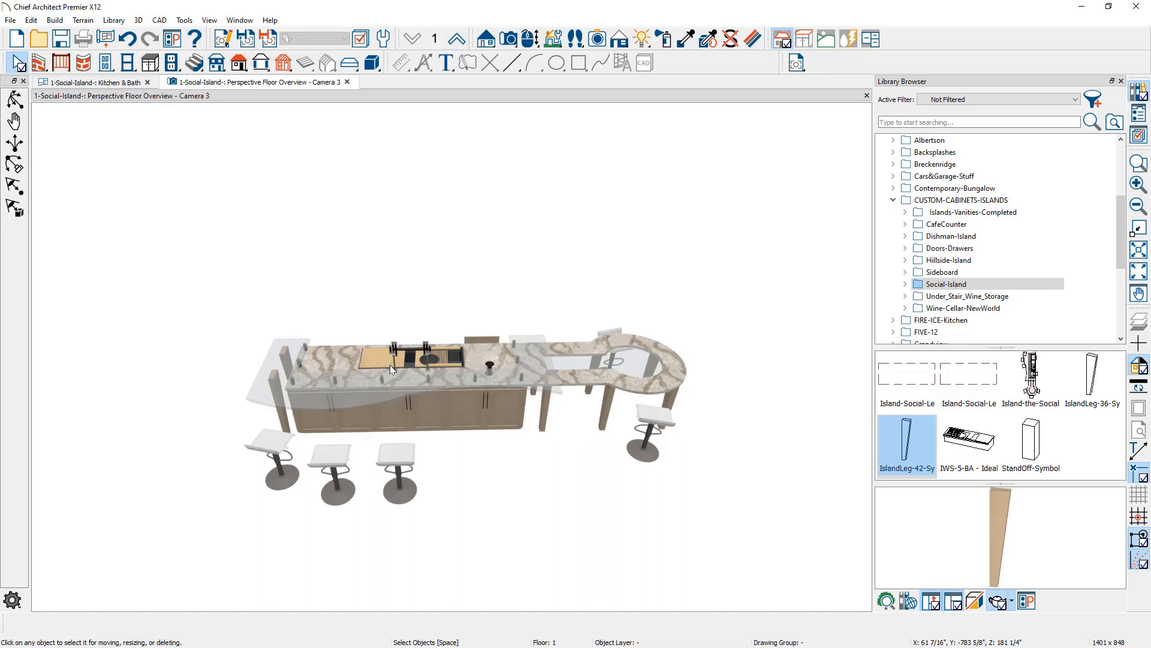
pyautogui.moveTo(390, 364); pyautogui.dragTo(344, 330, button='middle')
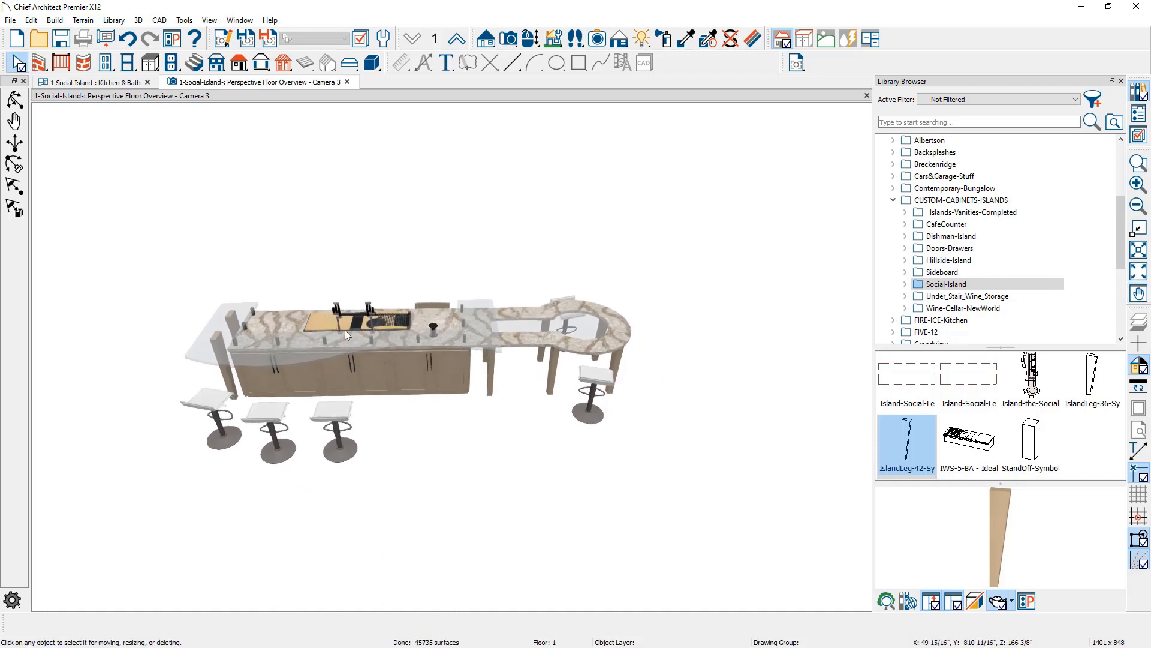
pyautogui.click(338, 411)
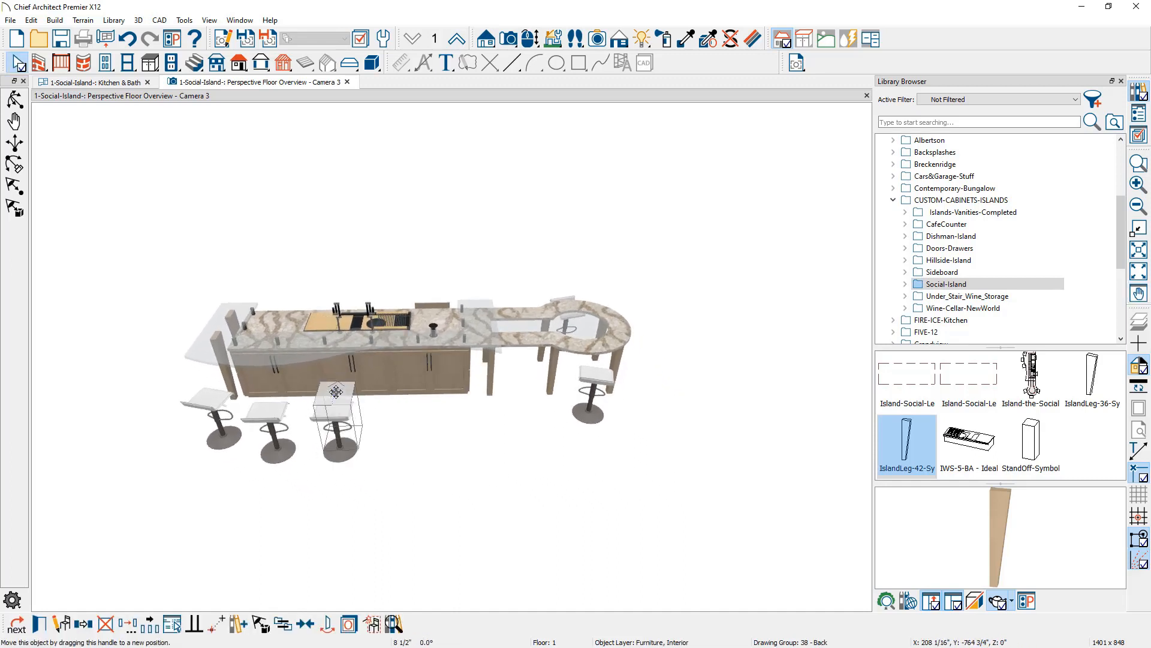
pyautogui.moveTo(336, 391); pyautogui.dragTo(336, 391)
pyautogui.click(363, 450)
pyautogui.moveTo(367, 450); pyautogui.dragTo(371, 452, button='middle')
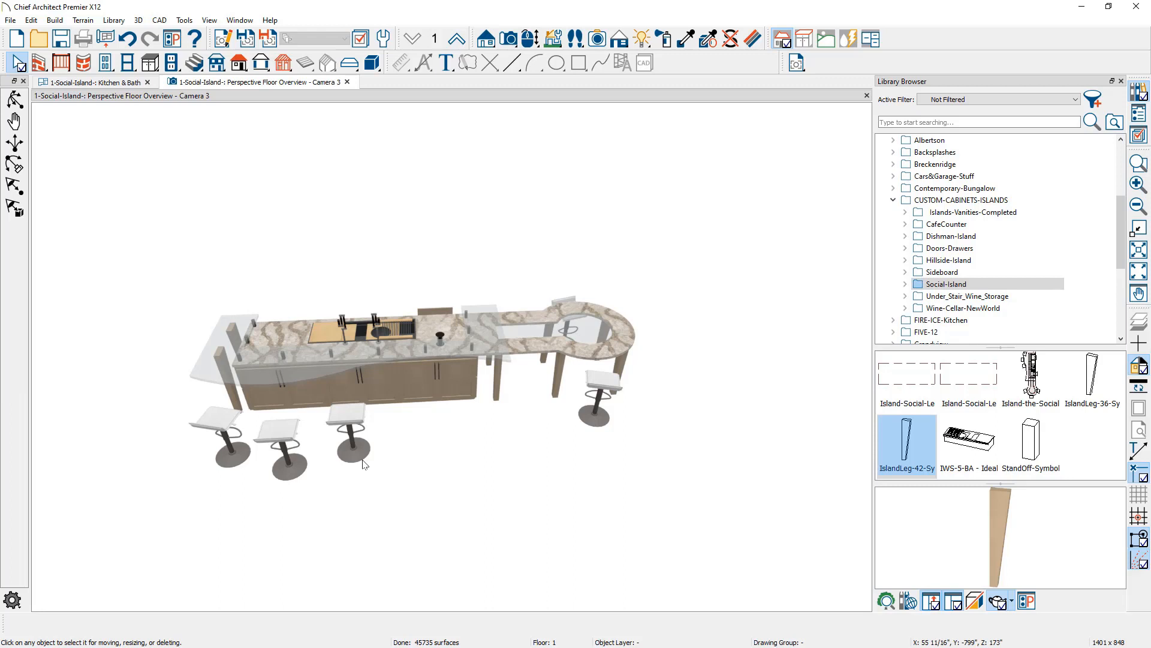
# - Replace all identical bar stools on the floor with the Vindu Bar Stool from the Bar Stools bonus catalog
pyautogui.click(361, 461)
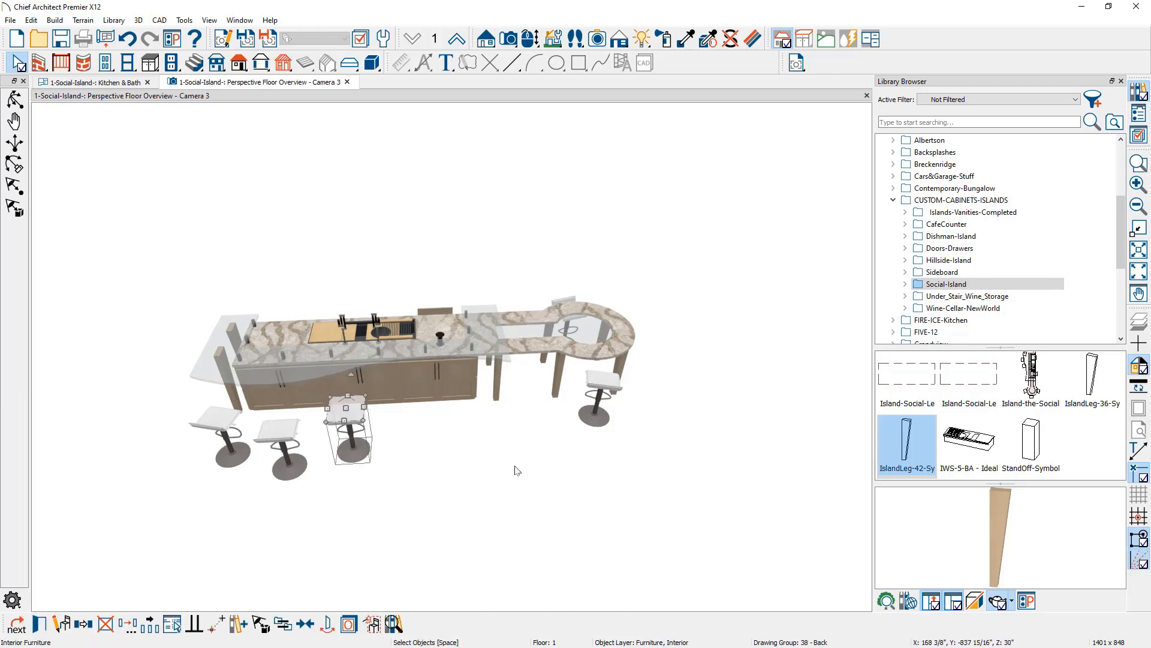
pyautogui.click(282, 624)
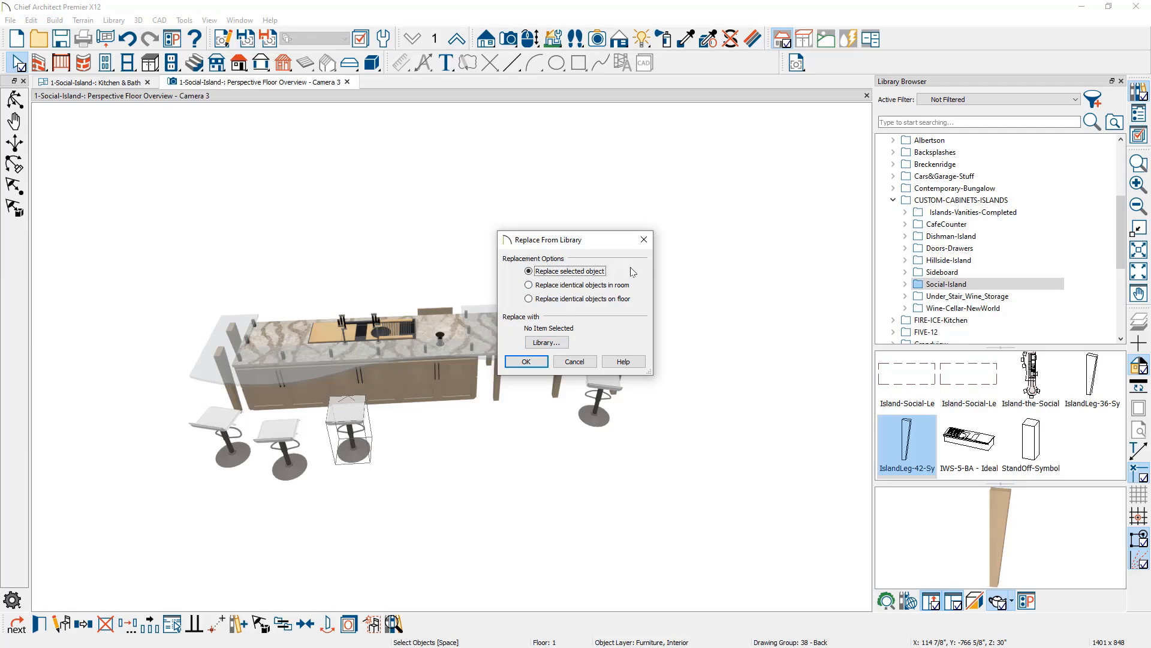
pyautogui.click(637, 300)
pyautogui.click(558, 342)
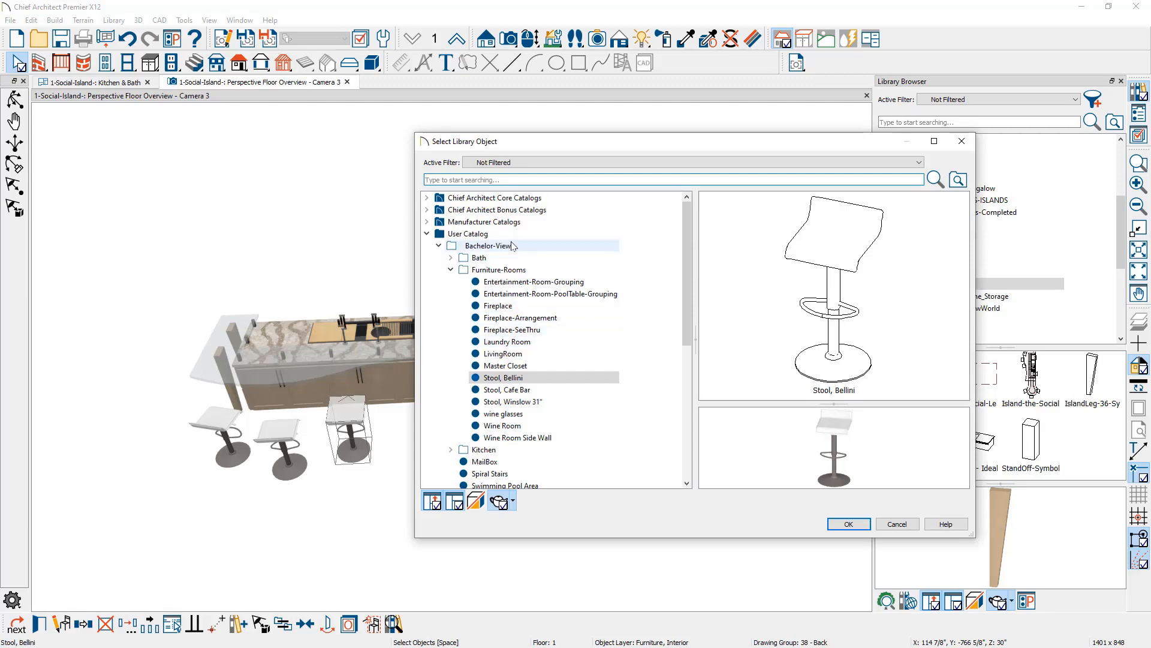
pyautogui.click(513, 213)
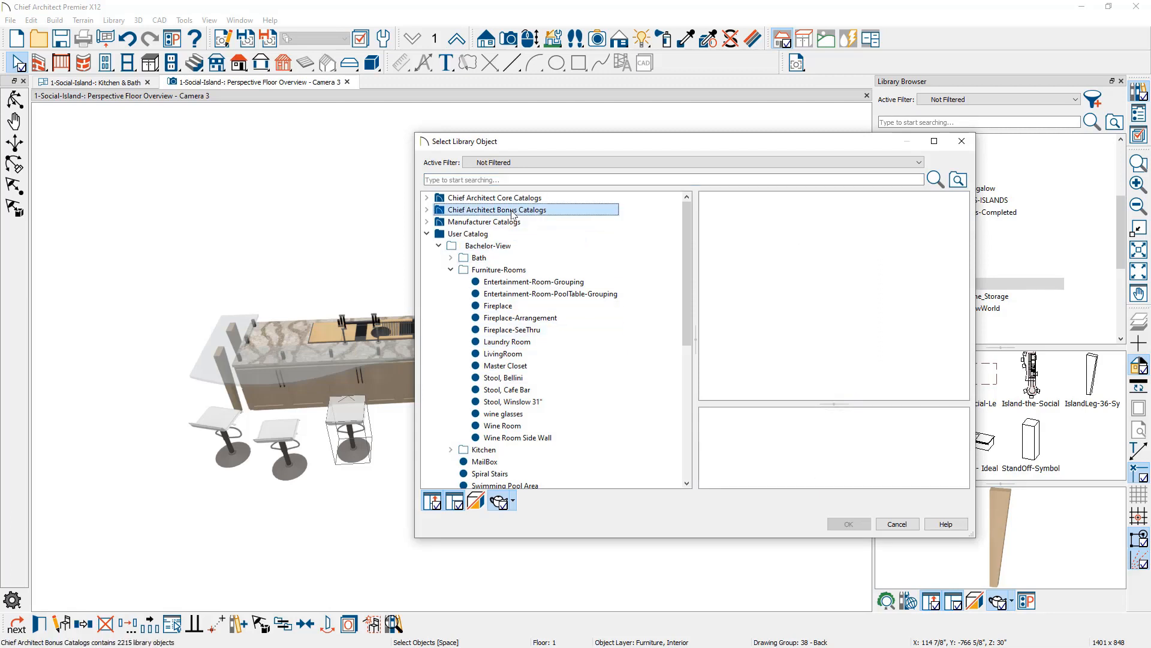
pyautogui.click(427, 210)
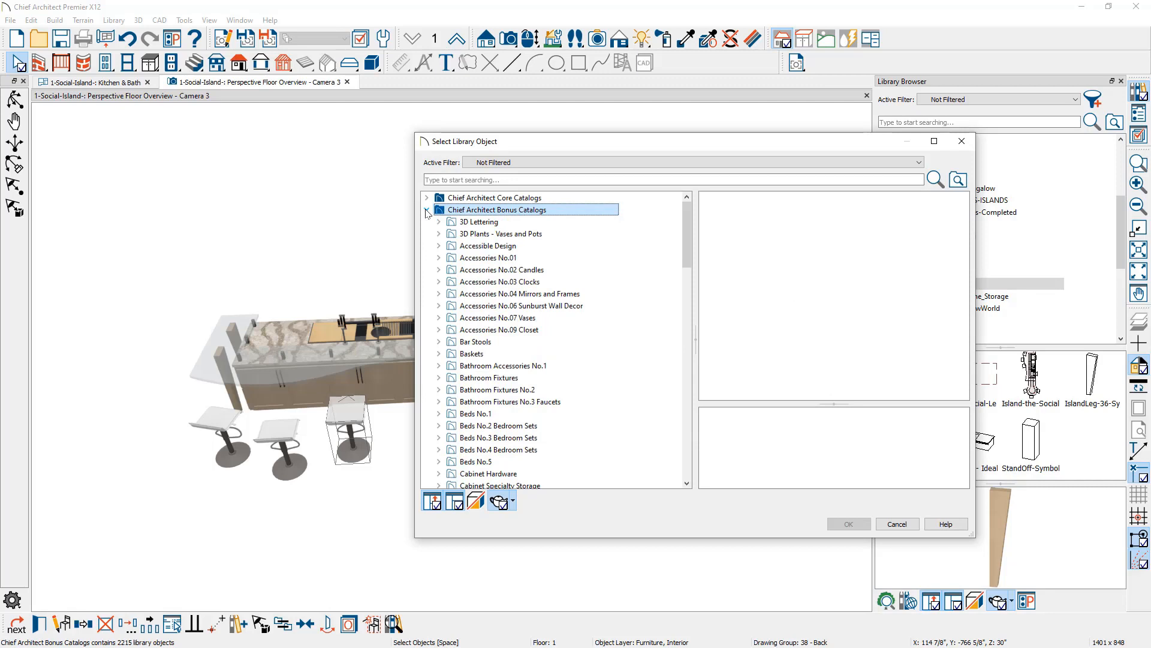
pyautogui.click(490, 342)
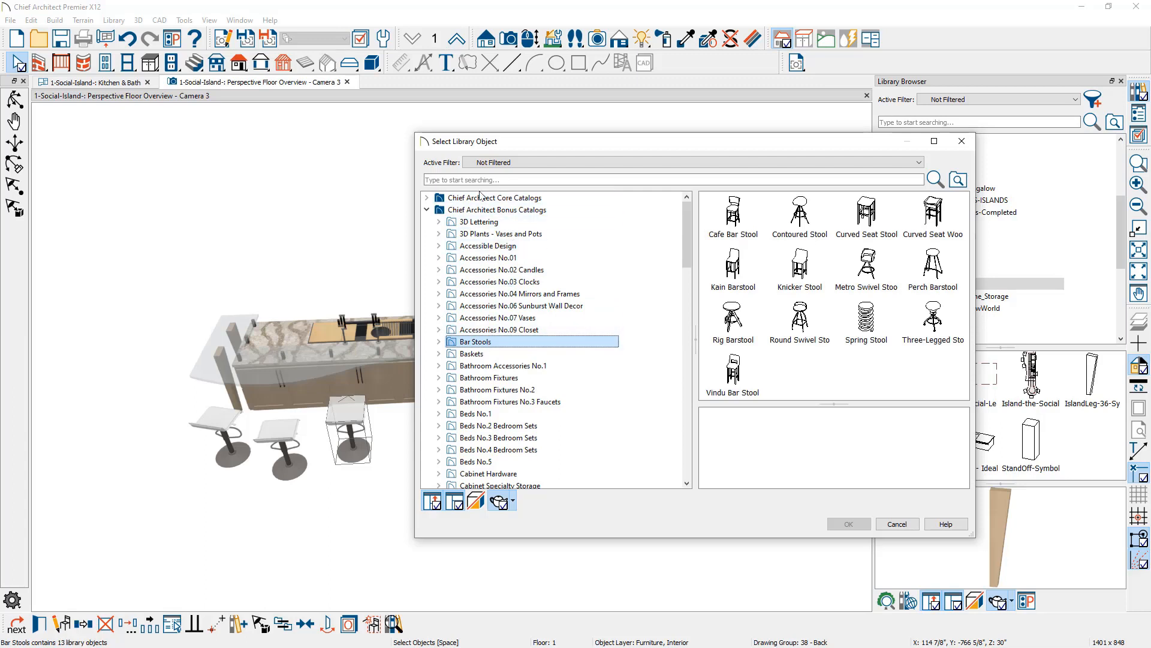
pyautogui.click(873, 231)
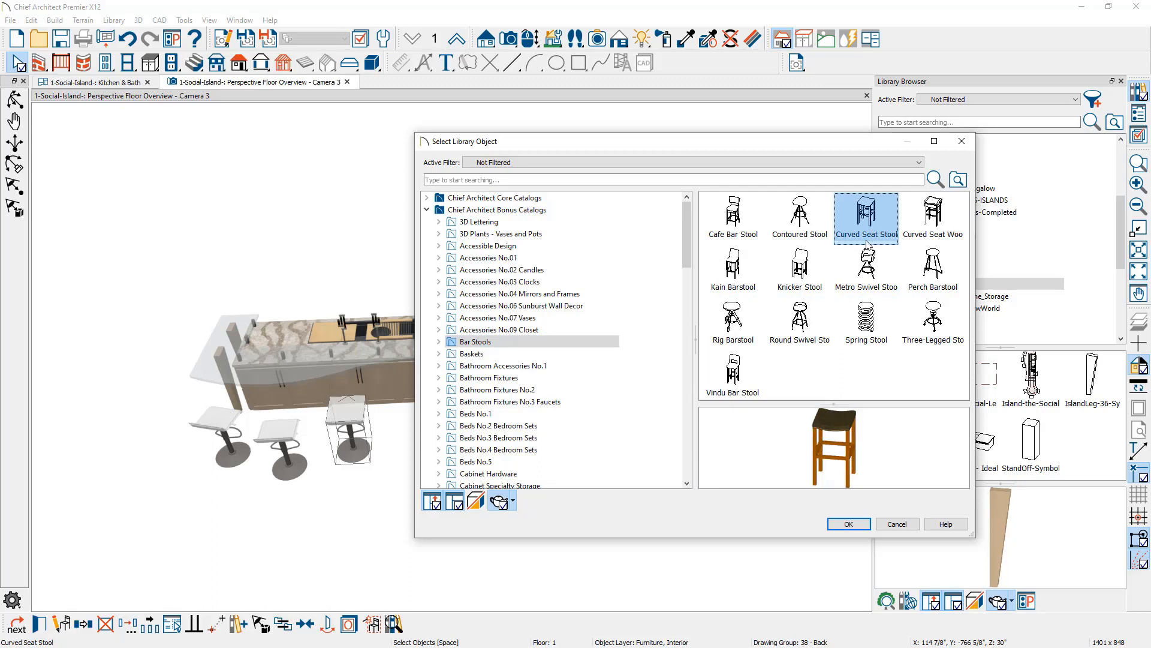
pyautogui.click(748, 377)
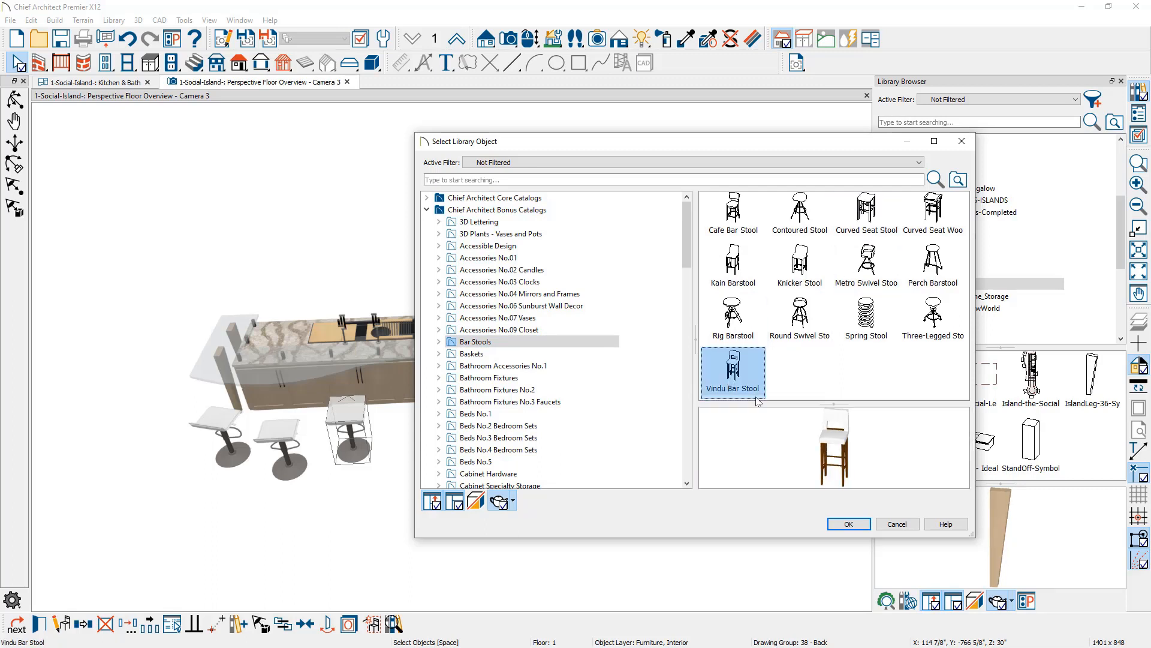
pyautogui.click(848, 524)
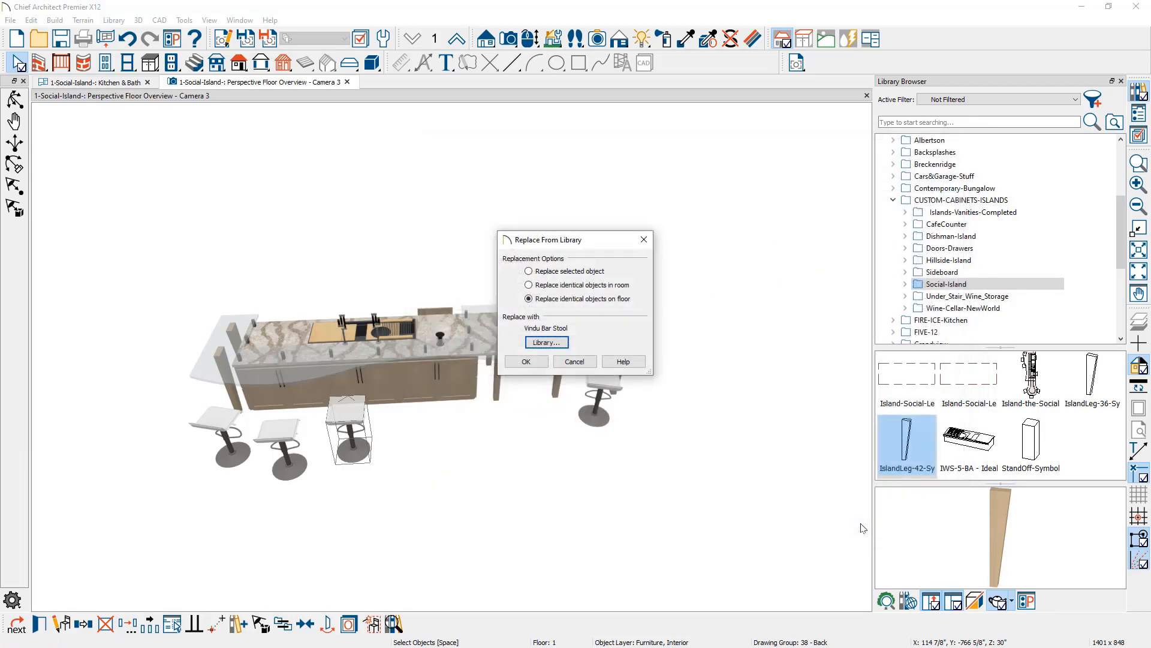
pyautogui.click(526, 361)
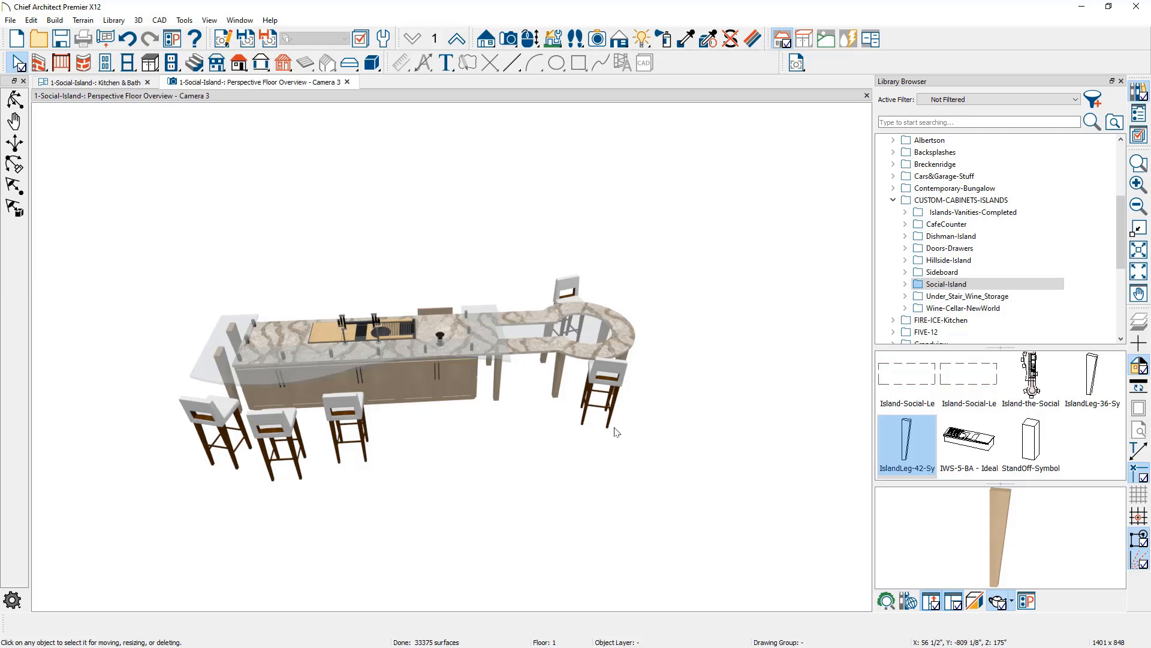
# - Paint the bar stools' wooden legs throughout the plan with the Alder (blonde)--PAINTED: Mocha material
pyautogui.press('m')
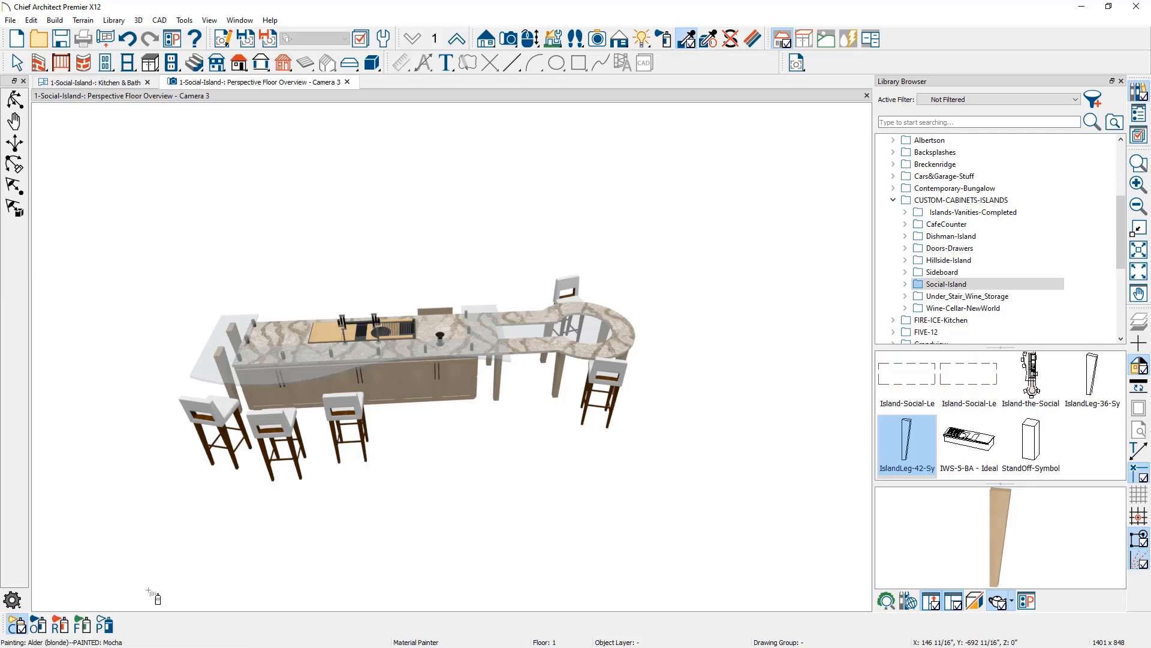
pyautogui.click(103, 627)
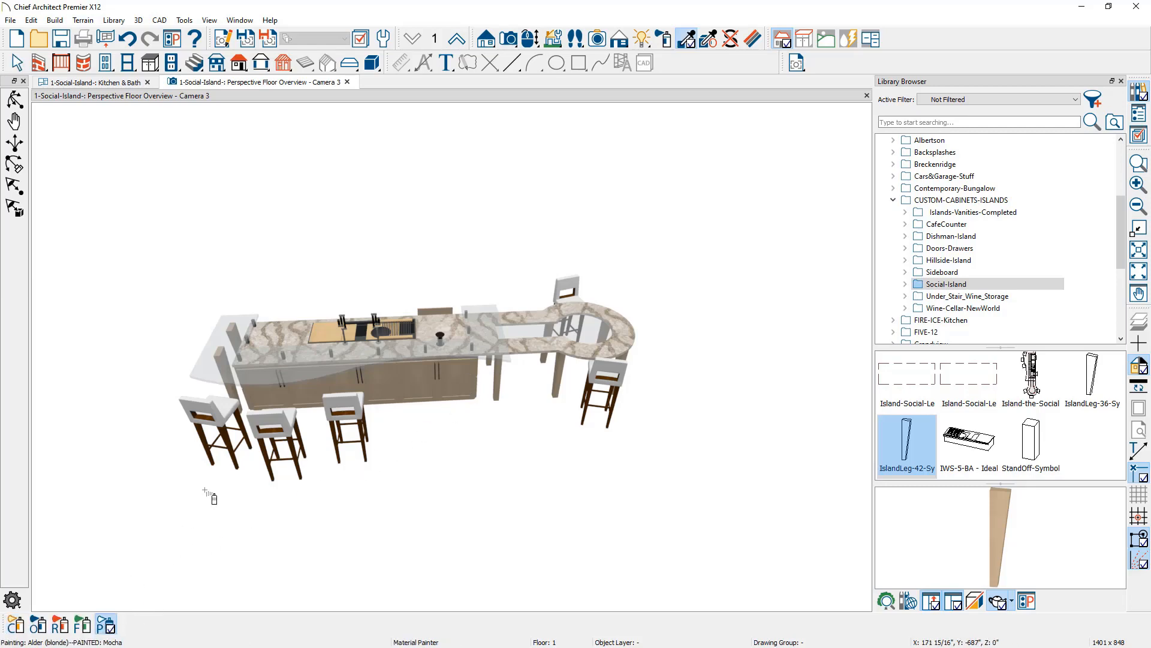
pyautogui.click(267, 455)
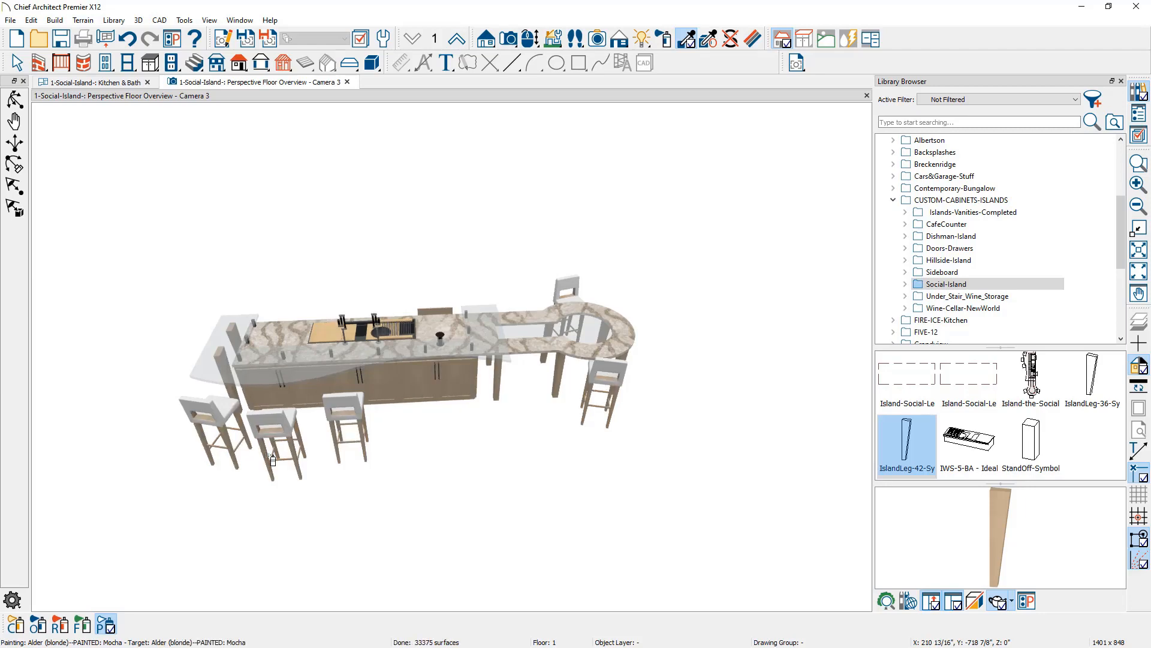
pyautogui.moveTo(273, 459)
pyautogui.mouseDown(button='middle')
pyautogui.moveTo(553, 437)
pyautogui.moveTo(517, 453)
pyautogui.moveTo(506, 478)
pyautogui.moveTo(510, 462)
pyautogui.moveTo(380, 480)
pyautogui.moveTo(251, 483)
pyautogui.moveTo(230, 471)
pyautogui.moveTo(355, 501)
pyautogui.moveTo(373, 470)
pyautogui.moveTo(335, 483)
pyautogui.mouseUp(button='middle')
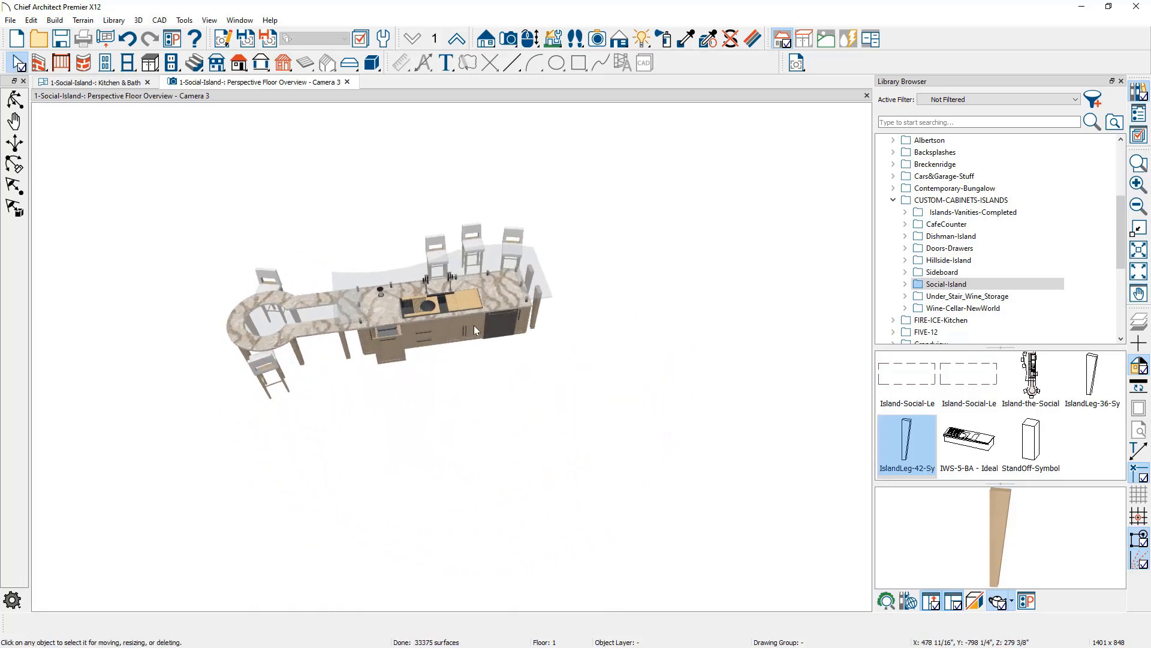
pyautogui.scroll(3, 474, 328)
pyautogui.moveTo(622, 395); pyautogui.dragTo(601, 379, button='middle')
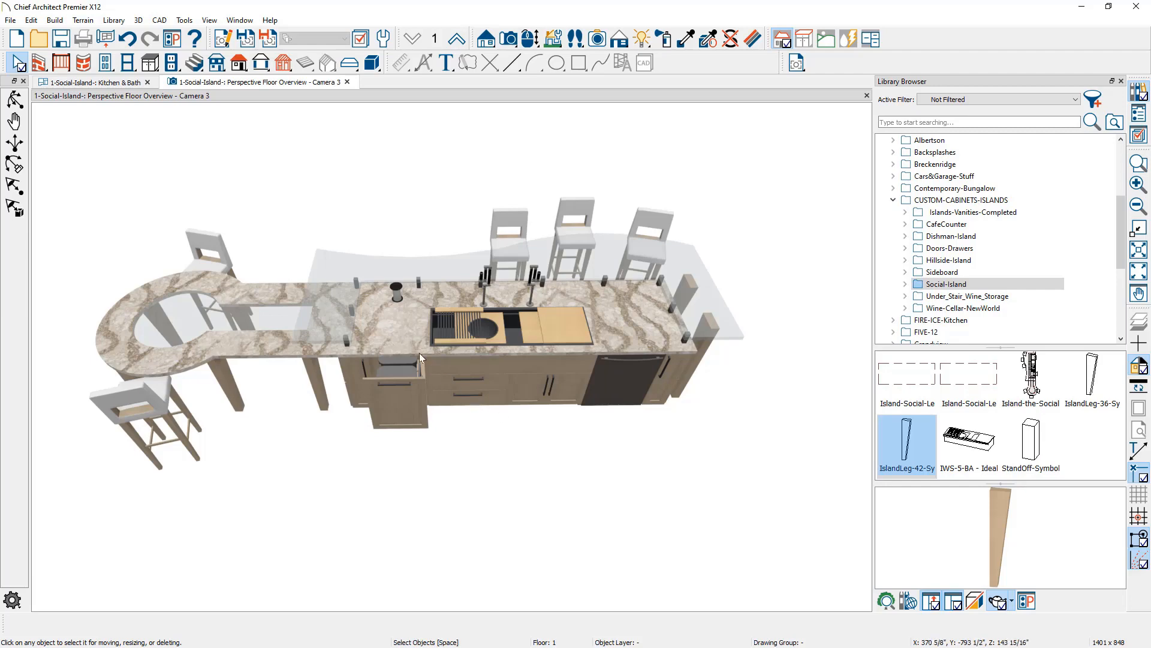
# - Create a cross section/elevation view from the plan that faces the island's dishwasher and sink side
pyautogui.click(123, 82)
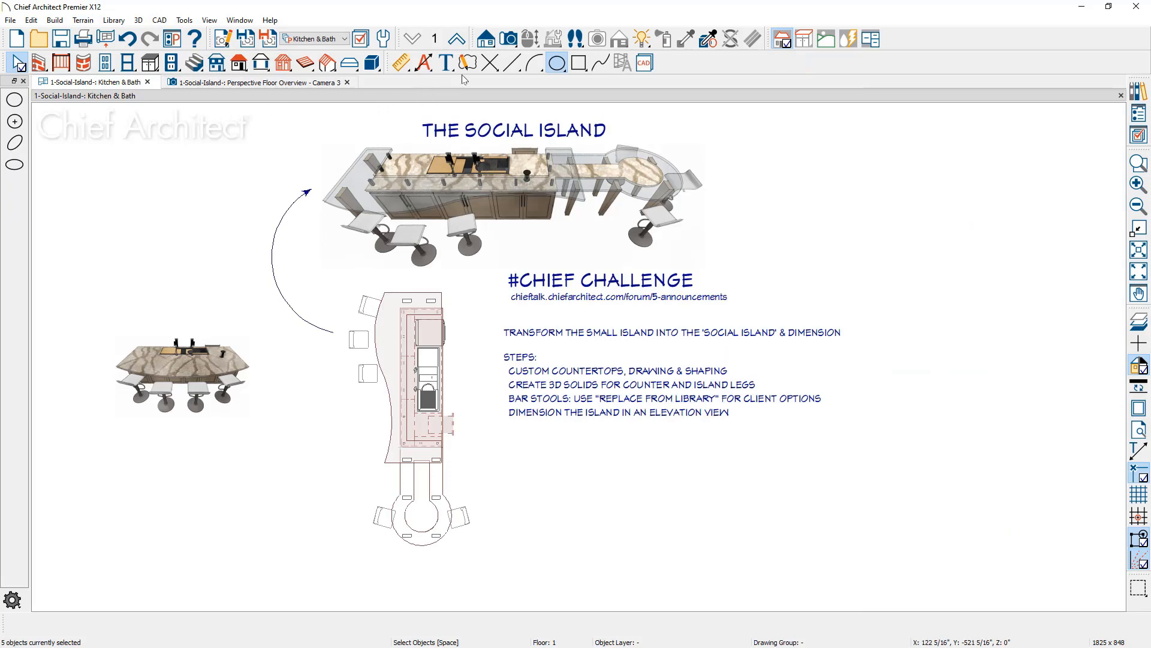
pyautogui.click(486, 39)
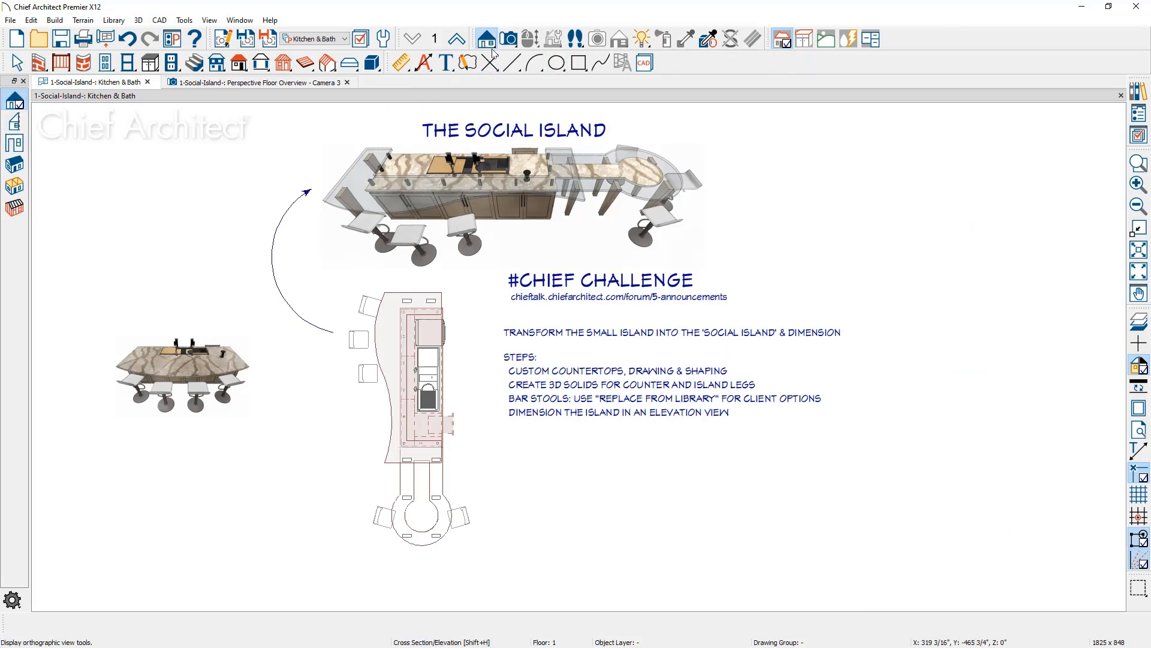
pyautogui.moveTo(493, 427); pyautogui.dragTo(342, 430)
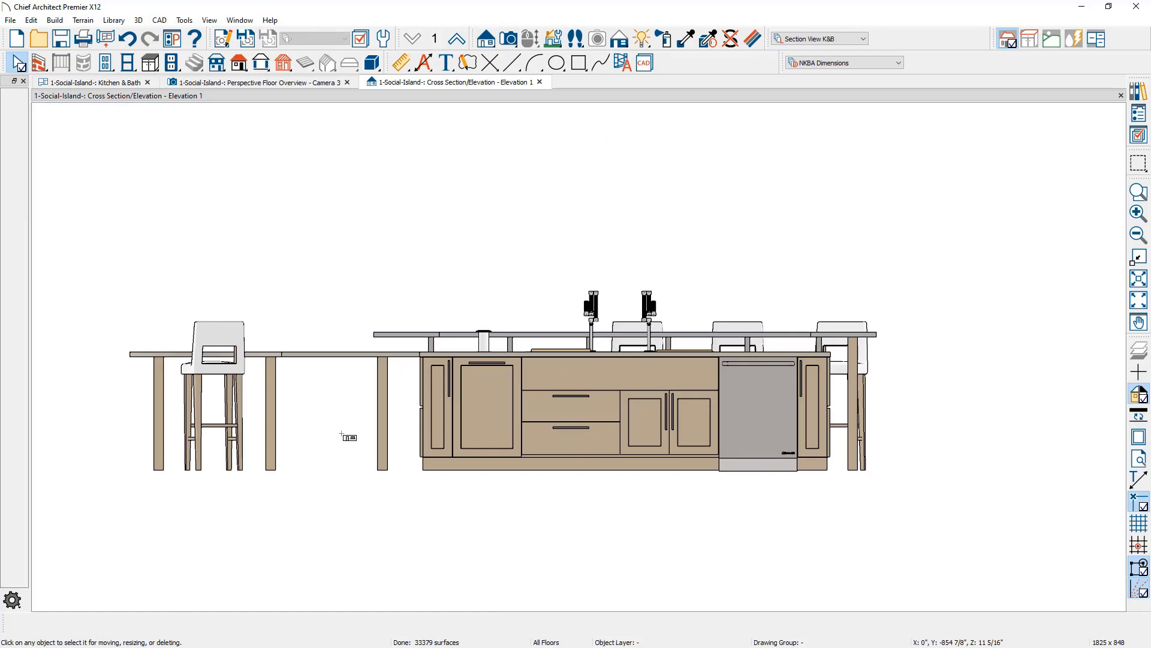
# - Dimension the legs and base cabinets with one line below the island, removing the extra marker at the middle of the dishwasher
pyautogui.click(402, 62)
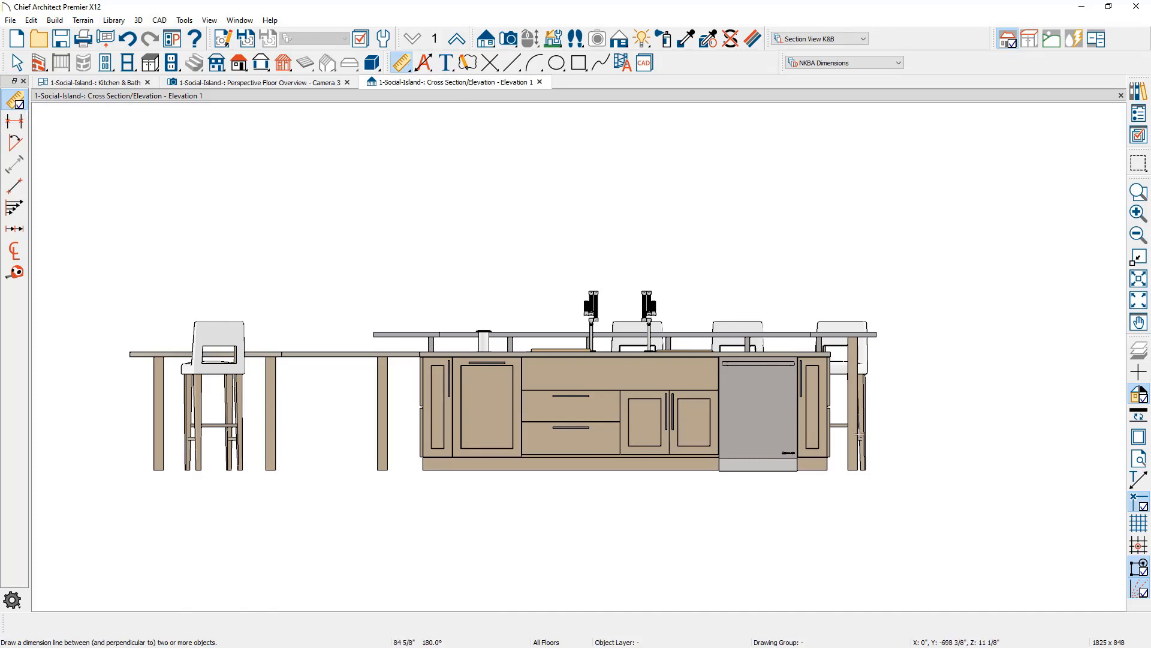
pyautogui.moveTo(859, 434); pyautogui.dragTo(148, 434)
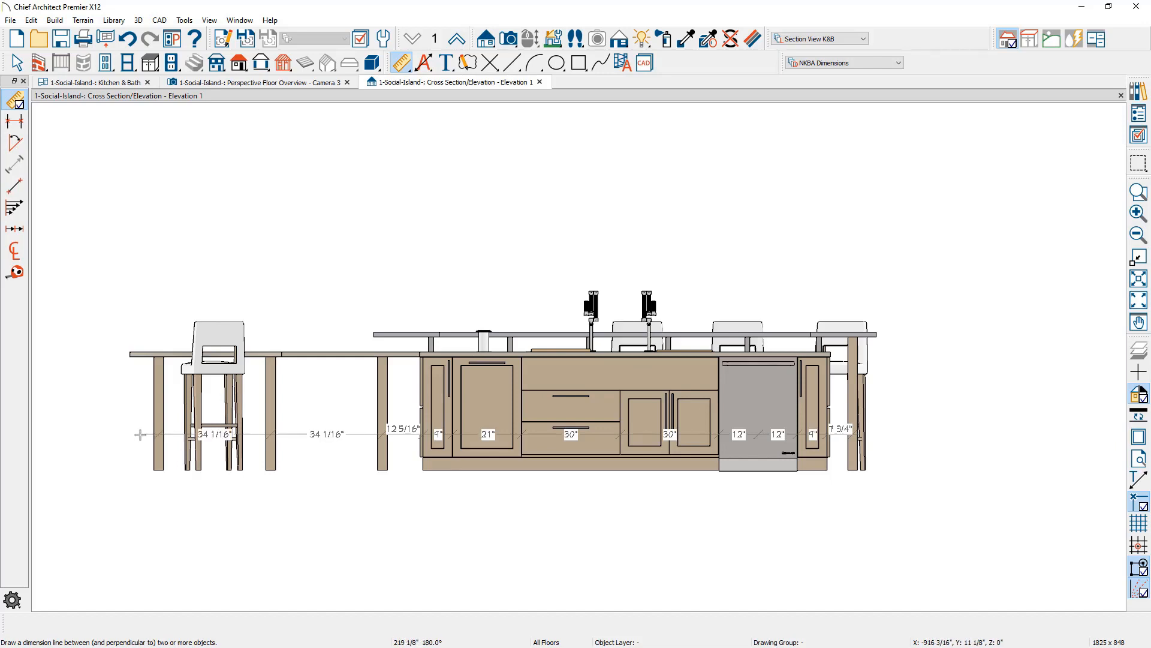
pyautogui.click(358, 433)
pyautogui.moveTo(359, 433); pyautogui.dragTo(357, 510)
pyautogui.press('space')
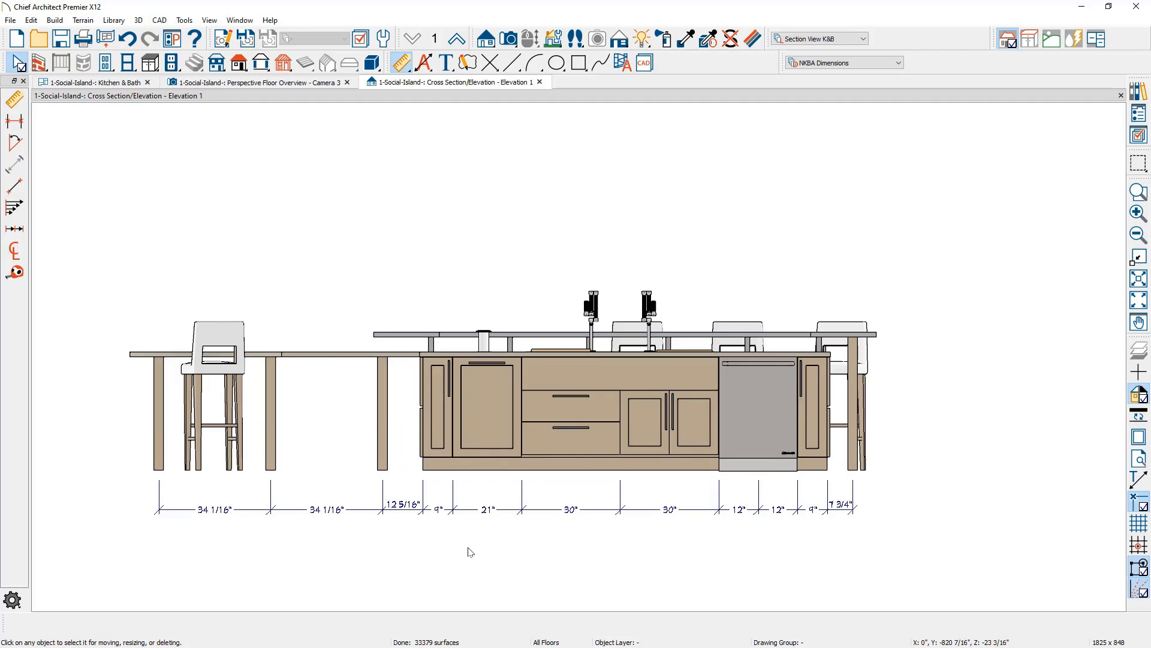
pyautogui.click(693, 509)
pyautogui.press('Delete')
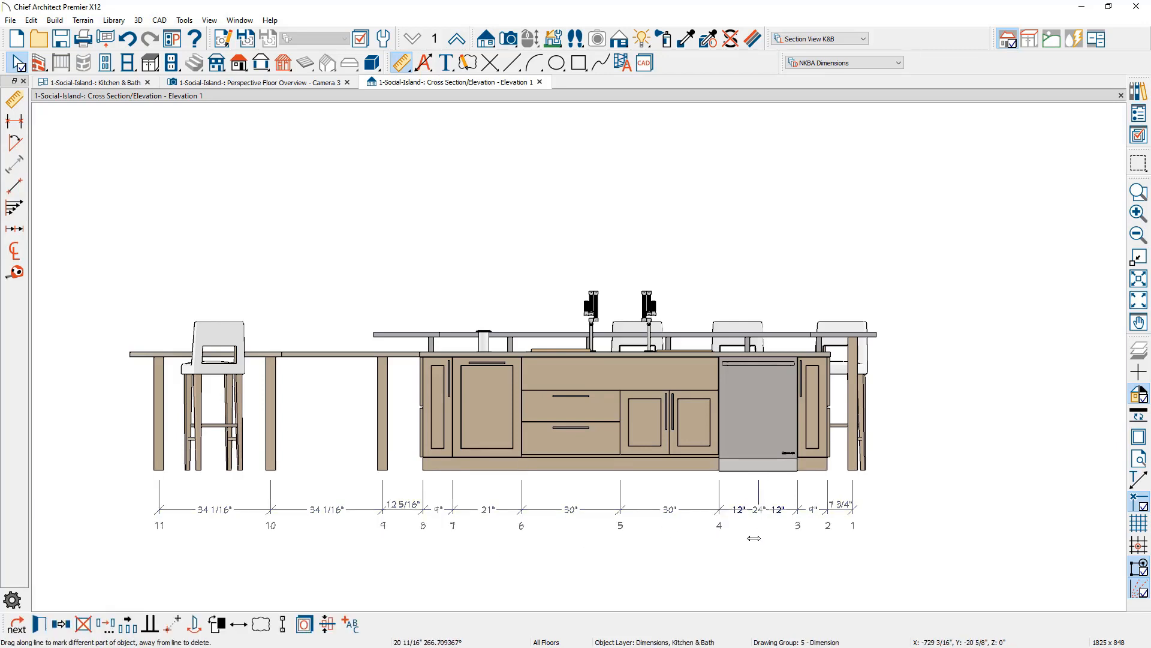
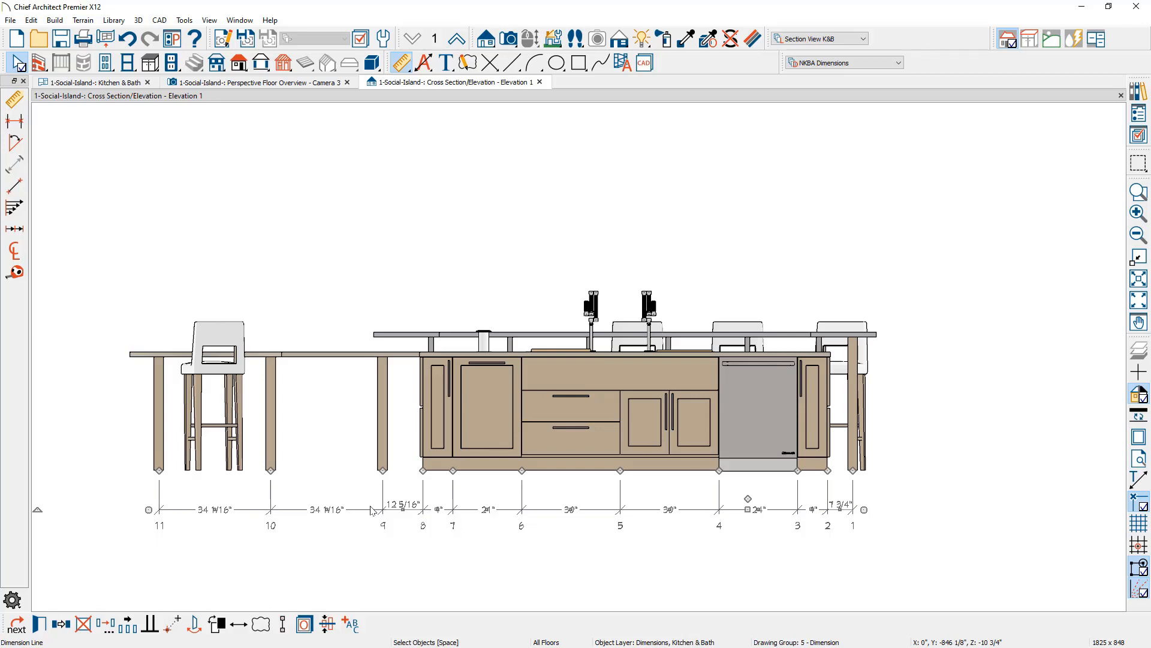
# - Add an end-to-end dimension between the outermost legs and place it below the detailed dimension line
pyautogui.click(18, 122)
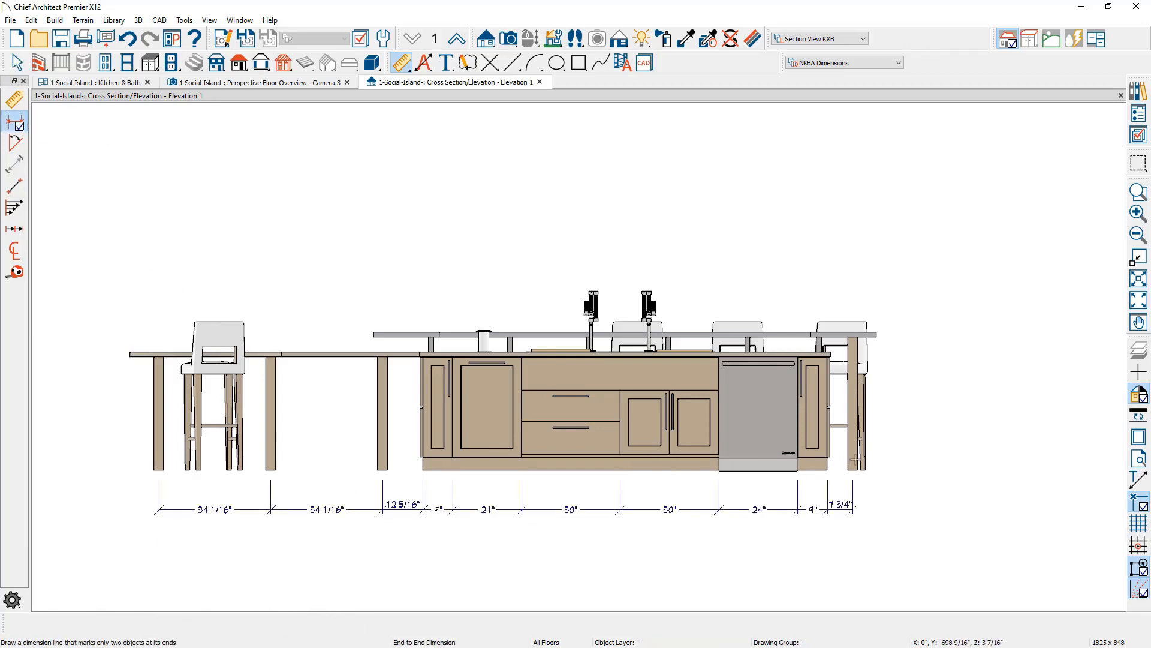
pyautogui.moveTo(855, 459); pyautogui.dragTo(139, 457)
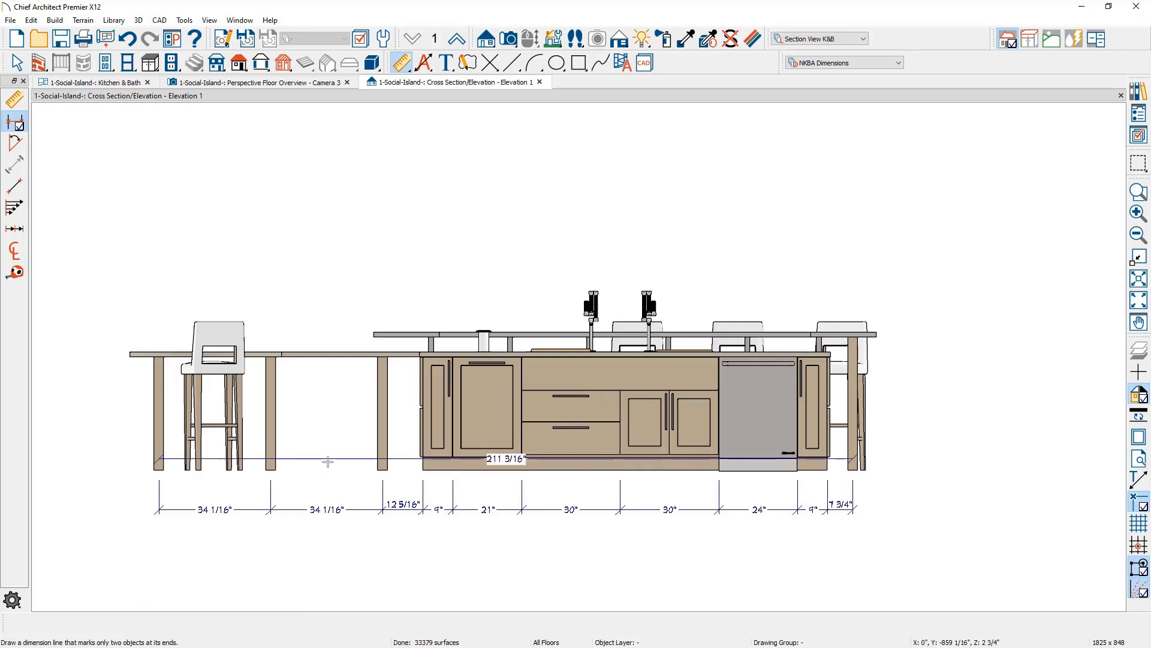
pyautogui.click(327, 458)
pyautogui.moveTo(327, 458); pyautogui.dragTo(328, 535)
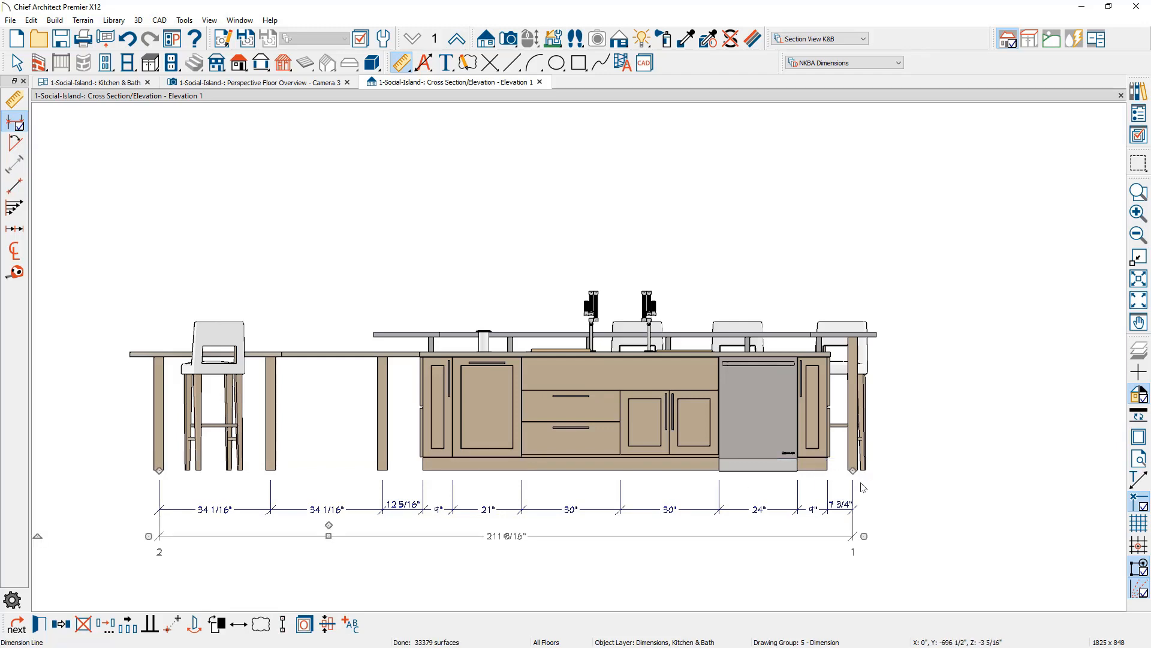
# - Move the end markers of the overall and detailed dimension lines to the outer edge of the leg beyond the dishwasher end
pyautogui.scroll(2, 860, 478)
pyautogui.moveTo(855, 469); pyautogui.dragTo(855, 463)
pyautogui.click(836, 529)
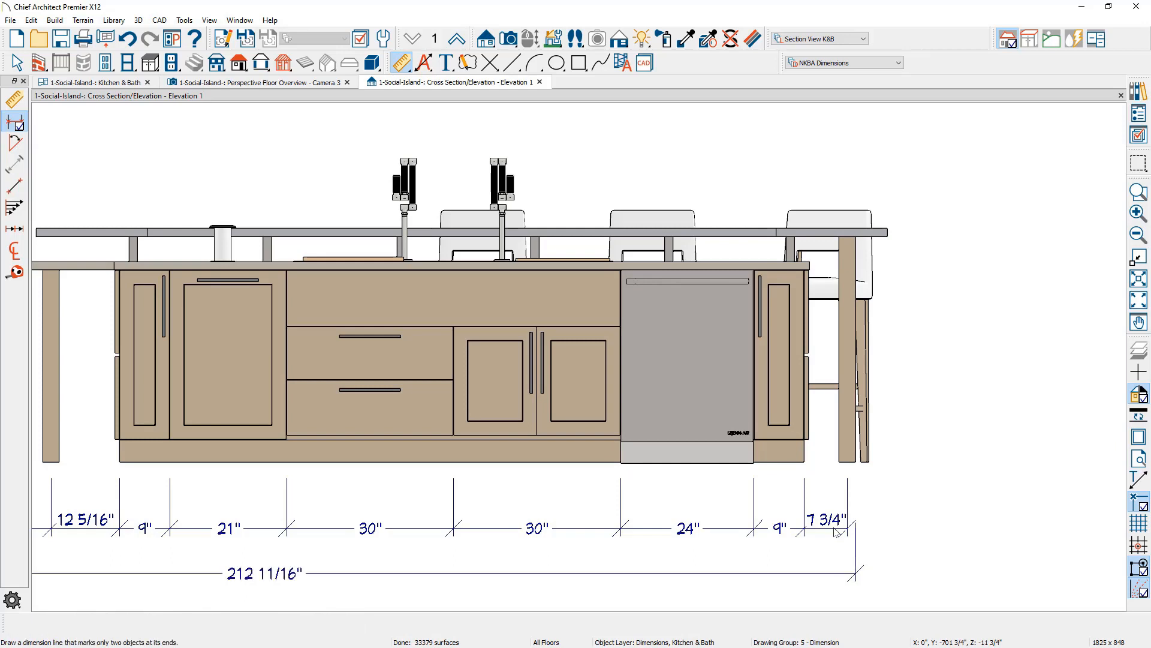
pyautogui.moveTo(847, 461); pyautogui.dragTo(855, 464)
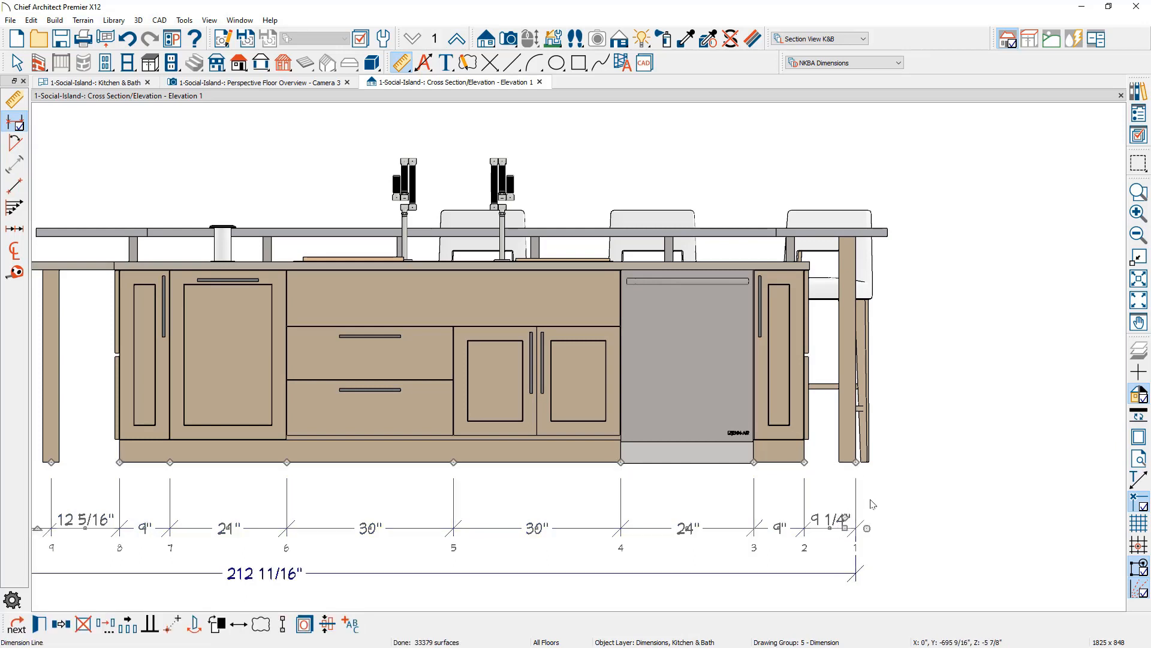
# - Extend both dimension lines below the island to the outer edge of the outermost leg under the seating extension
pyautogui.scroll(-2, 876, 502)
pyautogui.moveTo(298, 515); pyautogui.dragTo(553, 500, button='middle')
pyautogui.scroll(1, 280, 493)
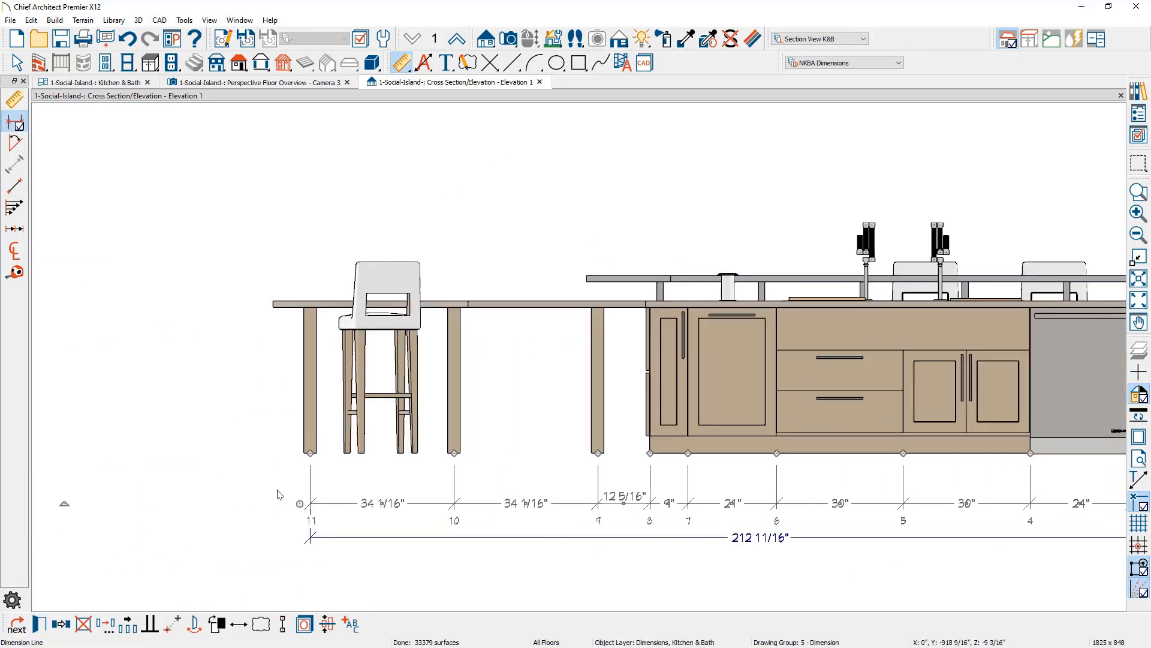
pyautogui.moveTo(310, 453); pyautogui.dragTo(303, 454)
pyautogui.click(332, 534)
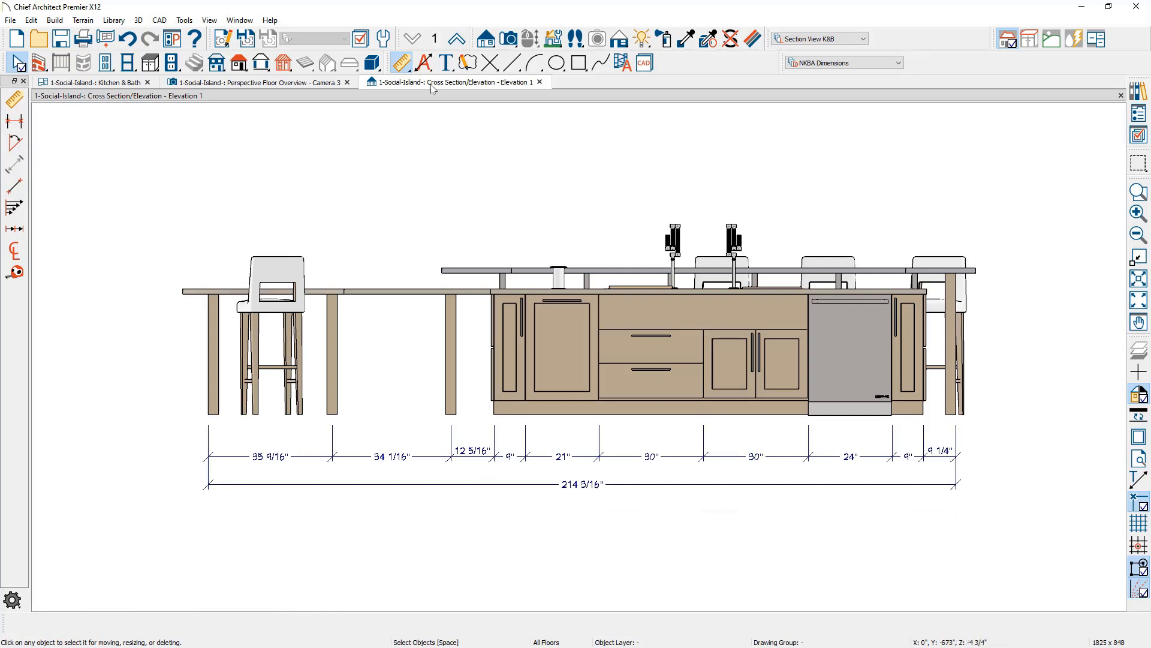
# - Add a vertical end-to-end dimension from the lower countertop to the floor and place it beyond the island's dishwasher end
pyautogui.click(402, 62)
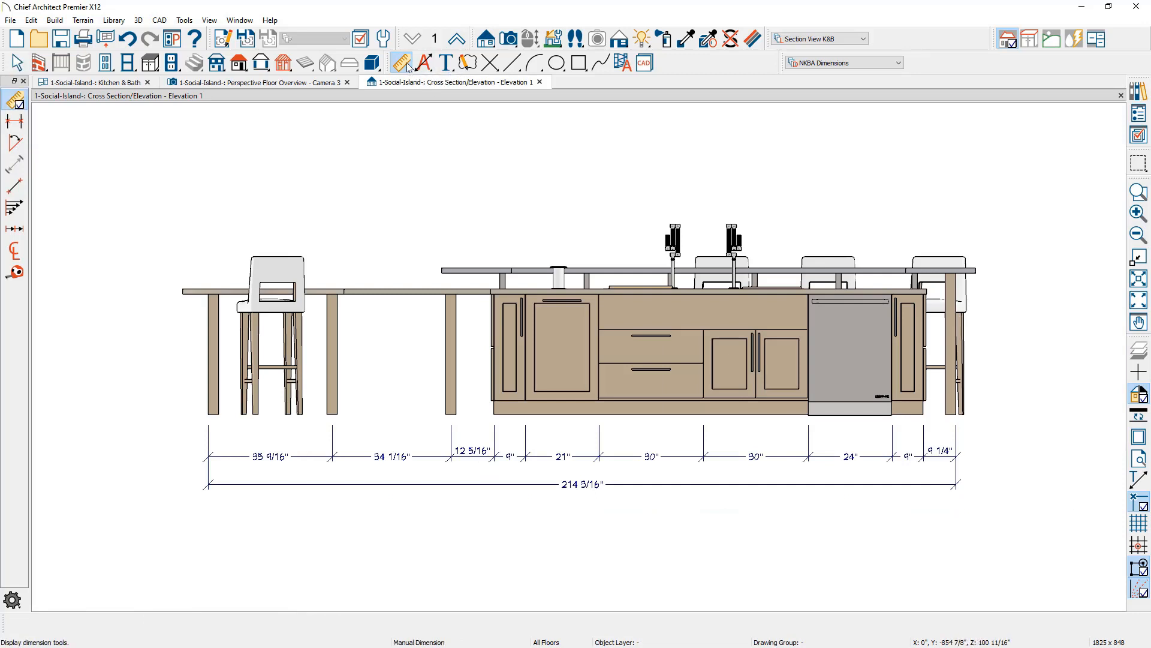
pyautogui.click(15, 122)
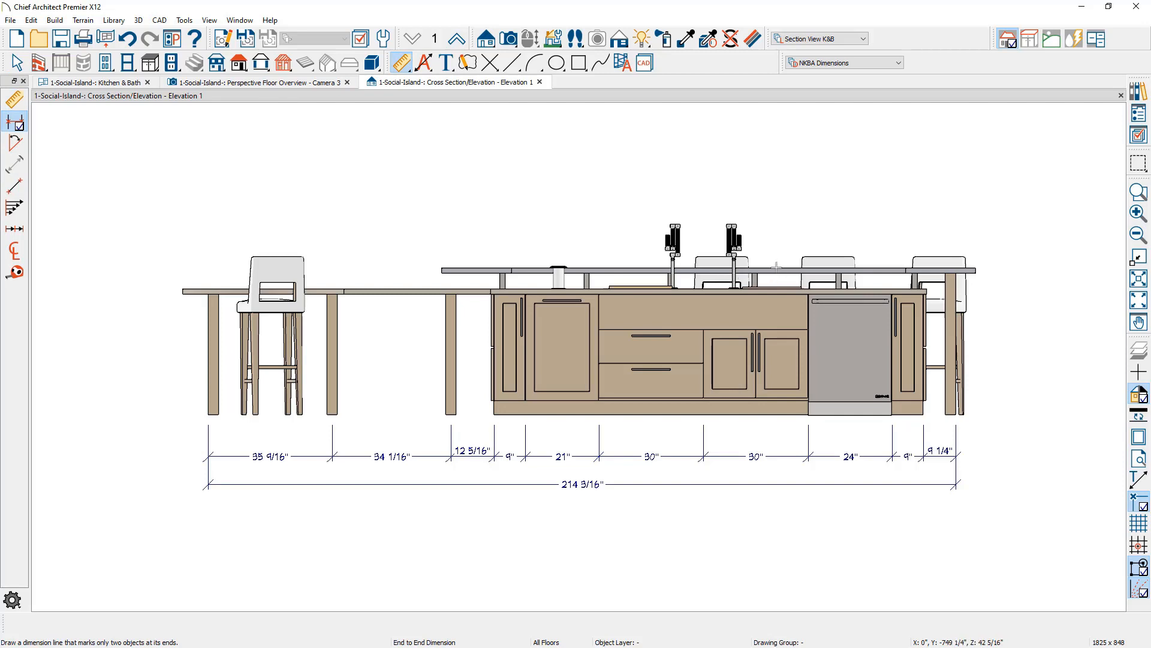
pyautogui.moveTo(776, 267); pyautogui.dragTo(775, 416)
pyautogui.click(776, 331)
pyautogui.moveTo(776, 331); pyautogui.dragTo(1004, 337)
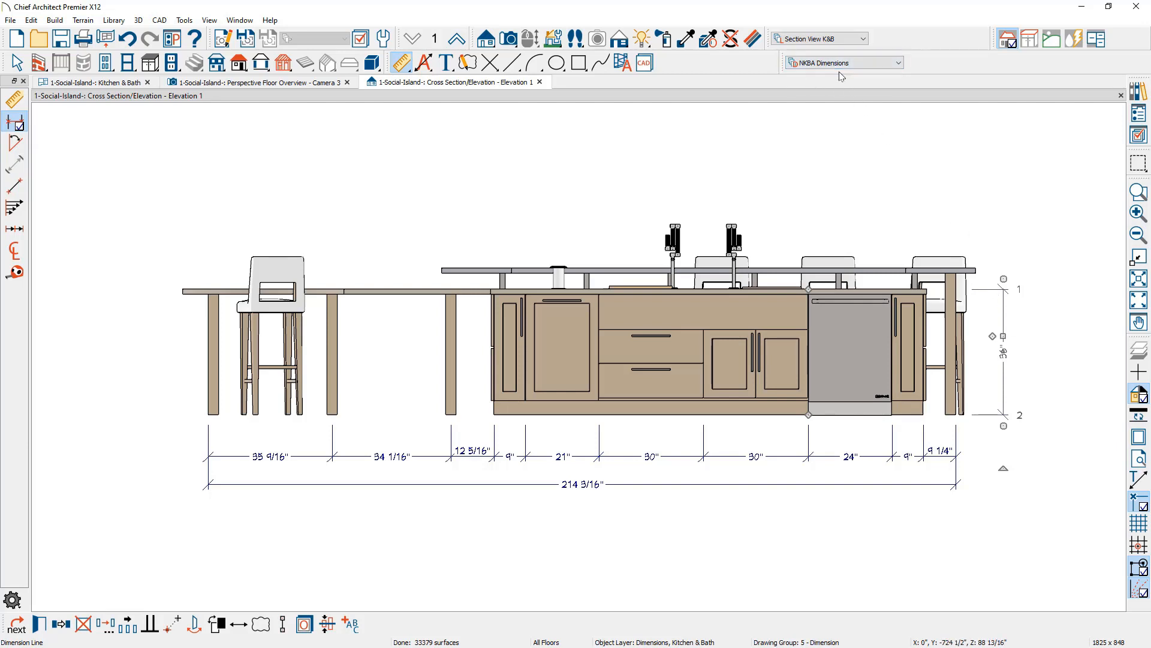
# - Set the NKBA dimension defaults to locate cabinet countertops
pyautogui.doubleClick(400, 62)
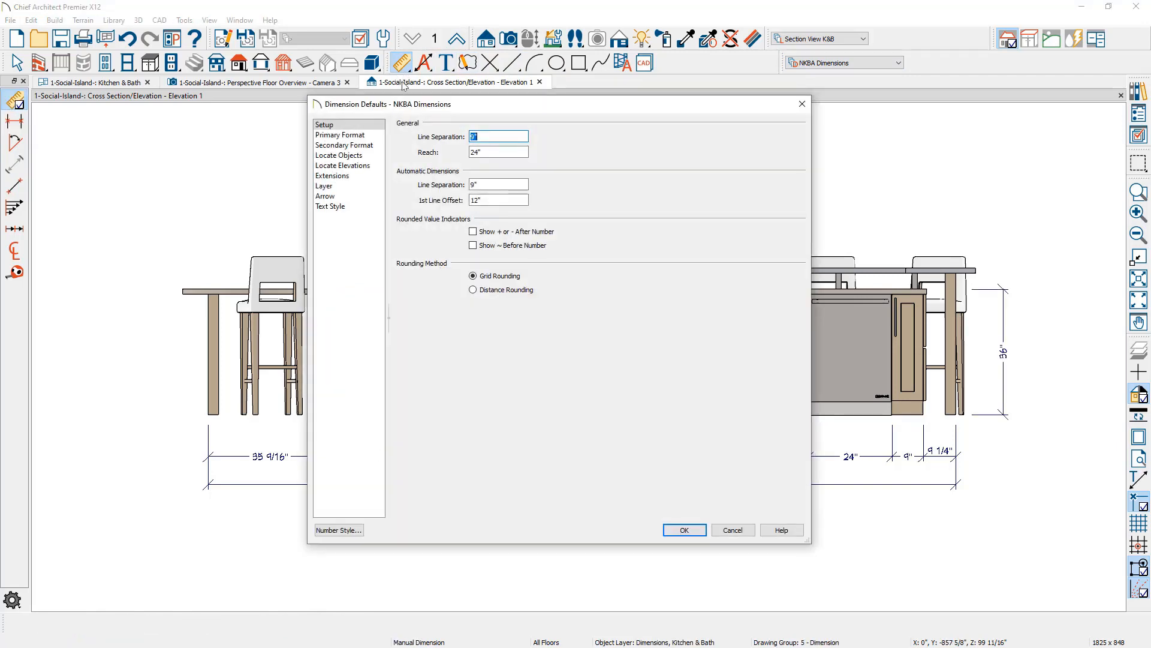
pyautogui.click(366, 156)
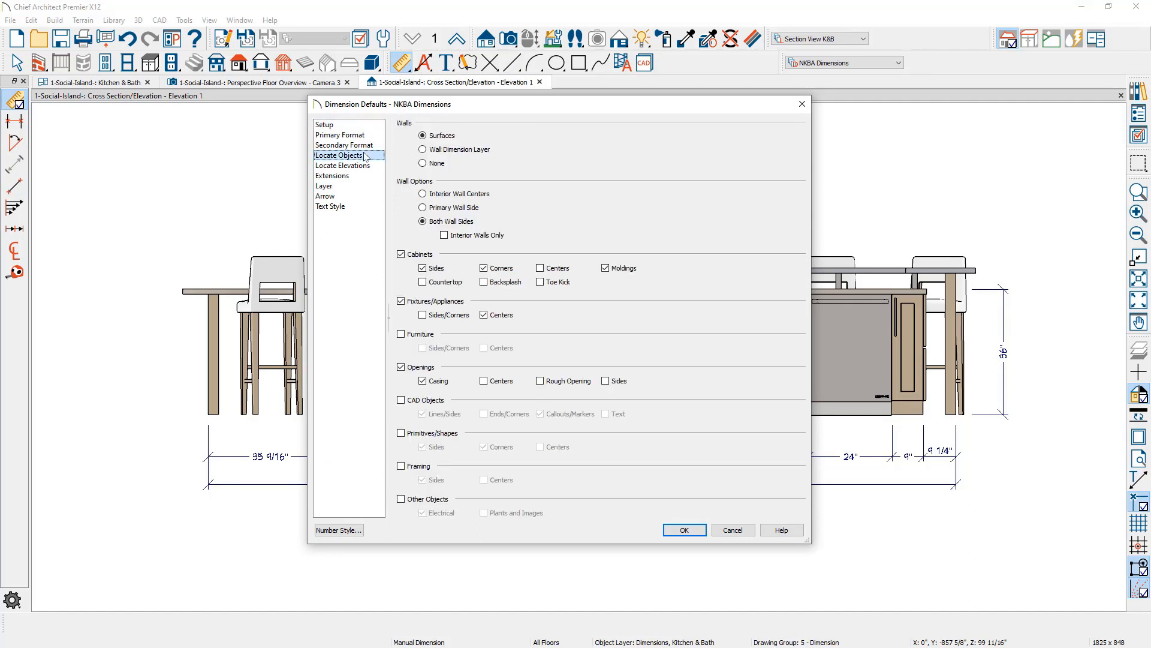
pyautogui.click(423, 282)
pyautogui.click(684, 531)
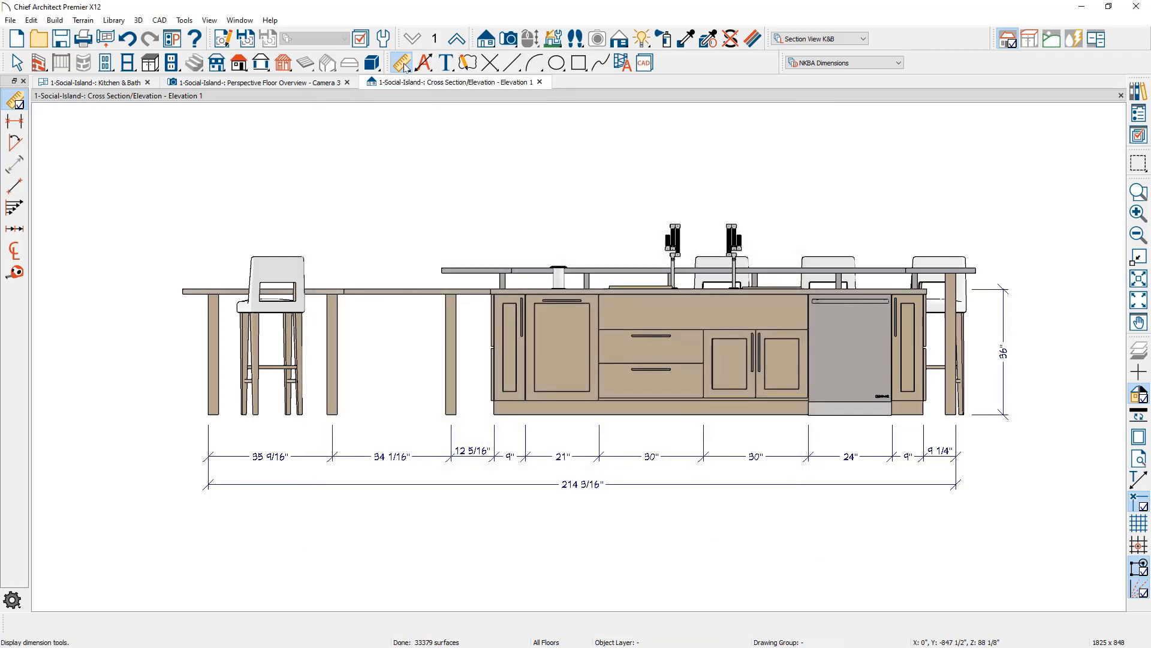
# - Place an end-to-end height dimension from raised glass countertop to floor outside the existing vertical one, and extend the inner line to the glass top
pyautogui.click(15, 122)
pyautogui.moveTo(693, 269); pyautogui.dragTo(696, 413)
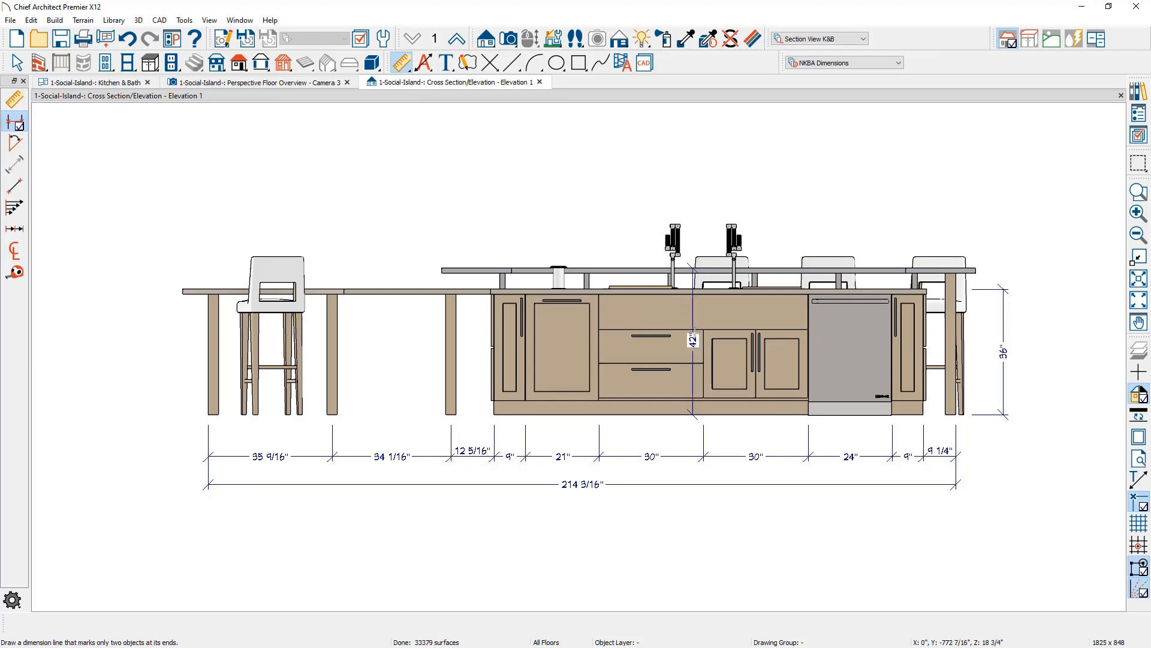
pyautogui.click(693, 320)
pyautogui.moveTo(693, 320); pyautogui.dragTo(1020, 320)
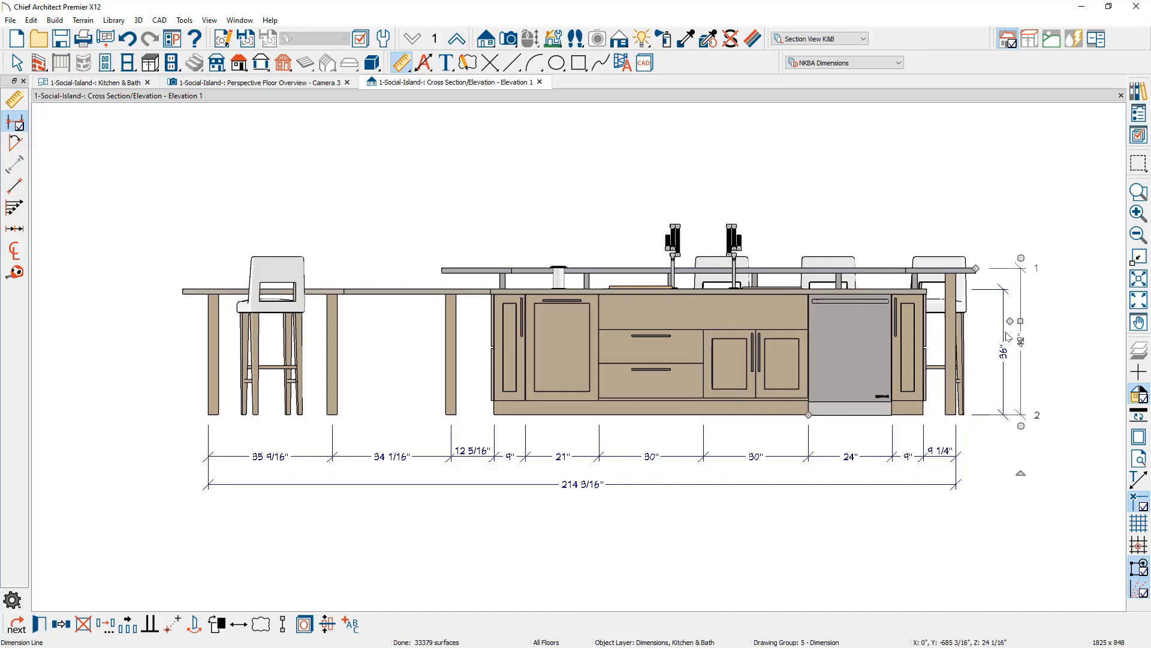
pyautogui.click(1006, 335)
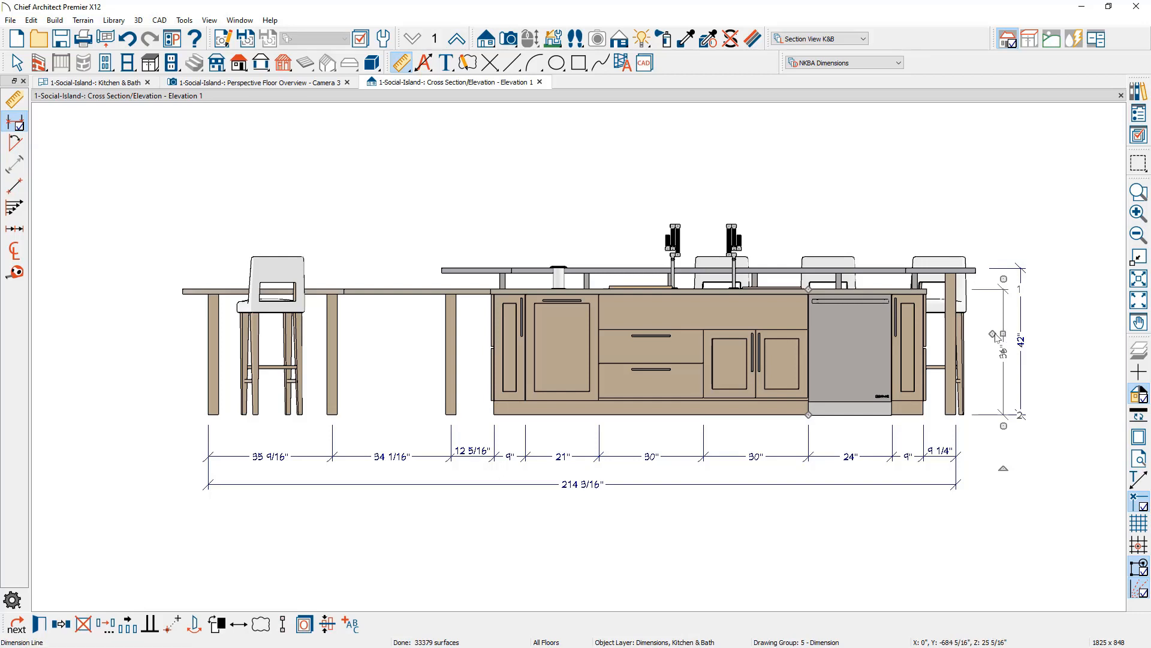
pyautogui.moveTo(992, 332); pyautogui.dragTo(970, 268)
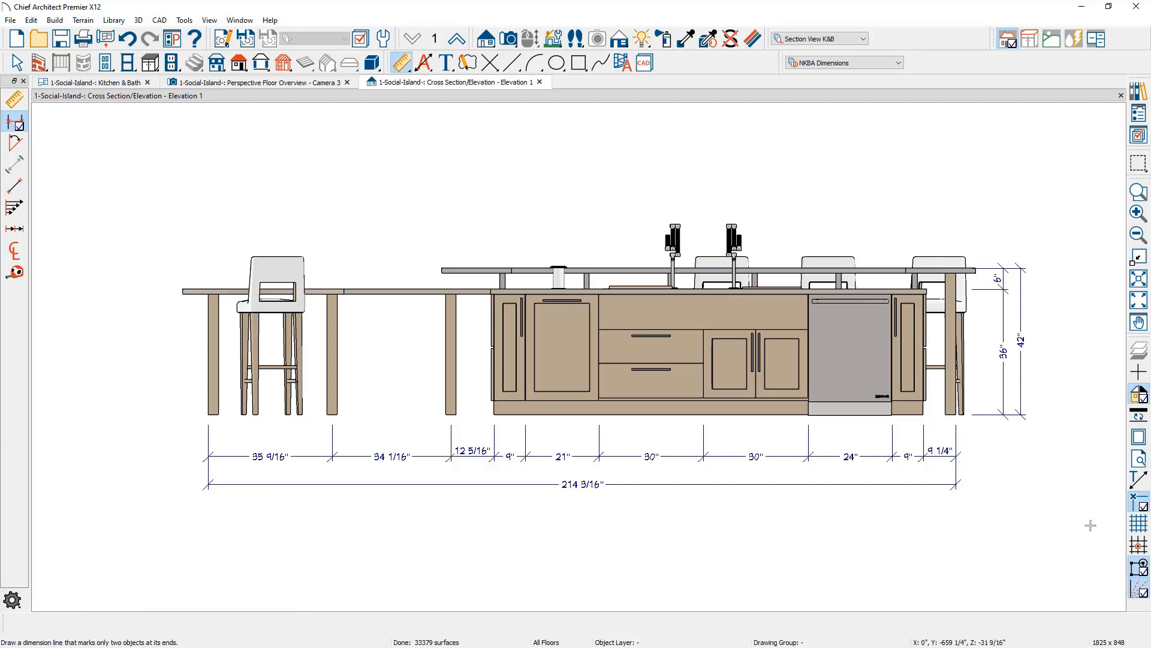
# - Add the inner edge of the dishwasher-end leg to the detailed dimension line and move the leg-width number below the line
pyautogui.scroll(1, 990, 461)
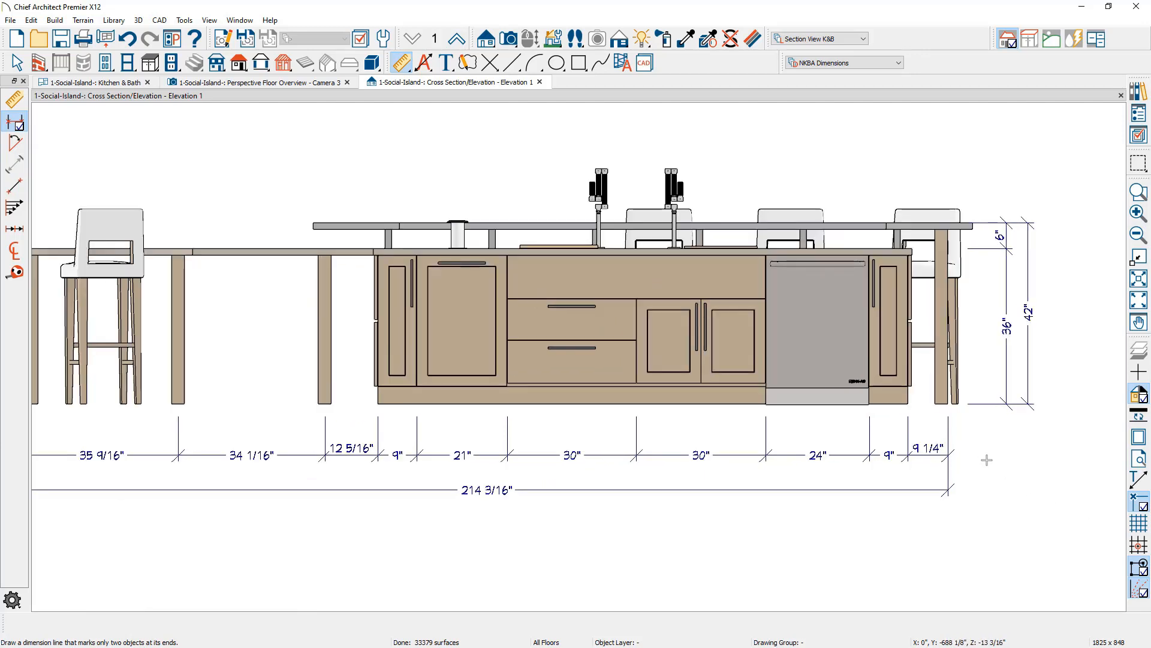
pyautogui.press('space')
pyautogui.click(924, 461)
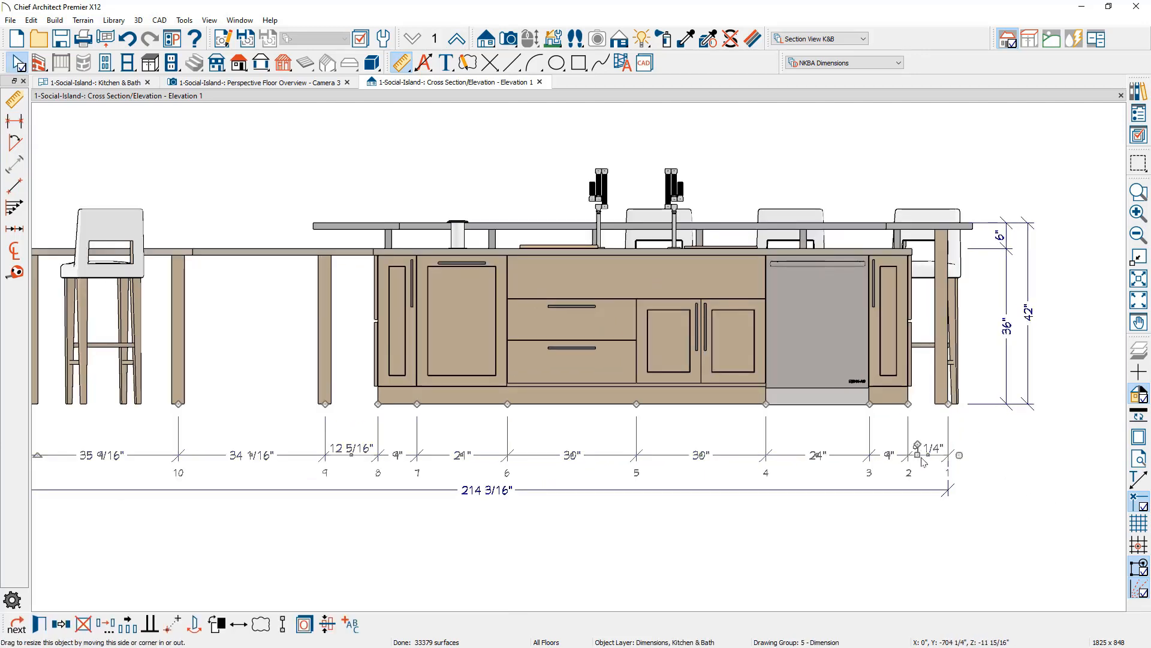
pyautogui.moveTo(923, 461); pyautogui.dragTo(934, 407)
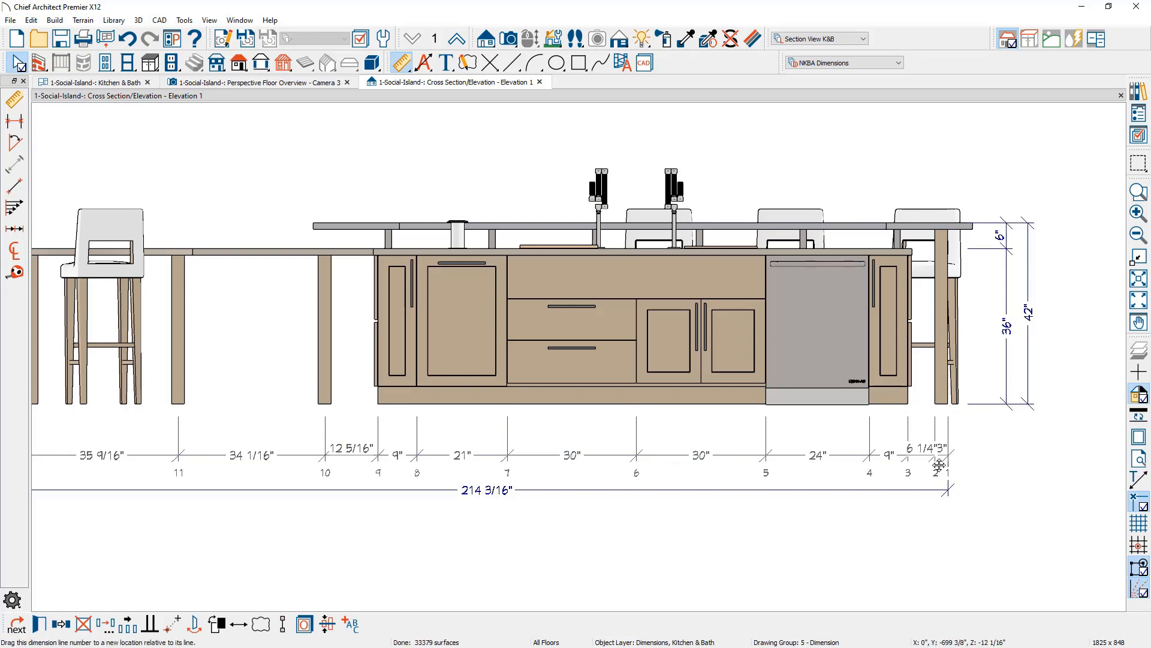
pyautogui.moveTo(939, 465); pyautogui.dragTo(938, 486)
pyautogui.click(1011, 510)
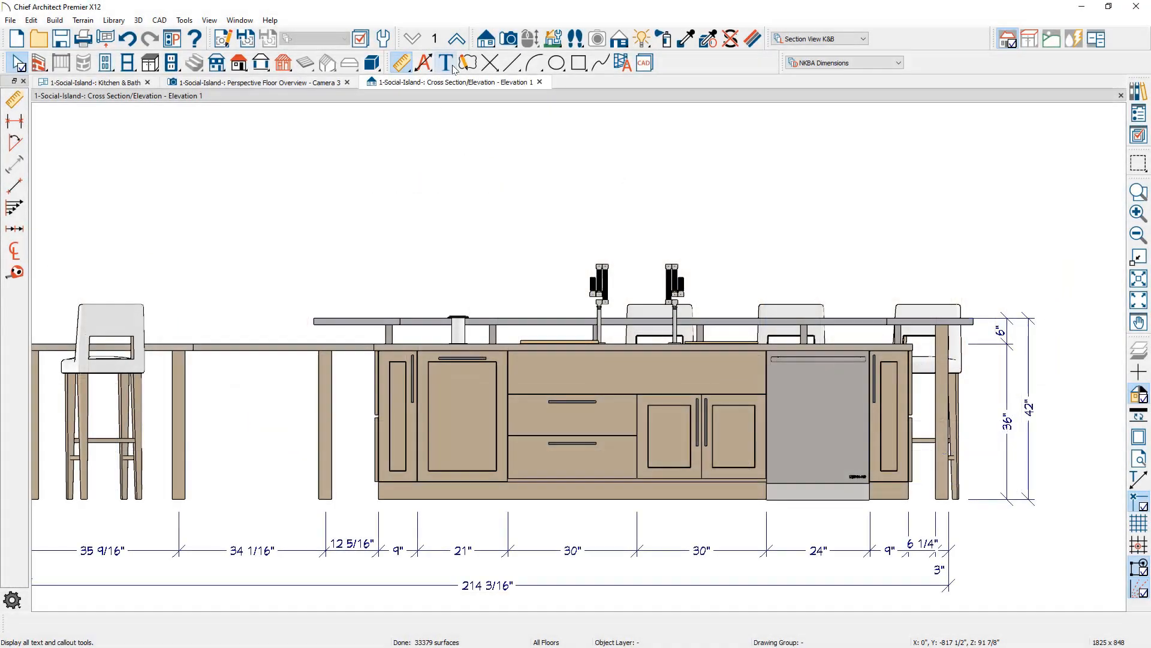
# - Label the pop-up outlet on the island with a two-segment leader and the text "POPUP GFCI / USB"
pyautogui.click(449, 62)
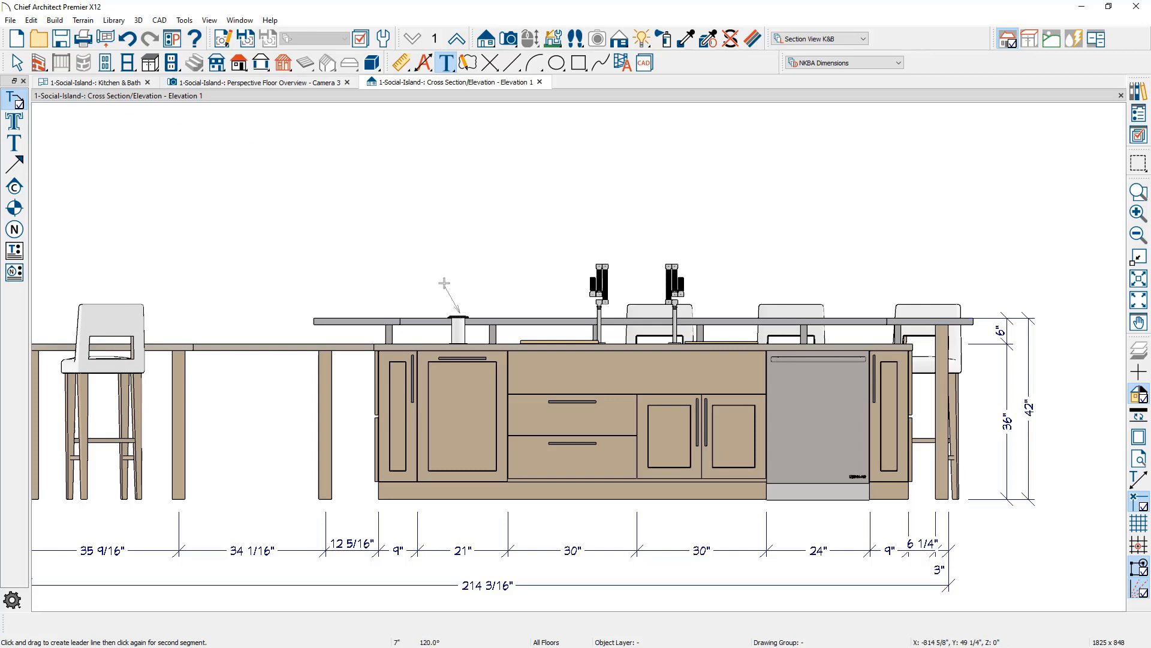
pyautogui.moveTo(460, 313); pyautogui.dragTo(437, 273)
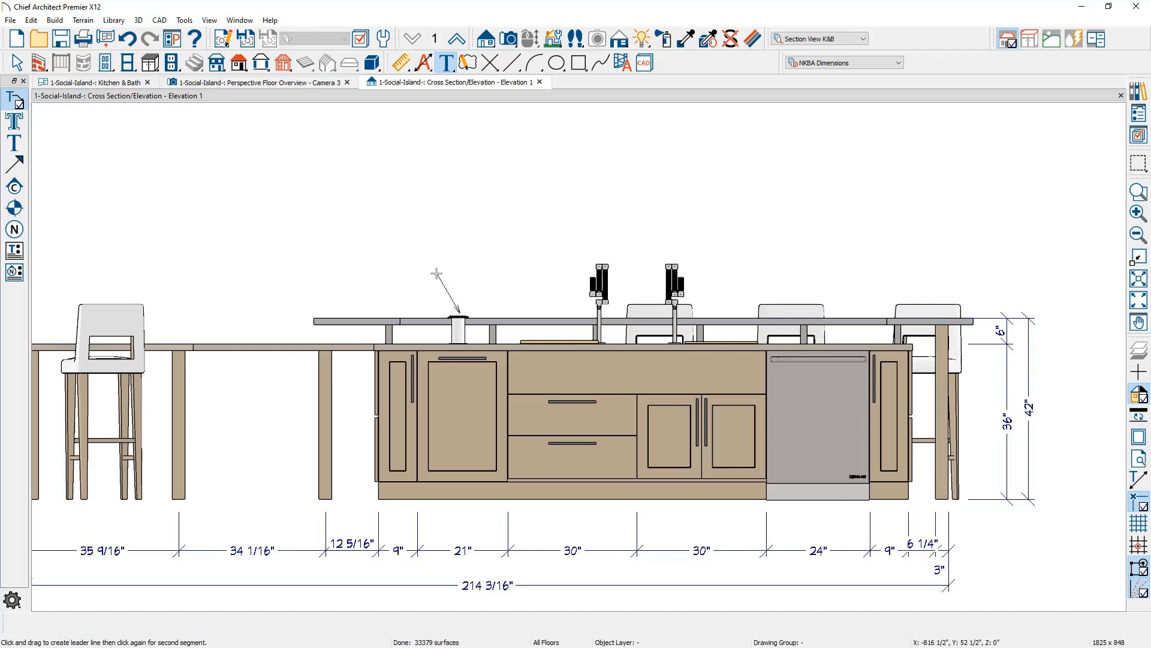
pyautogui.click(381, 274)
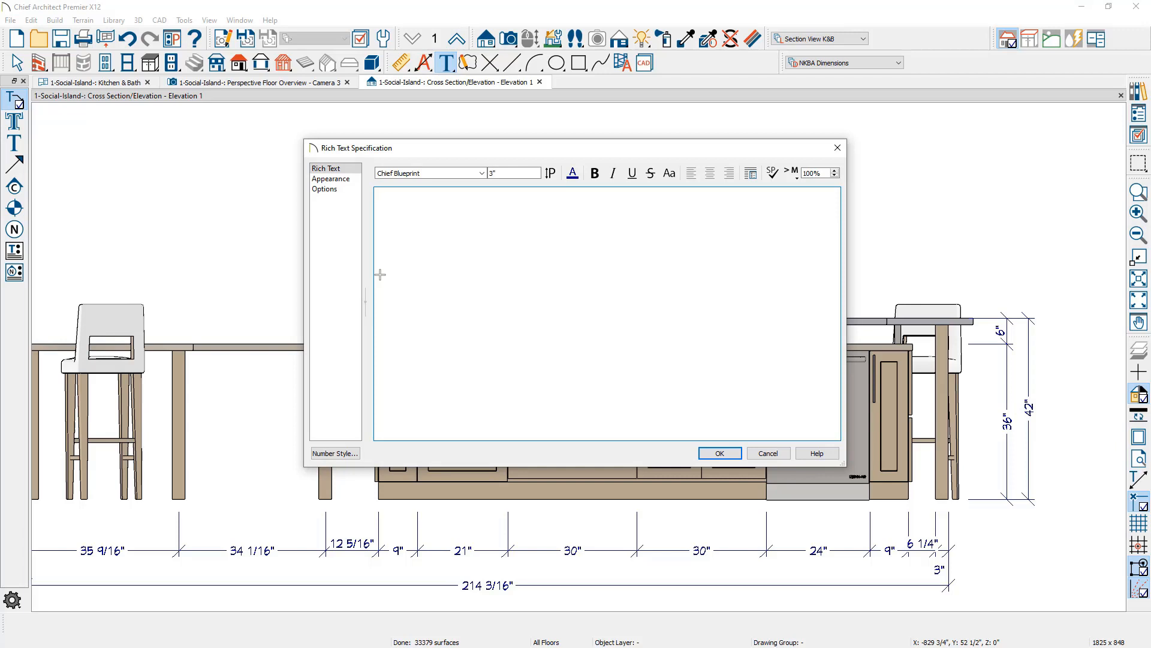
pyautogui.write('POPUP GFCI / USB')
pyautogui.click(703, 452)
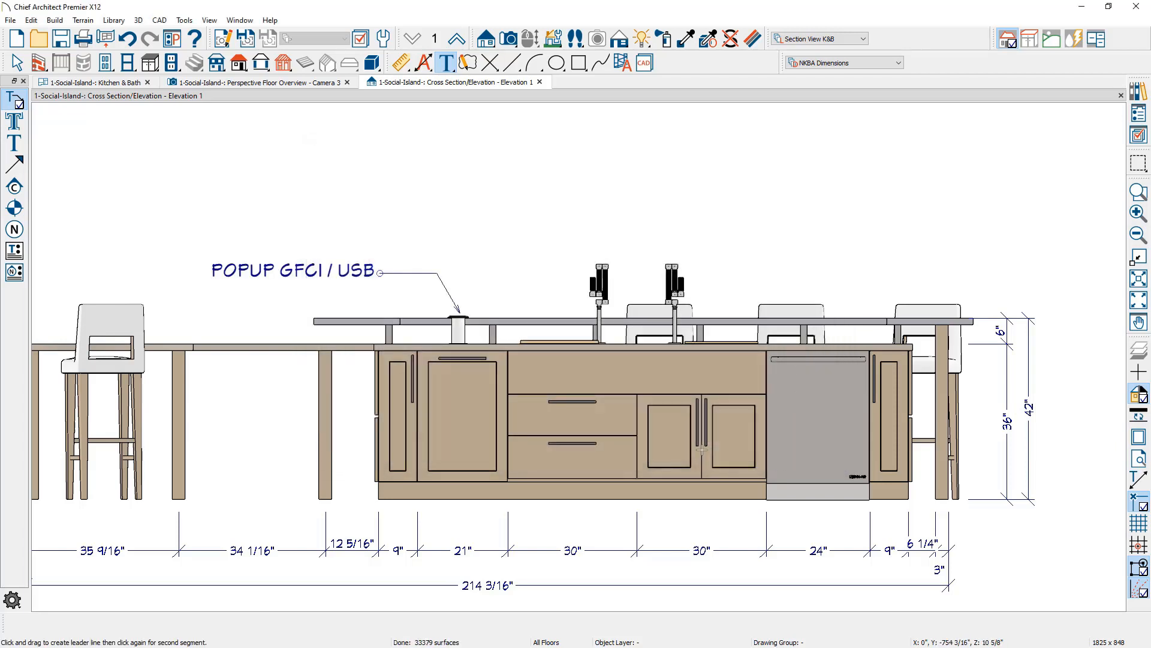
pyautogui.press('space')
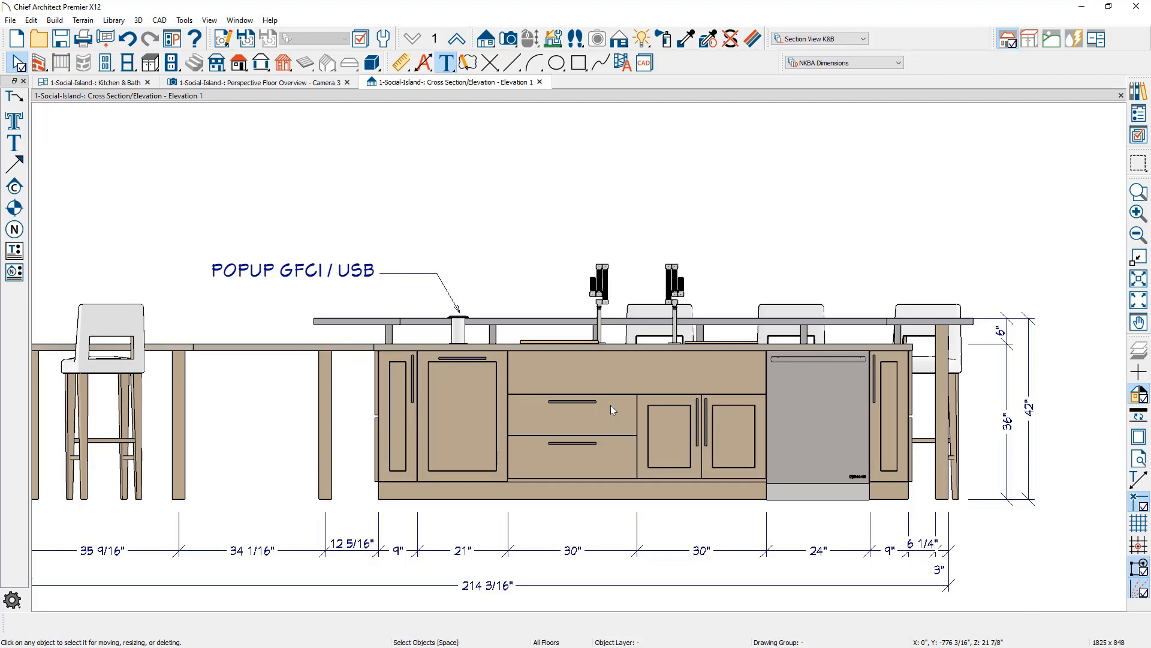
# - Place a Kitchen-type note beside the faucets with the text "KOHLER FAUCET"
pyautogui.click(16, 232)
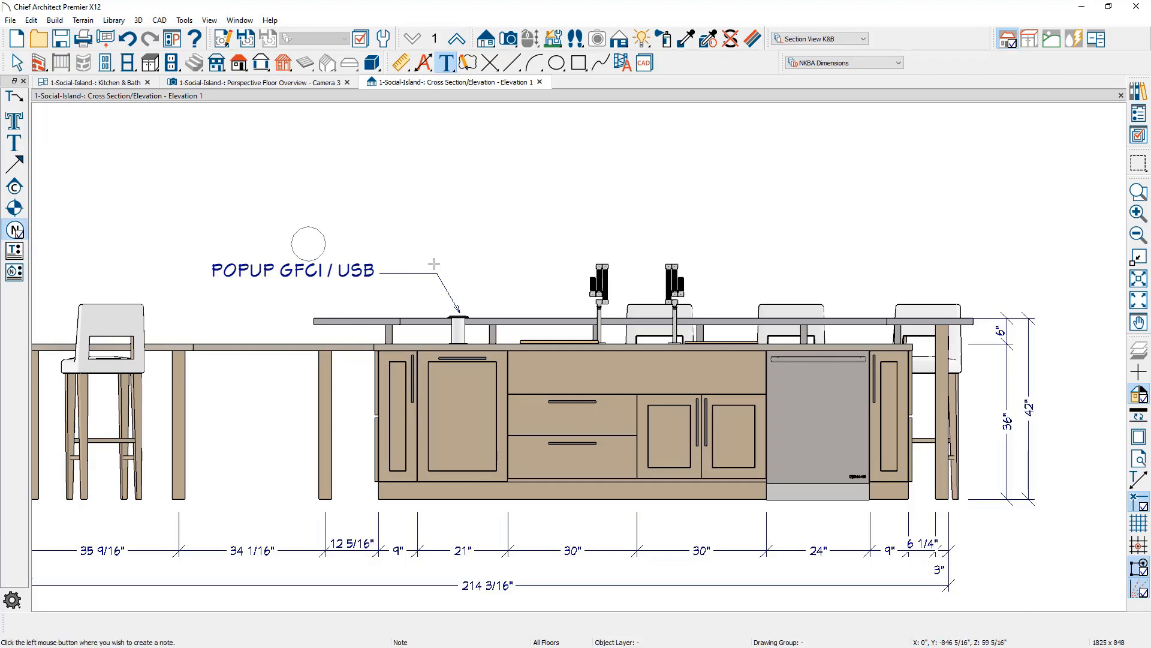
pyautogui.click(567, 259)
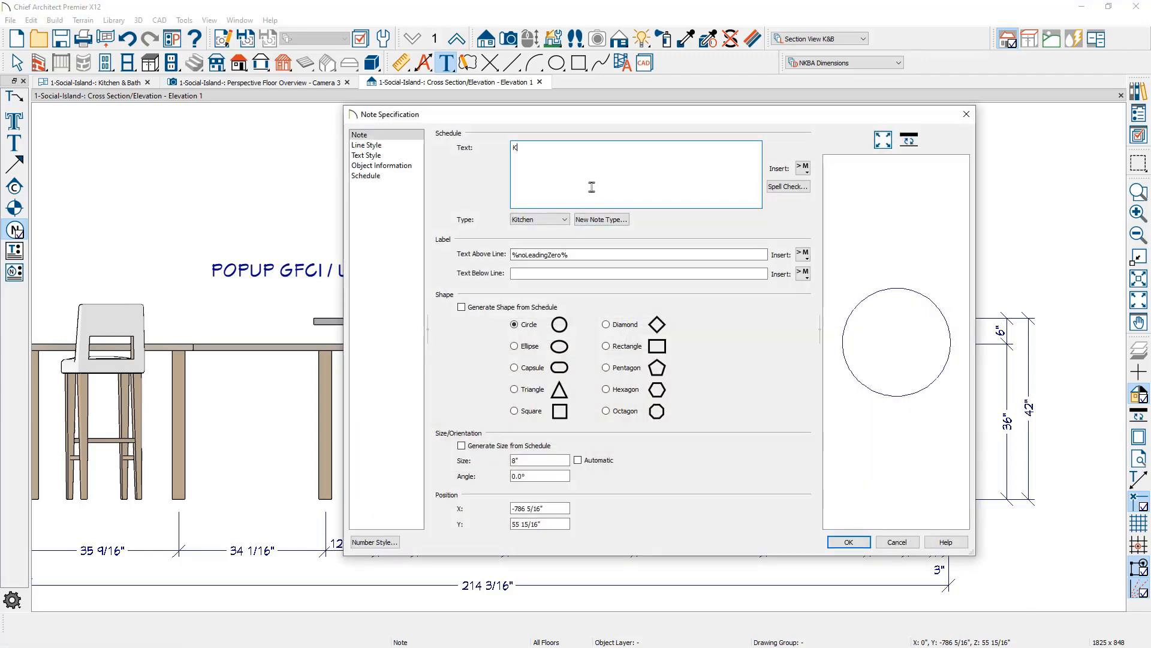
pyautogui.write('KOHLER FAUCET')
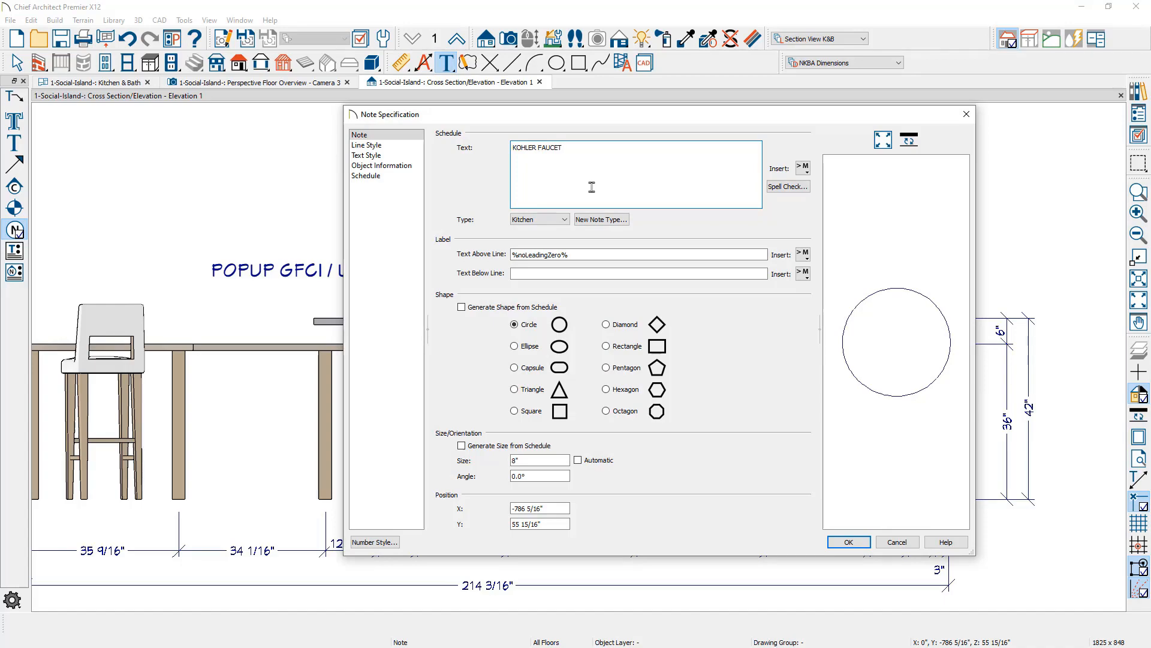
pyautogui.click(846, 548)
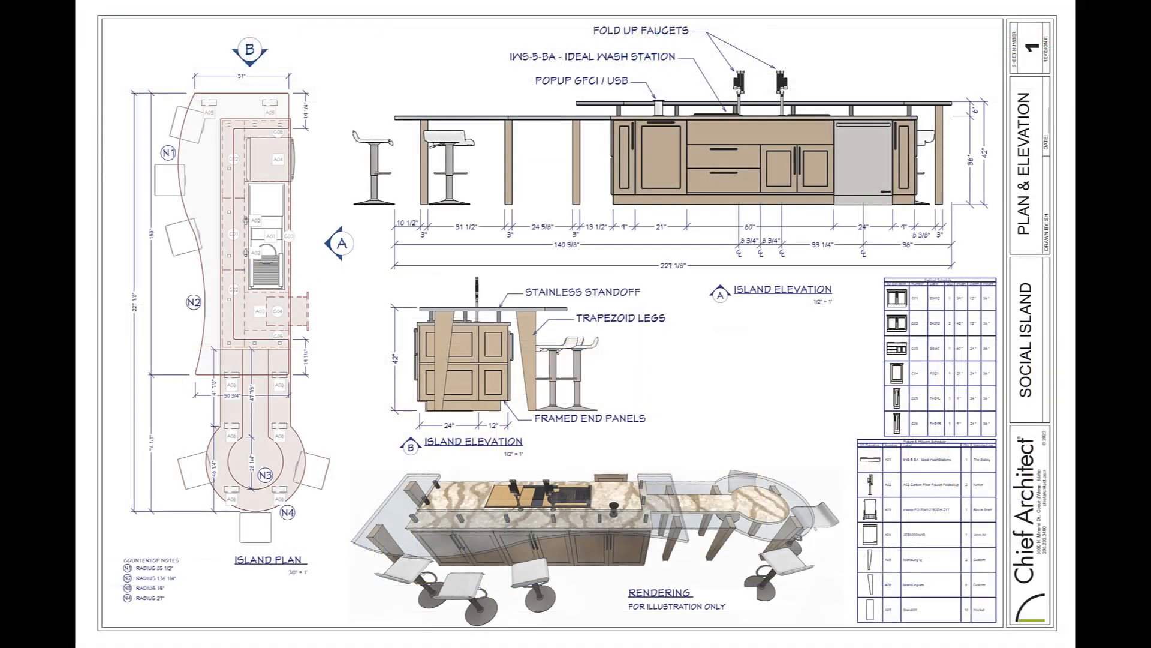